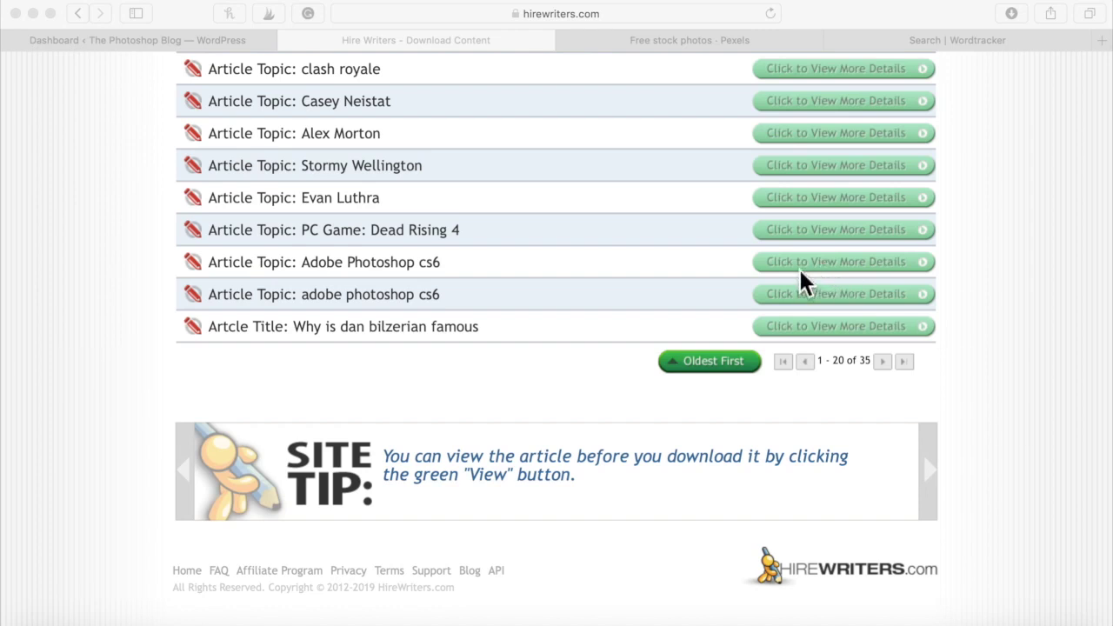
Preview the article "Review Of Adobe Photoshop cs6 Software" from the Adobe Photoshop cs6 topic and copy its full text
left_click(971, 263)
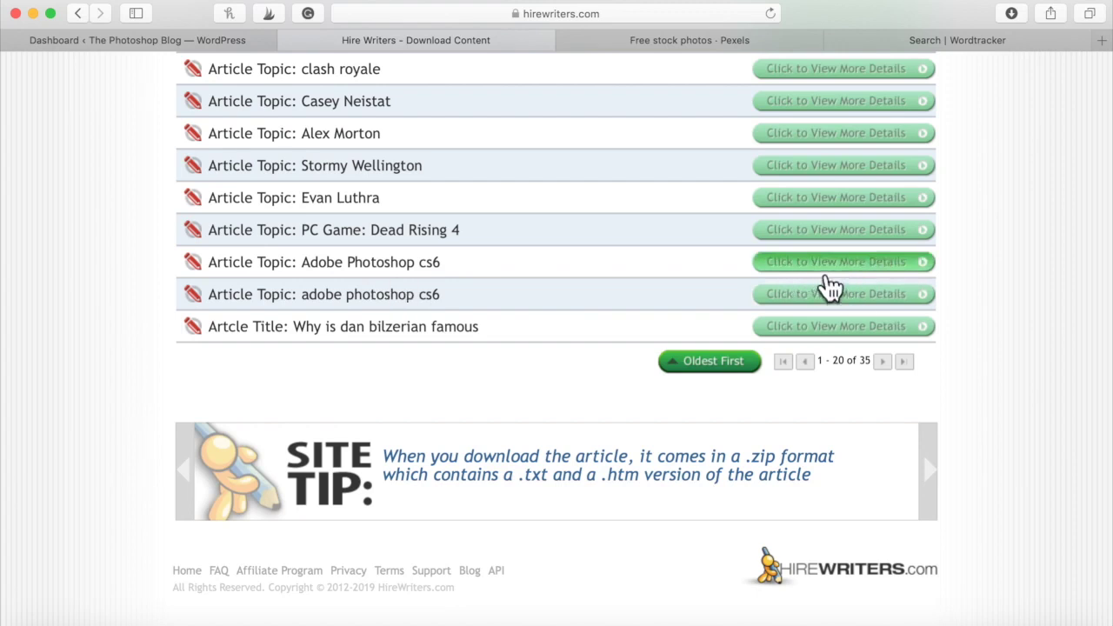
left_click(861, 264)
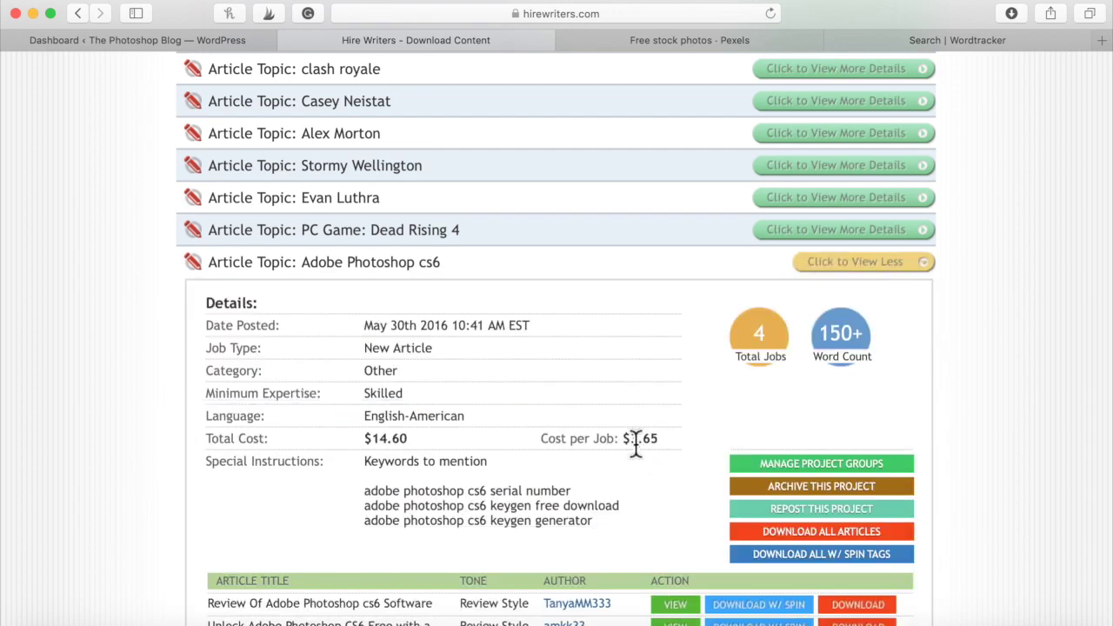
scroll(574, 489, "down", 5)
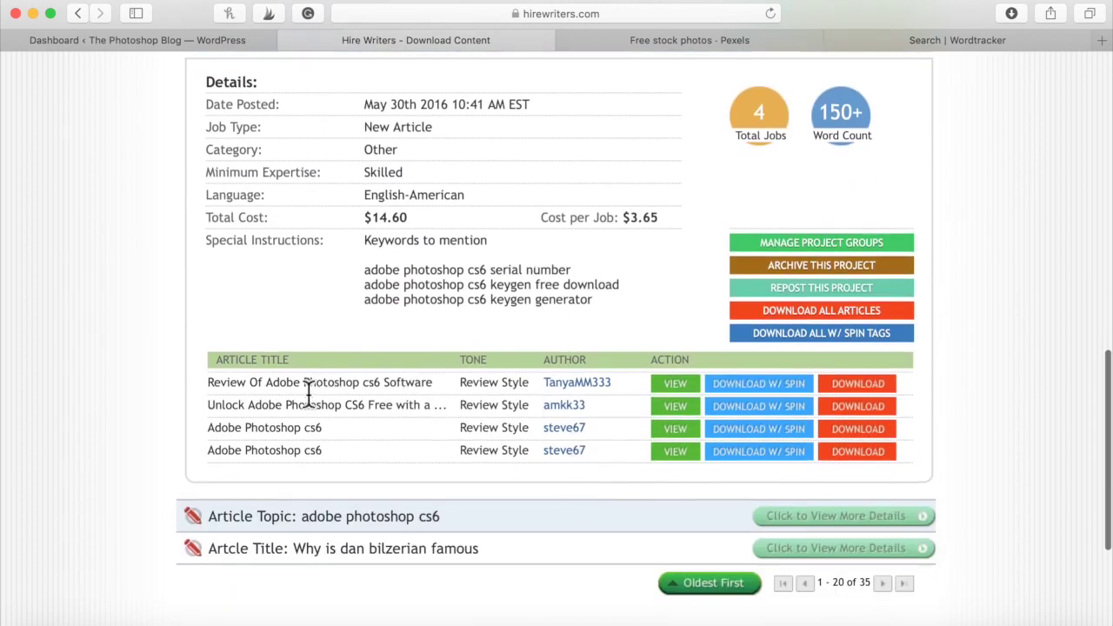
left_click(692, 388)
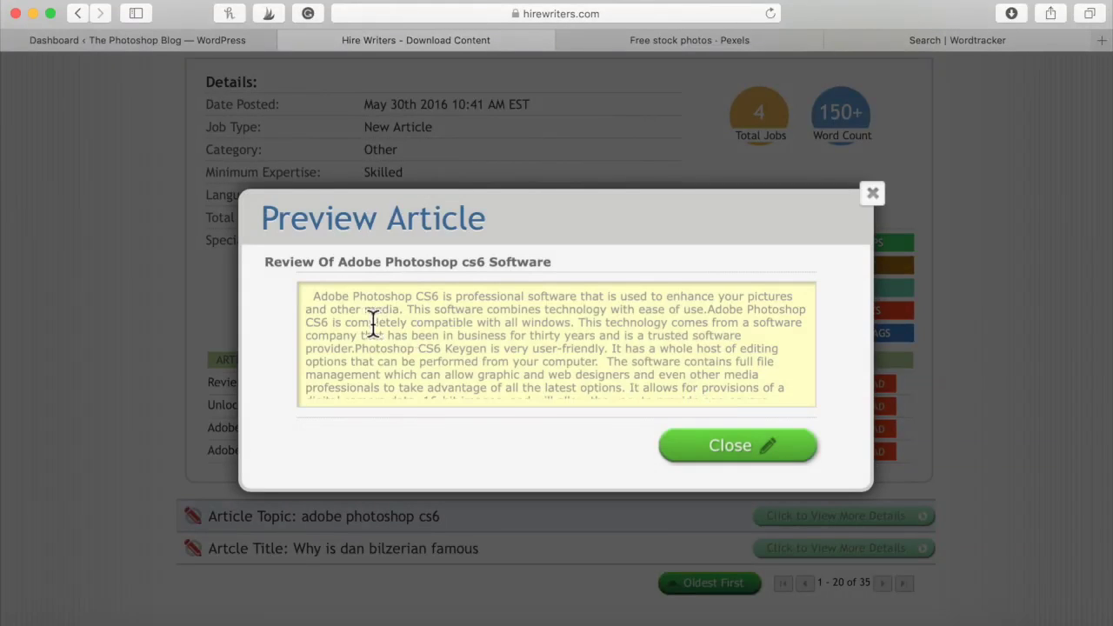
left_click_drag(311, 298, 590, 382)
scroll(589, 361, "up", 5)
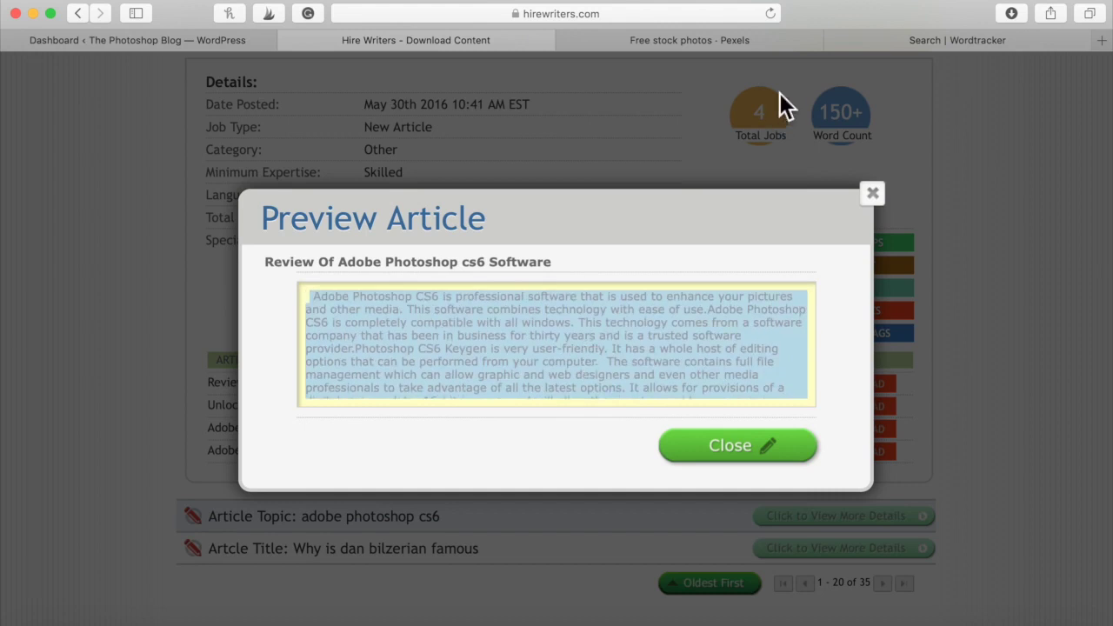
Switch to the WordPress dashboard, start a new blog post and dismiss the welcome tip
left_click(189, 40)
mouse_move(79, 209)
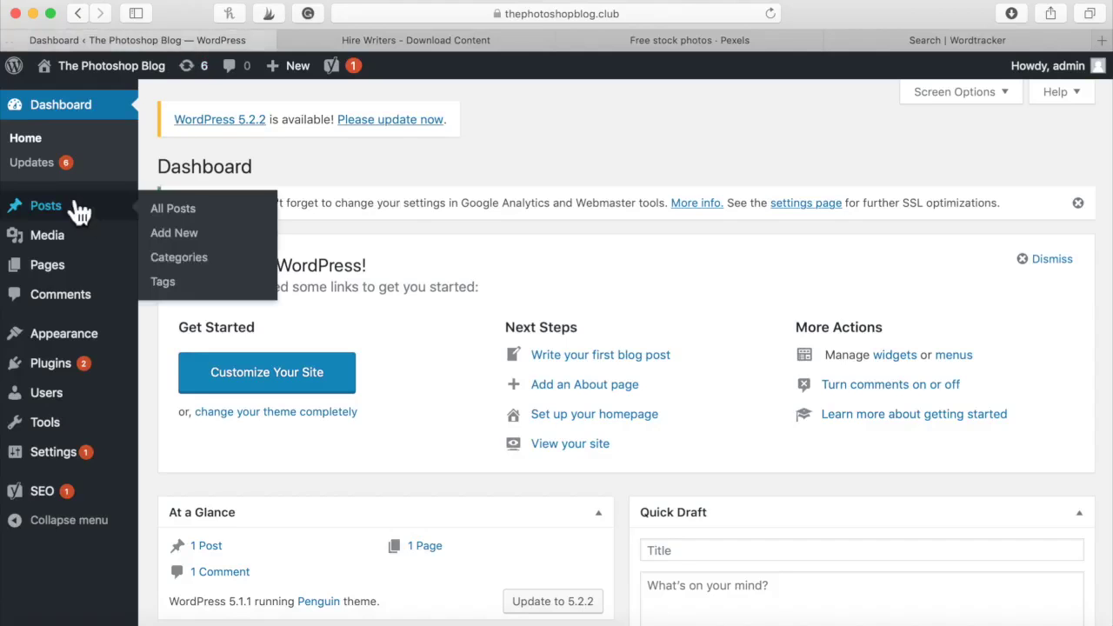
left_click(218, 237)
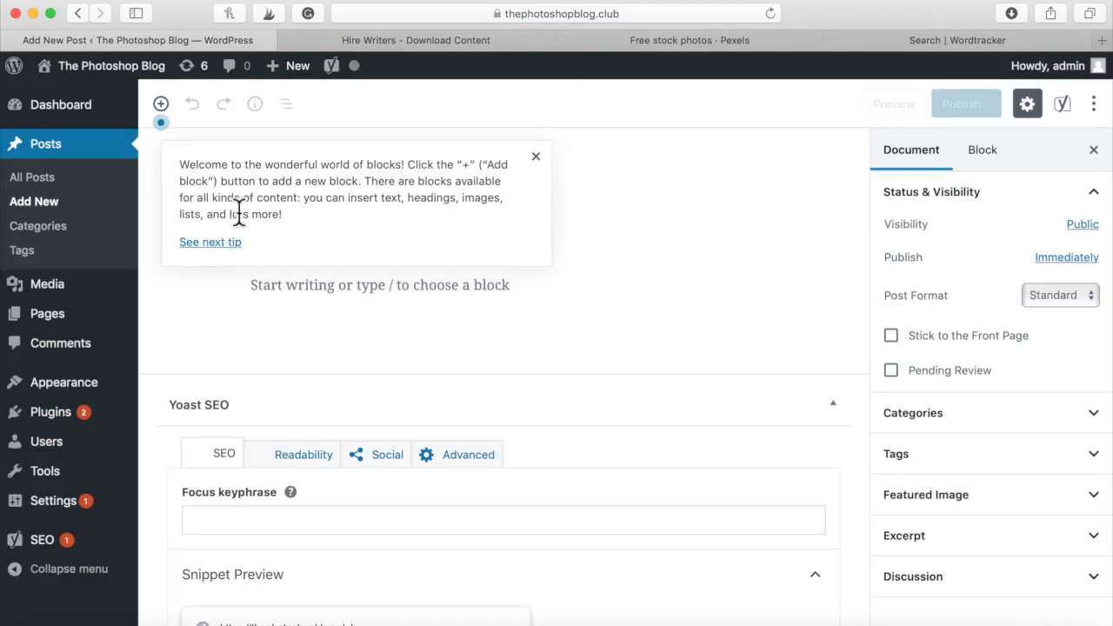
left_click(539, 158)
Paste the copied Photoshop CS6 review into the body of the new post
scroll(539, 261, "down", 3)
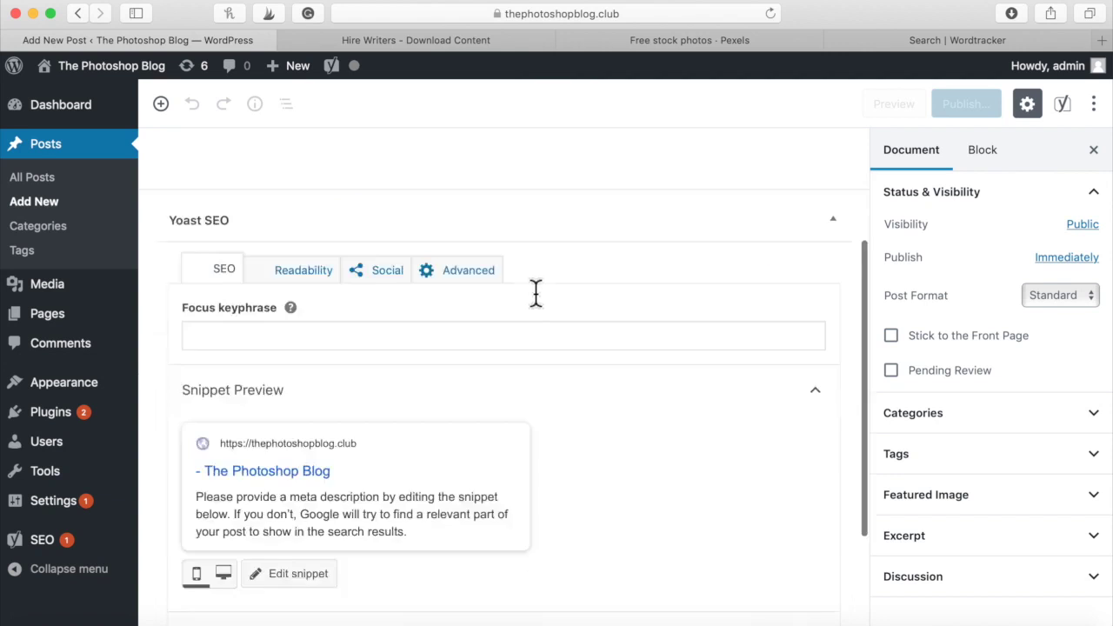
scroll(534, 298, "up", 5)
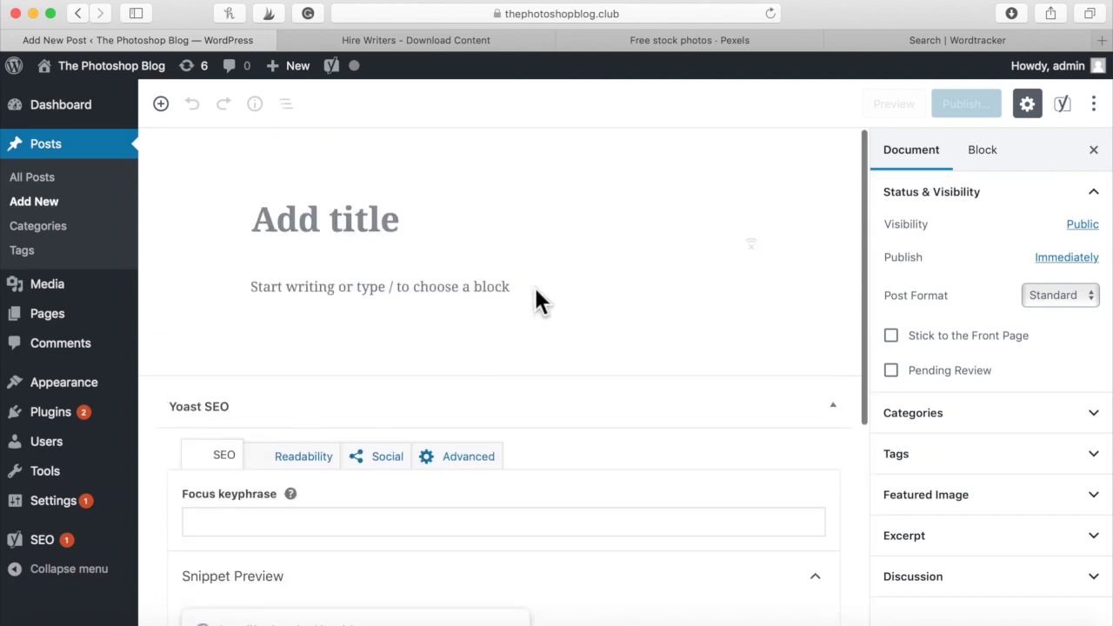
left_click(410, 290)
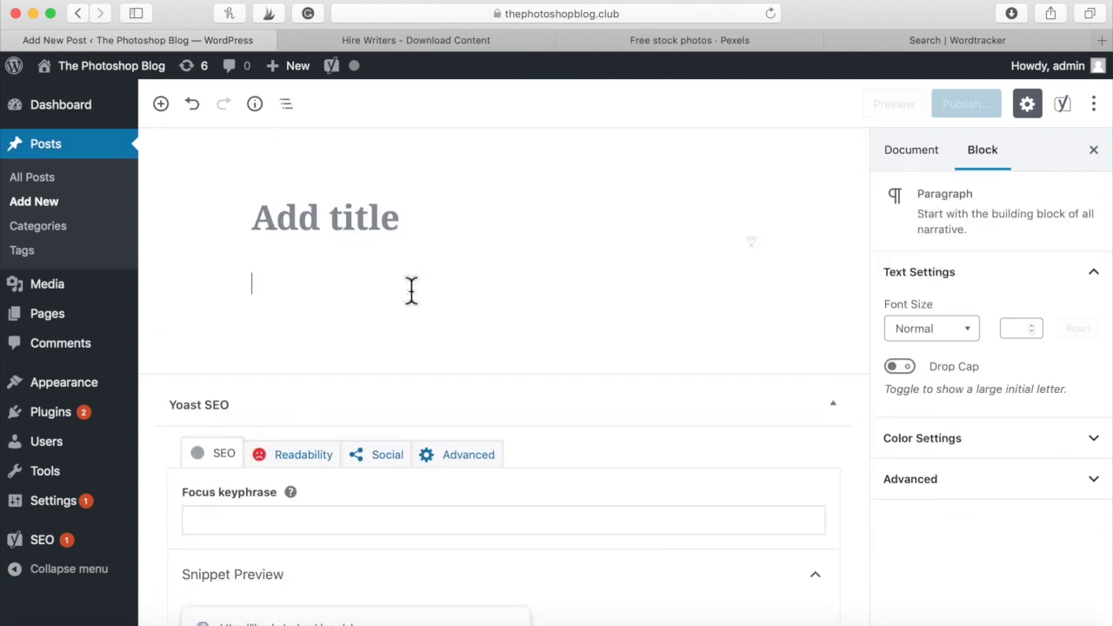
key("super+v")
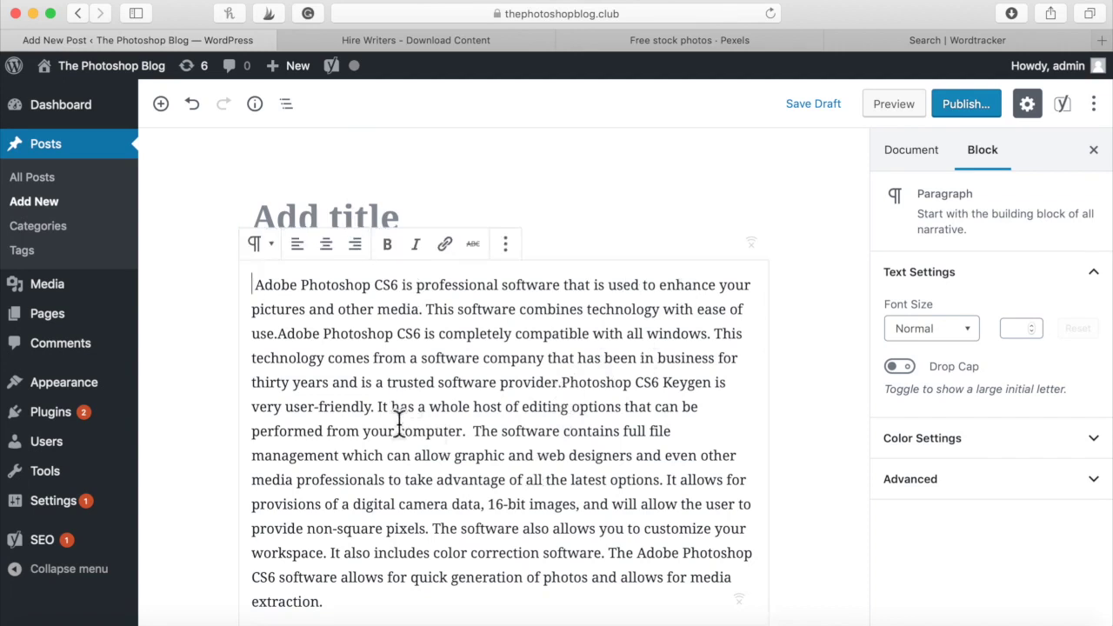
Split the first body paragraph so that a new one starts at "The software contains full file management", and look over the post
left_click(474, 431)
key("Return")
scroll(507, 452, "down", 5)
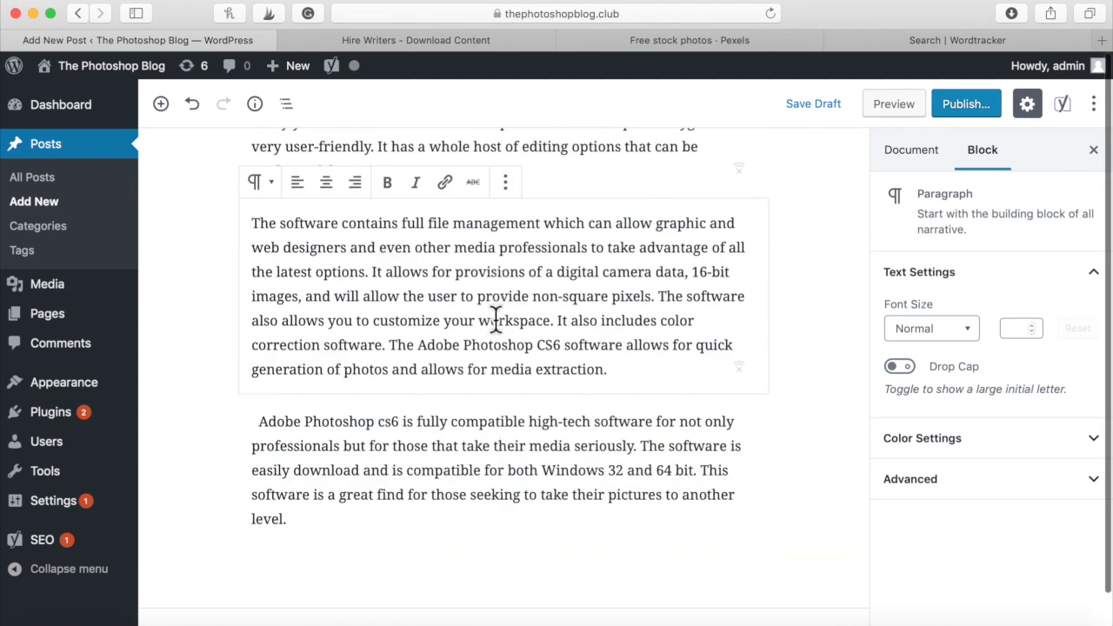
scroll(497, 318, "up", 3)
scroll(497, 328, "down", 2)
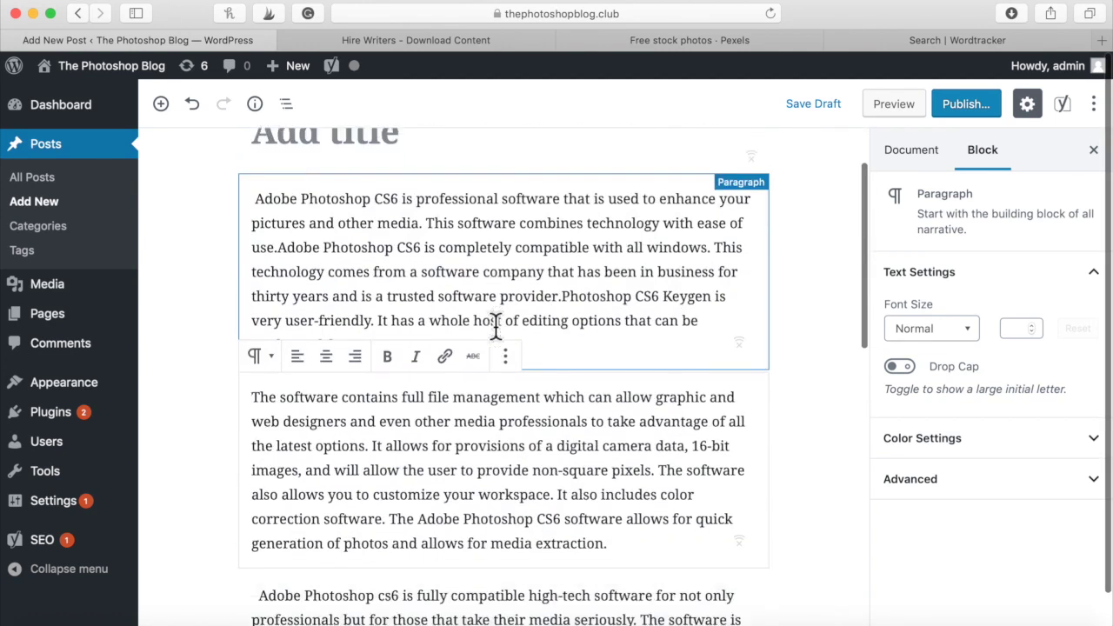
scroll(497, 330, "down", 1)
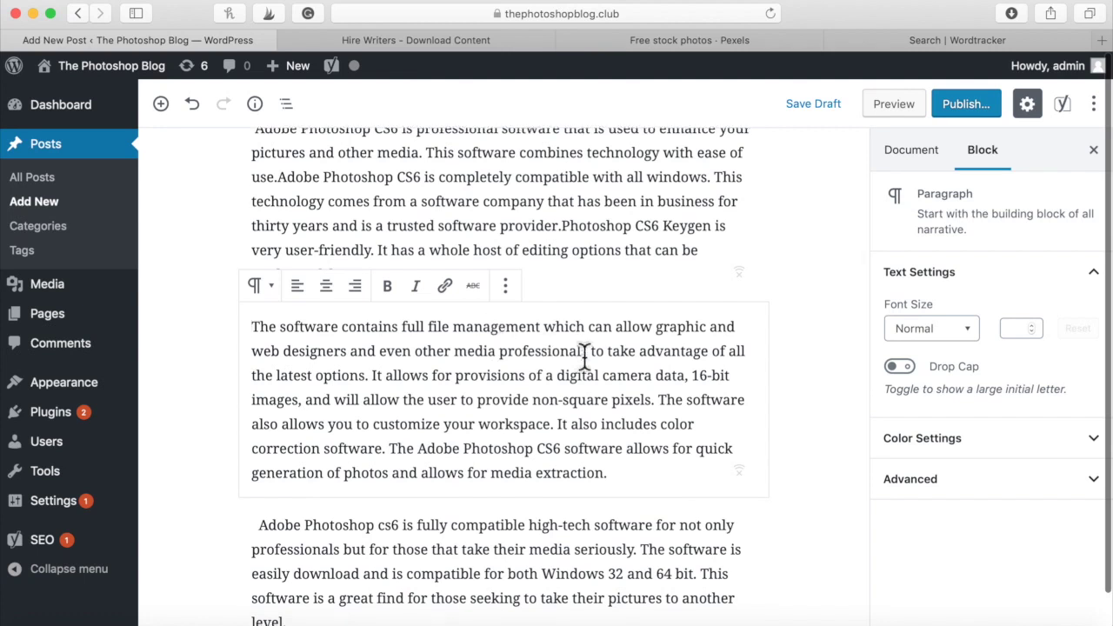
scroll(586, 355, "down", 5)
scroll(584, 357, "up", 8)
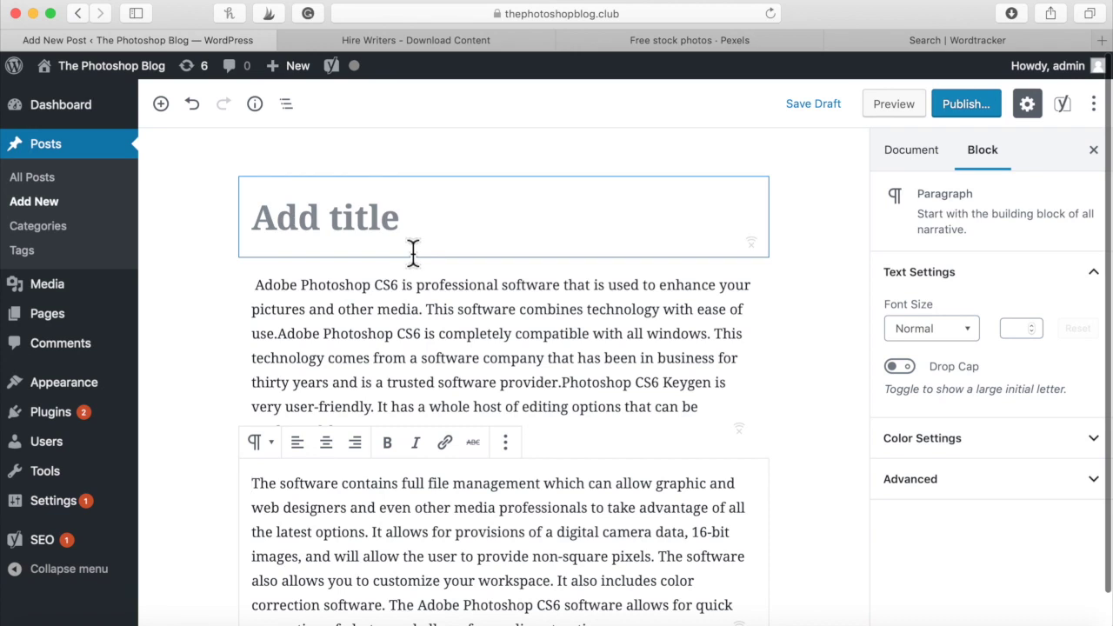
Switch to Wordtracker and check the search volume of "photoshop online free" in the "photoshop free" keyword results
left_click(876, 41)
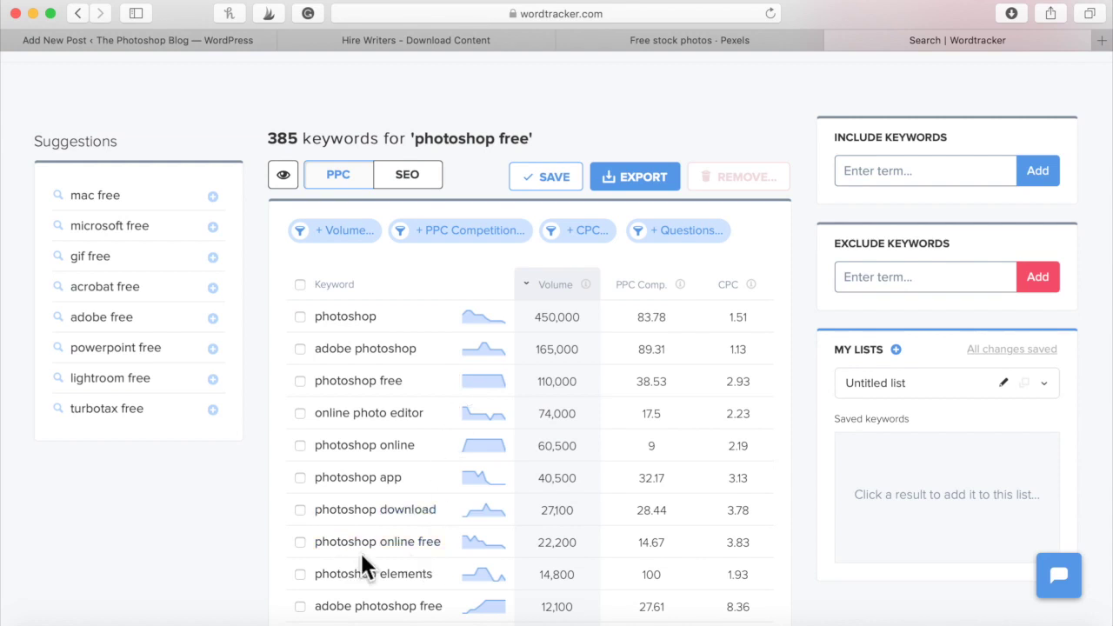
scroll(344, 426, "up", 4)
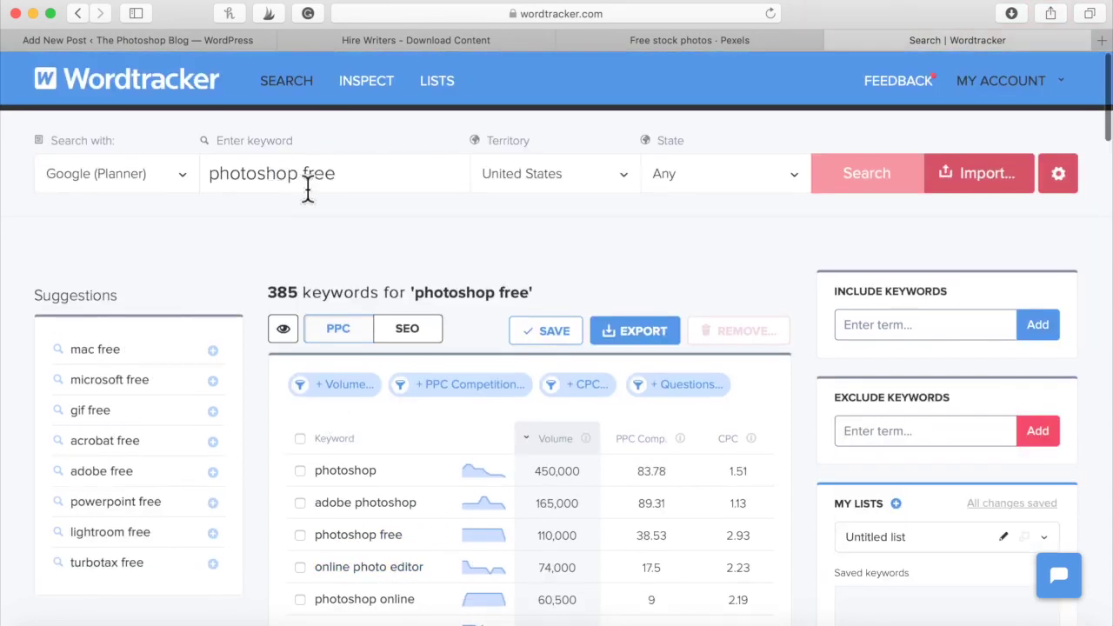
scroll(341, 197, "down", 3)
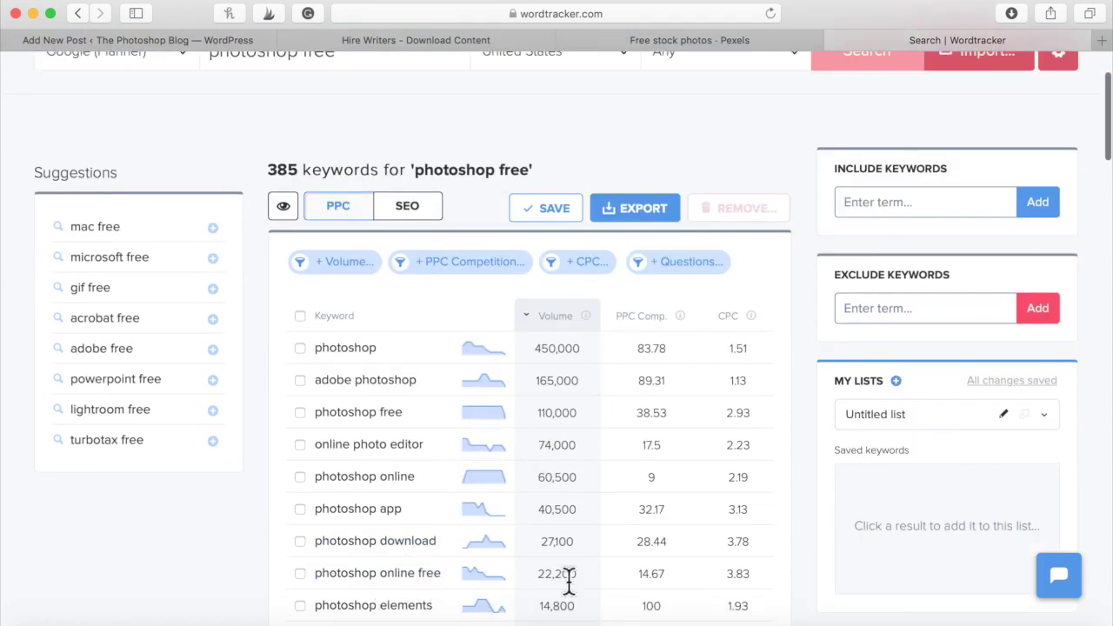
left_click_drag(577, 576, 549, 579)
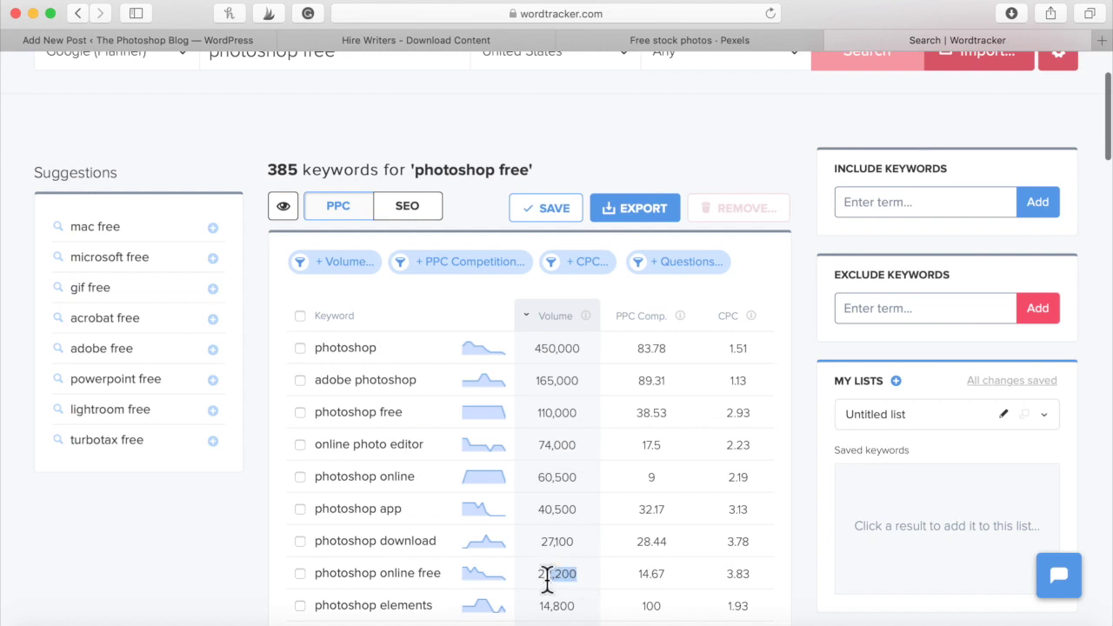
Examine the PPC competition of "photoshop online free" and compare it with the surrounding keywords
scroll(547, 580, "down", 1)
scroll(547, 581, "down", 2)
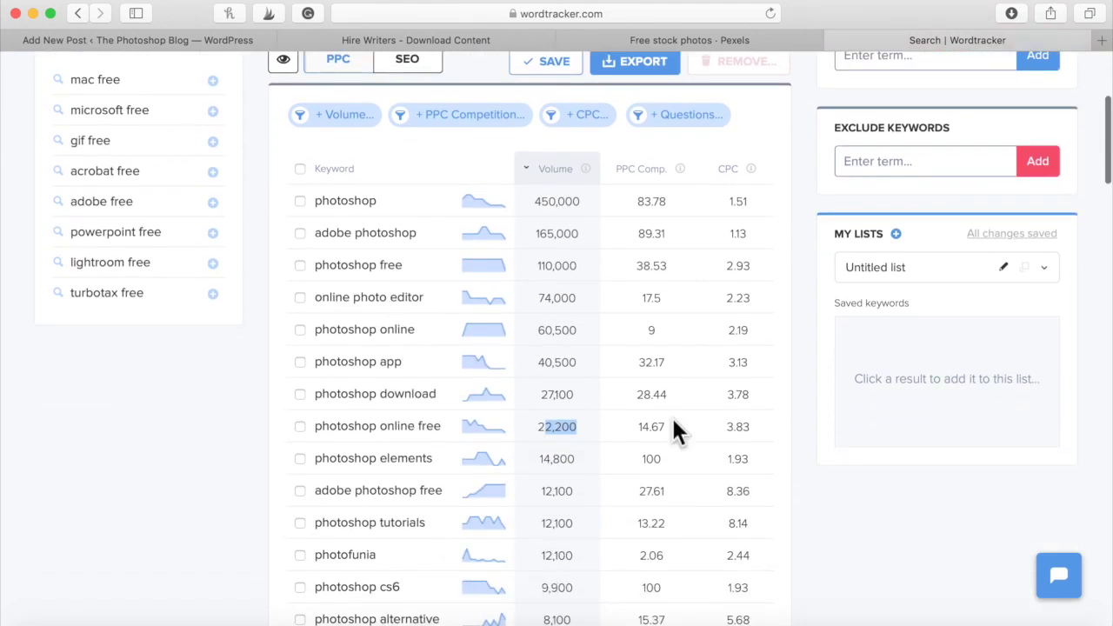
left_click_drag(641, 427, 663, 432)
left_click(649, 428)
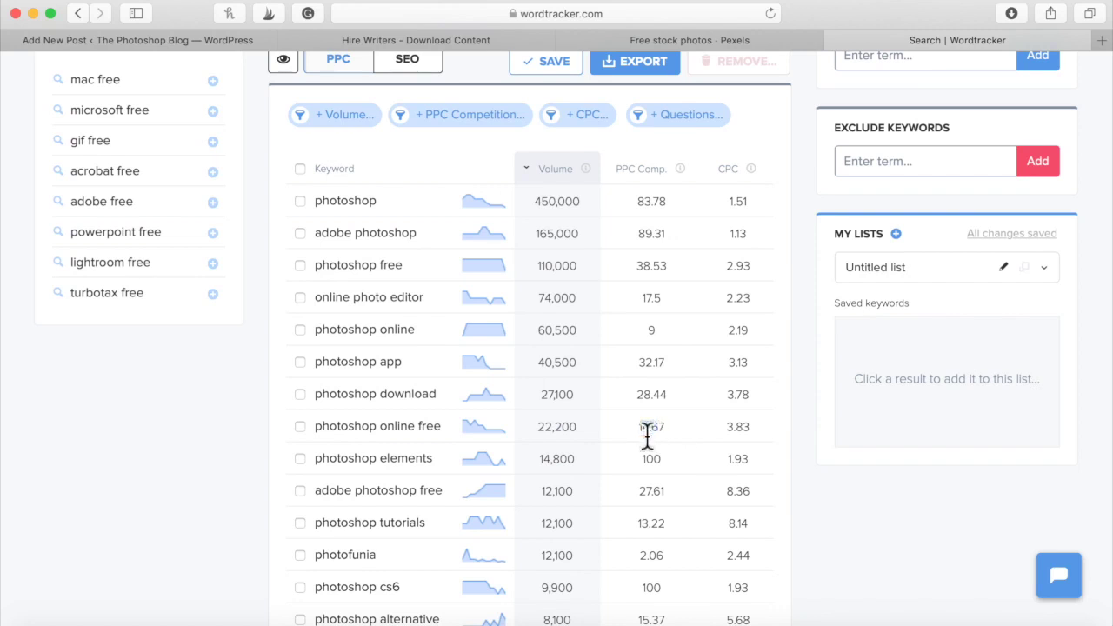
left_click_drag(642, 433, 654, 433)
scroll(628, 532, "down", 2)
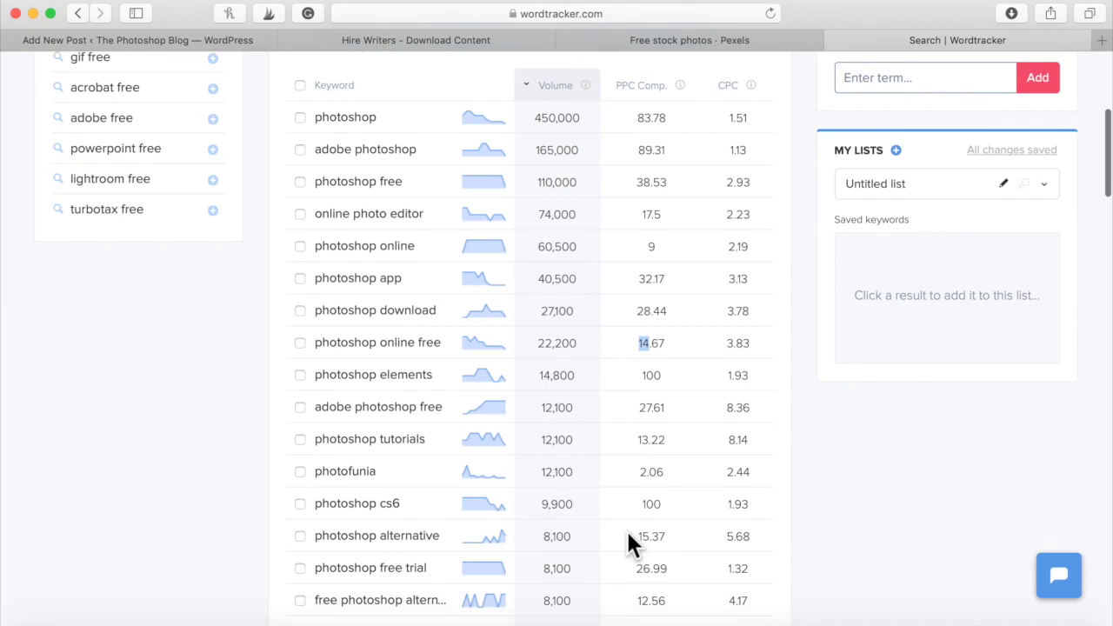
scroll(627, 543, "down", 1)
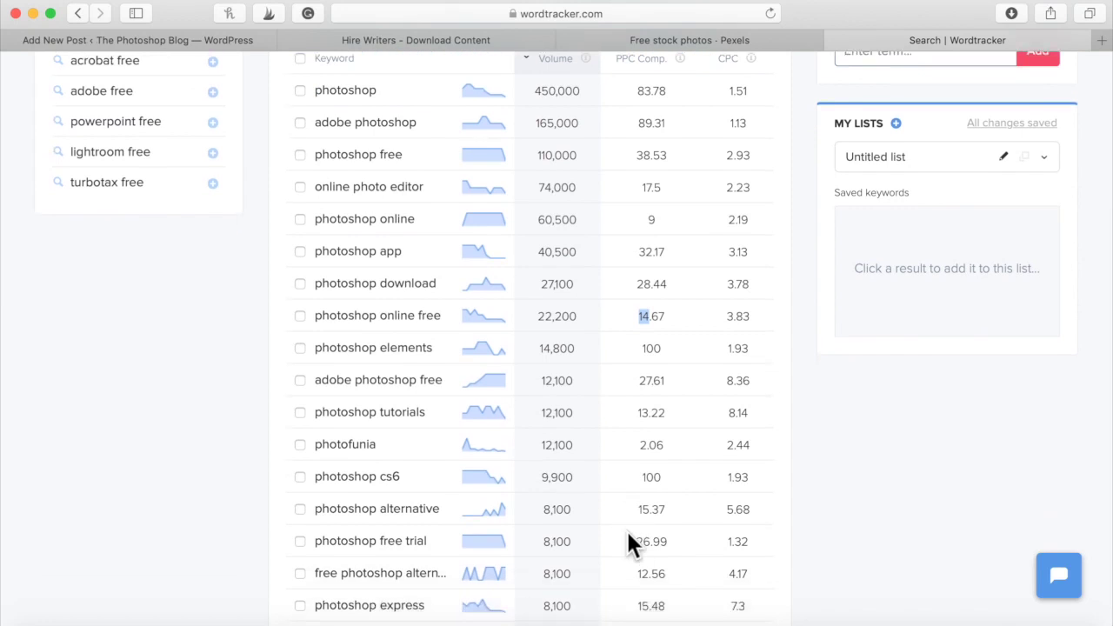
scroll(628, 544, "down", 1)
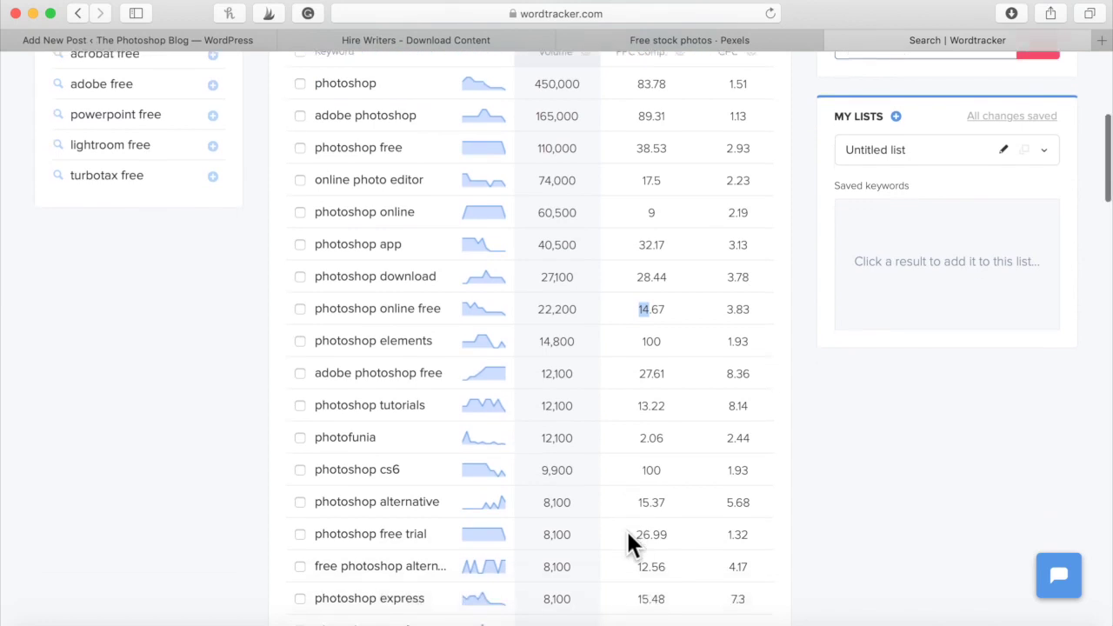
scroll(628, 544, "down", 2)
scroll(627, 543, "down", 1)
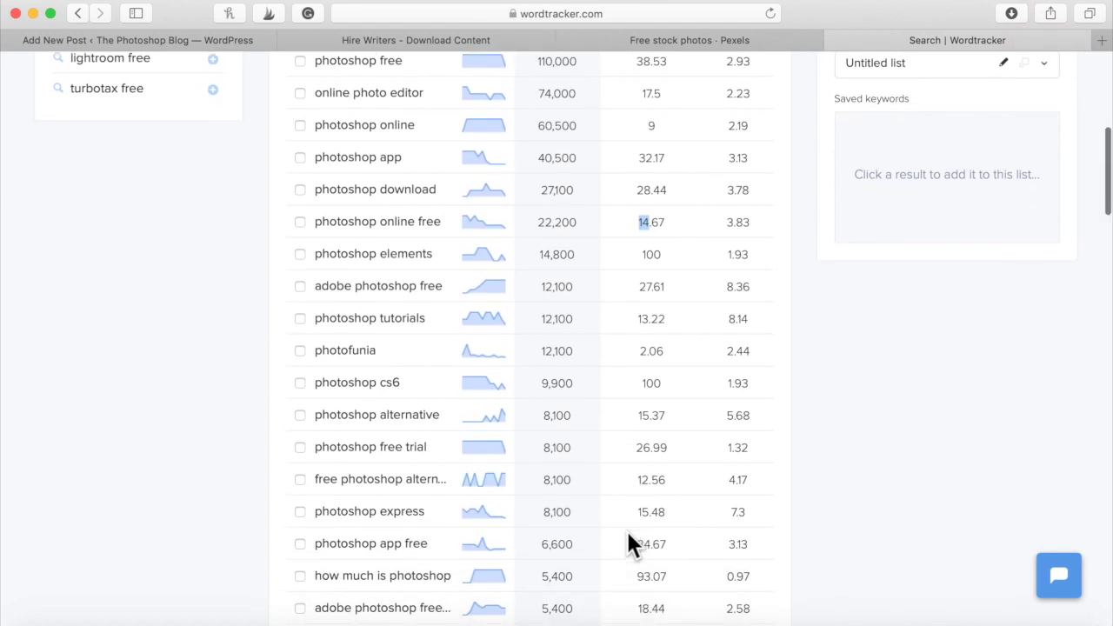
scroll(628, 544, "down", 1)
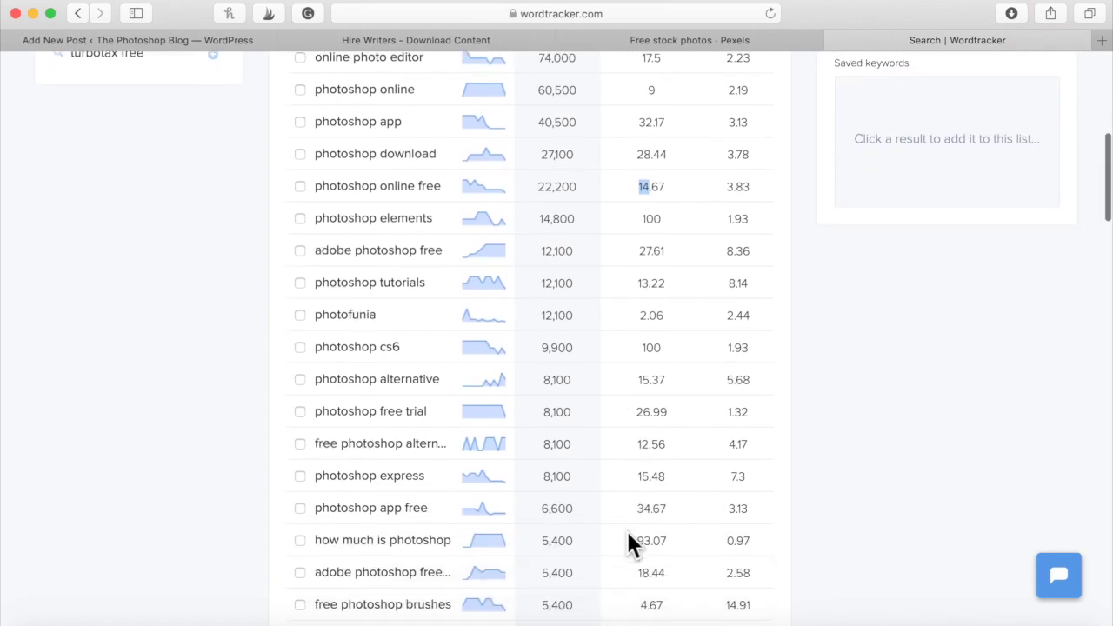
left_click(655, 193)
left_click_drag(652, 193, 640, 193)
Review the volume and PPC competition of the lower-volume keywords, including "photoshop software", for title ideas
scroll(633, 248, "down", 4)
scroll(633, 248, "down", 4)
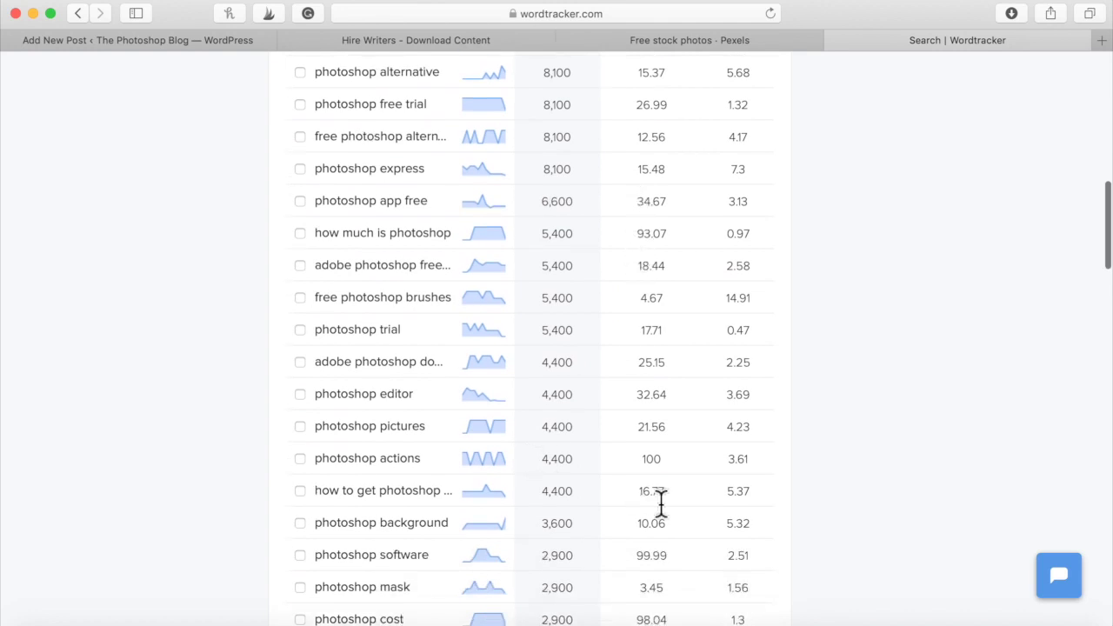
scroll(585, 522, "down", 2)
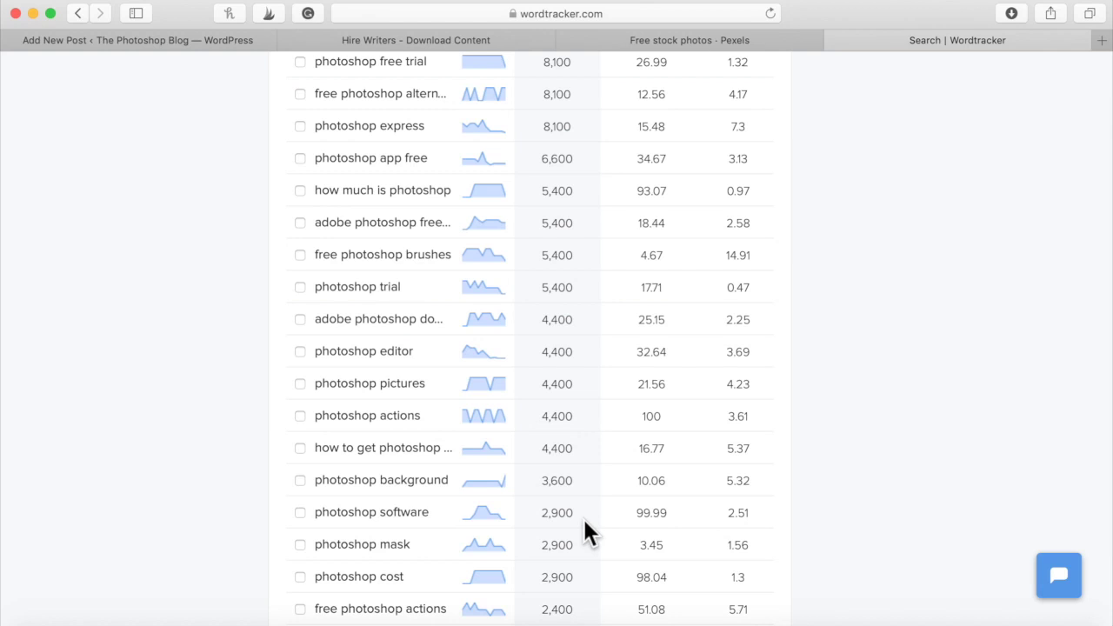
scroll(583, 516, "down", 1)
scroll(584, 522, "down", 1)
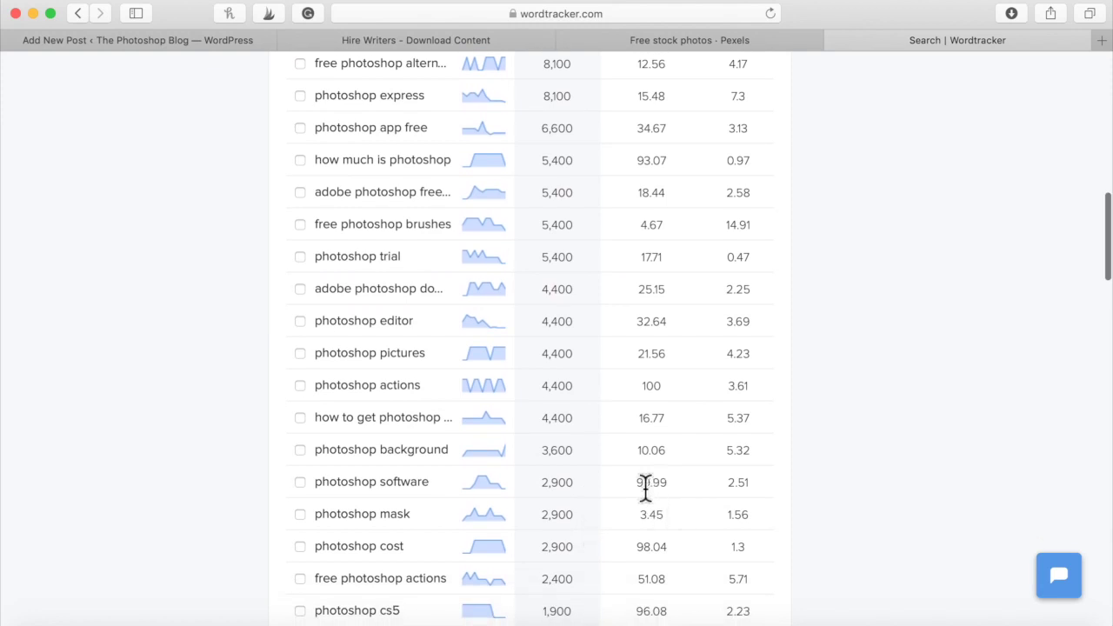
left_click_drag(636, 483, 652, 483)
scroll(651, 317, "down", 5)
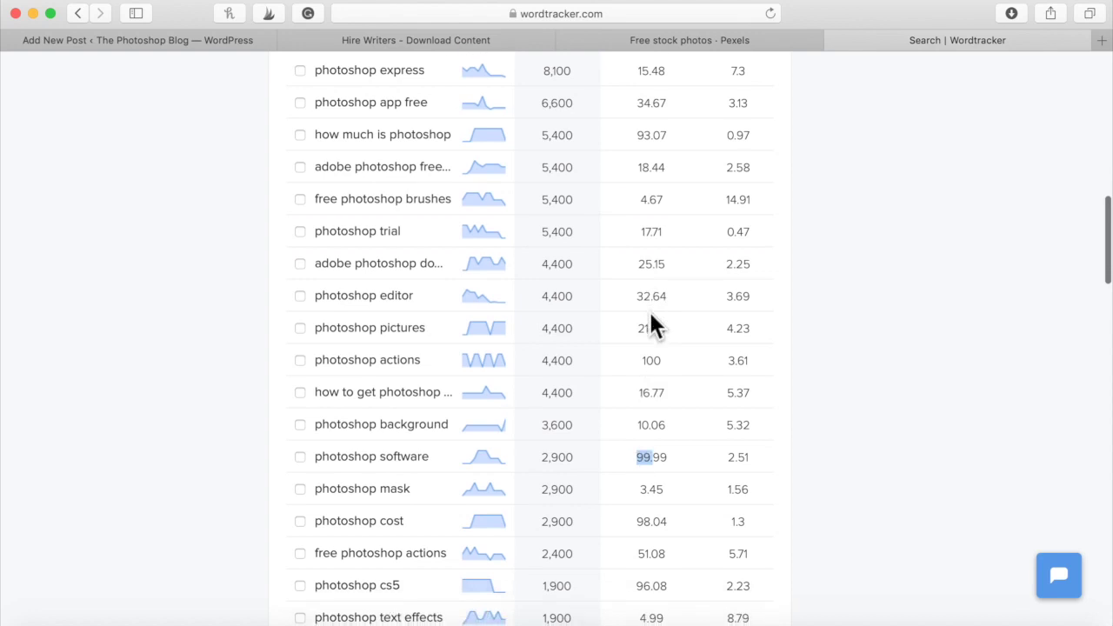
scroll(651, 318, "down", 3)
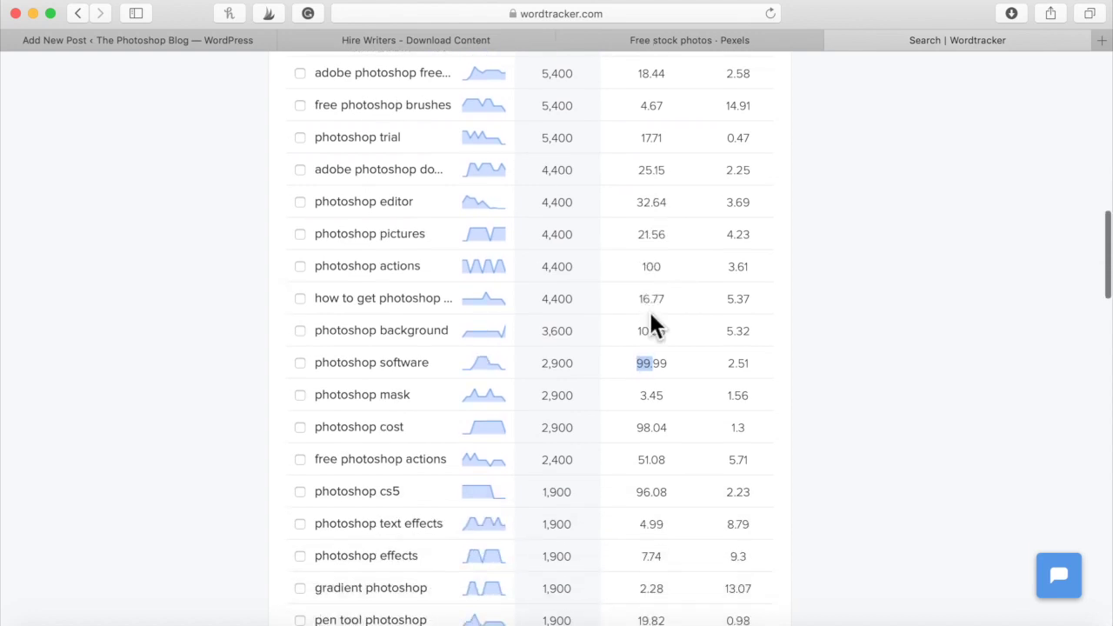
scroll(650, 317, "down", 5)
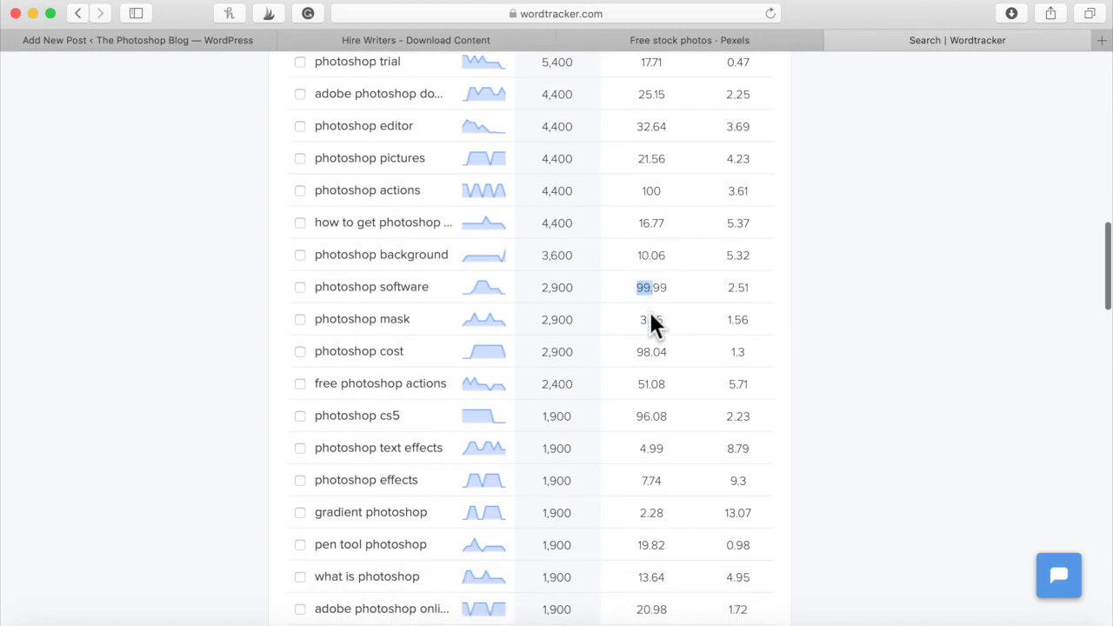
scroll(632, 450, "down", 2)
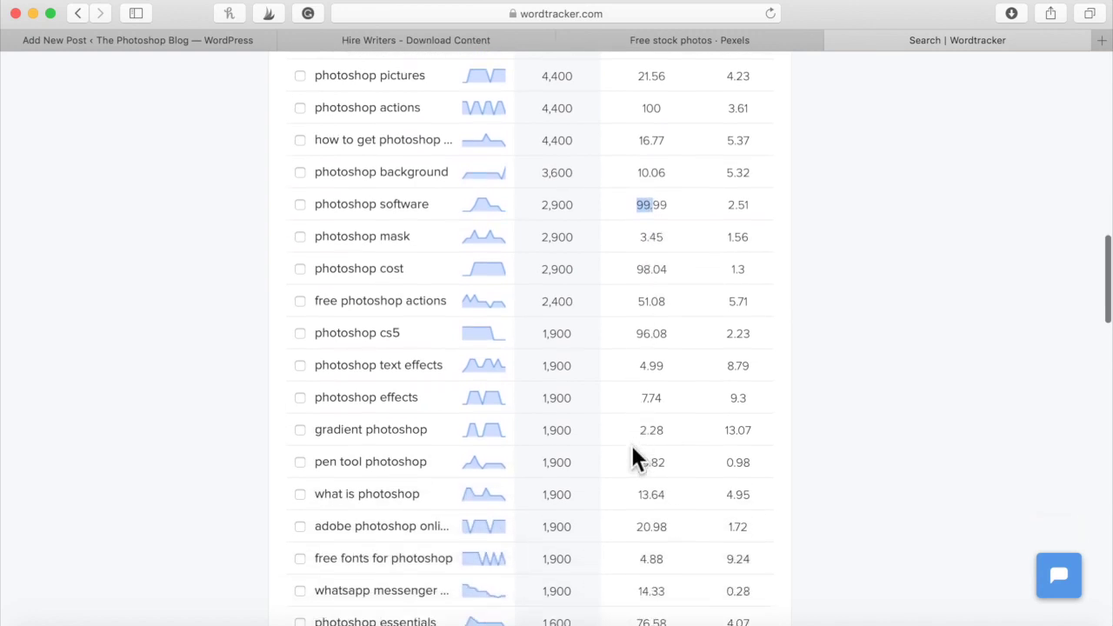
scroll(632, 450, "down", 4)
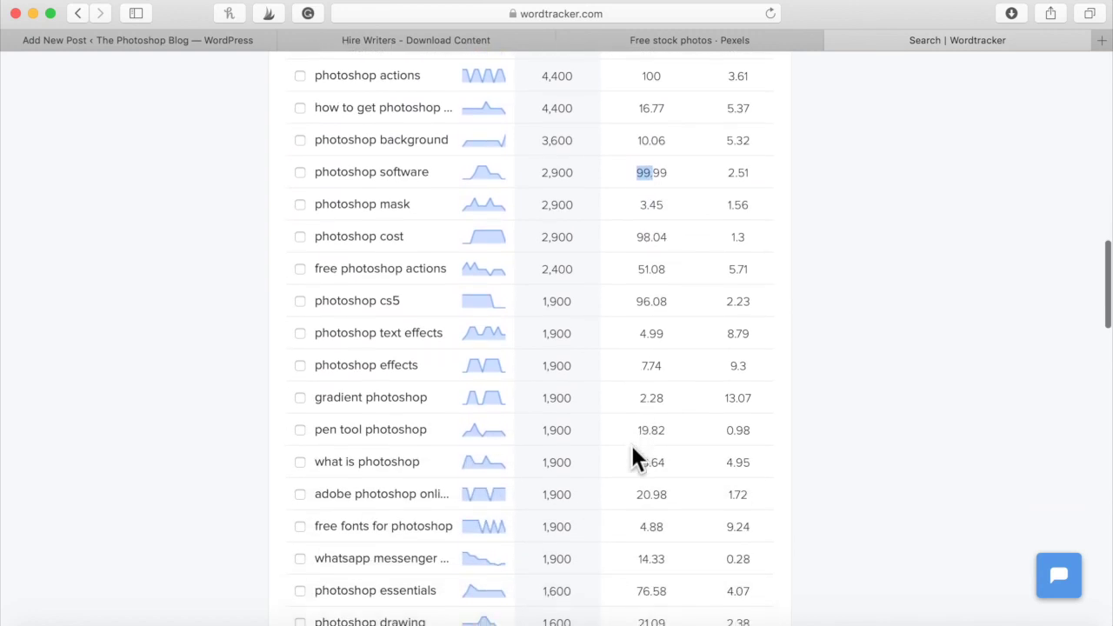
scroll(633, 450, "down", 4)
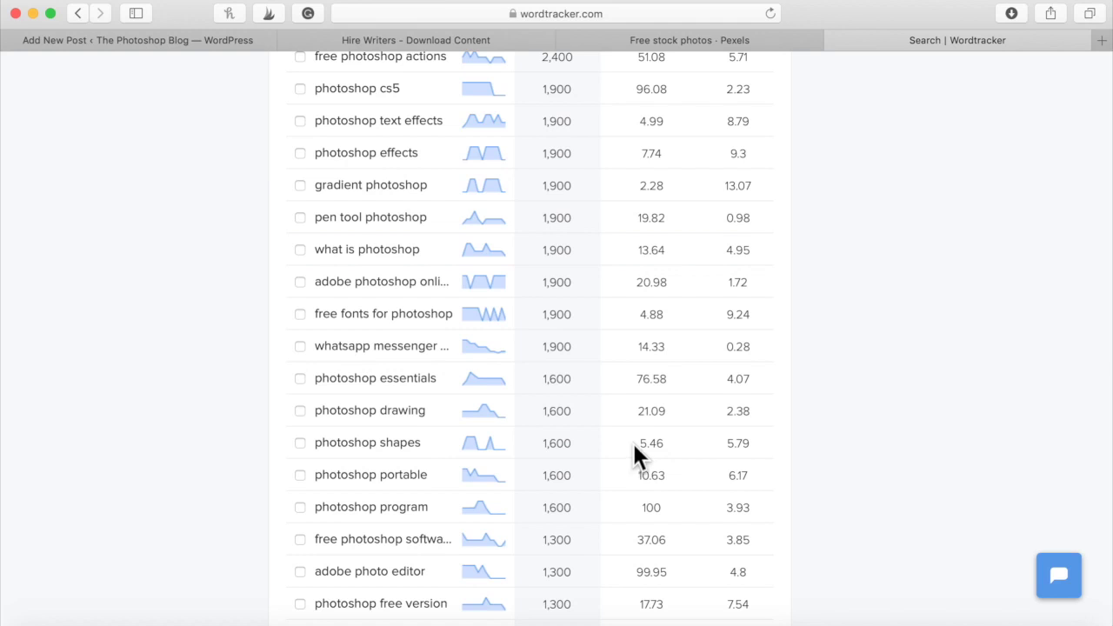
Examine the volume and competition of the keywords further down the Wordtracker results for other title ideas
scroll(634, 446, "down", 4)
scroll(634, 452, "down", 1)
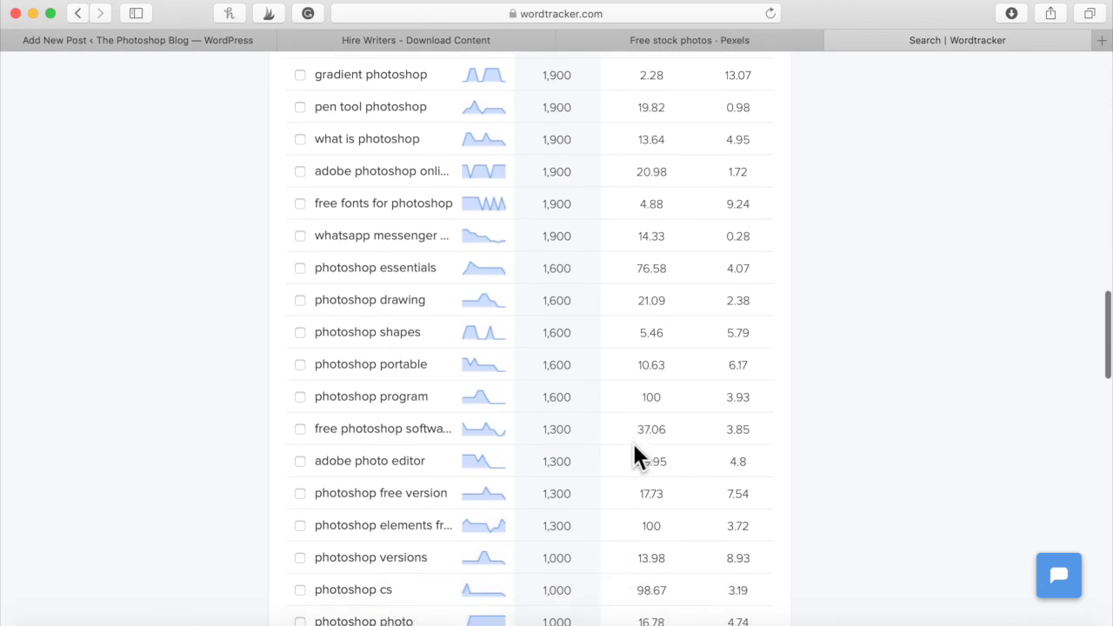
scroll(632, 441, "down", 1)
scroll(634, 447, "down", 3)
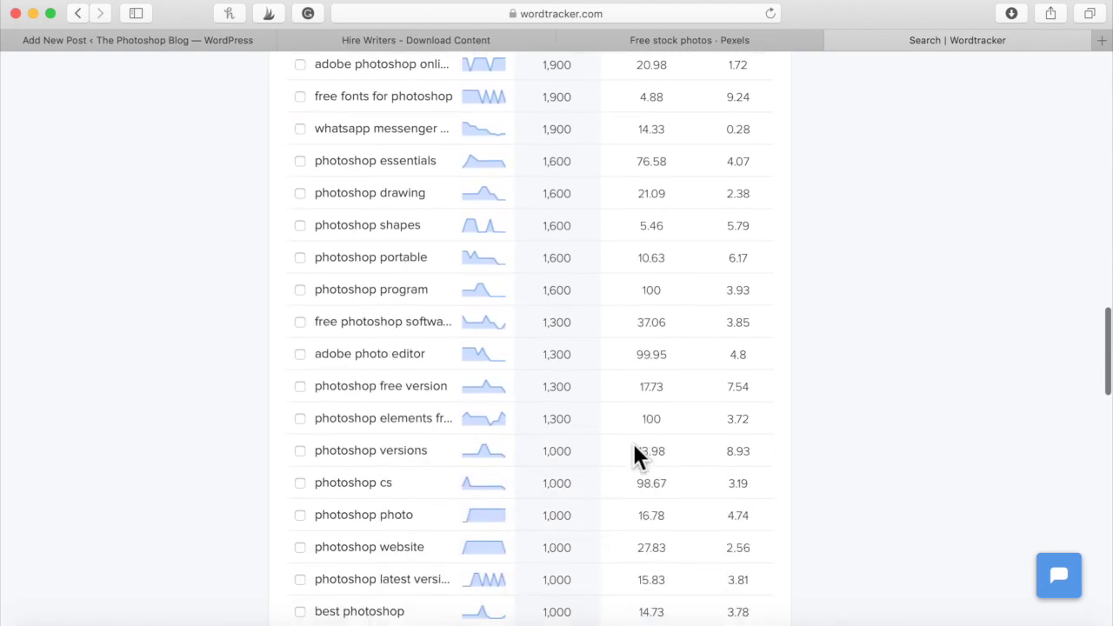
scroll(634, 446, "down", 4)
scroll(634, 446, "down", 5)
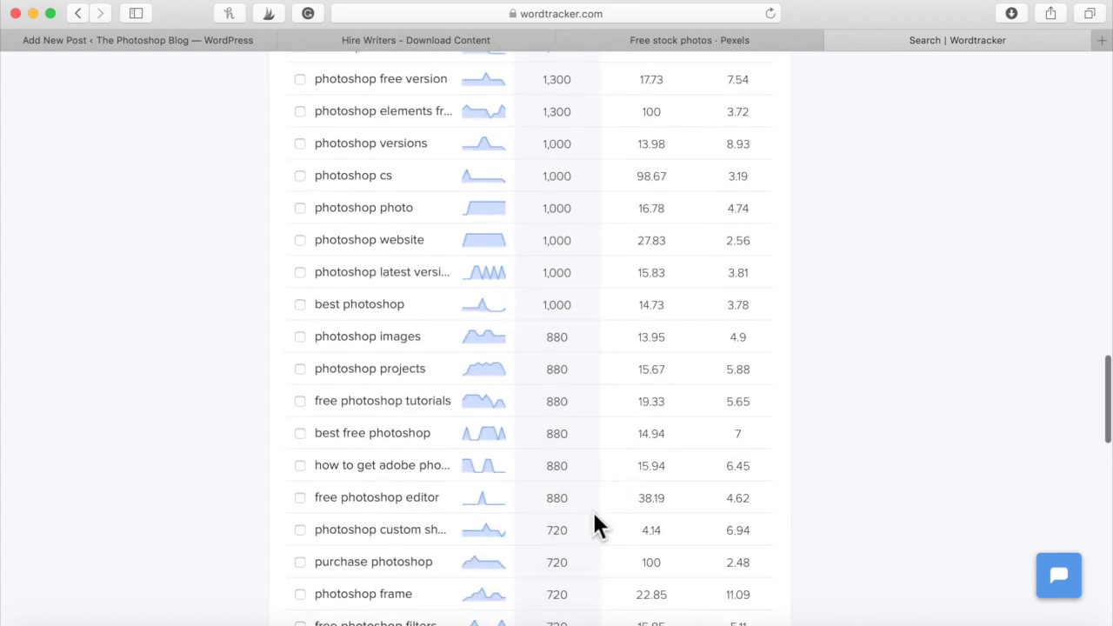
scroll(586, 515, "up", 2)
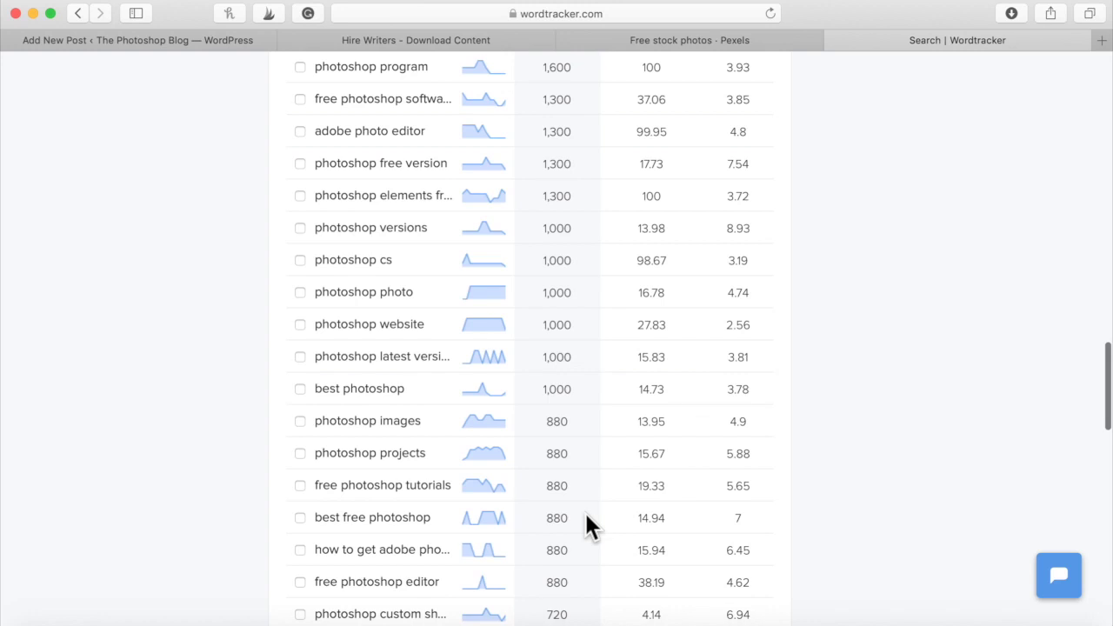
scroll(586, 515, "up", 2)
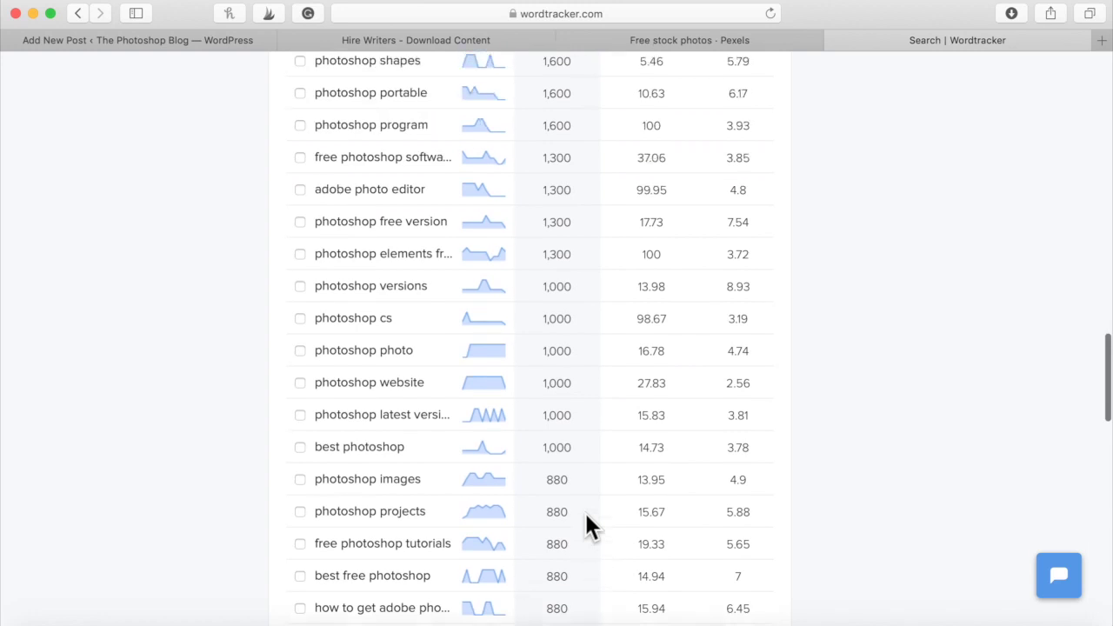
scroll(587, 522, "up", 3)
scroll(587, 524, "up", 3)
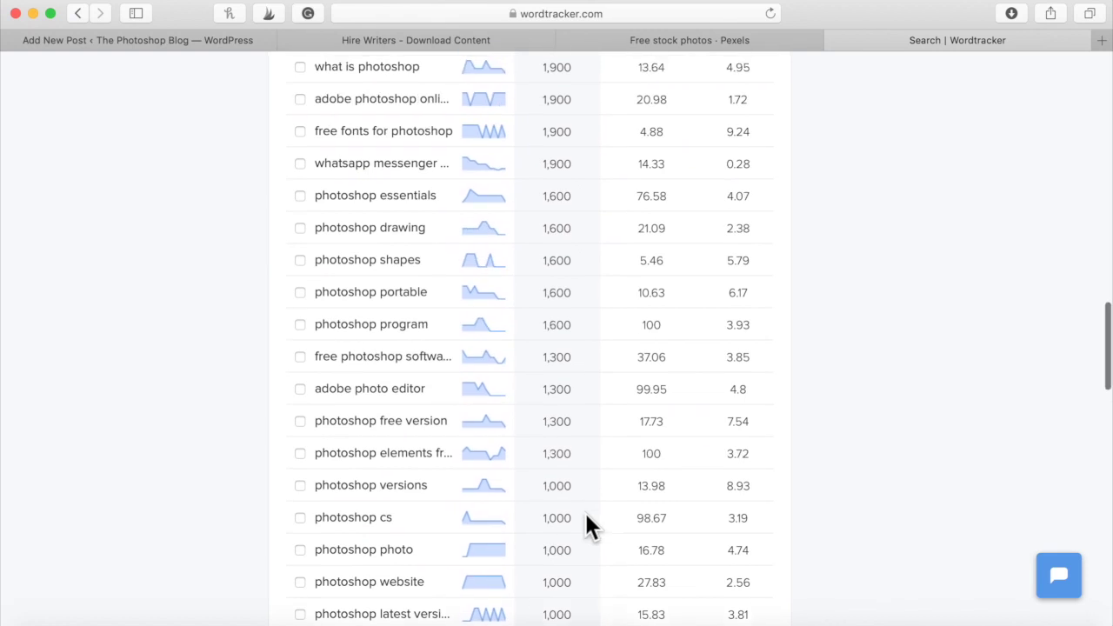
Copy the keyword "photoshop online free" from the Wordtracker results
scroll(586, 519, "up", 10)
scroll(586, 521, "up", 3)
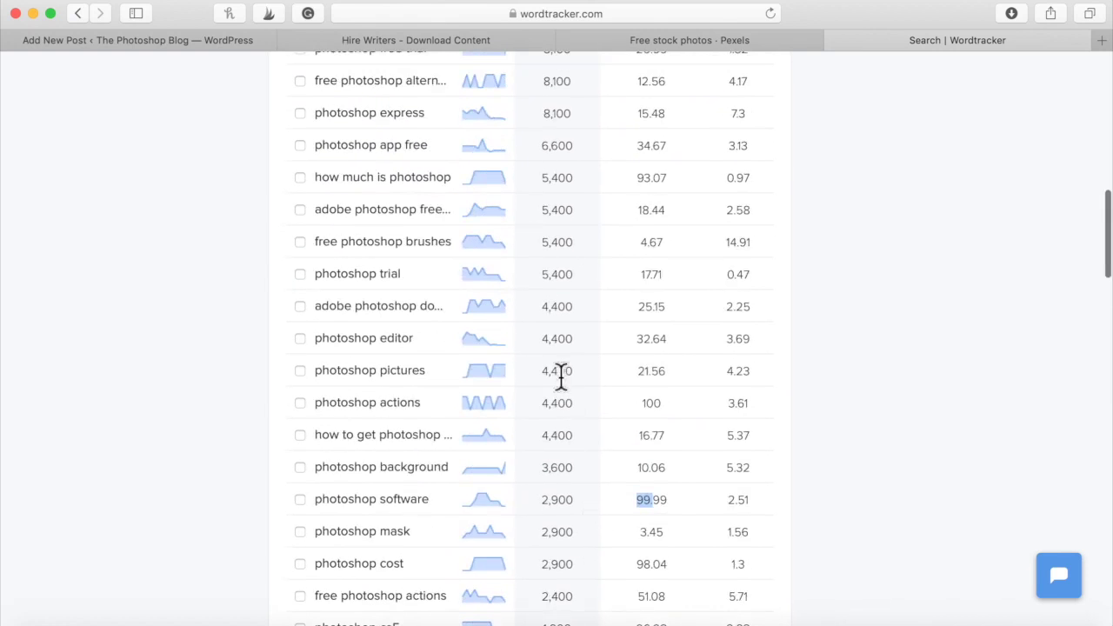
scroll(561, 373, "up", 8)
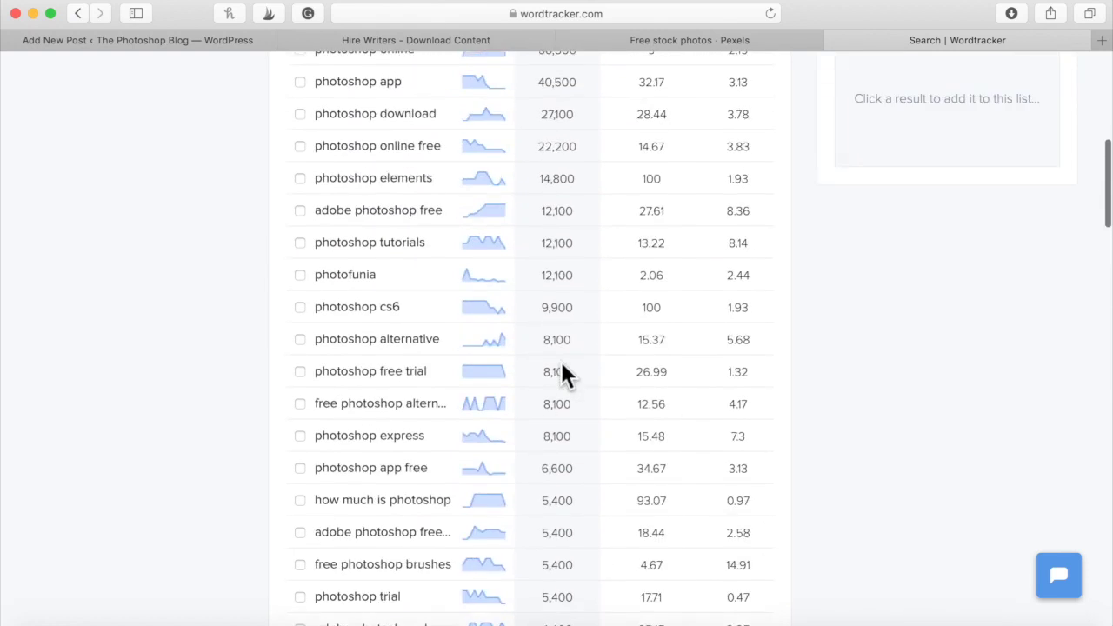
scroll(561, 374, "up", 2)
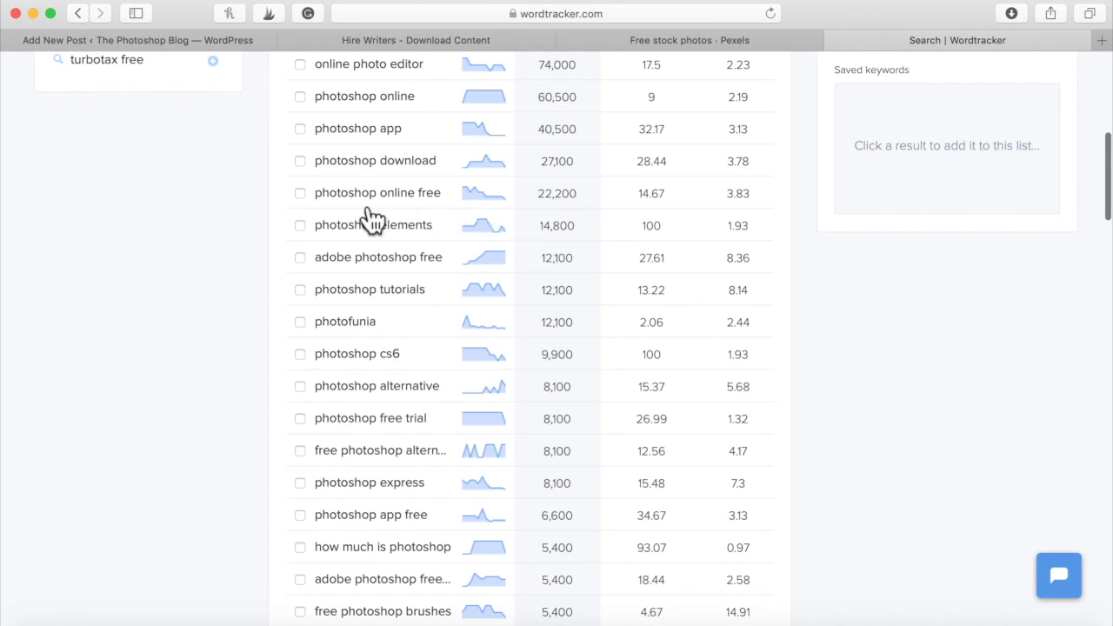
left_click_drag(315, 193, 443, 200)
key("super+c")
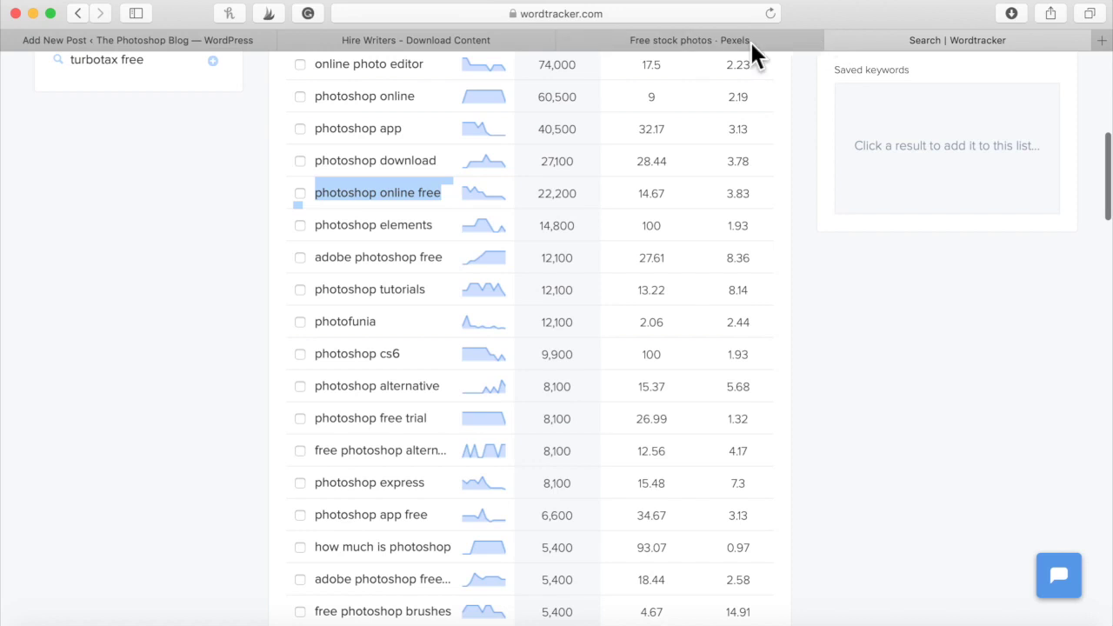
Switch to the WordPress post and paste the copied keyword as its title, without the leading space
left_click(154, 39)
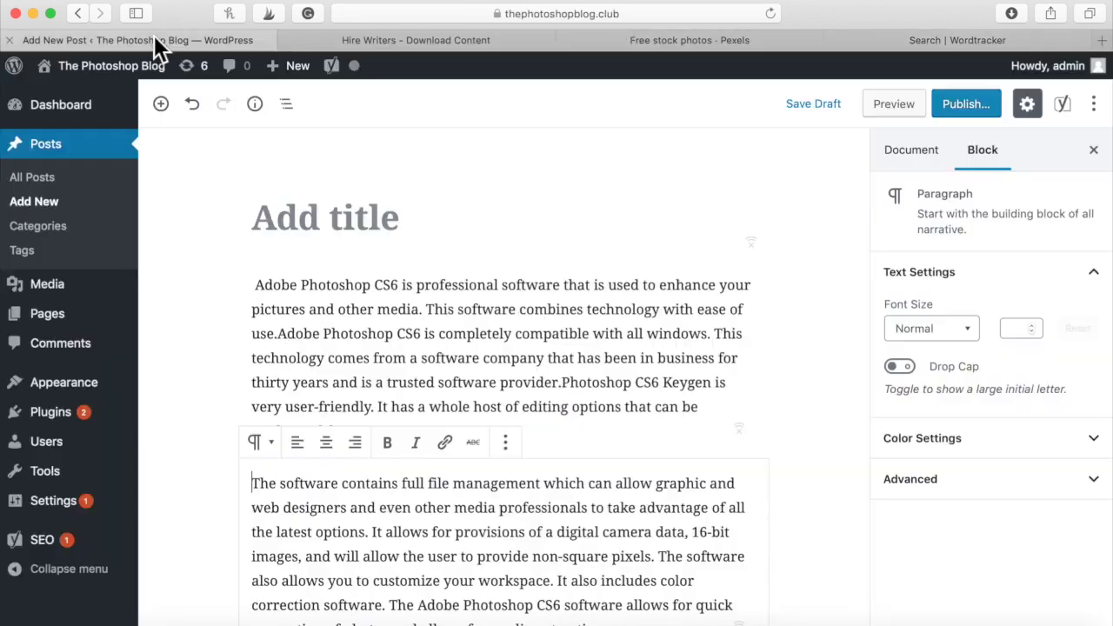
left_click(391, 221)
key("super+v")
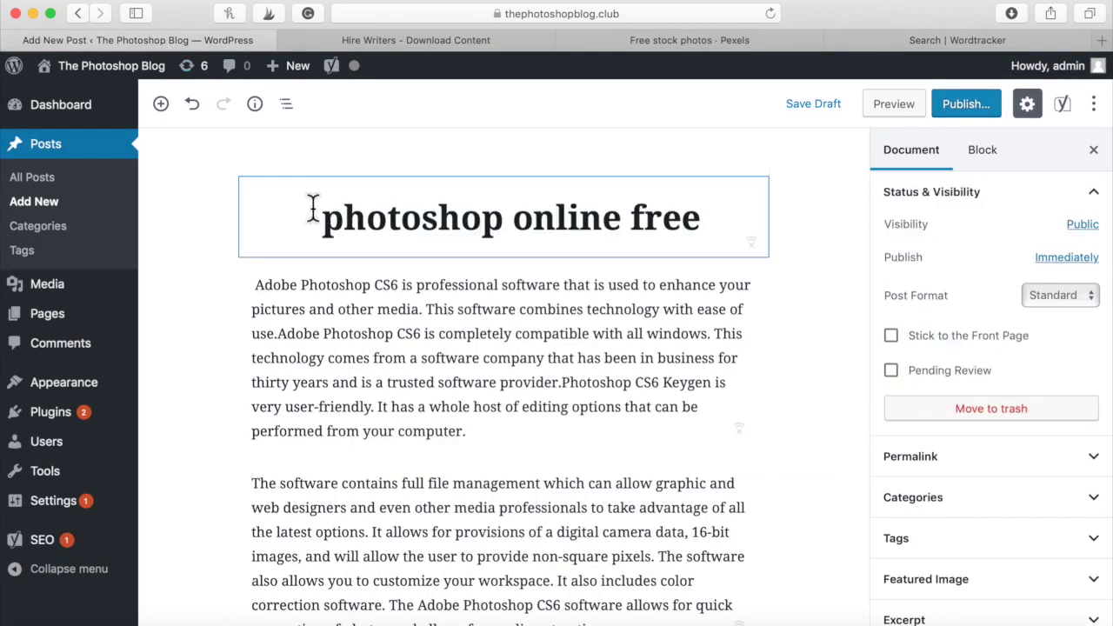
key("BackSpace")
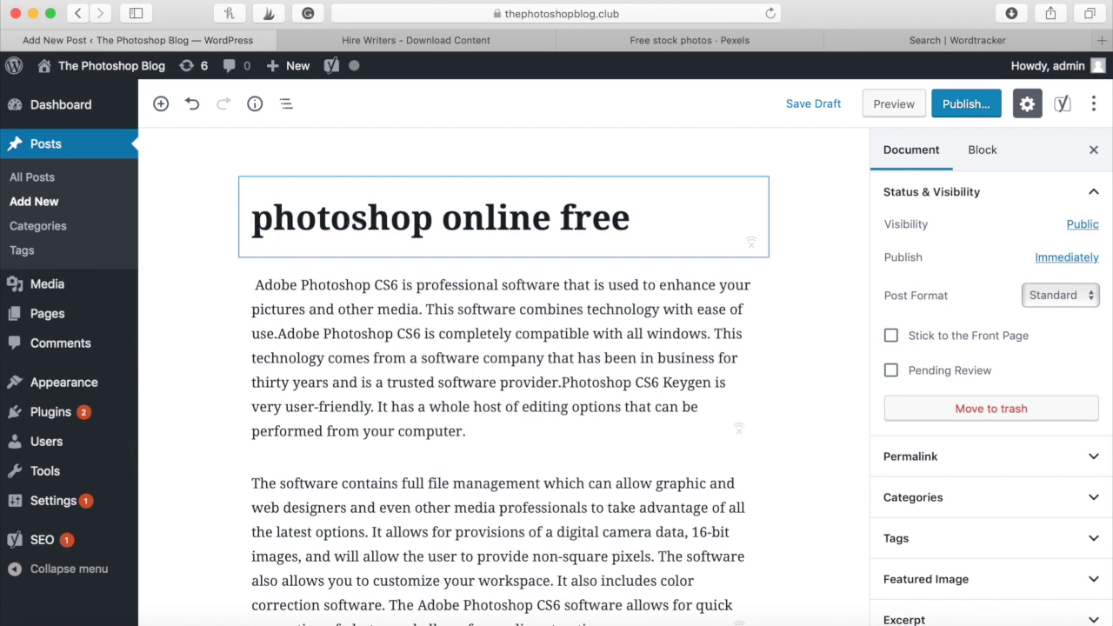
Put "How To Get" before the keyword in the post title and capitalize "Photoshop" and "Online"
type("How To Get")
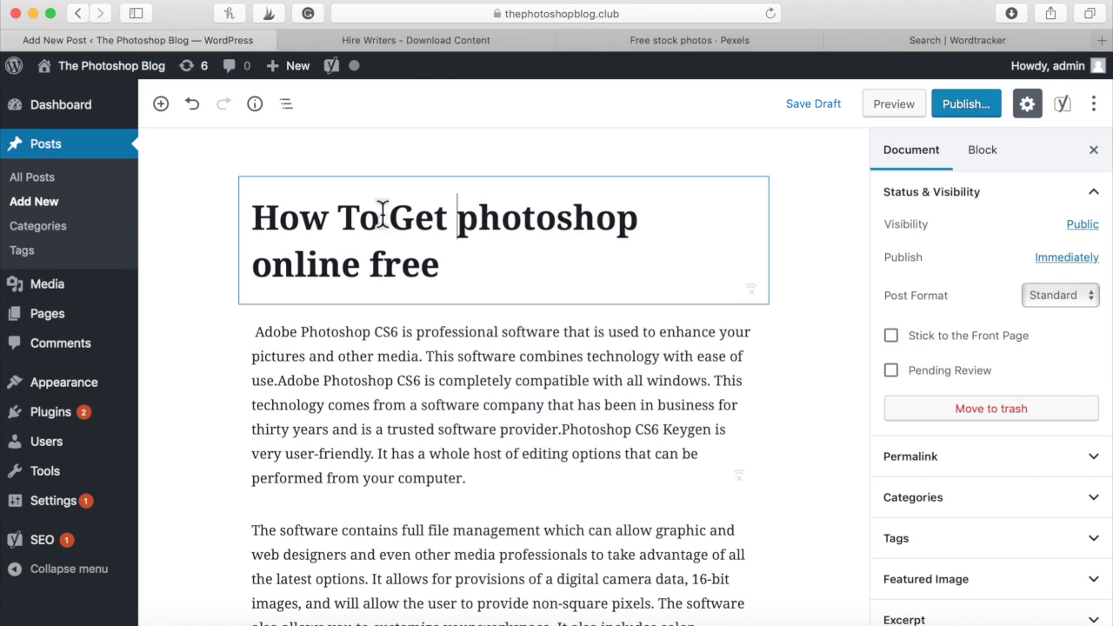
left_click(475, 220)
key("BackSpace")
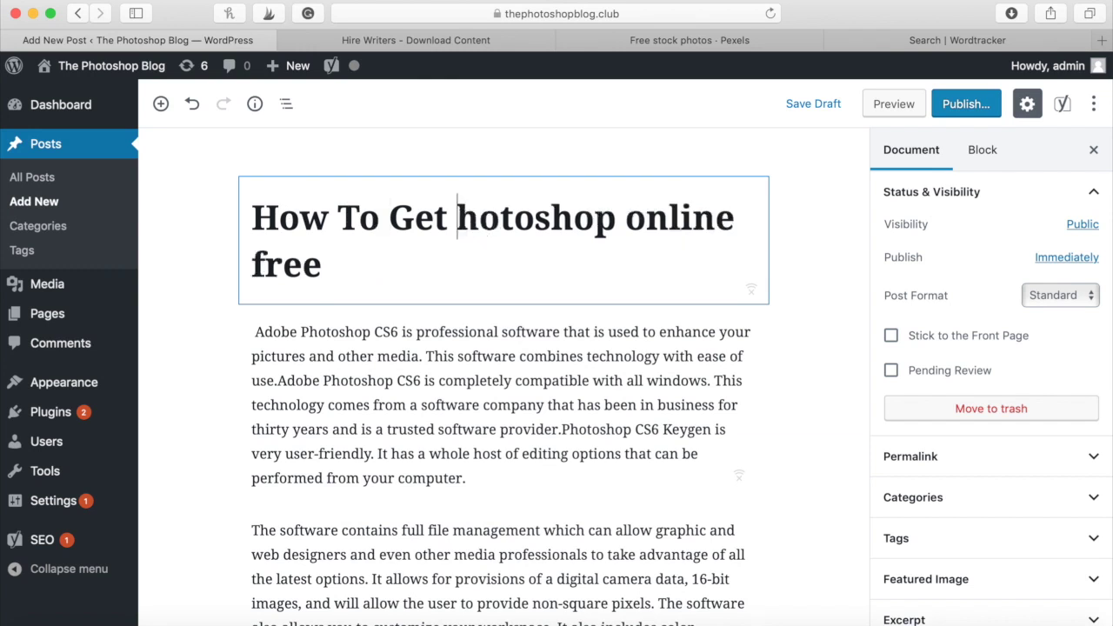
type("P")
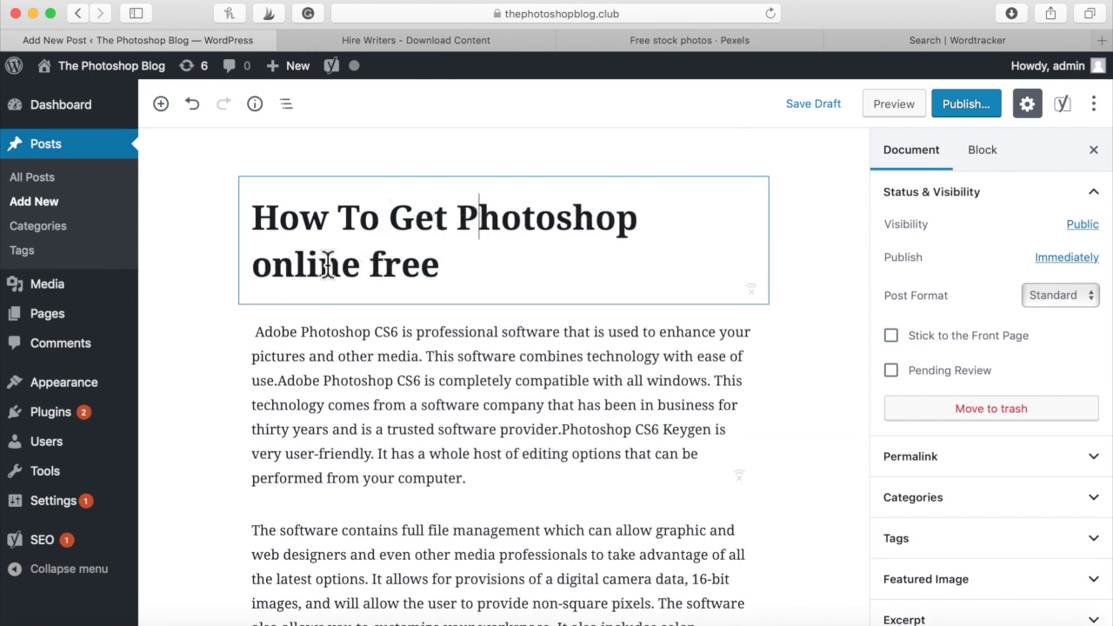
key("BackSpace")
type("O")
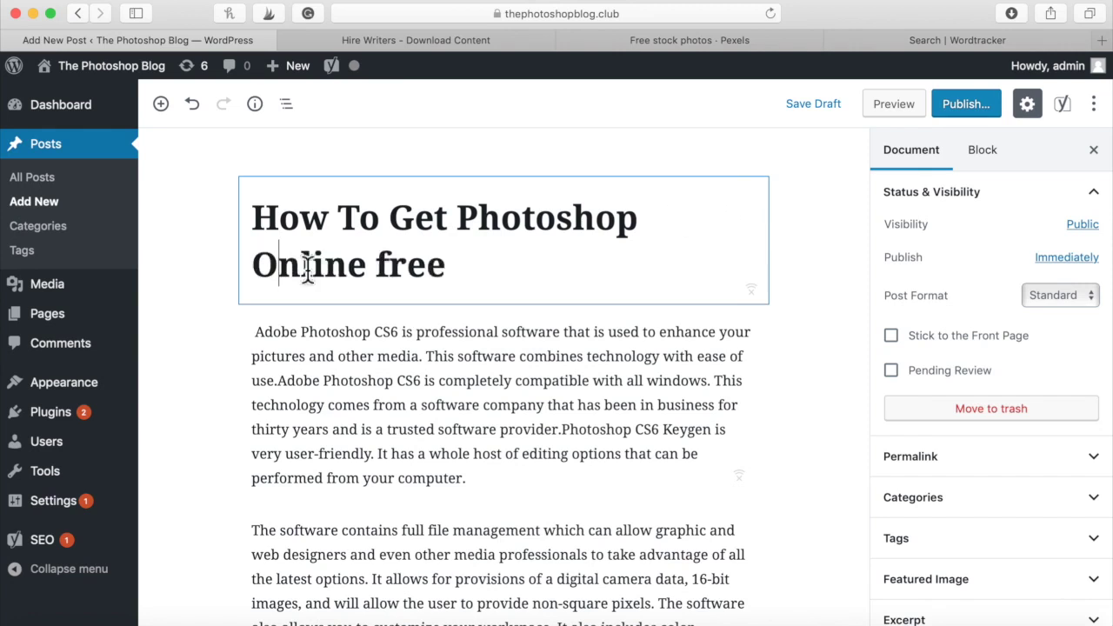
Change the last word of the title to "For Free" so it reads "How To Get Photoshop Online For Free"
left_click(389, 264)
key("BackSpace")
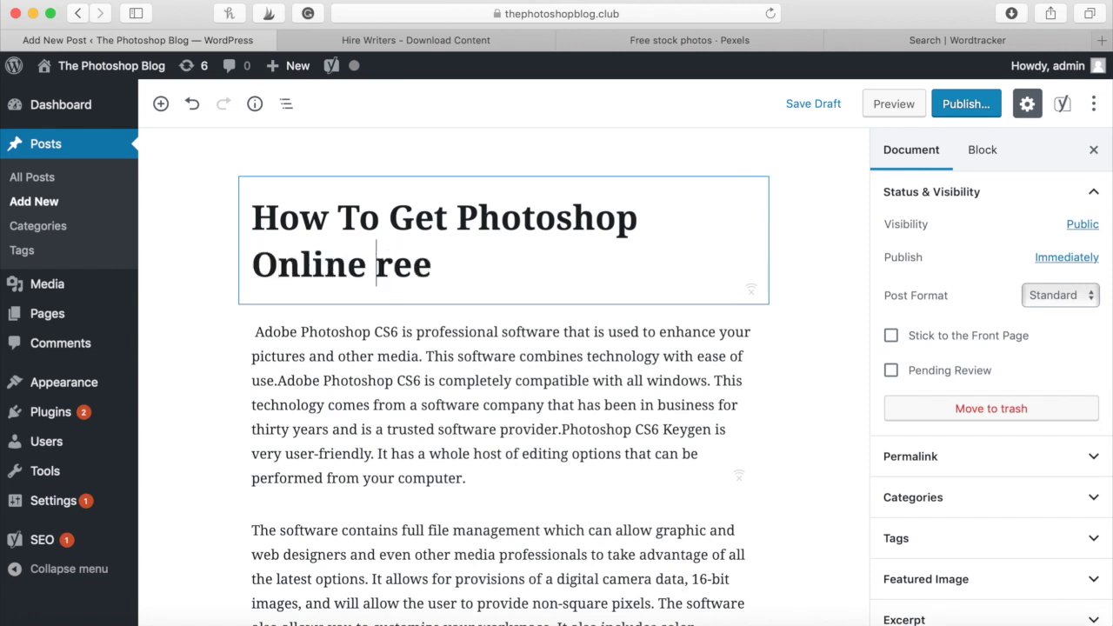
type("F")
type("Free")
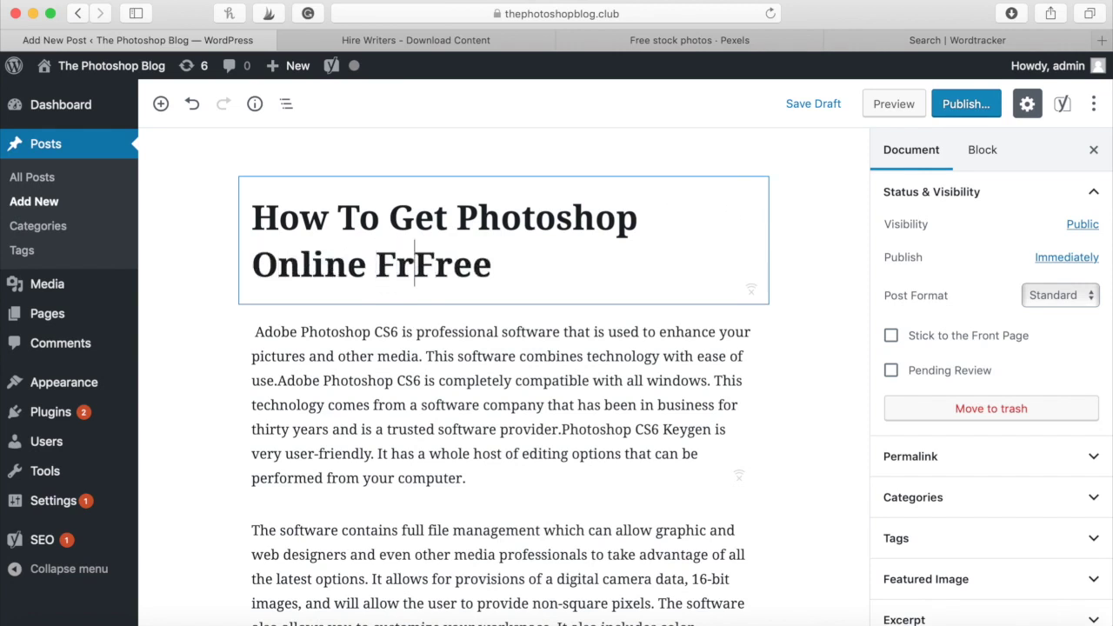
key("BackSpace")
key("BackSpace")
key("BackSpace")
key("BackSpace")
type("or")
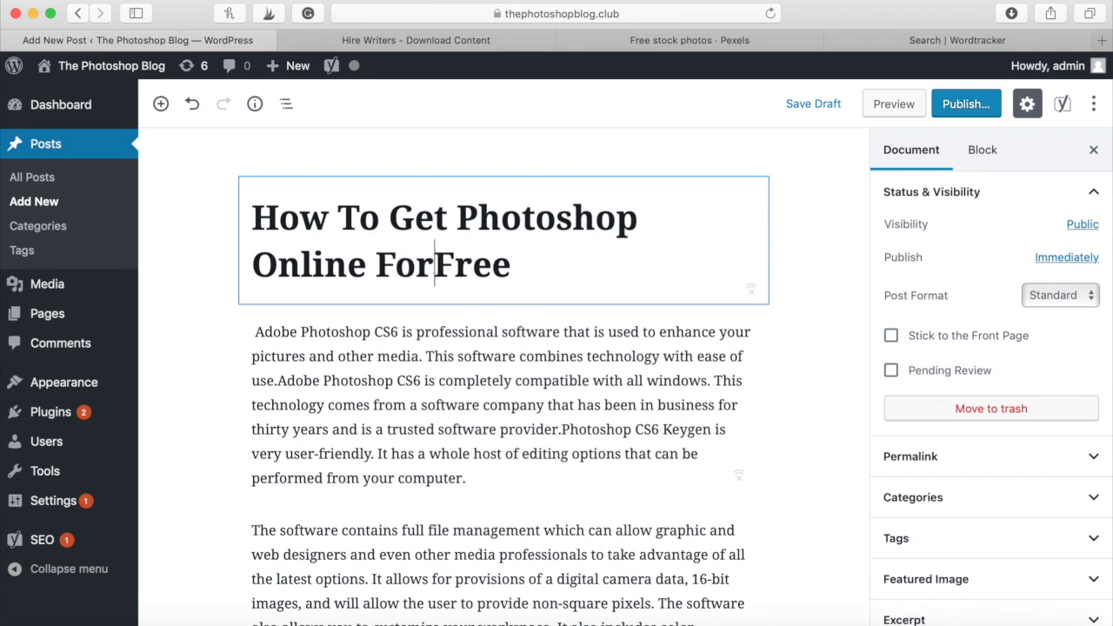
left_click(624, 343)
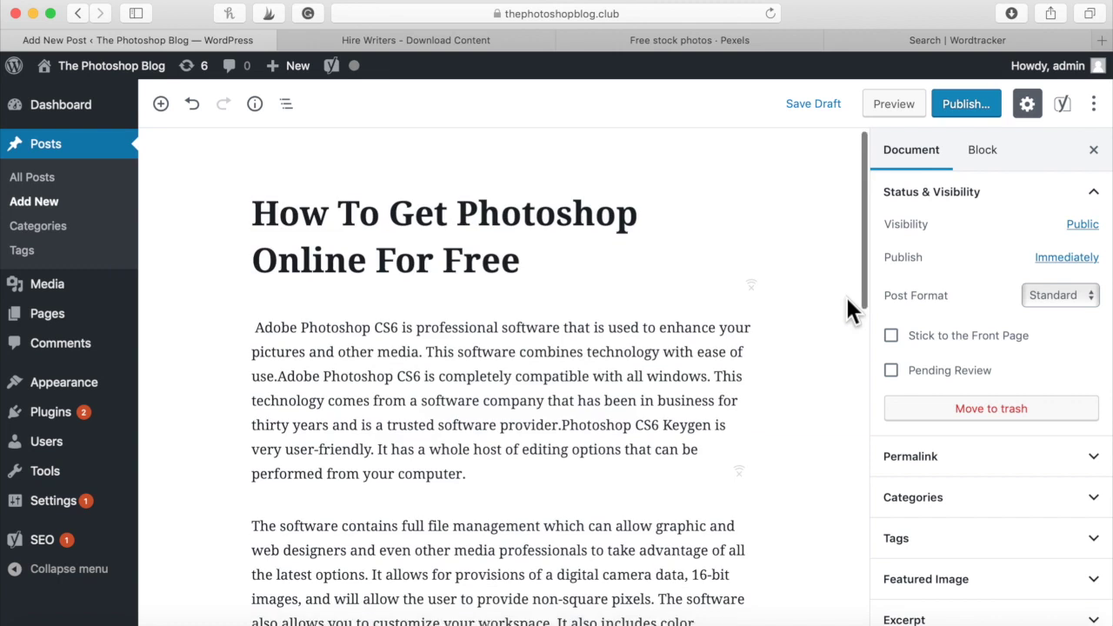
scroll(845, 295, "down", 10)
scroll(845, 295, "up", 10)
scroll(845, 295, "down", 2)
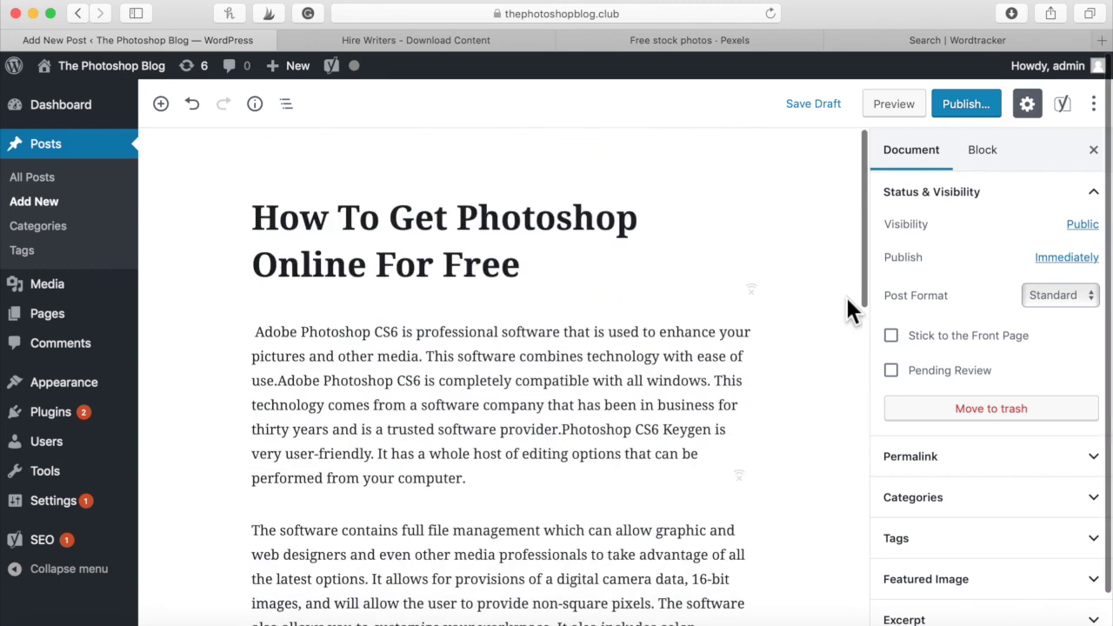
scroll(845, 295, "up", 3)
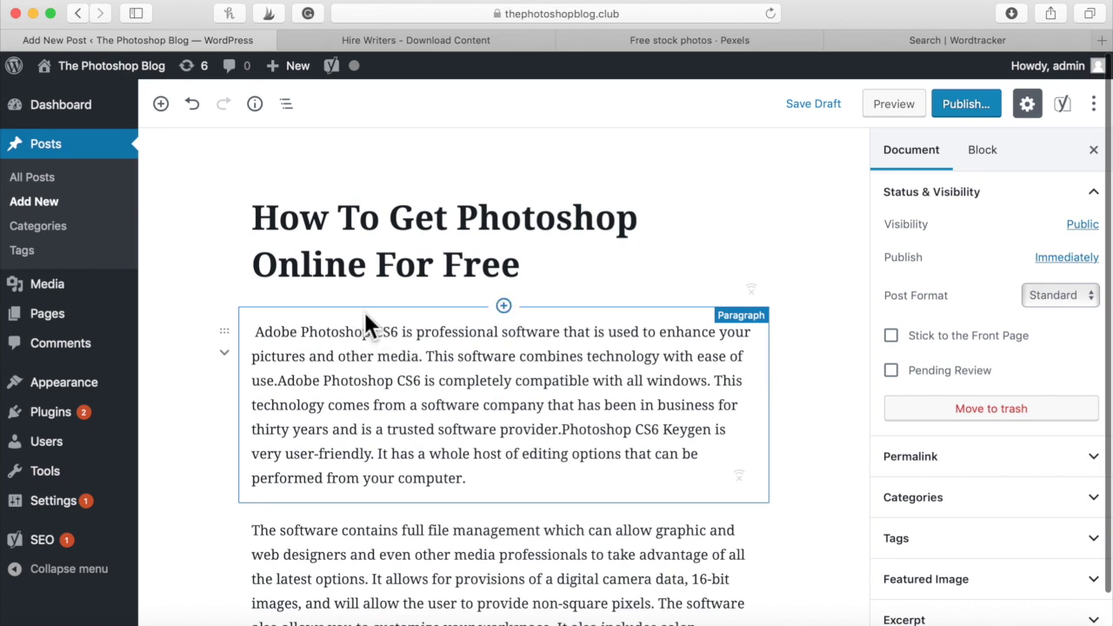
Make the opening words "Adobe Photoshop CS6" in the first paragraph bold
left_click_drag(399, 335, 261, 335)
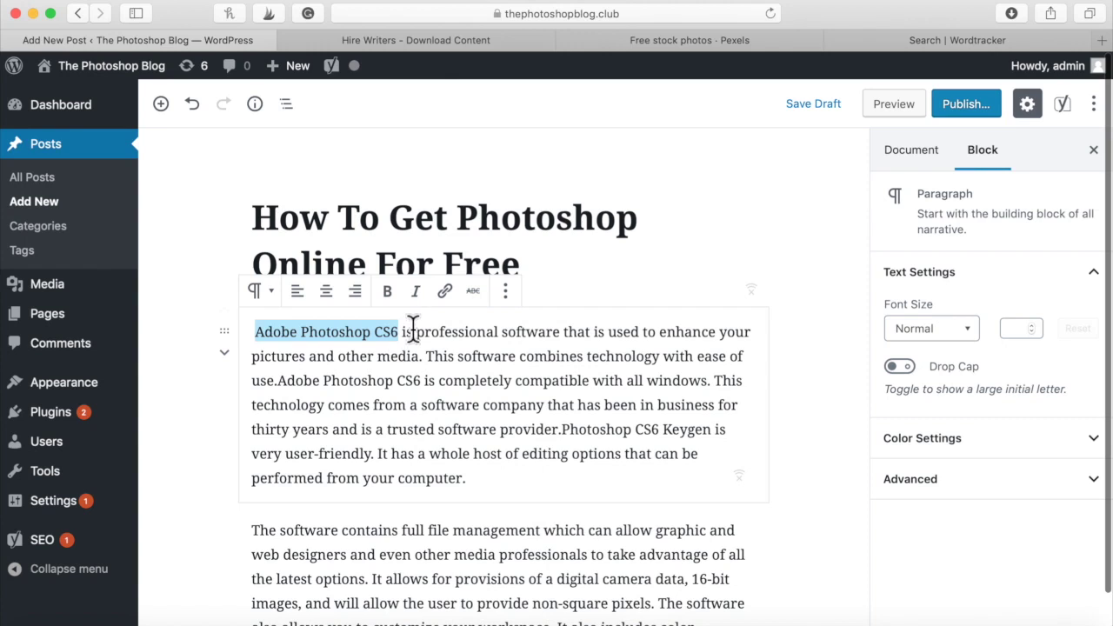
left_click(307, 334)
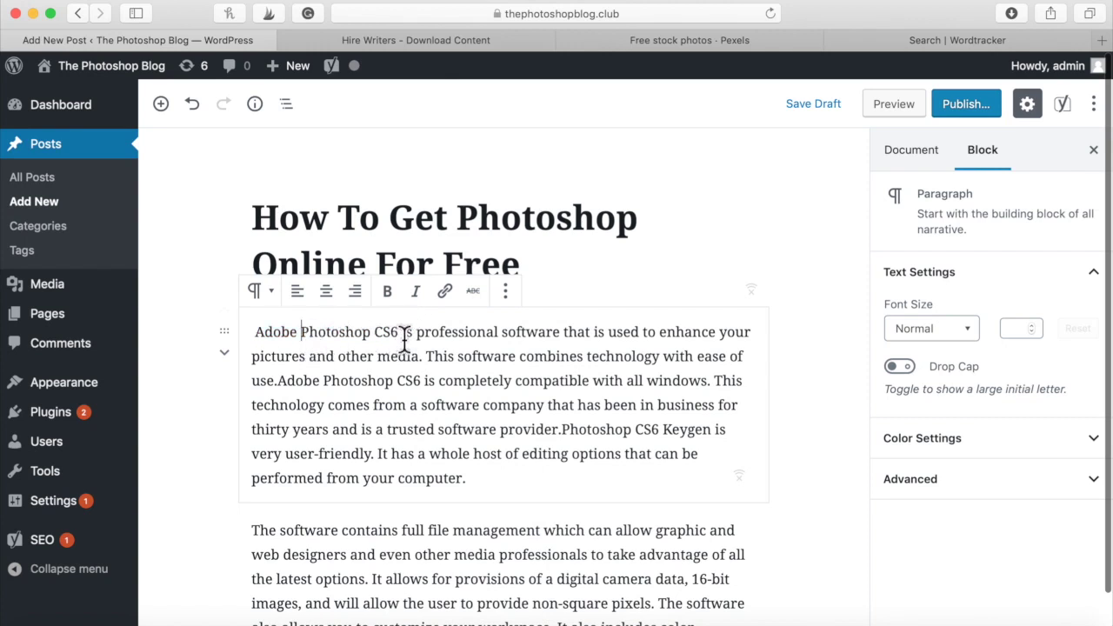
left_click_drag(398, 339, 293, 333)
left_click(355, 336)
left_click_drag(400, 332, 258, 339)
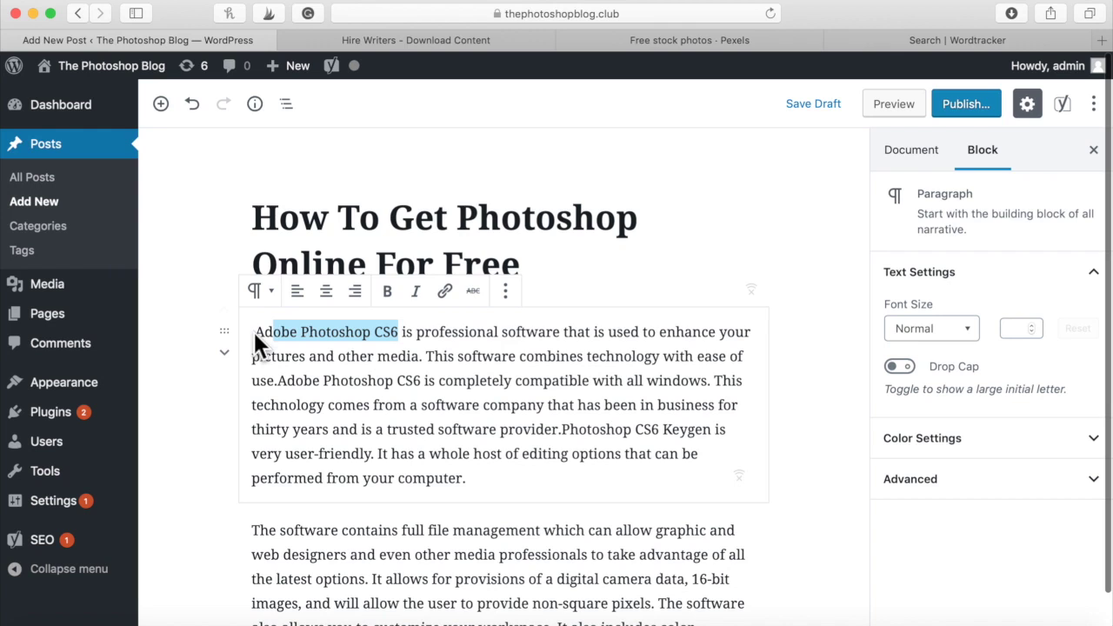
left_click(385, 331)
left_click_drag(400, 334, 254, 333)
left_click(388, 292)
left_click(477, 404)
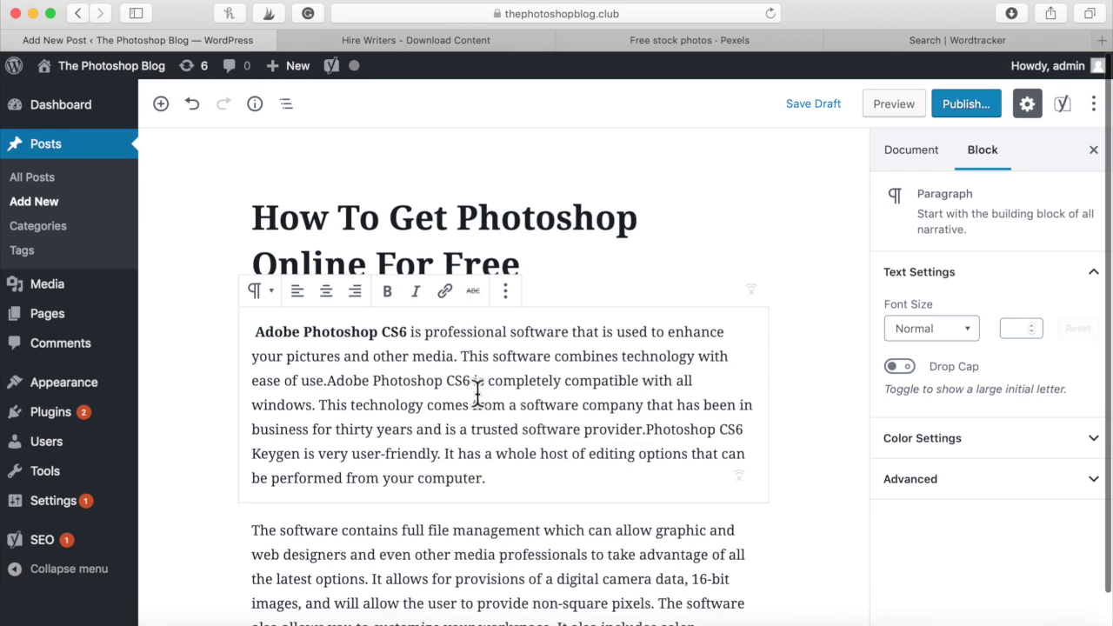
Insert the missing space after "ease of use." and make the following "Adobe Photoshop CS6" bold
left_click_drag(470, 382, 331, 387)
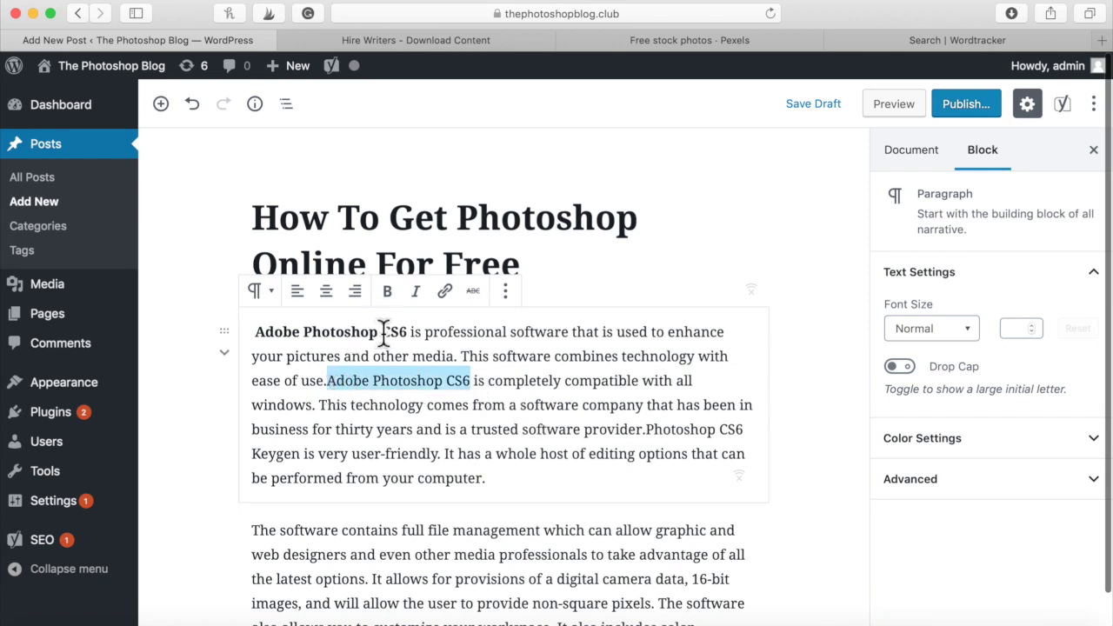
left_click(331, 386)
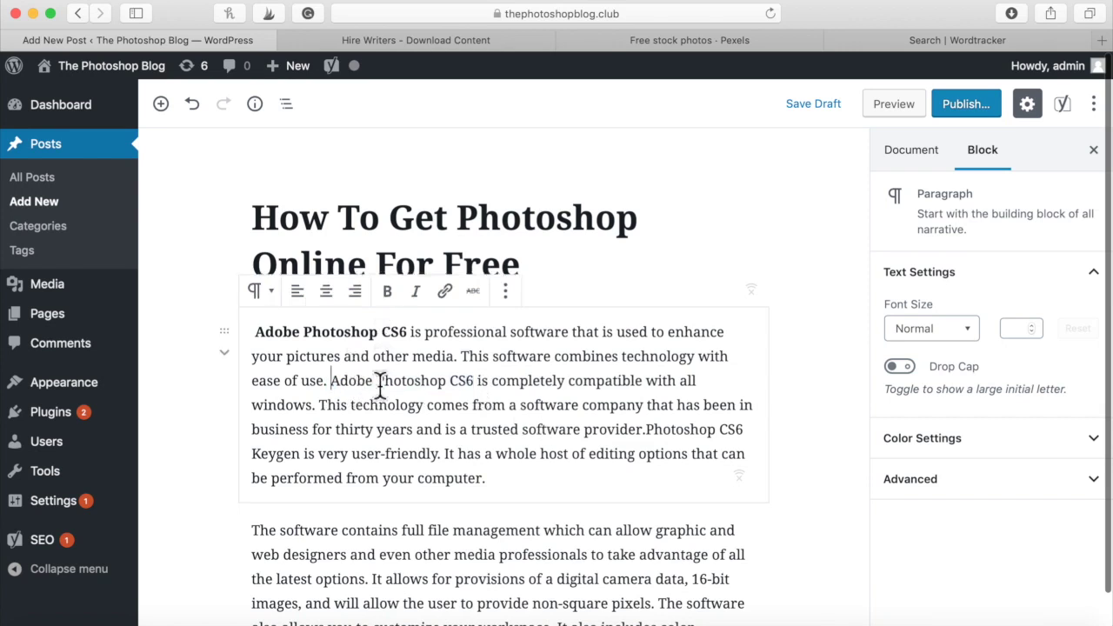
left_click_drag(475, 383, 341, 384)
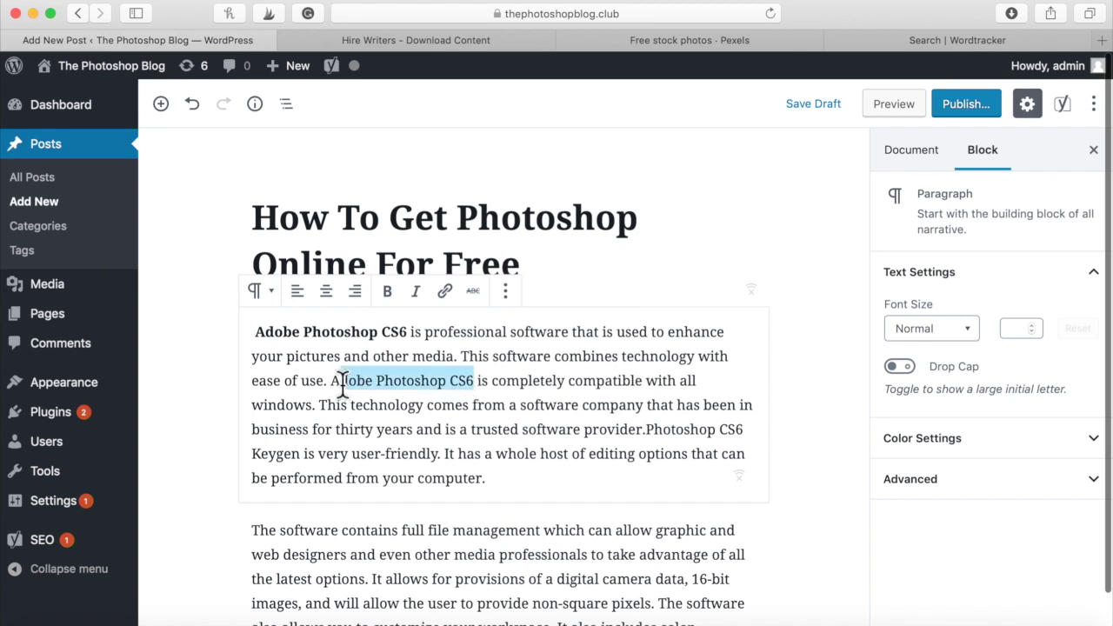
left_click(387, 290)
Make "Adobe Photoshop CS6 software" in the second paragraph bold
scroll(541, 487, "down", 3)
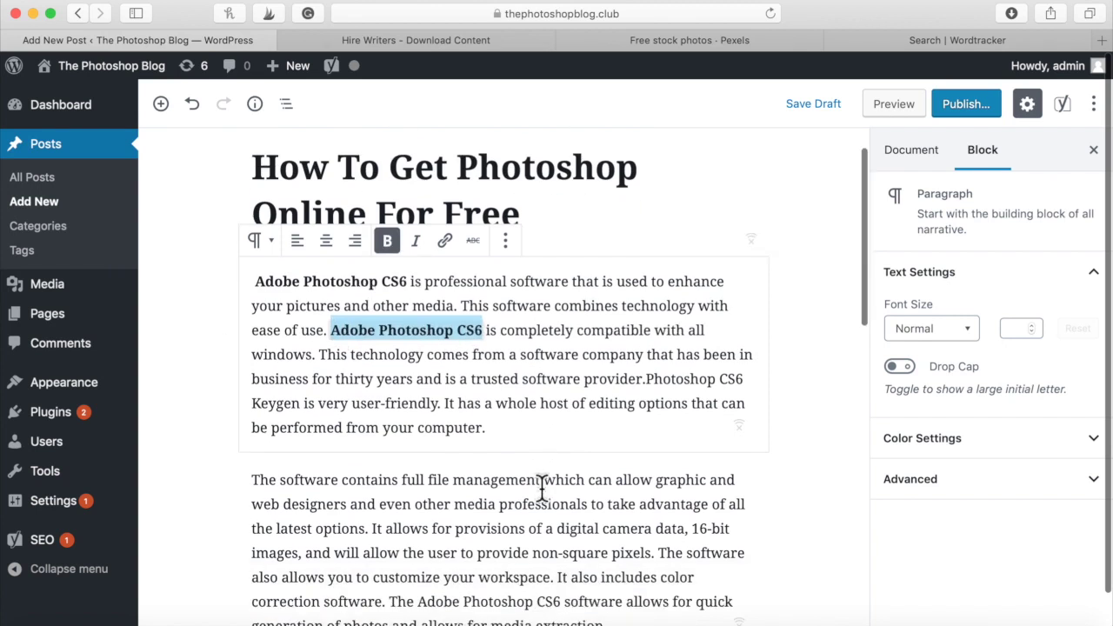
scroll(541, 487, "down", 3)
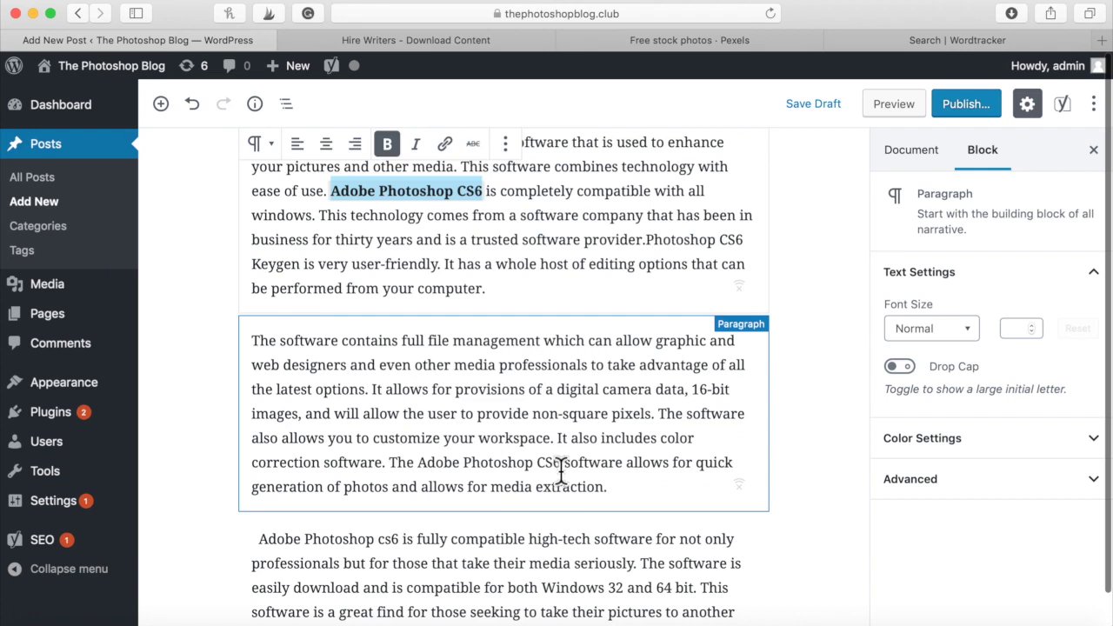
left_click_drag(561, 462, 618, 462)
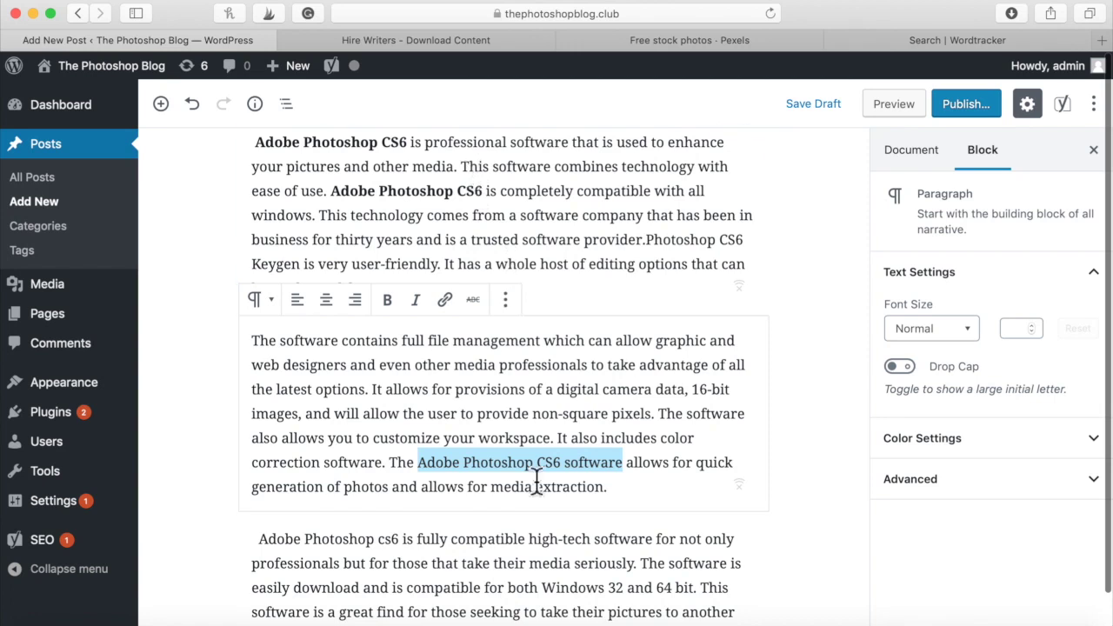
scroll(539, 484, "up", 1)
left_click(387, 341)
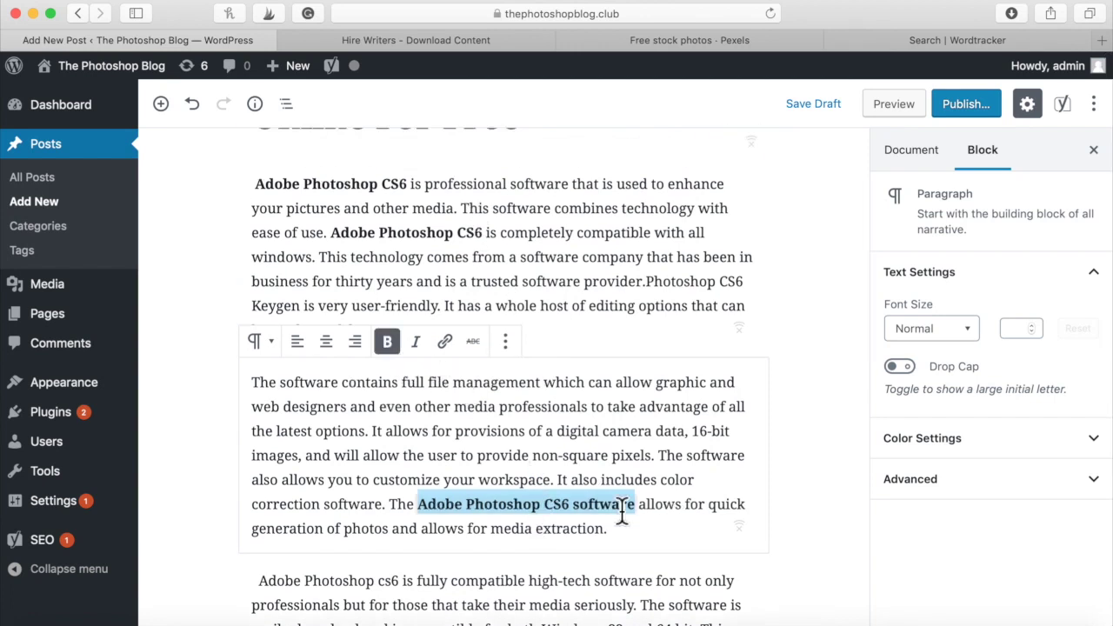
left_click(570, 510)
left_click_drag(575, 514, 553, 513)
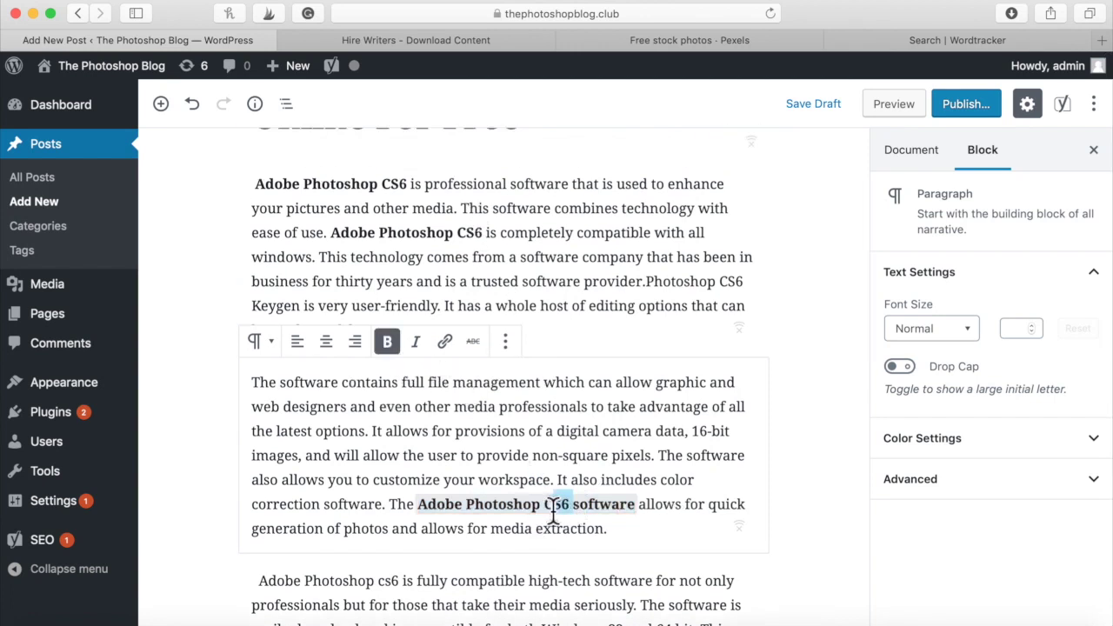
Insert "CS6" before "Online" in the title so it reads "How To Get Photoshop CS6 Online For Free"
scroll(552, 505, "up", 3)
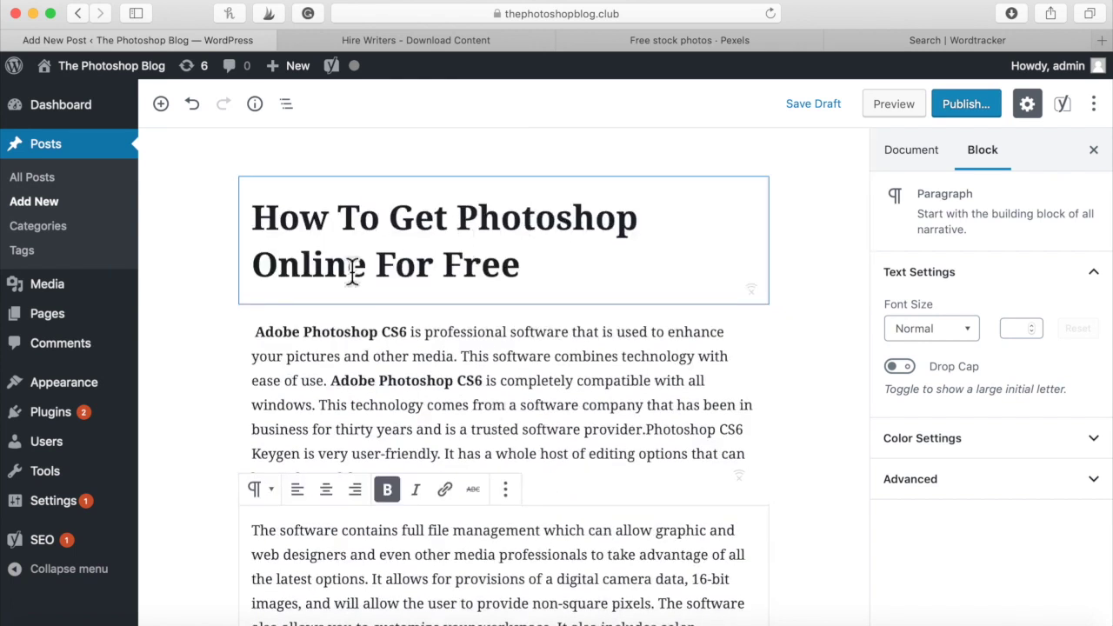
left_click(258, 263)
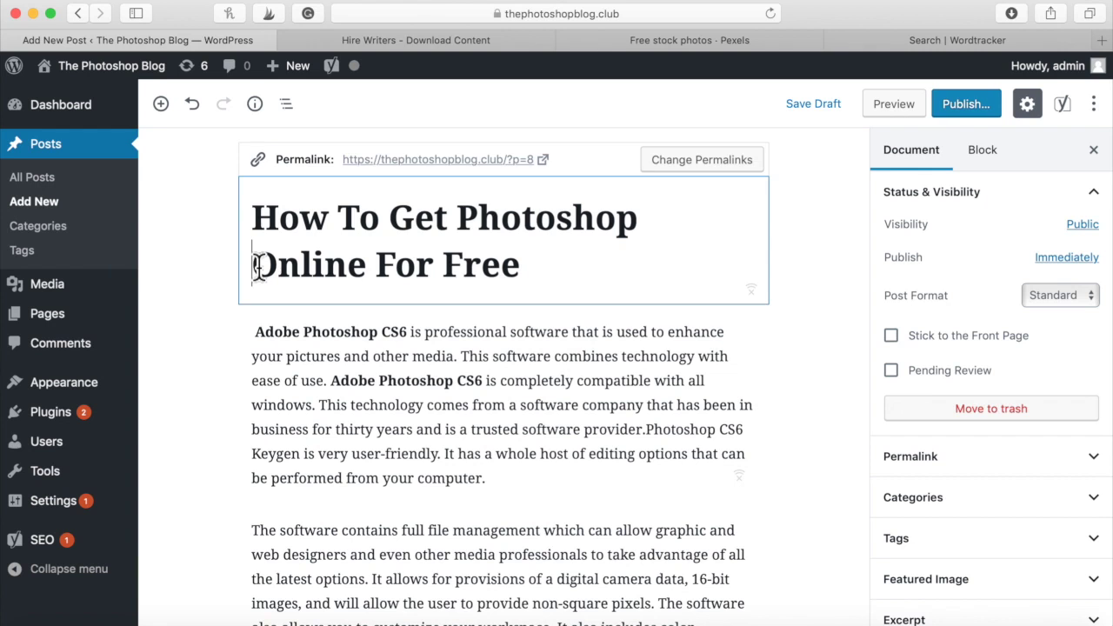
type("CS6")
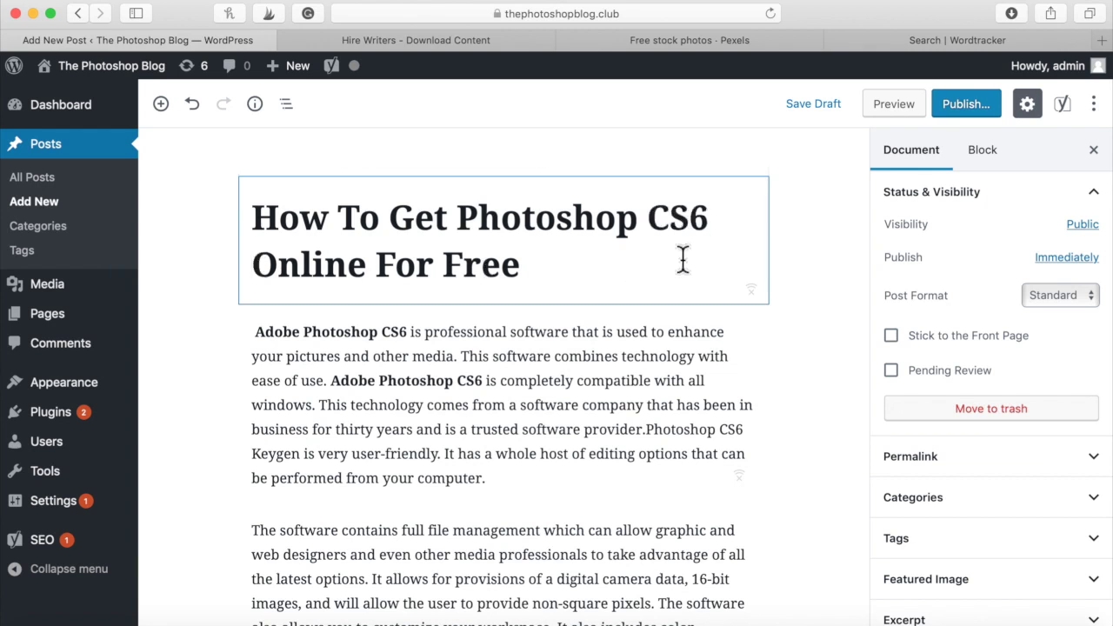
Review the bold Photoshop CS6 keywords in the first and second paragraphs against the post title
scroll(666, 313, "down", 5)
scroll(663, 308, "up", 2)
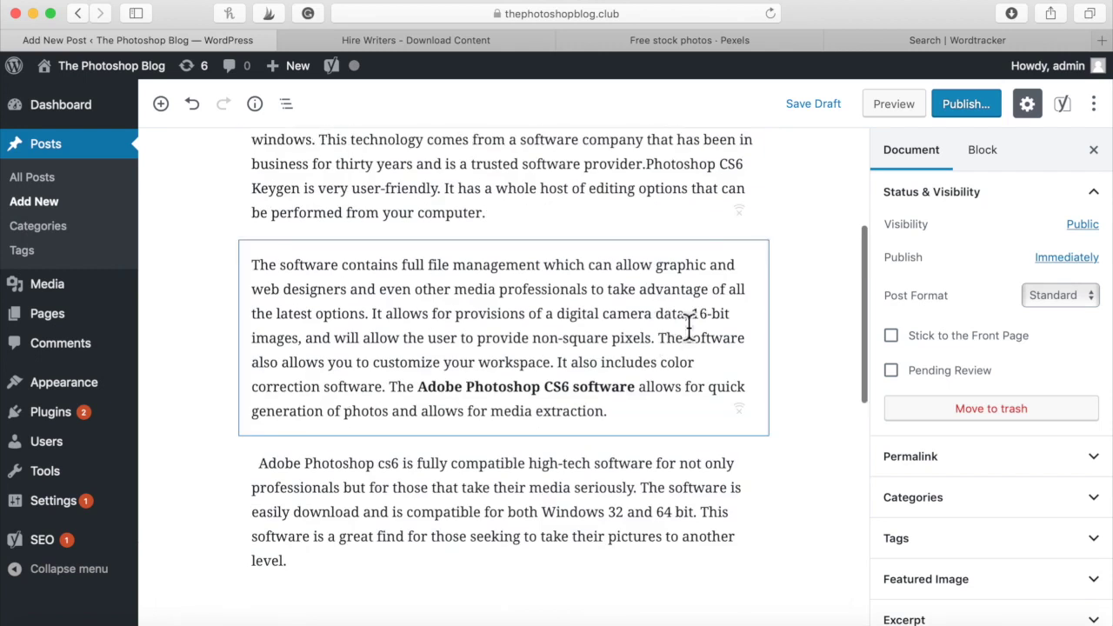
left_click_drag(419, 390, 472, 391)
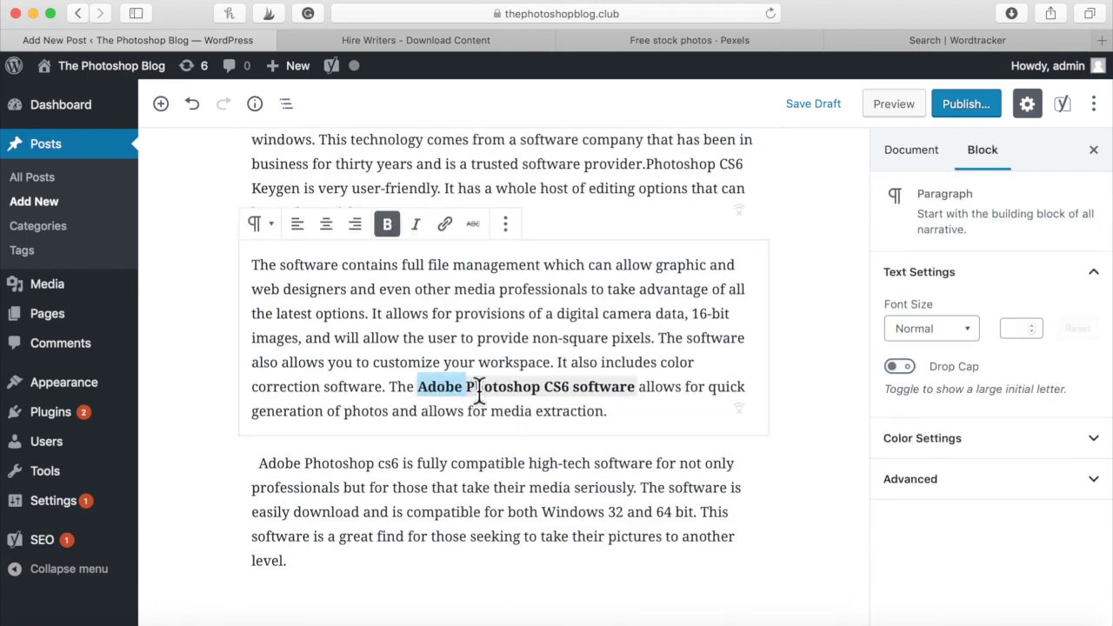
scroll(484, 386, "up", 2)
left_click_drag(484, 248, 378, 255)
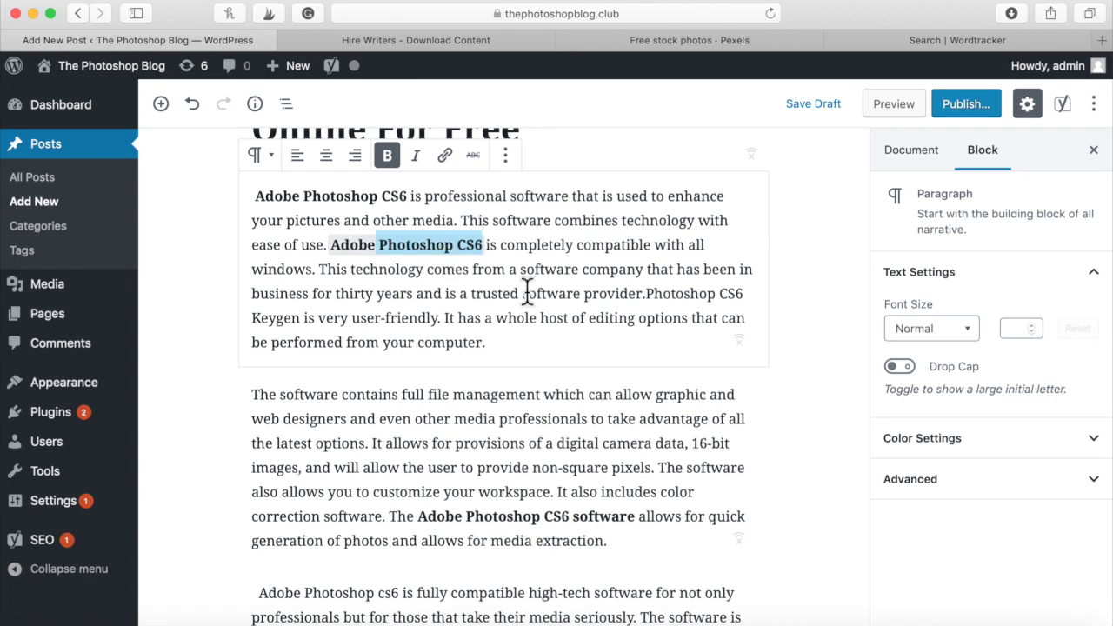
scroll(777, 320, "up", 3)
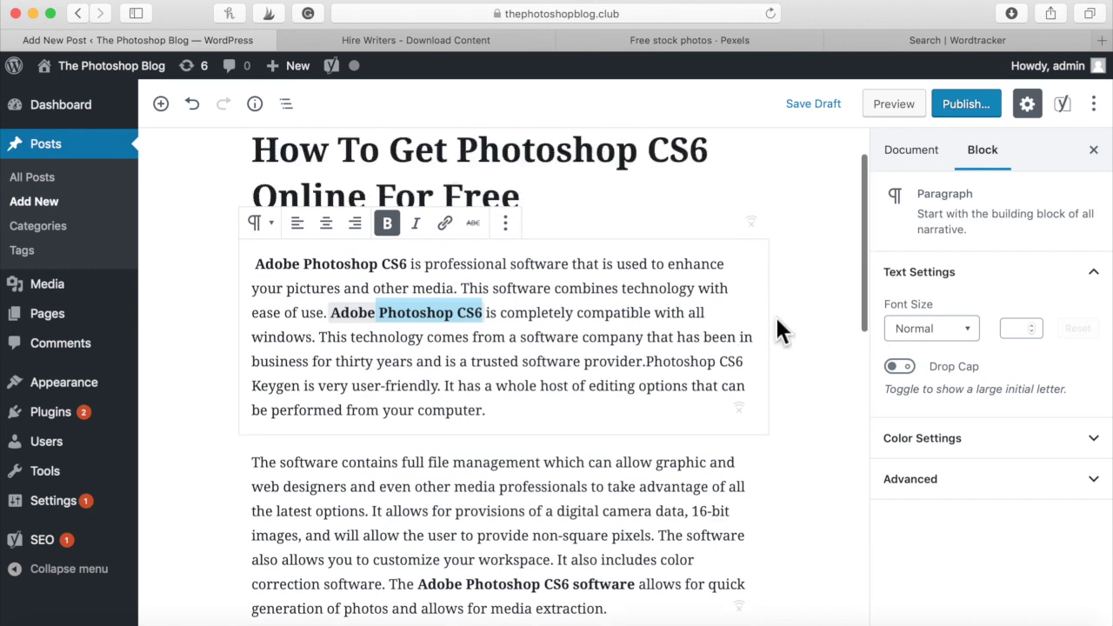
Expand the paragraph's Advanced and Color Settings and examine the background and text color options
left_click(1098, 492)
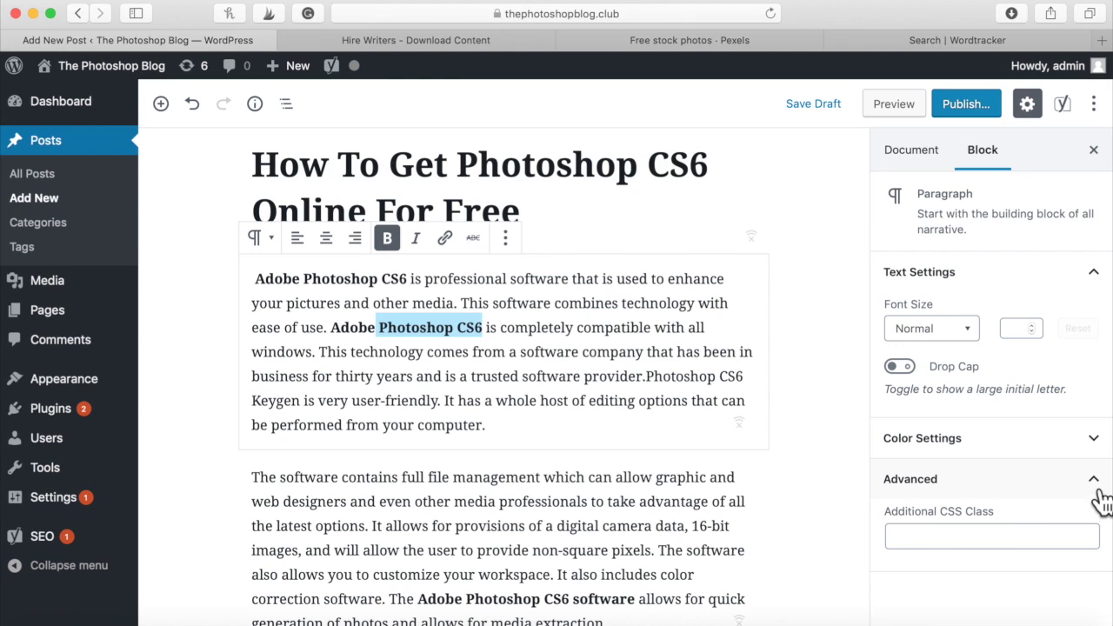
left_click(1098, 443)
scroll(1099, 472, "down", 3)
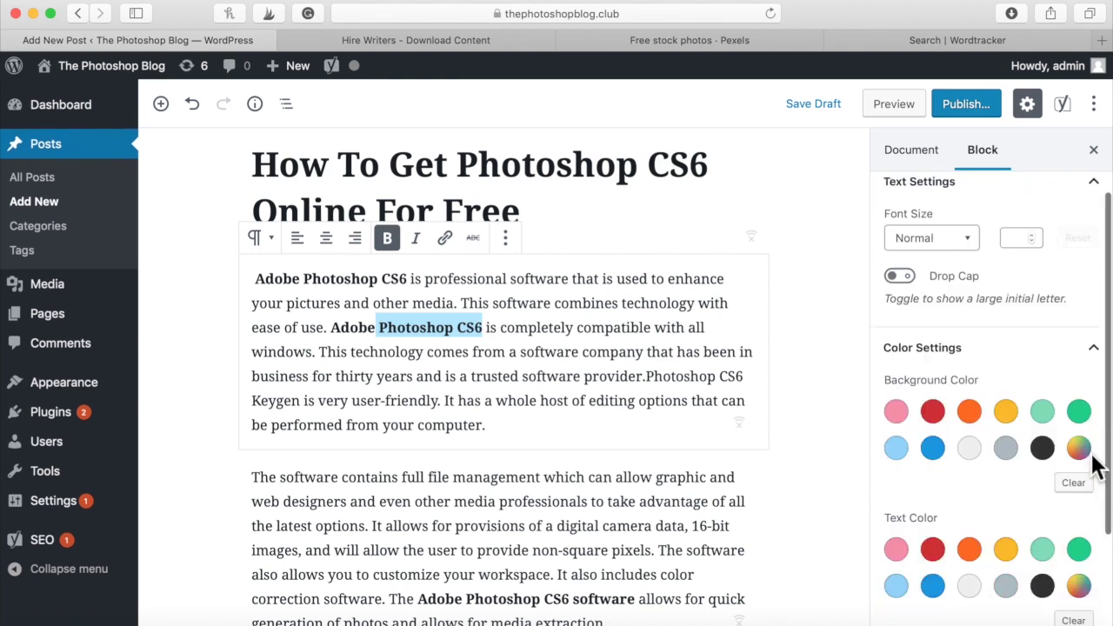
scroll(1054, 442, "down", 2)
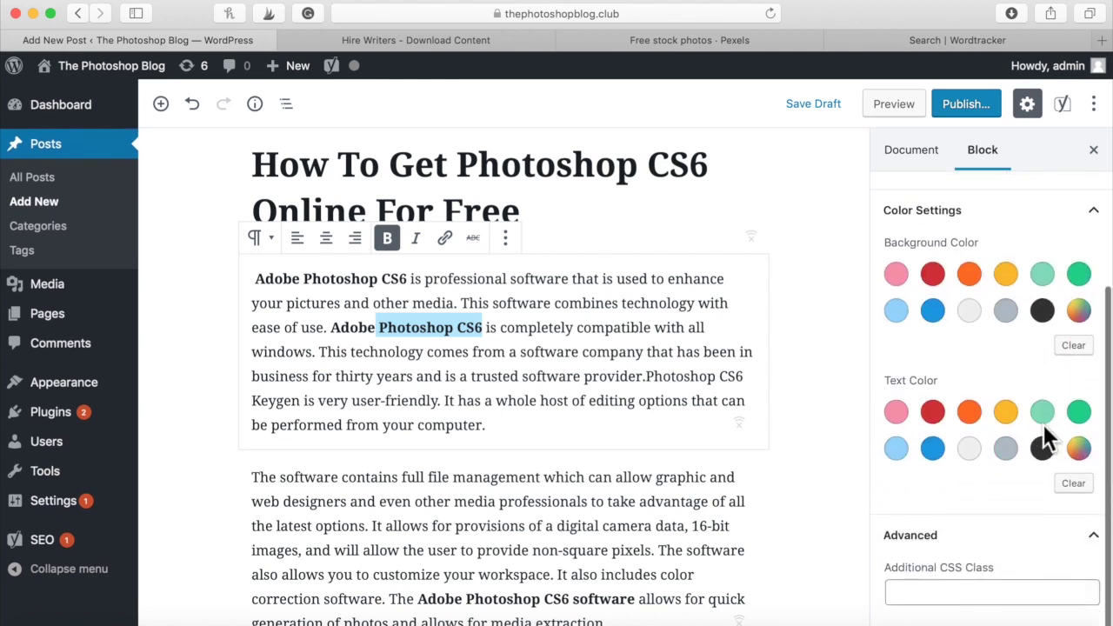
scroll(1044, 437, "up", 5)
Examine the post's Yoast SEO snippet preview and its social fields for the Facebook title, description and image
scroll(681, 339, "down", 15)
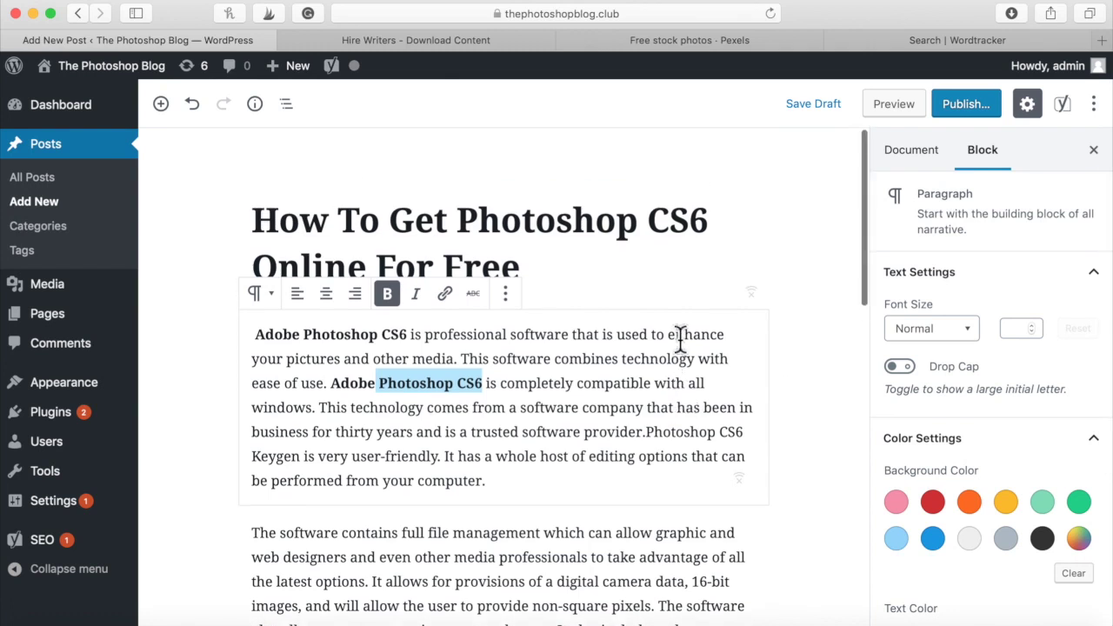
scroll(680, 339, "down", 2)
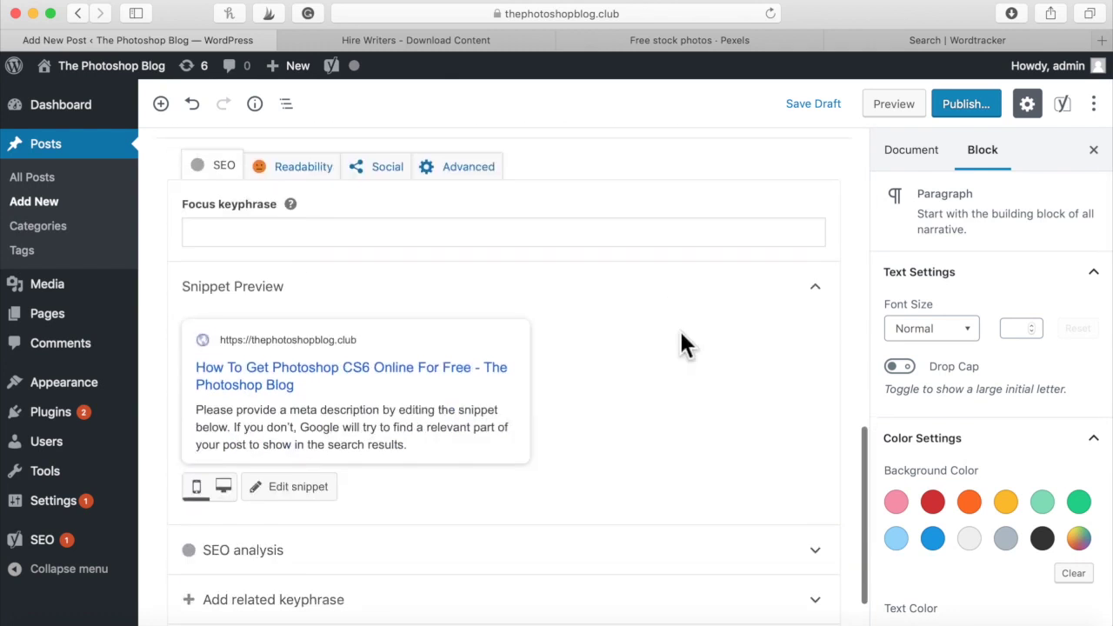
scroll(347, 328, "up", 1)
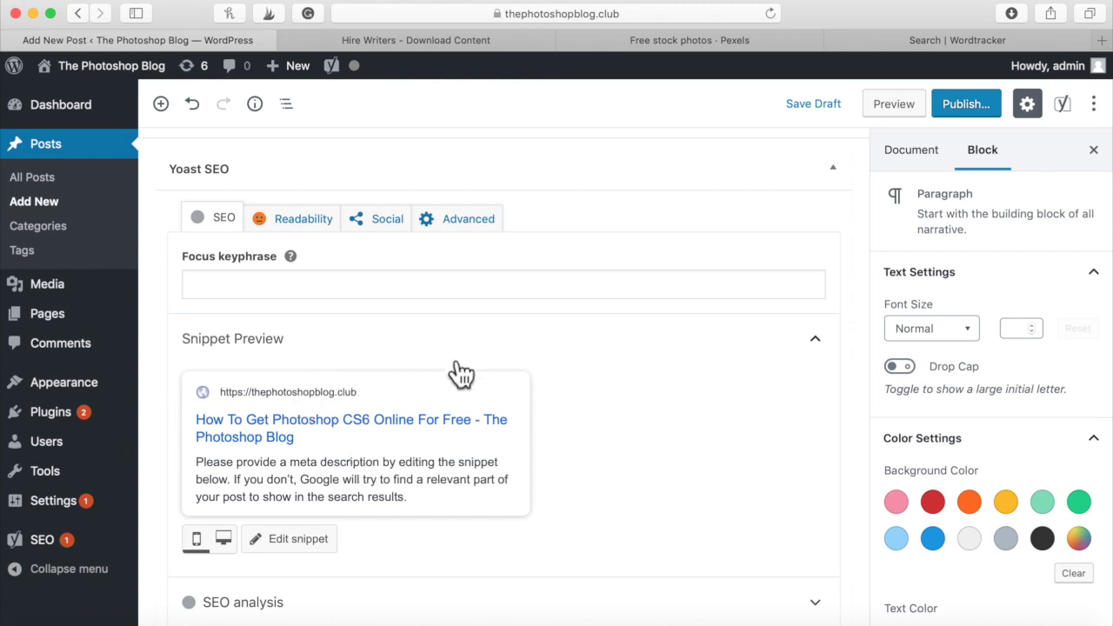
scroll(365, 483, "up", 3)
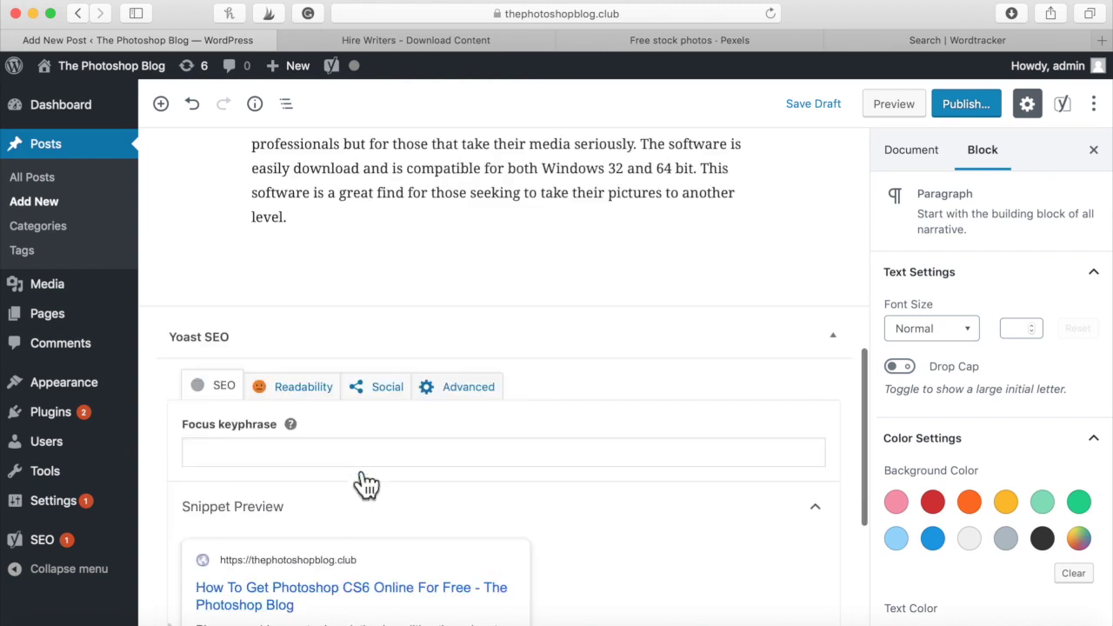
left_click(390, 400)
scroll(688, 464, "down", 5)
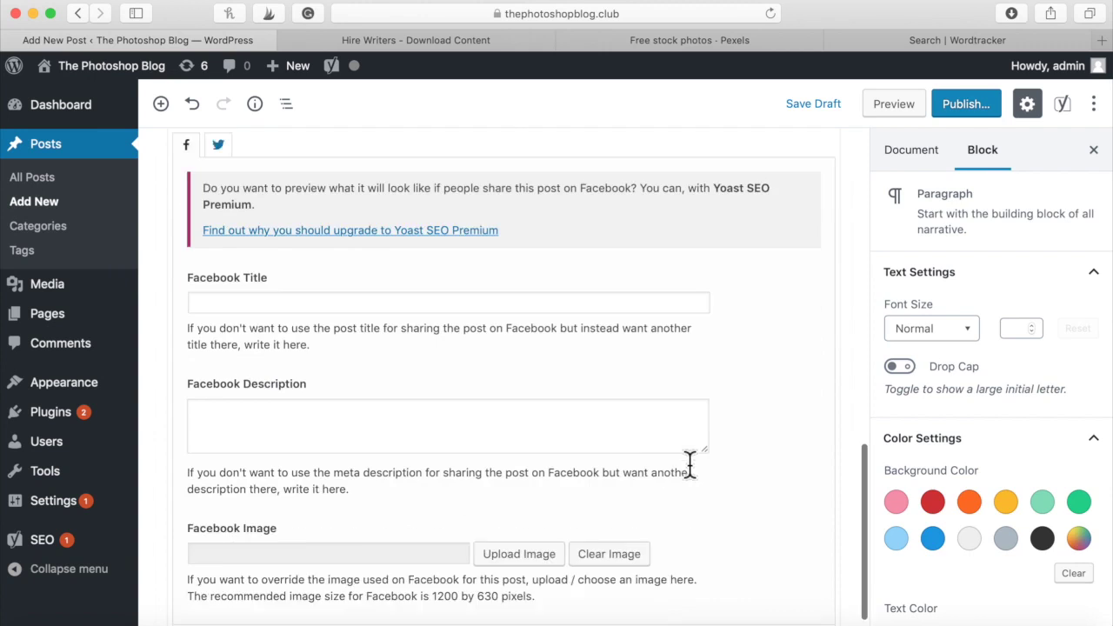
scroll(1021, 473, "down", 4)
scroll(1026, 474, "up", 5)
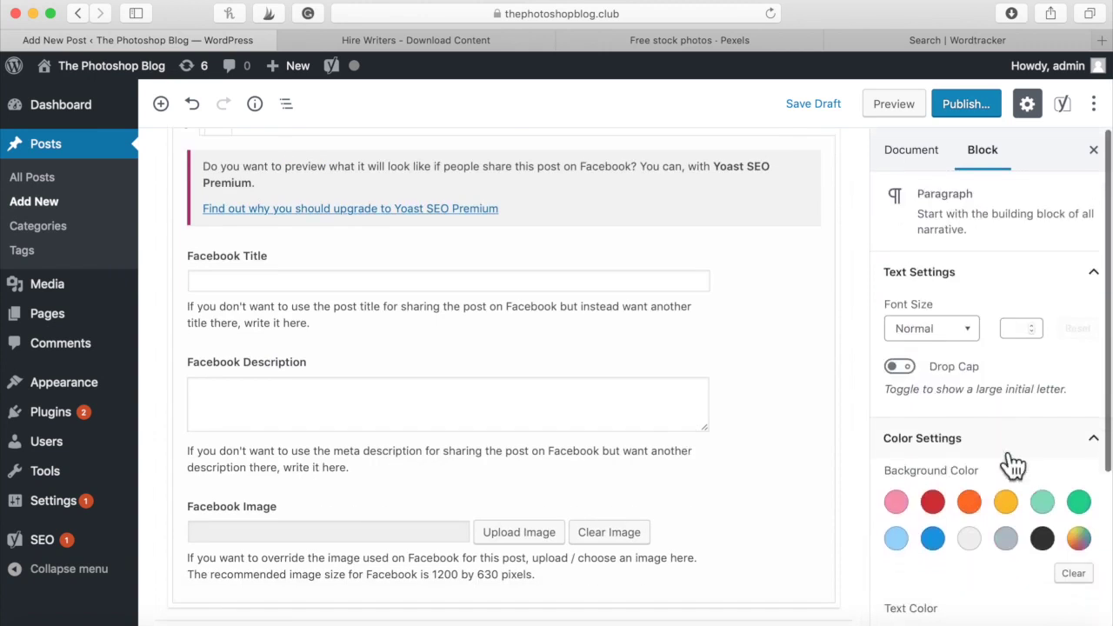
Add the Wordtracker keyword "photoshop online free" as a tag in the post's document settings
left_click(917, 170)
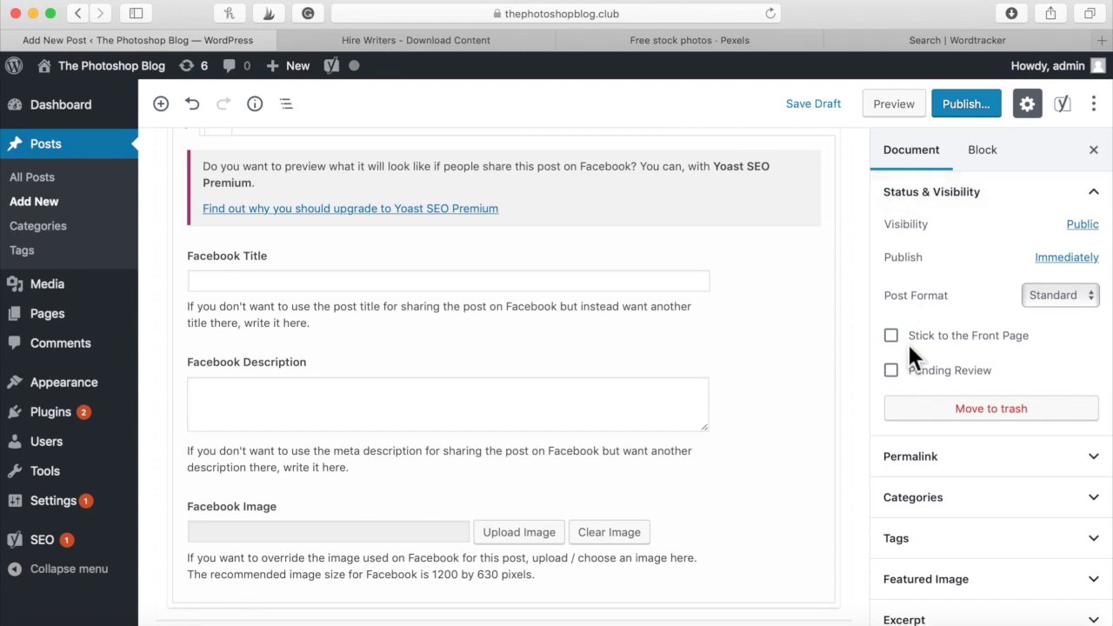
scroll(910, 348, "down", 2)
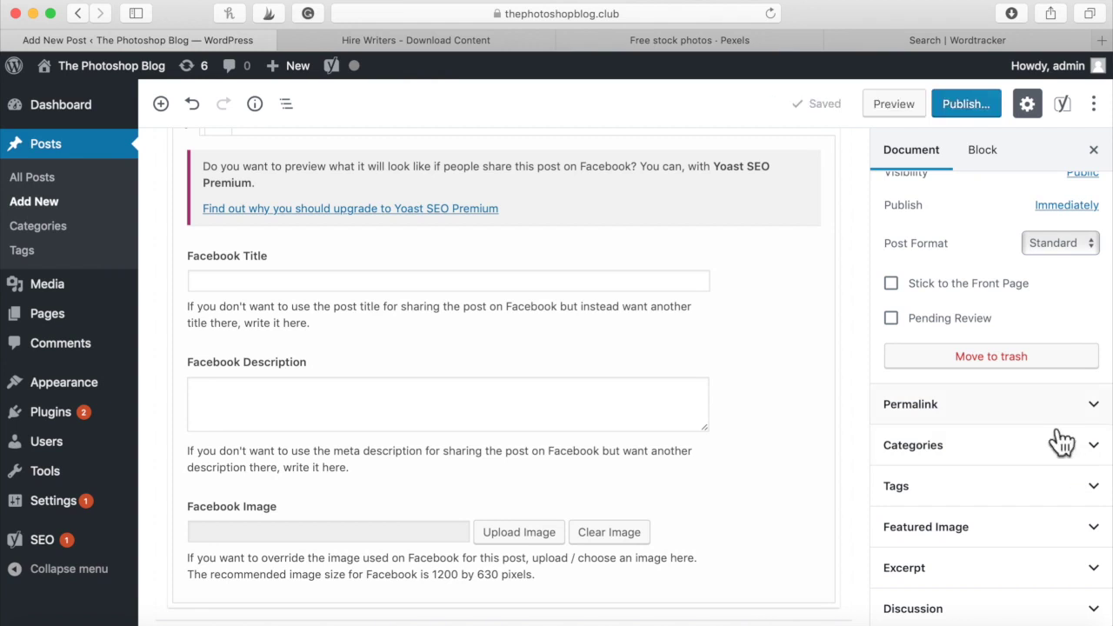
left_click(1068, 493)
left_click(962, 546)
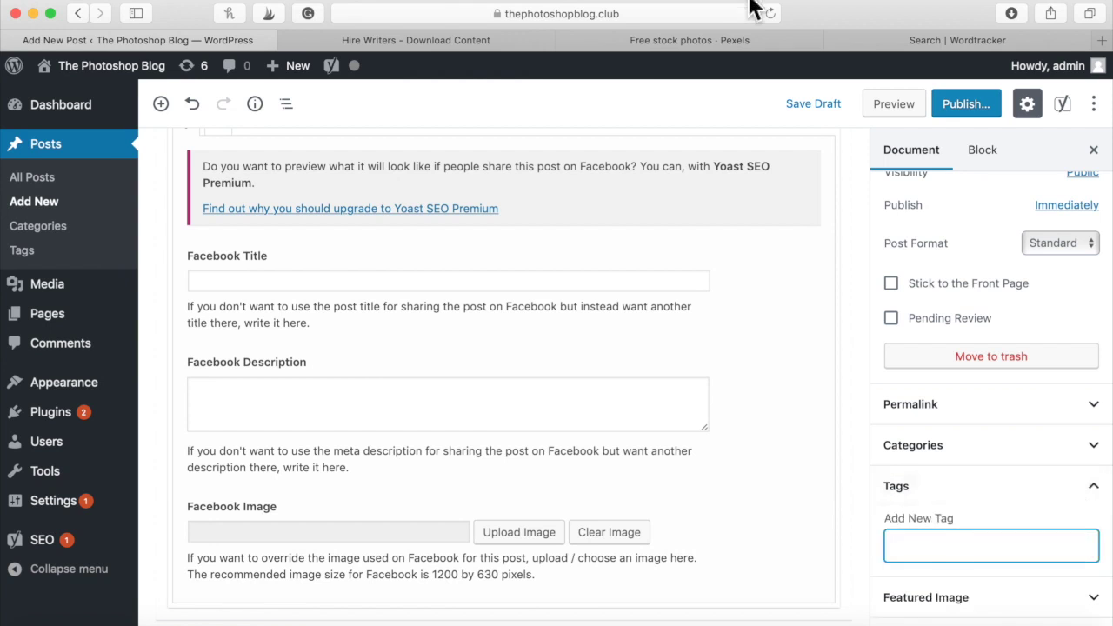
left_click(975, 40)
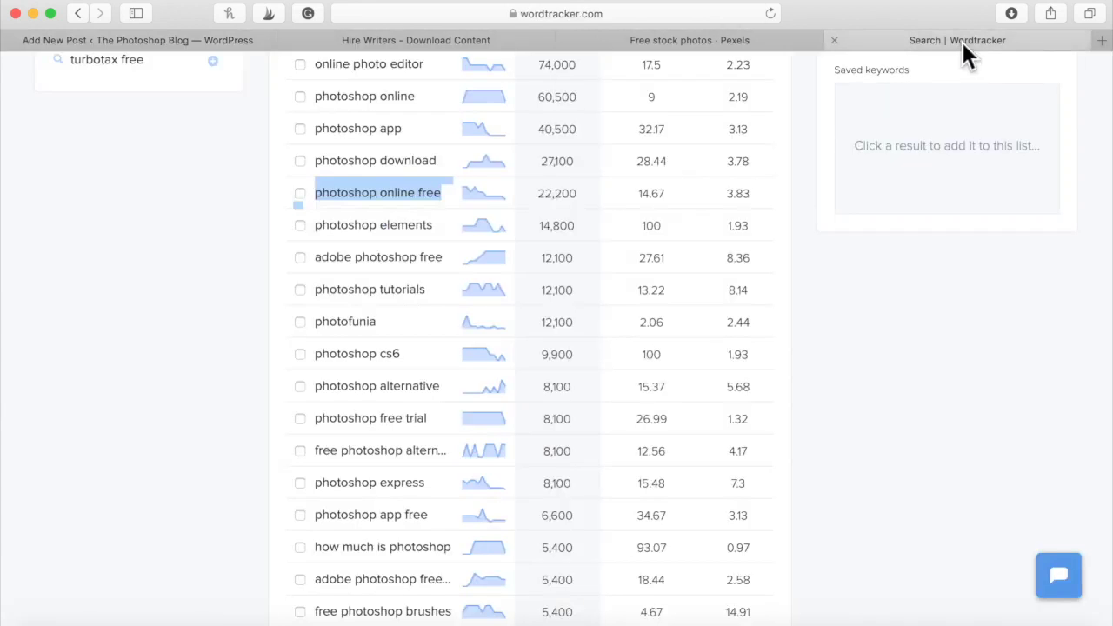
left_click(185, 40)
type("photoshop online free")
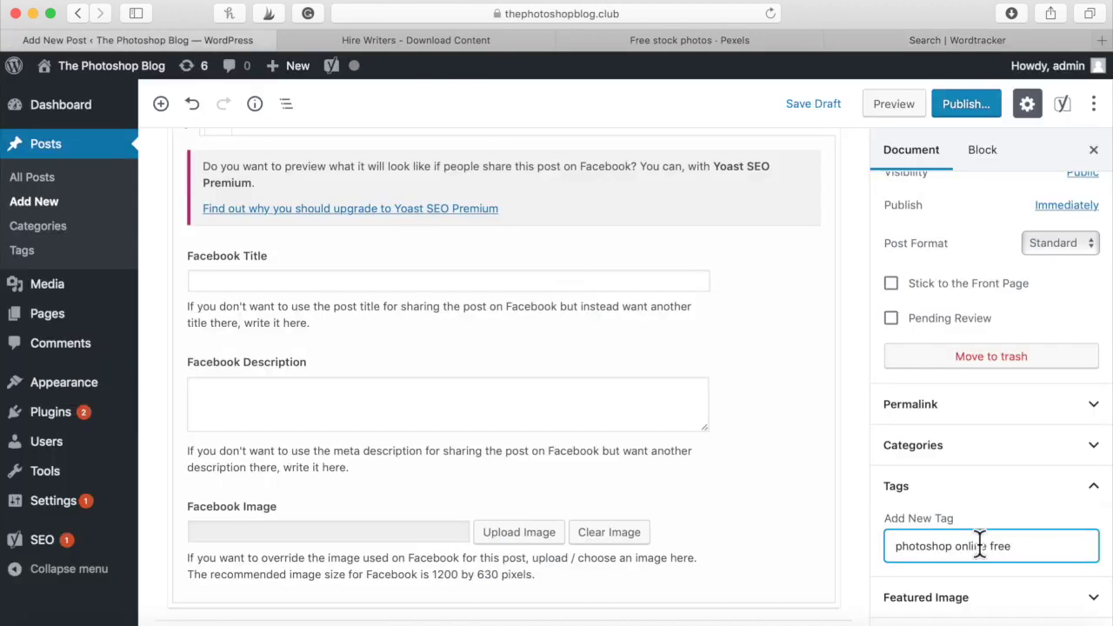
key("Return")
Add the tags "photoshop cs6" and "how to get photoshop free" to the post
type("photosh")
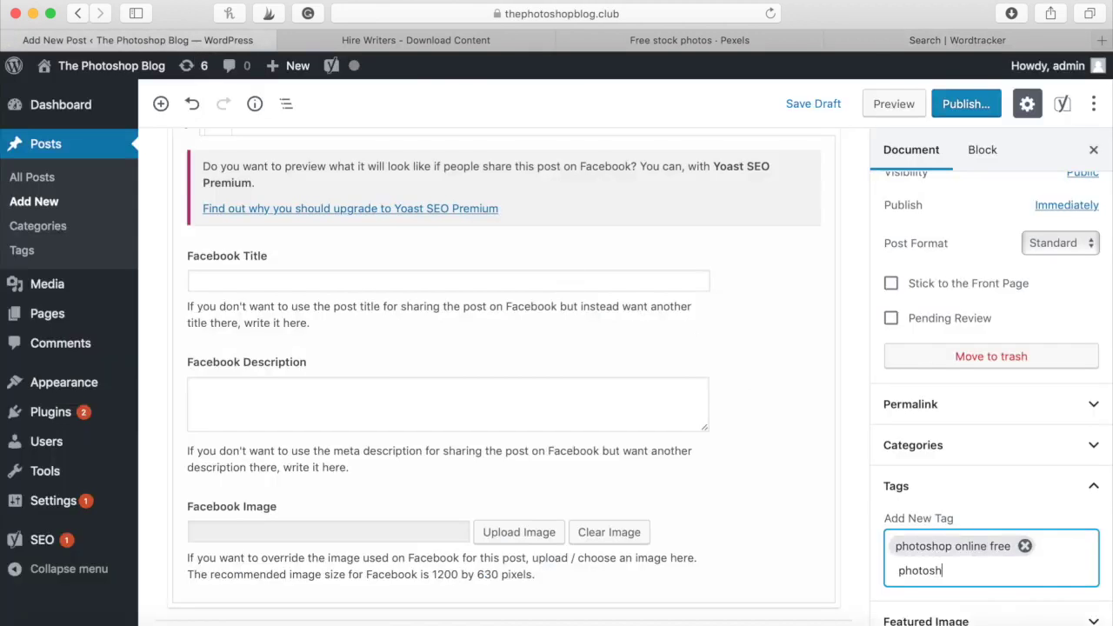
type("op")
key("BackSpace")
type("p cs6")
key("Return")
type("how to get photoshop free")
key("Return")
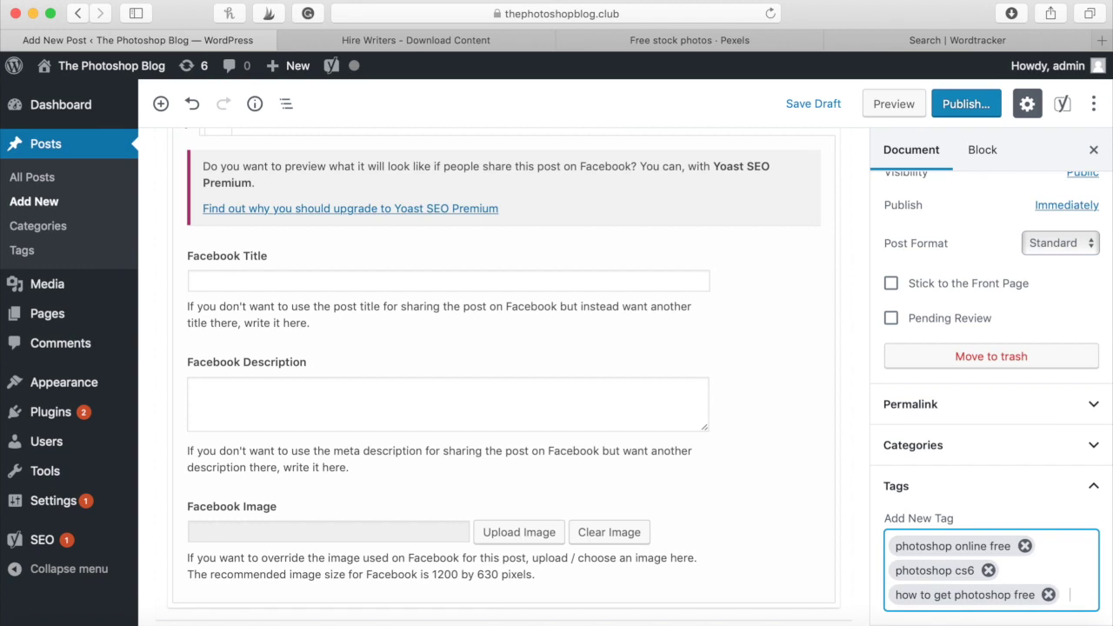
Add the tags "photoshop cs6 free" and "photoshop cs6 free trial" to the post
type("photoshop")
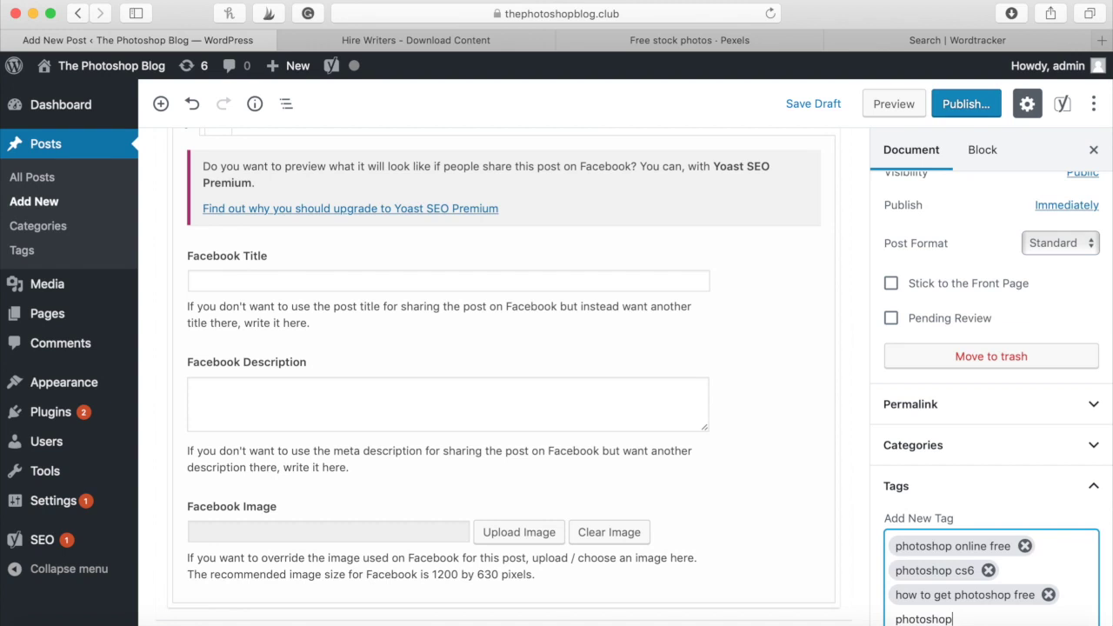
type(" cs6 free")
key("Return")
type("photoshop")
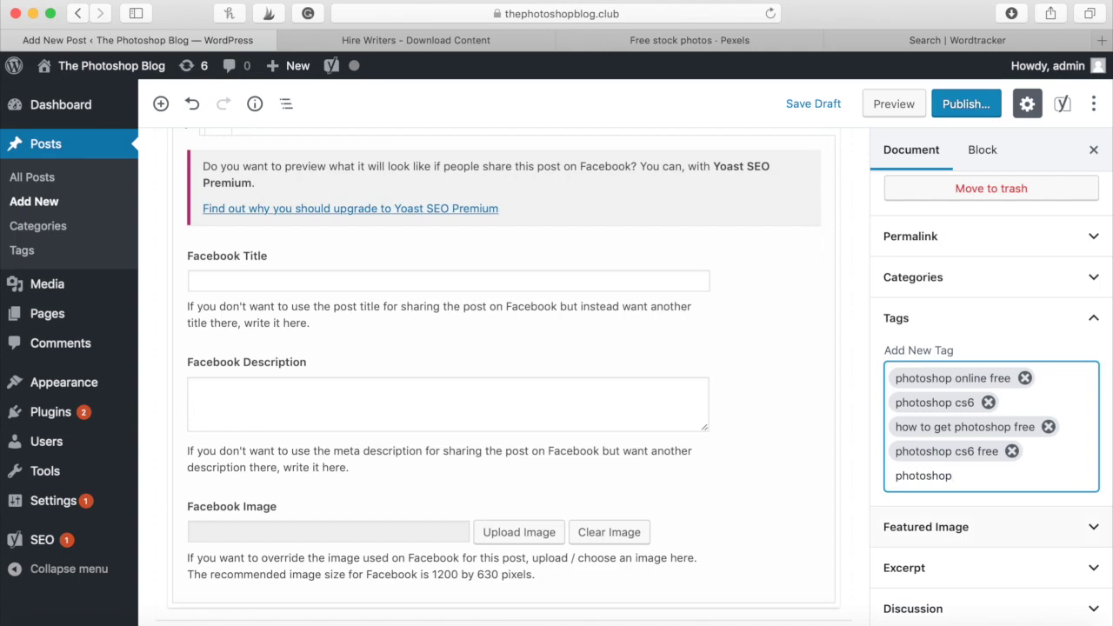
type(" cs6 freet")
key("BackSpace")
type("trial")
key("Return")
scroll(992, 398, "up", 1)
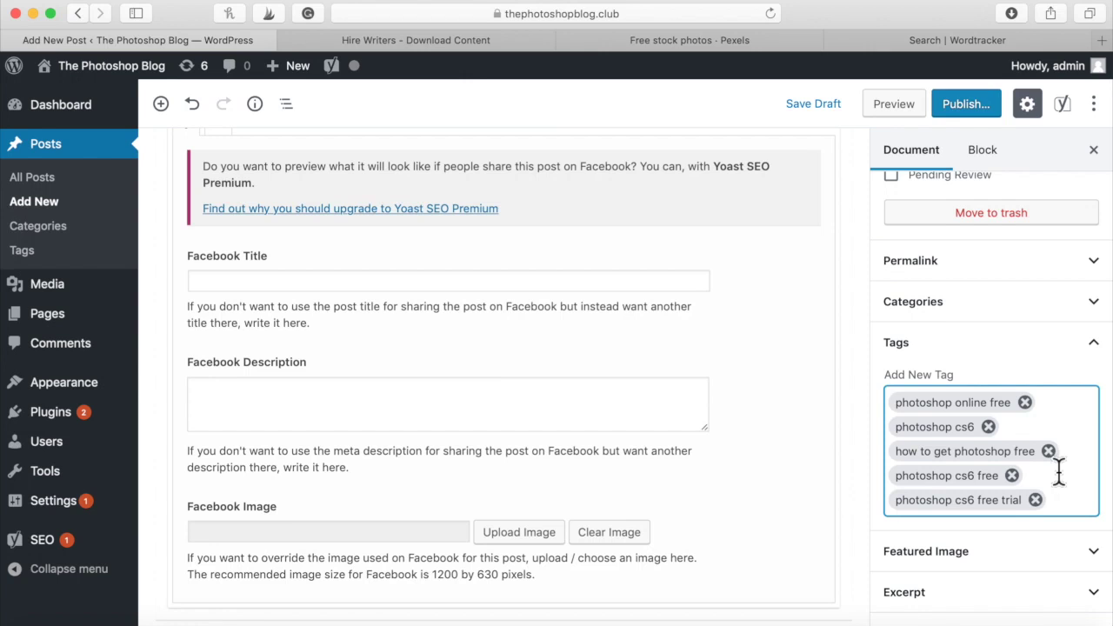
Expand the Featured Image section of the post's document settings
scroll(1058, 474, "down", 1)
left_click(1093, 527)
scroll(1096, 539, "down", 2)
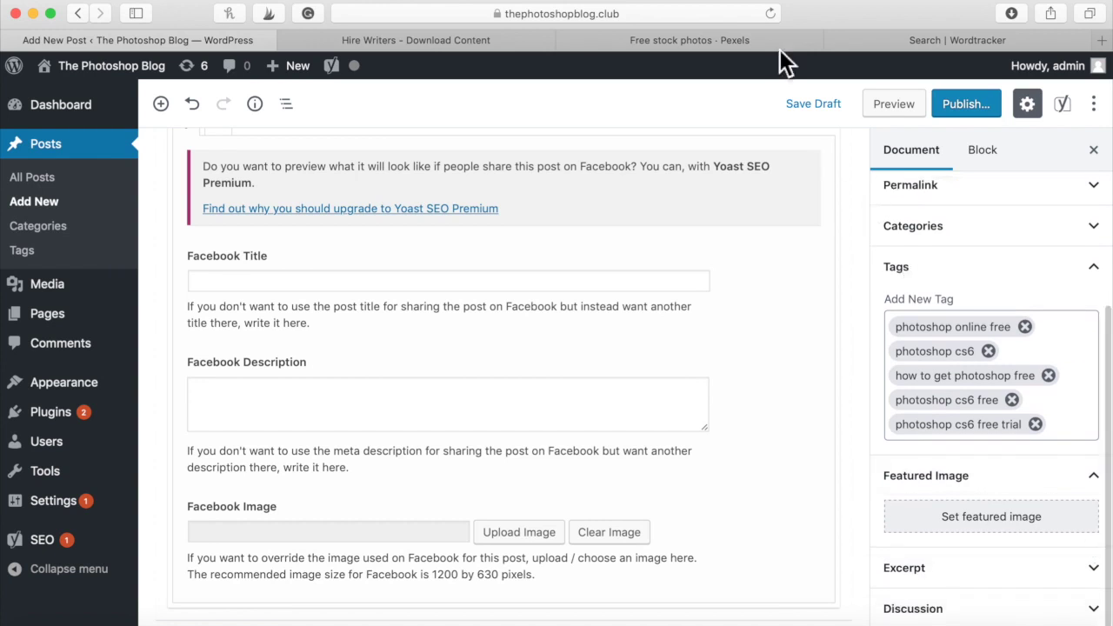
Switch to Pexels, search for "photography" and open the photo of a person holding a camera between rocks
left_click(621, 43)
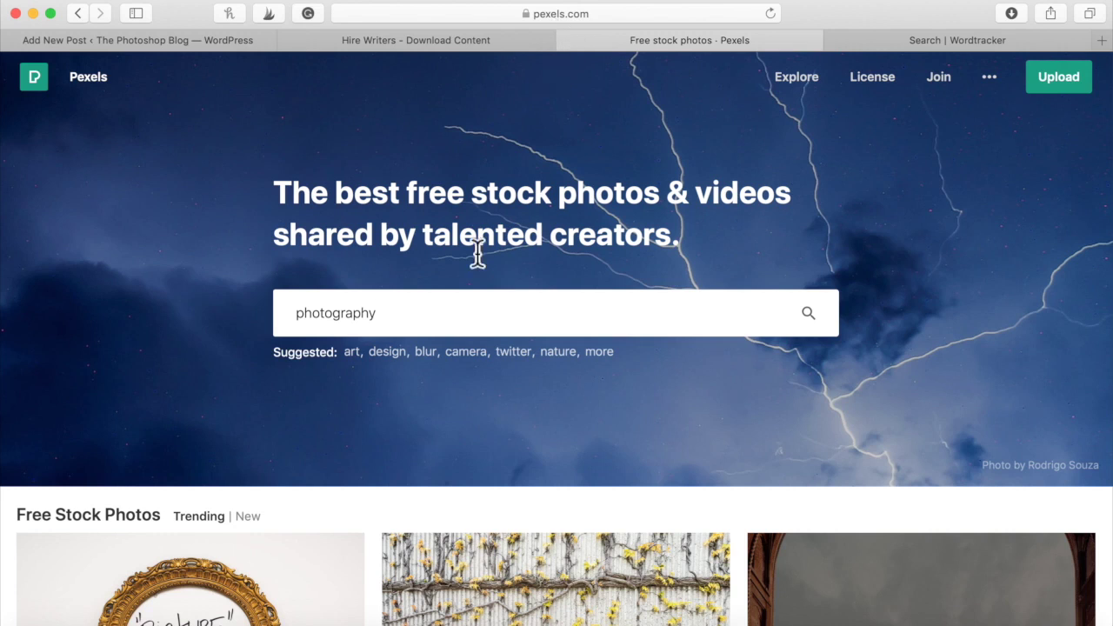
left_click(816, 323)
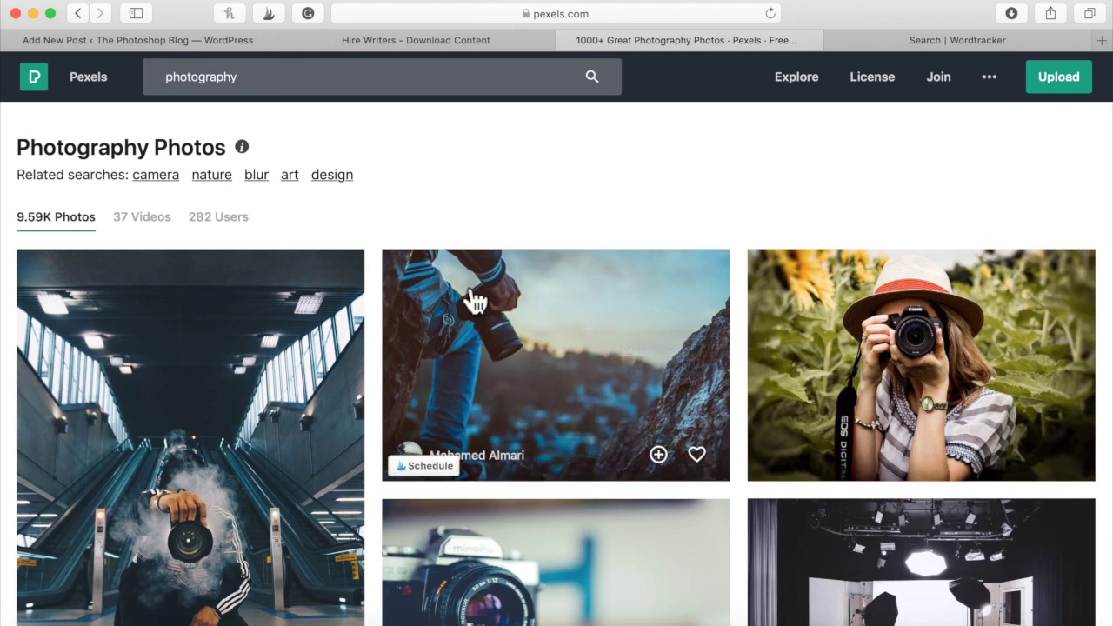
left_click(643, 351)
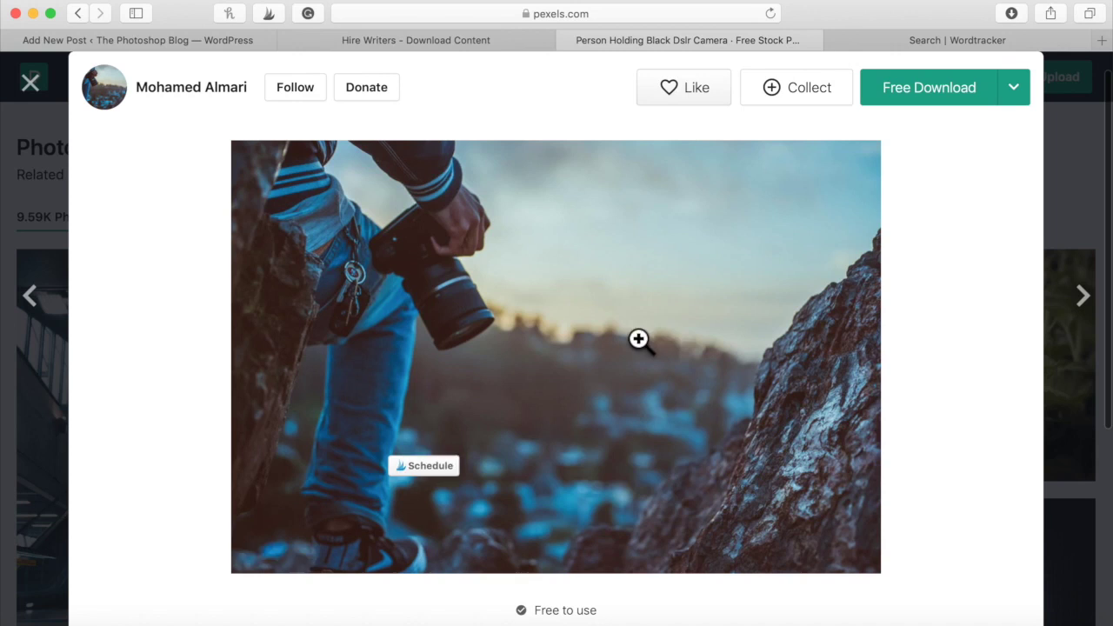
Download the opened camera photo in the Small size (640 x 426)
left_click(1013, 87)
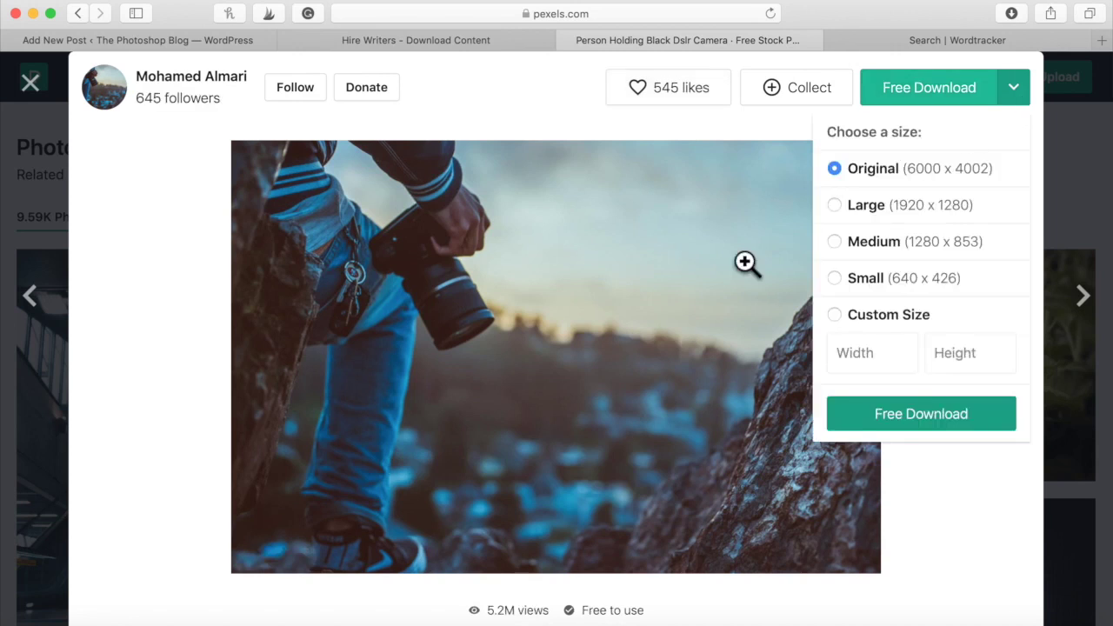
left_click(1014, 88)
left_click(837, 279)
left_click_drag(841, 279, 1027, 404)
left_click(974, 413)
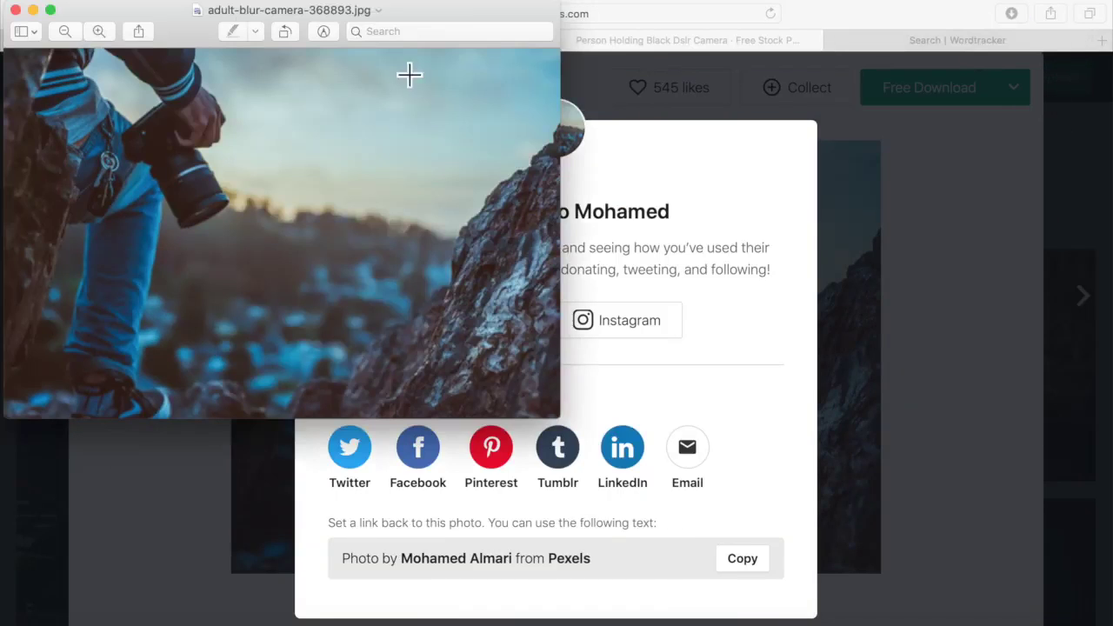
Close the image preview and reveal the downloaded adult-blur-camera-368893.jpg in the Downloads folder
left_click(17, 9)
left_click(1011, 16)
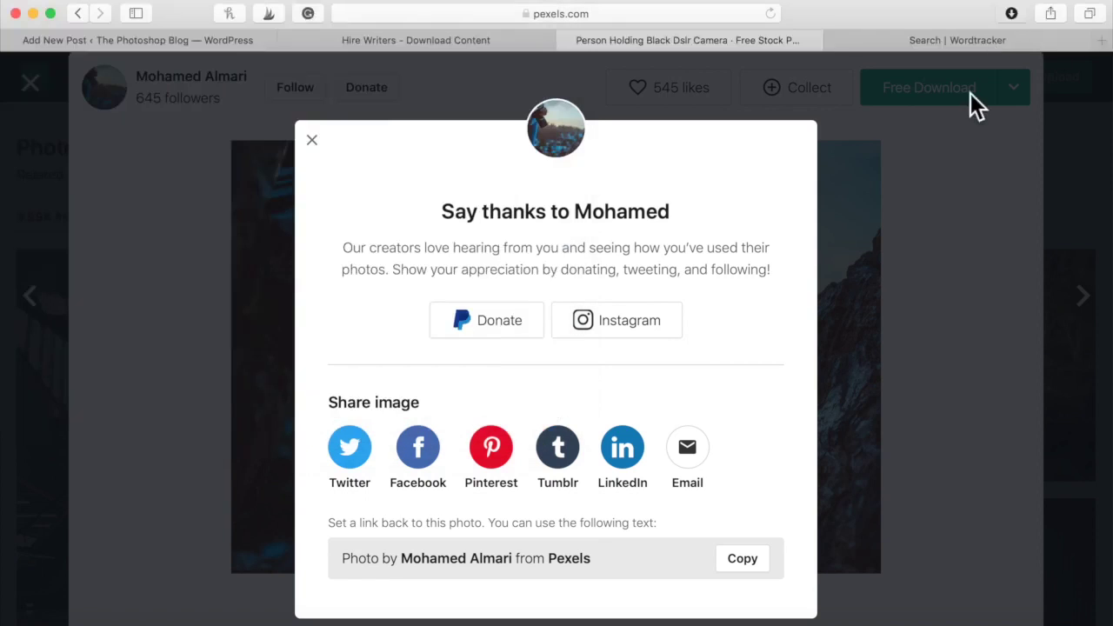
left_click(1012, 13)
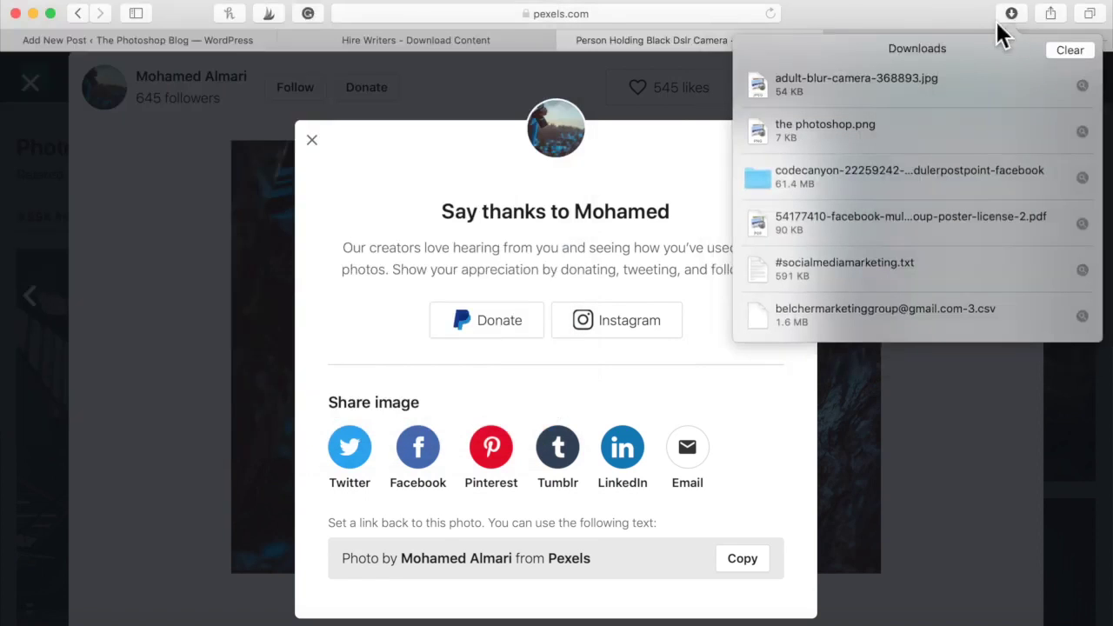
left_click(1081, 85)
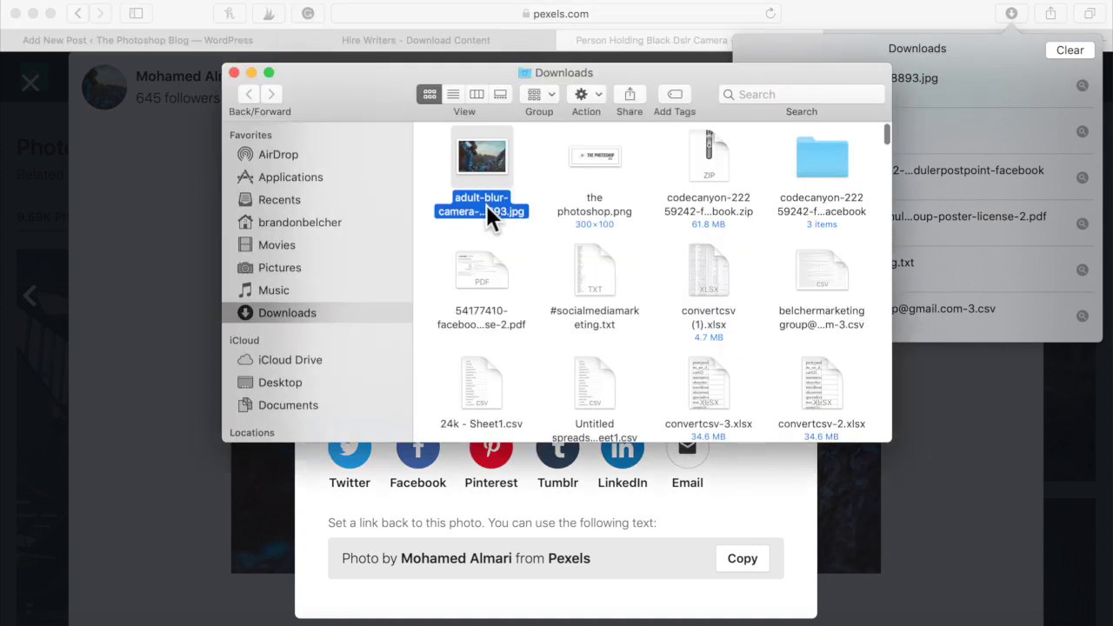
Rename the downloaded camera photo as photoshop-cs6-free-online-trial.jpg, and close the Downloads folder and the photo's thank-you message
right_click(486, 205)
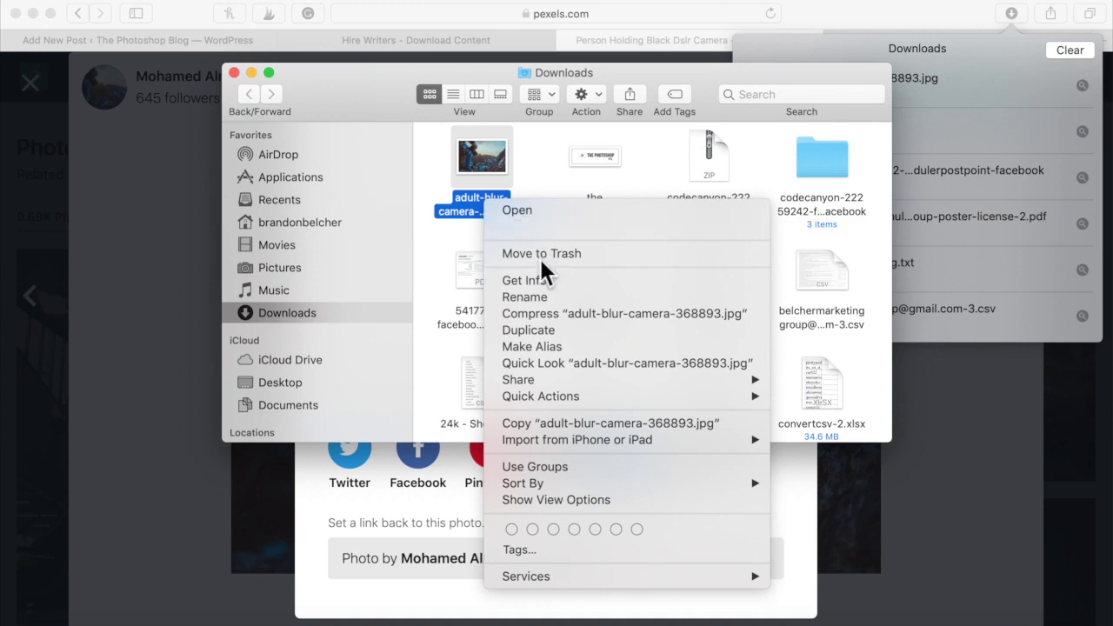
left_click(541, 297)
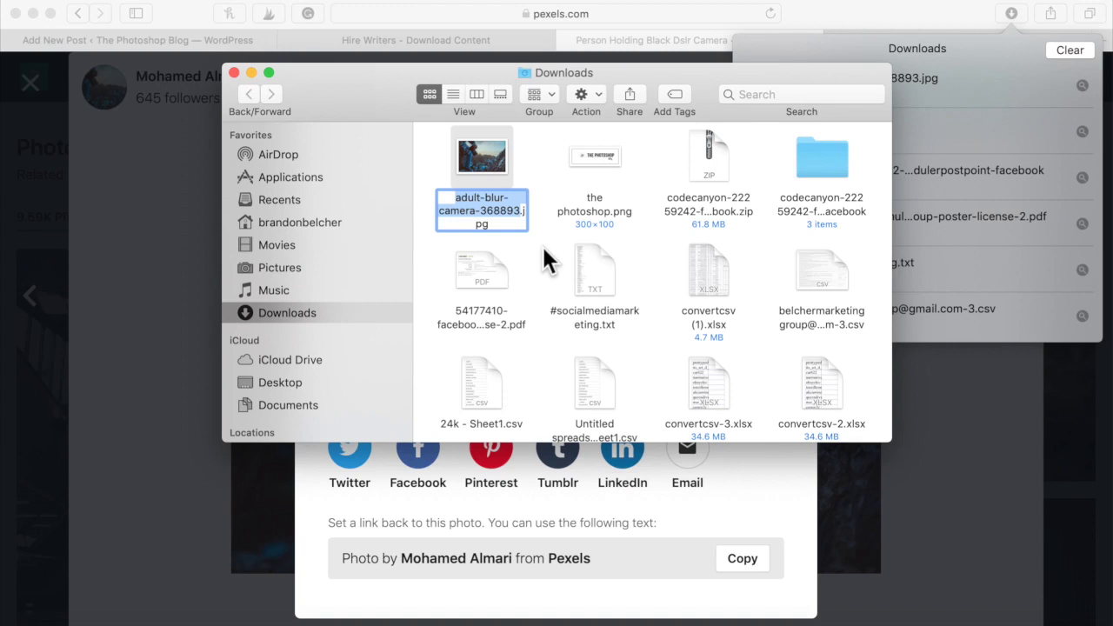
type("pho")
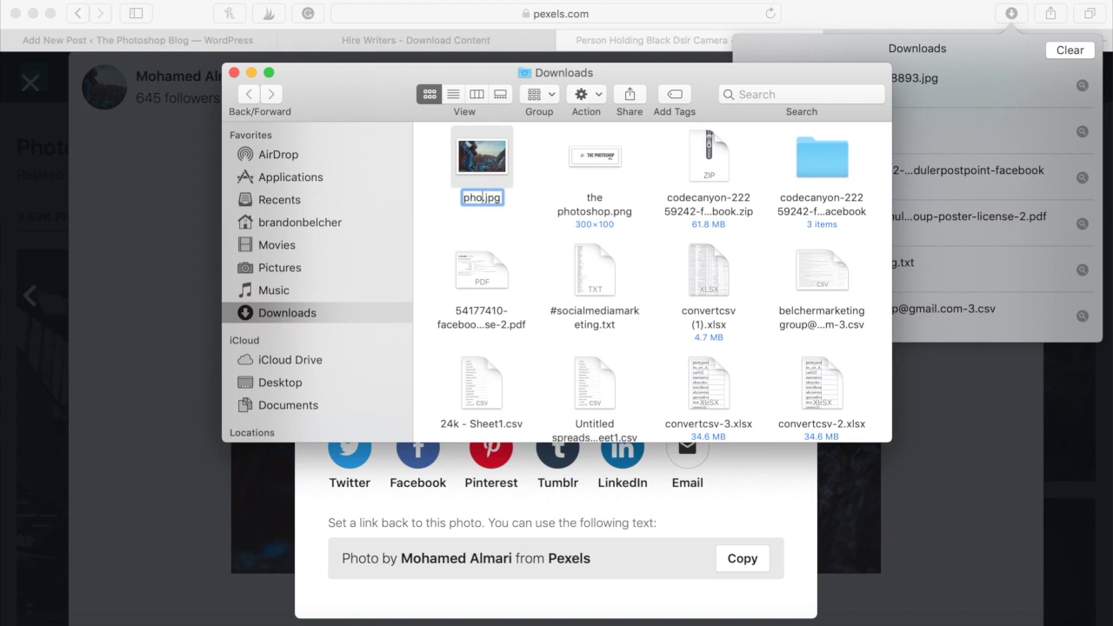
type("toshop")
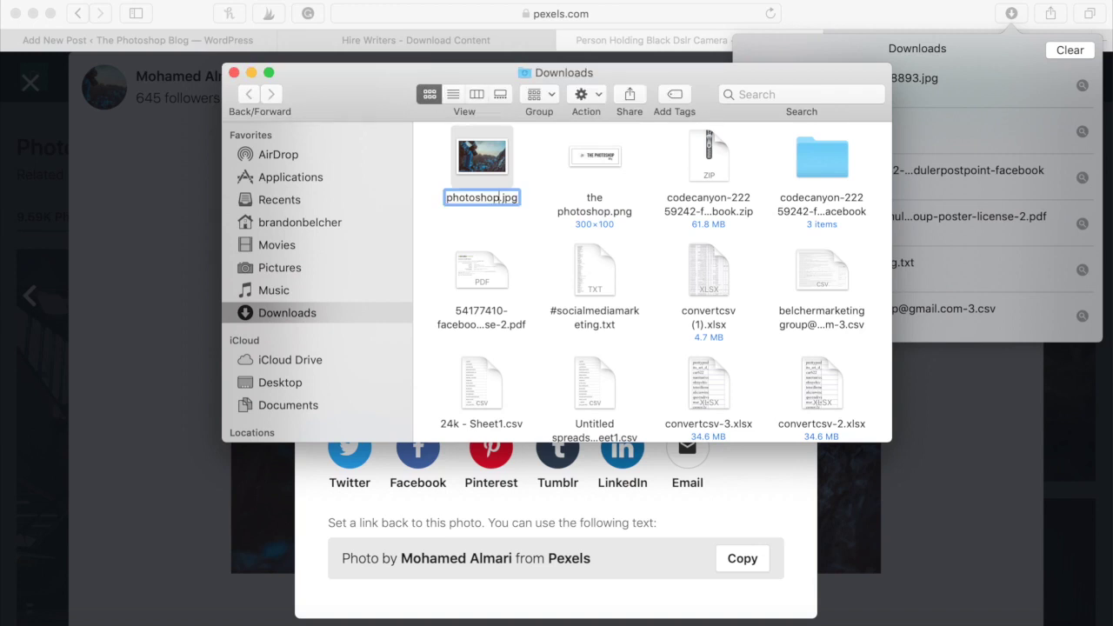
type("-")
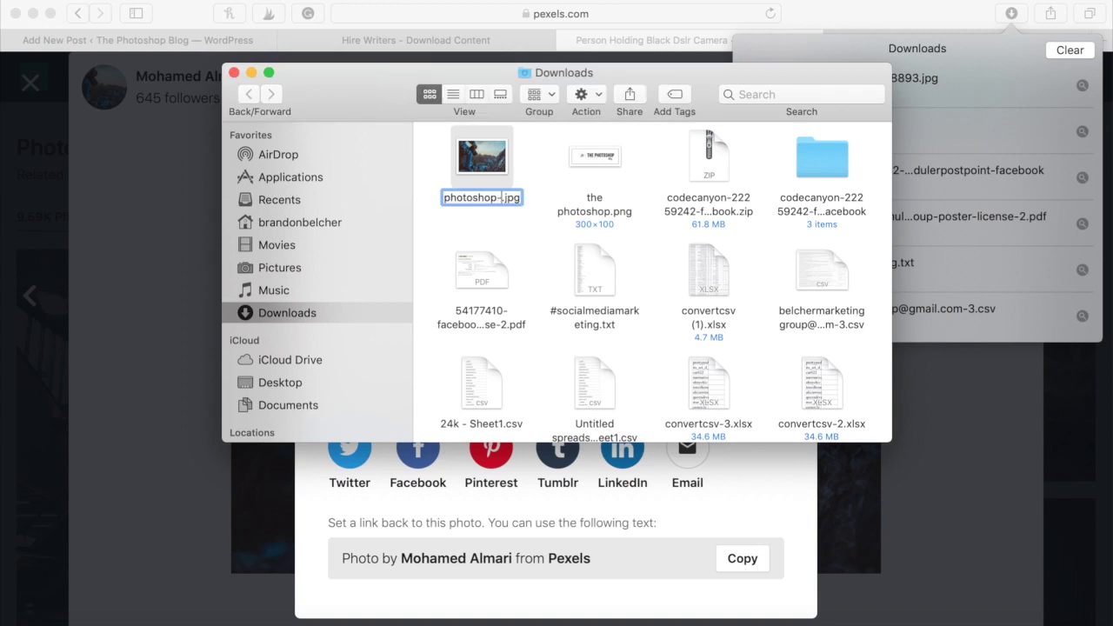
type("cs")
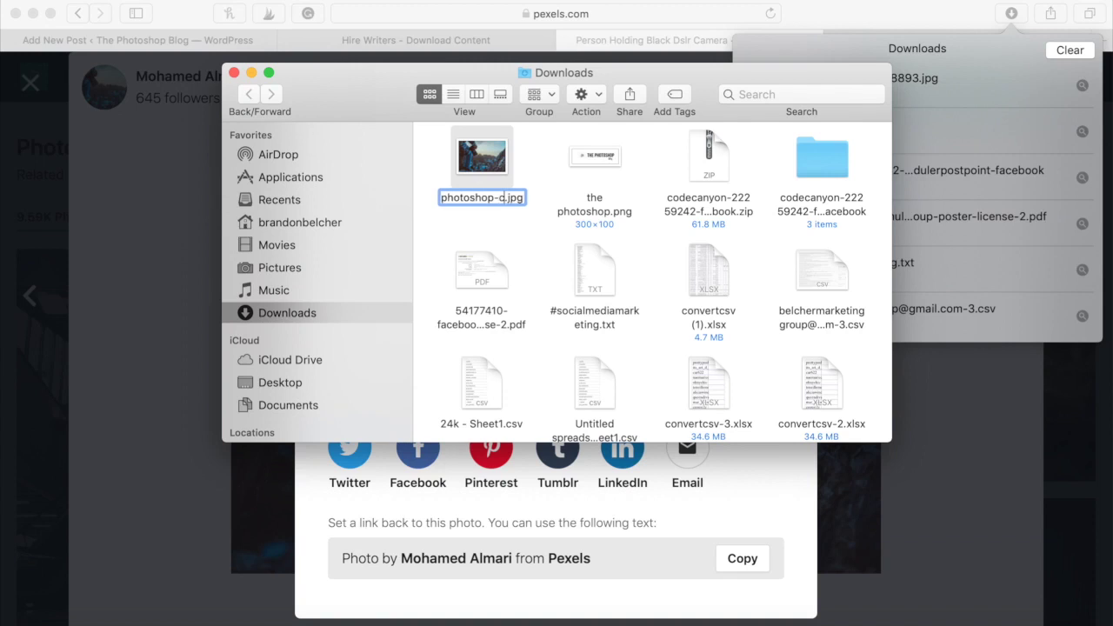
type("6-")
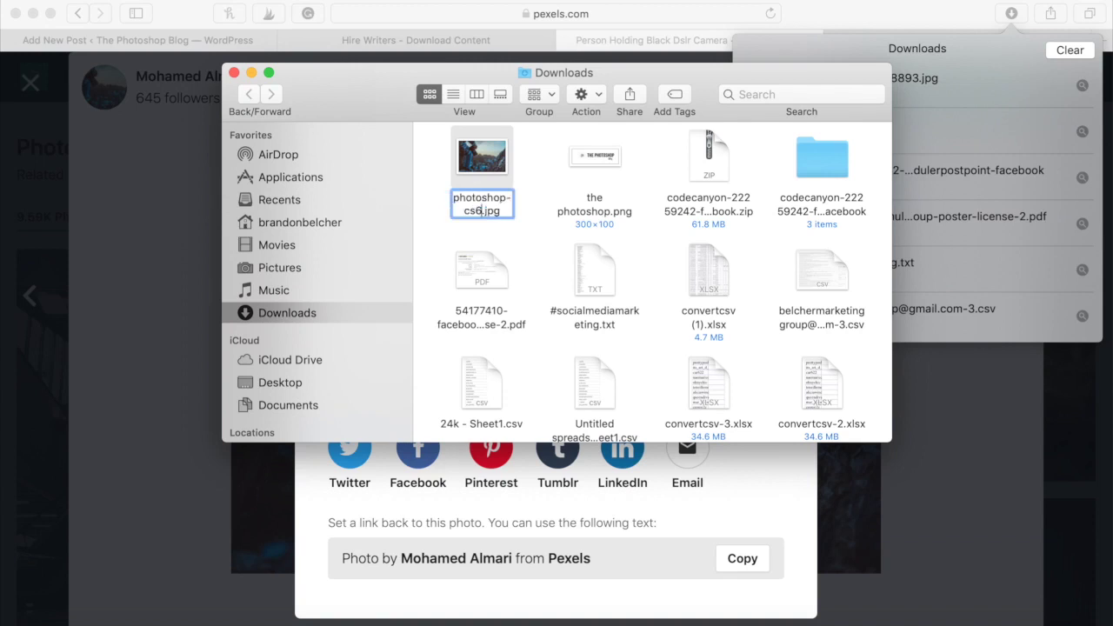
type("free-d")
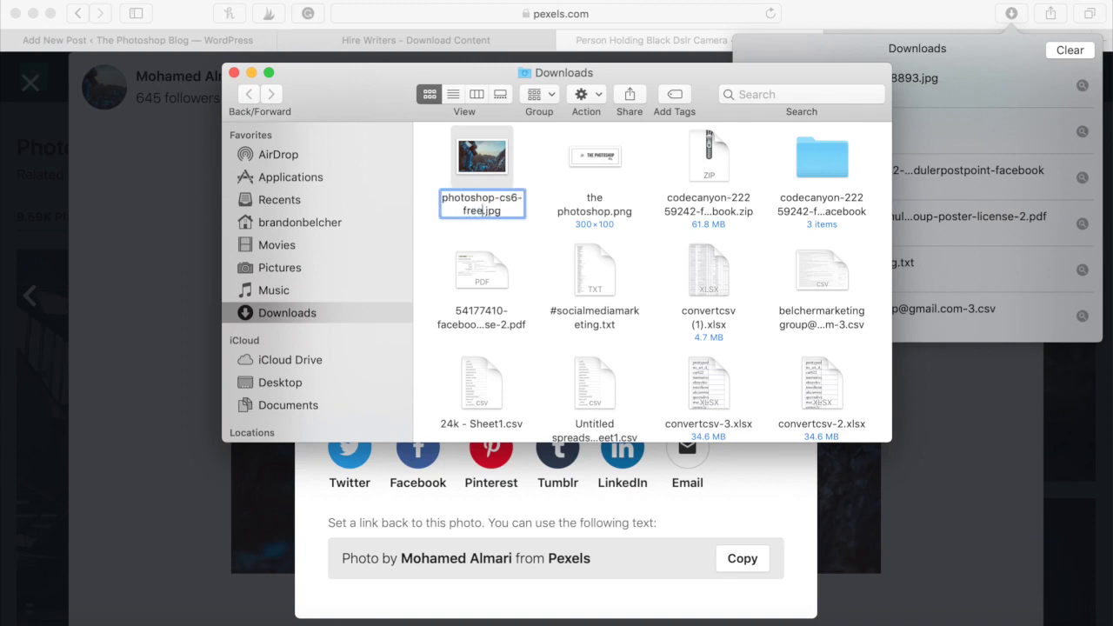
type("nline-")
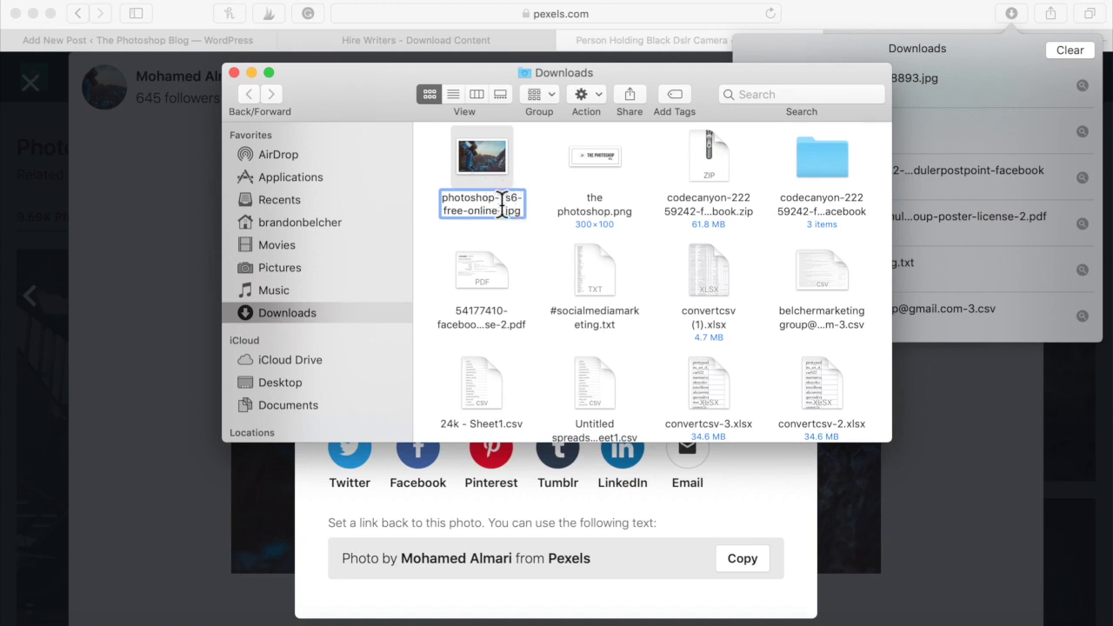
type("trial")
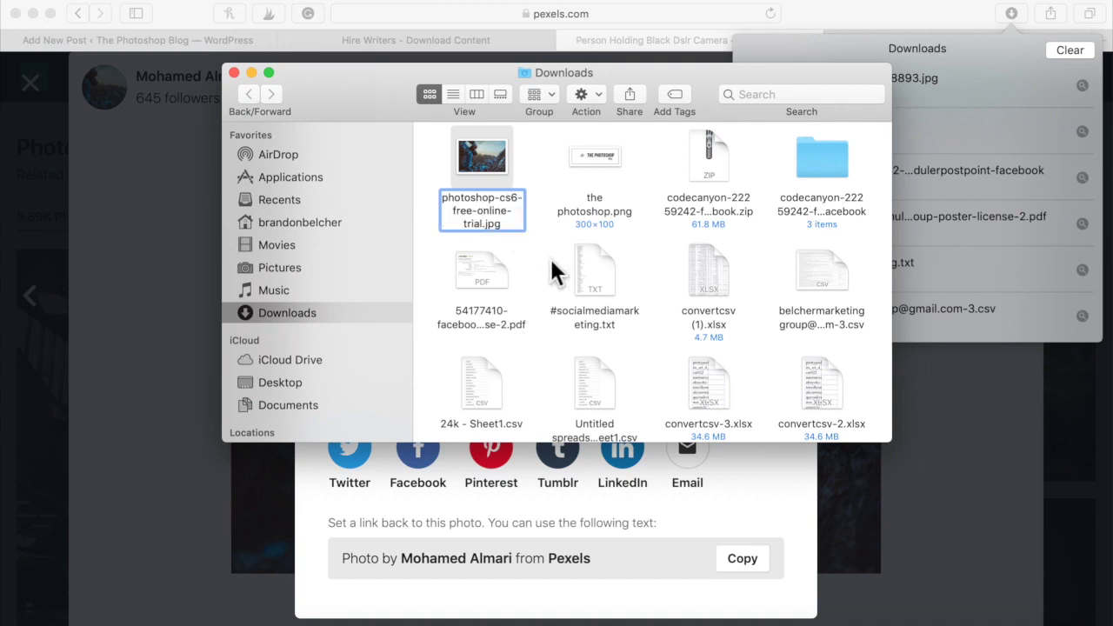
left_click(548, 270)
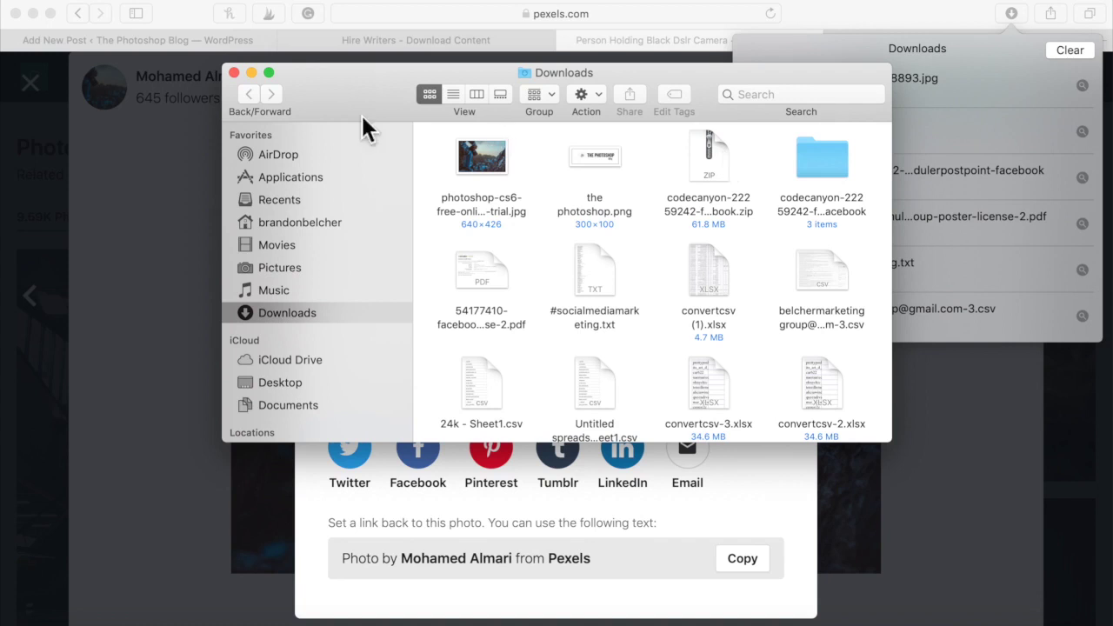
left_click(233, 73)
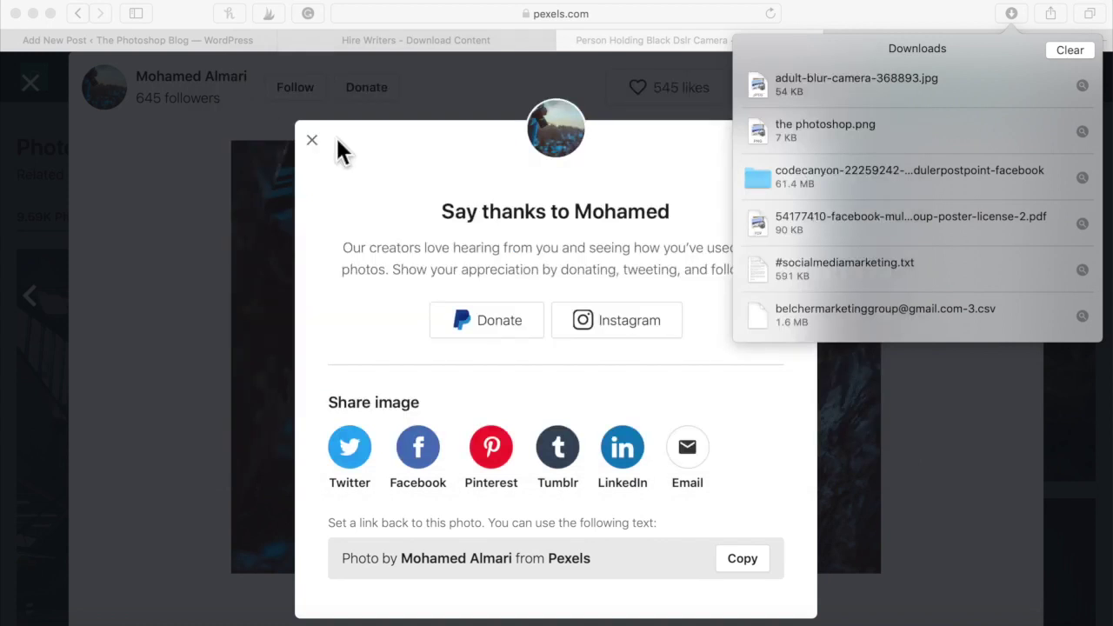
left_click(603, 118)
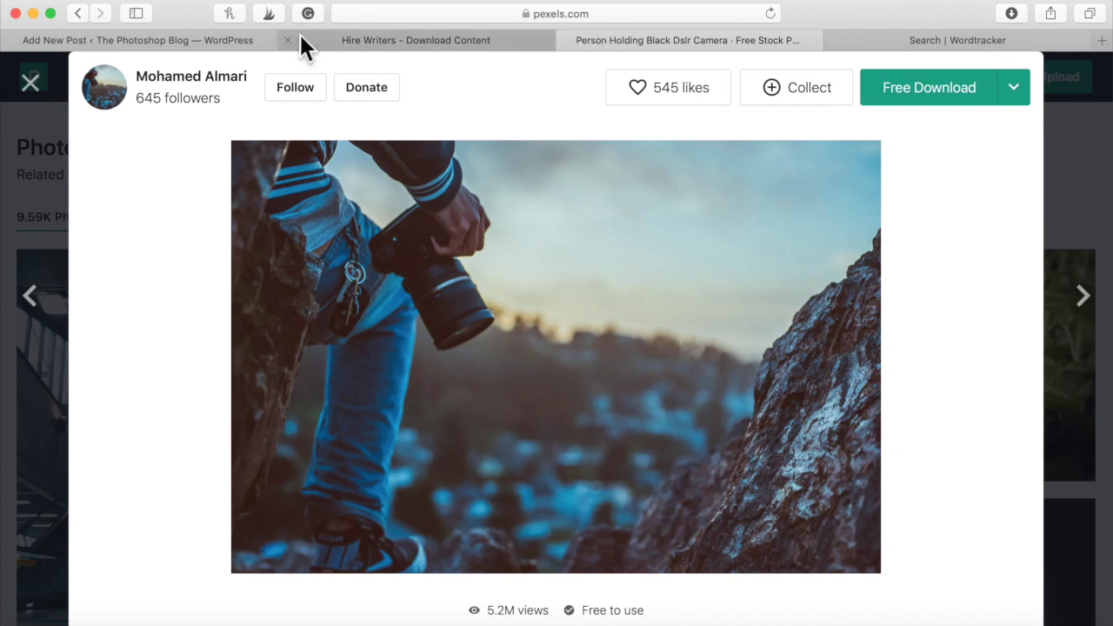
Return to the WordPress post and upload photoshop-cs6-free-online-trial.jpg from the Downloads folder as its featured image
left_click(189, 39)
scroll(1017, 484, "up", 1)
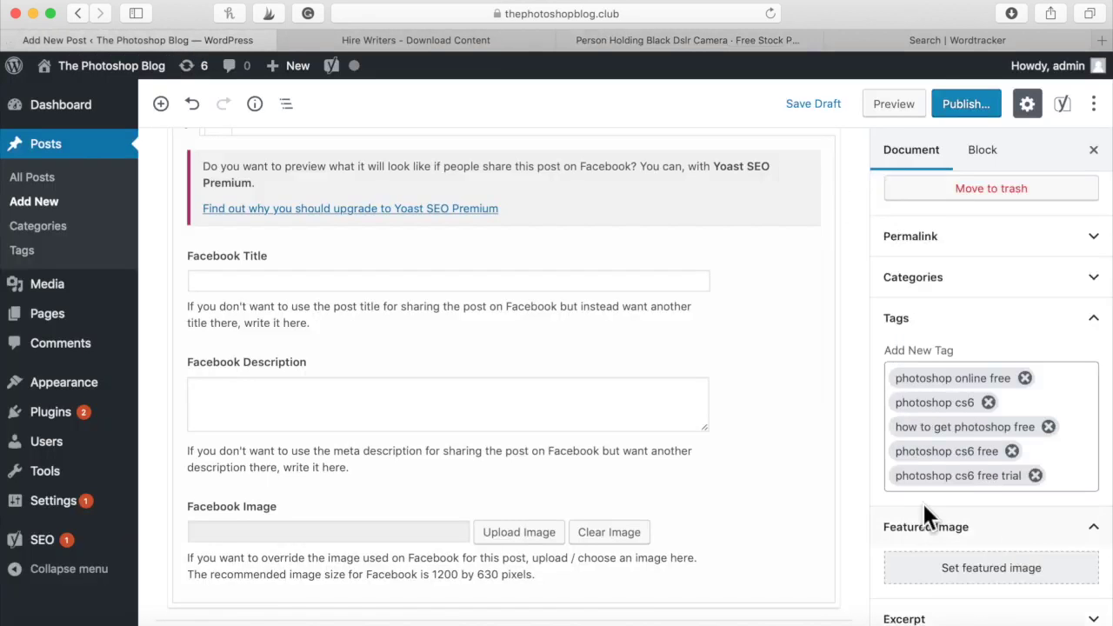
left_click(965, 576)
left_click(111, 139)
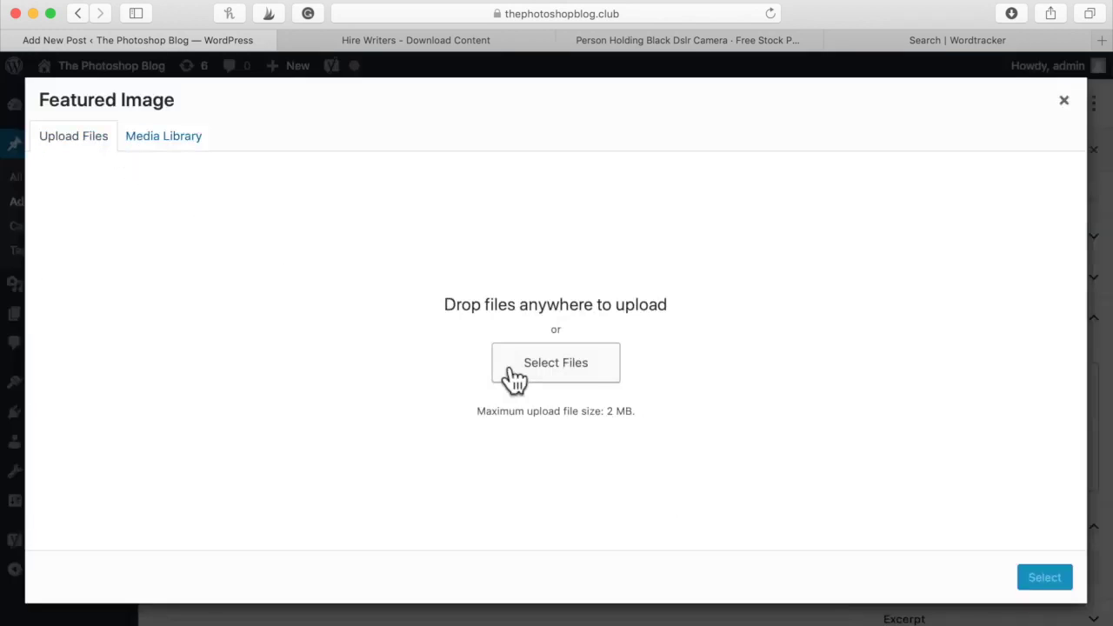
left_click(416, 233)
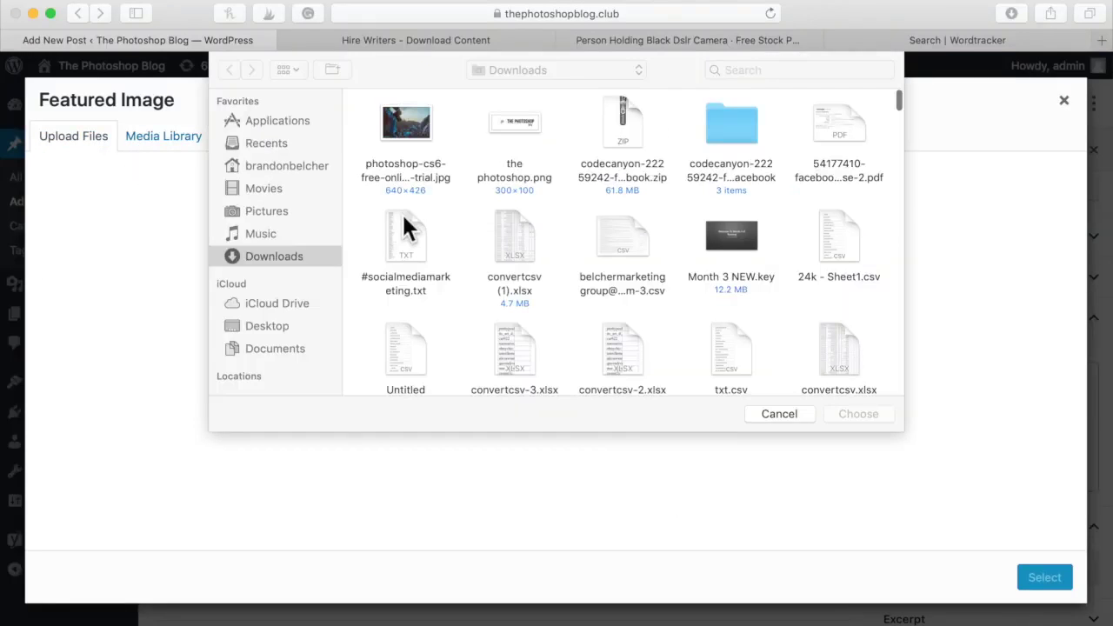
double_click(412, 131)
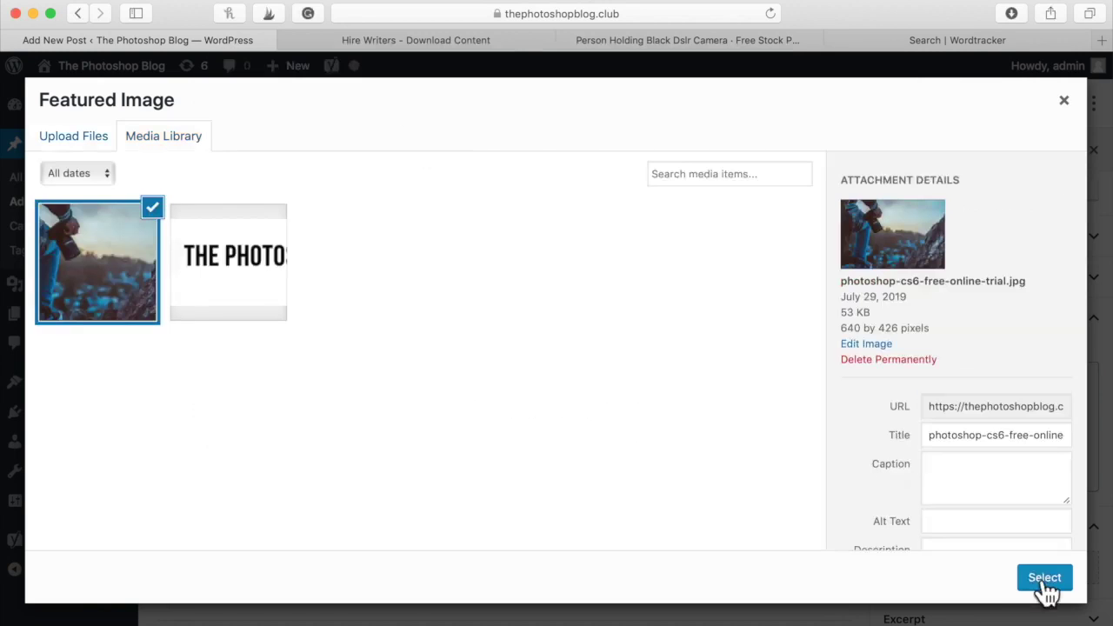
left_click(1050, 579)
Review the post's title, paragraphs and bold Adobe Photoshop CS6 keywords from start to end
scroll(1037, 487, "down", 5)
scroll(1037, 488, "up", 10)
scroll(1044, 509, "down", 5)
scroll(1044, 509, "up", 6)
scroll(735, 398, "up", 10)
scroll(733, 397, "up", 3)
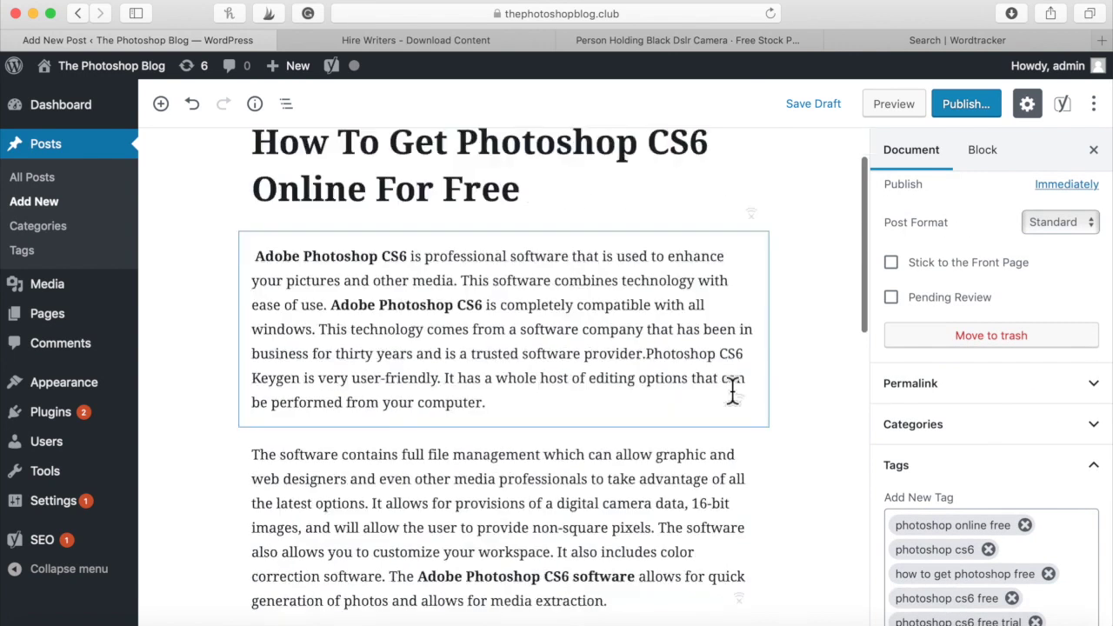
scroll(733, 391, "down", 5)
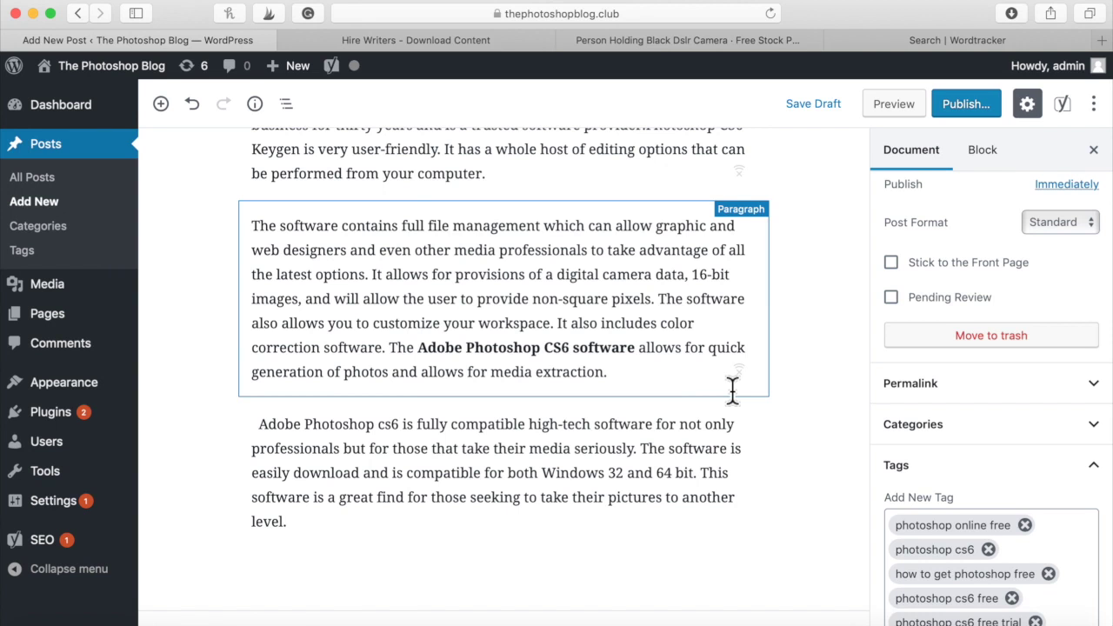
scroll(732, 388, "up", 4)
scroll(725, 386, "down", 3)
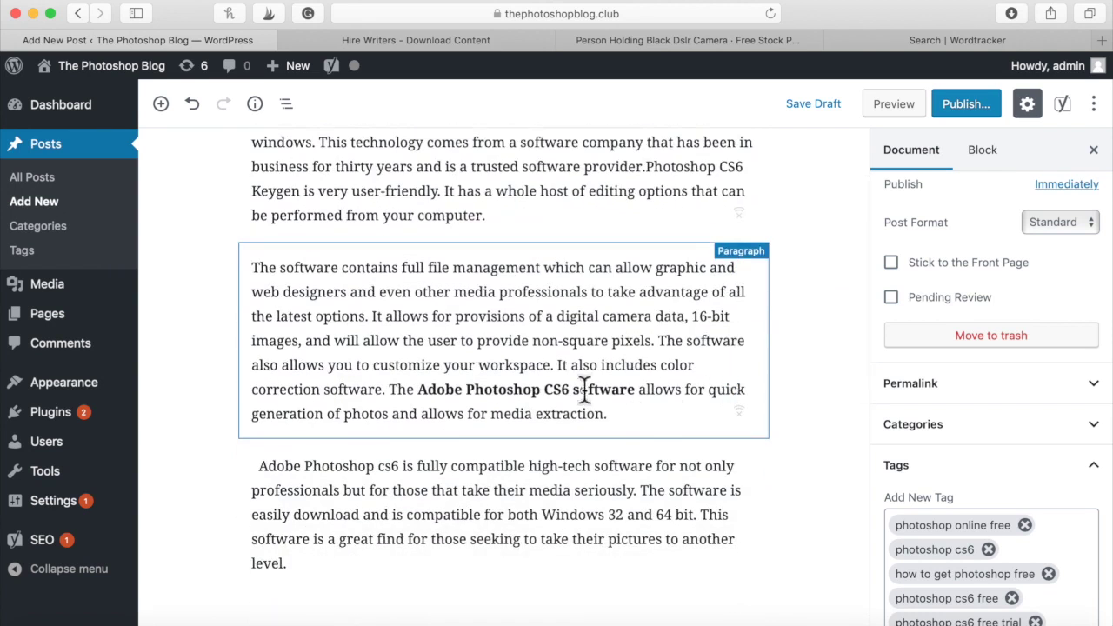
scroll(557, 430, "up", 3)
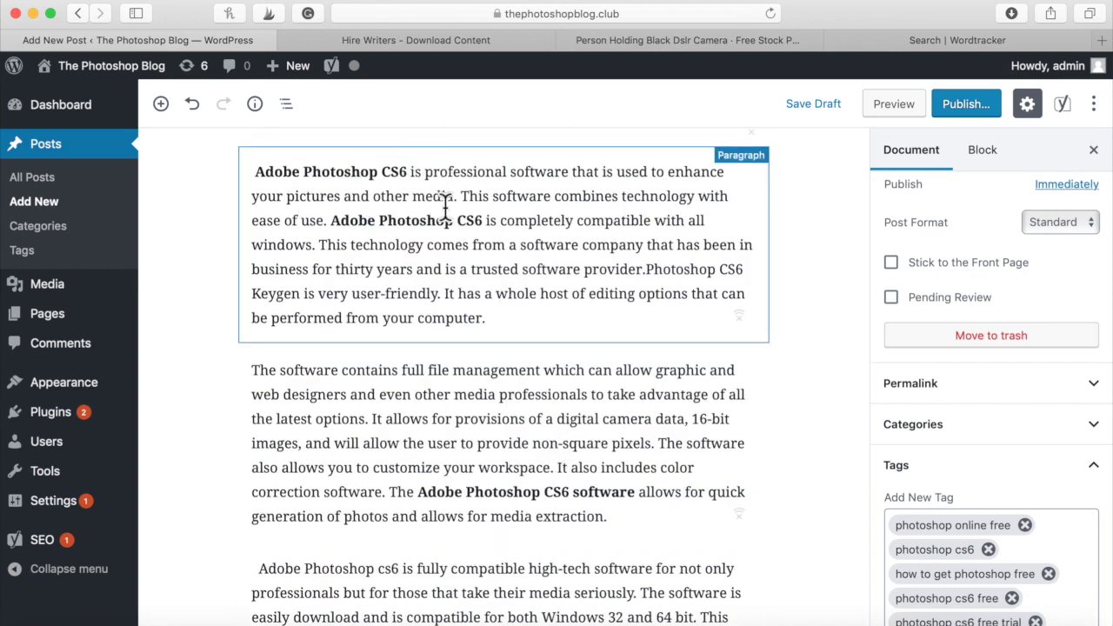
scroll(445, 208, "down", 5)
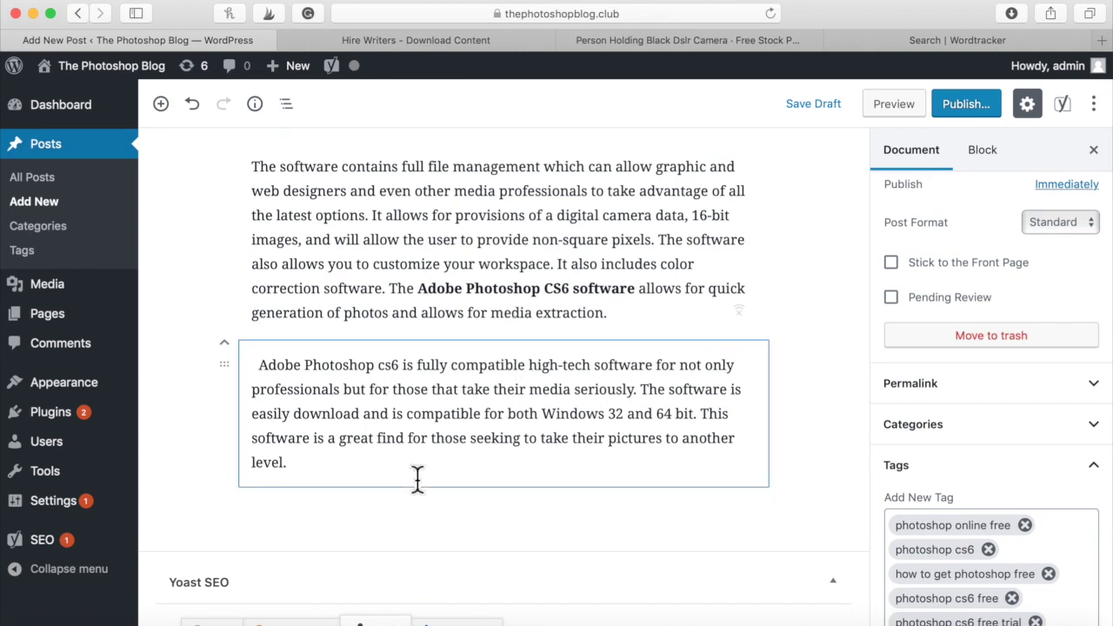
Add a bulleted list below the last paragraph with the item "CLICK HERE TO GET PHOTOSHOP CS6 FREE"
left_click(413, 513)
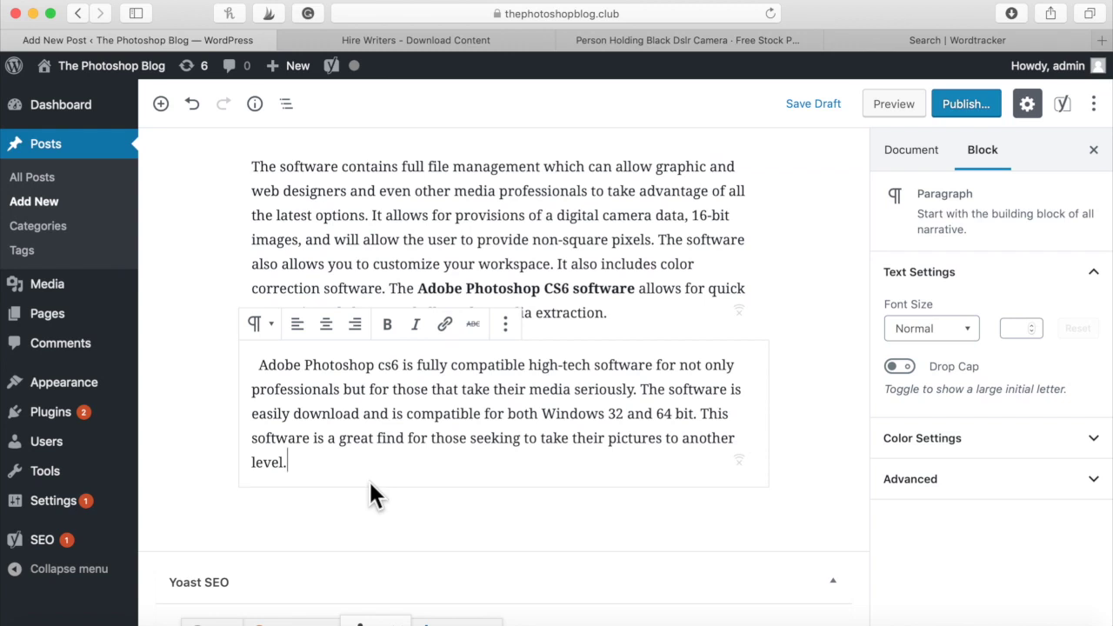
key("Return")
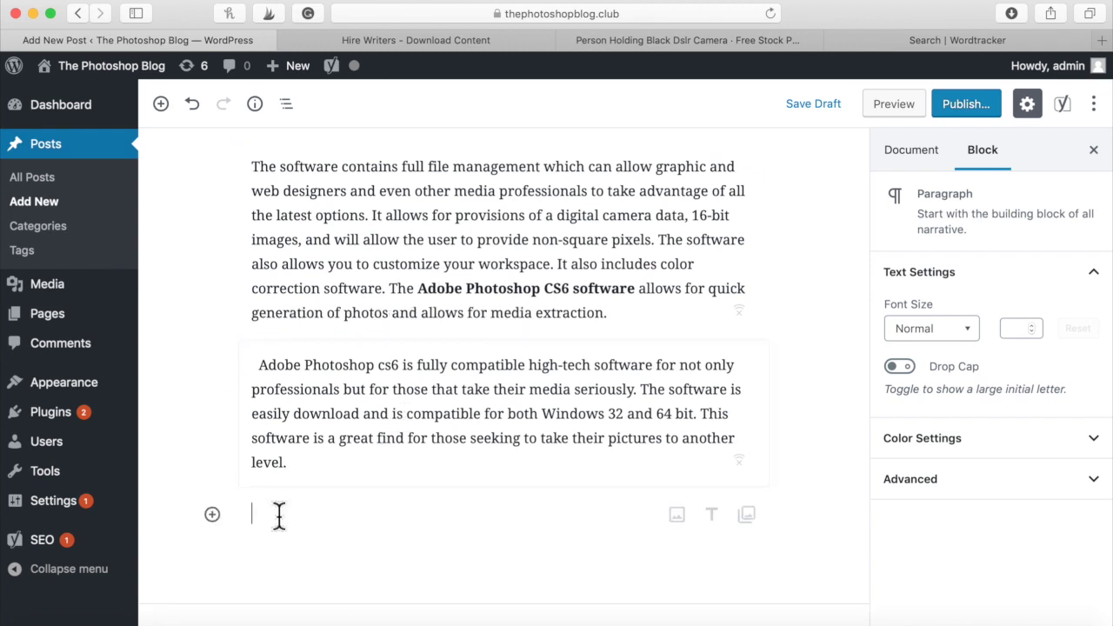
left_click(217, 520)
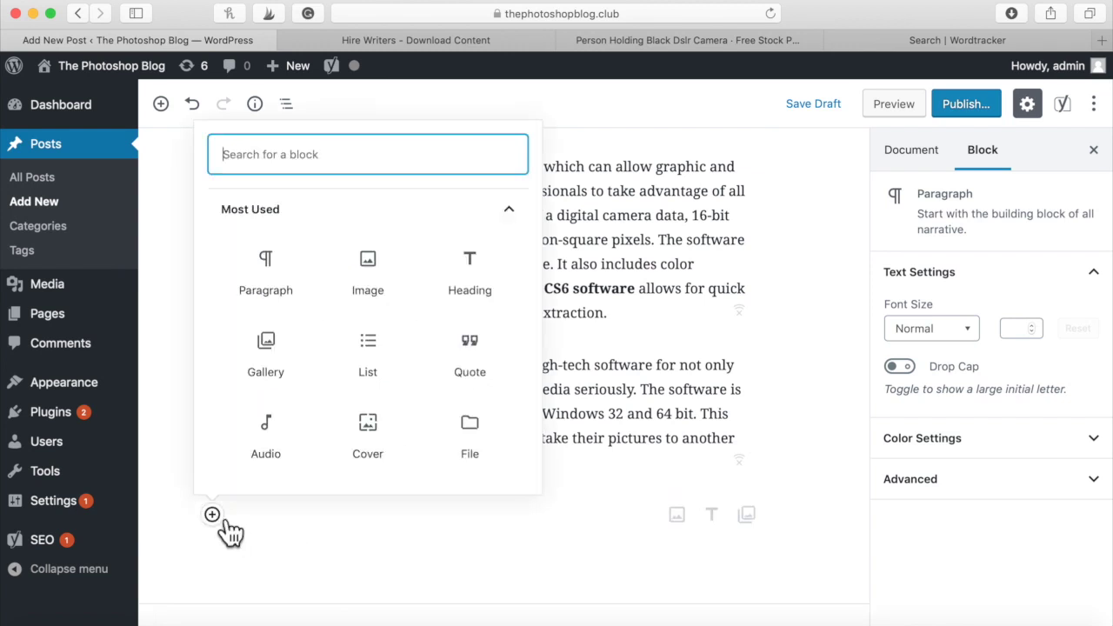
left_click(377, 366)
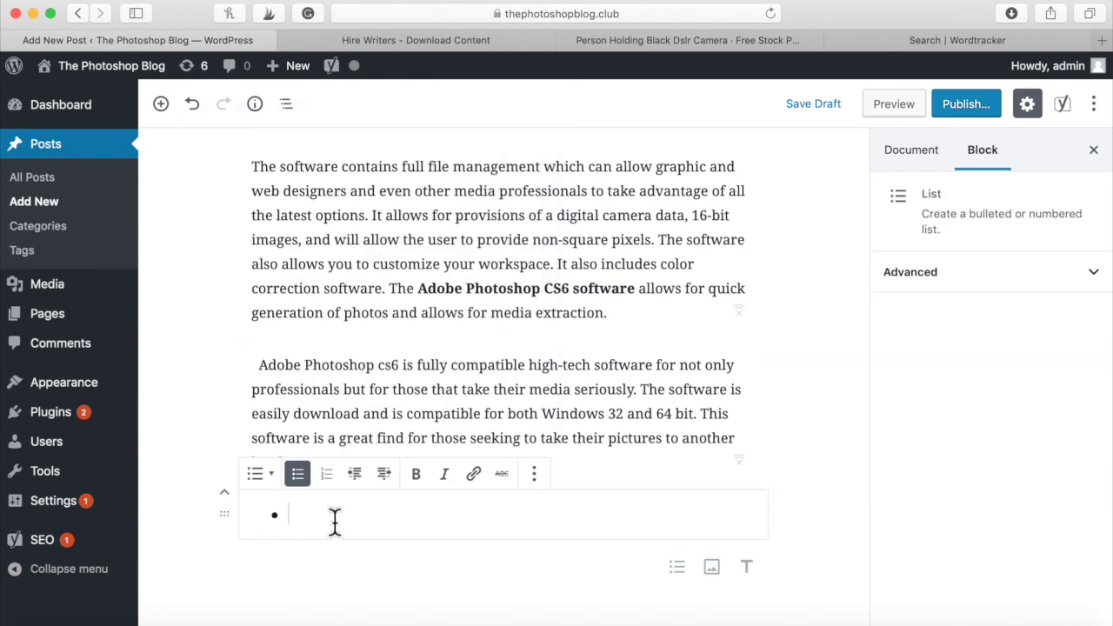
type("CLICK HERE TO GET PHOTOSHOP")
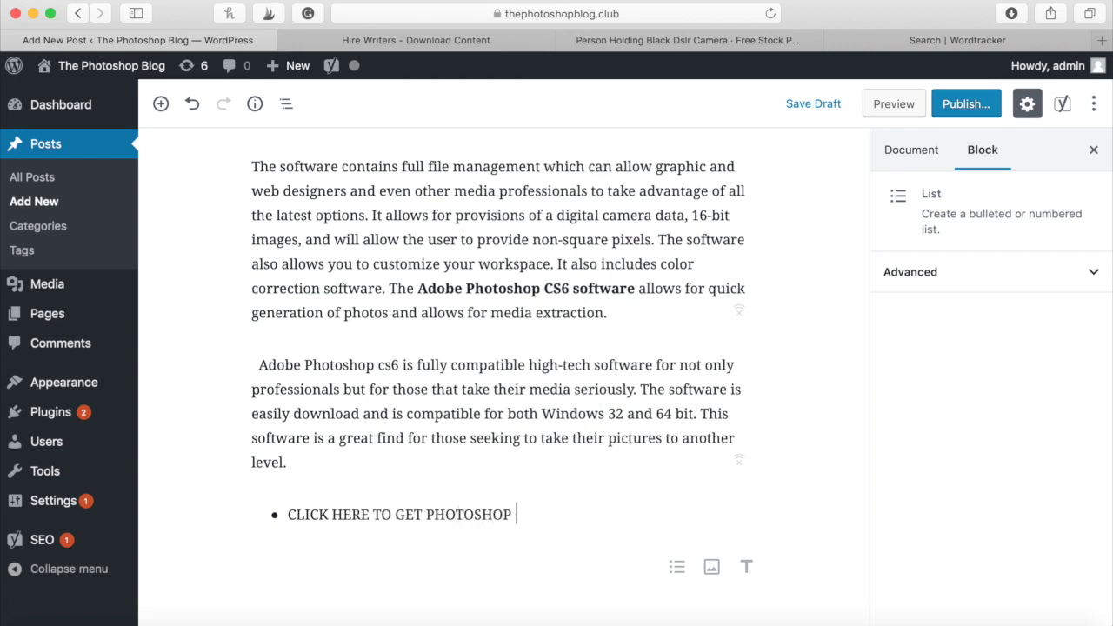
type("S6 FREE")
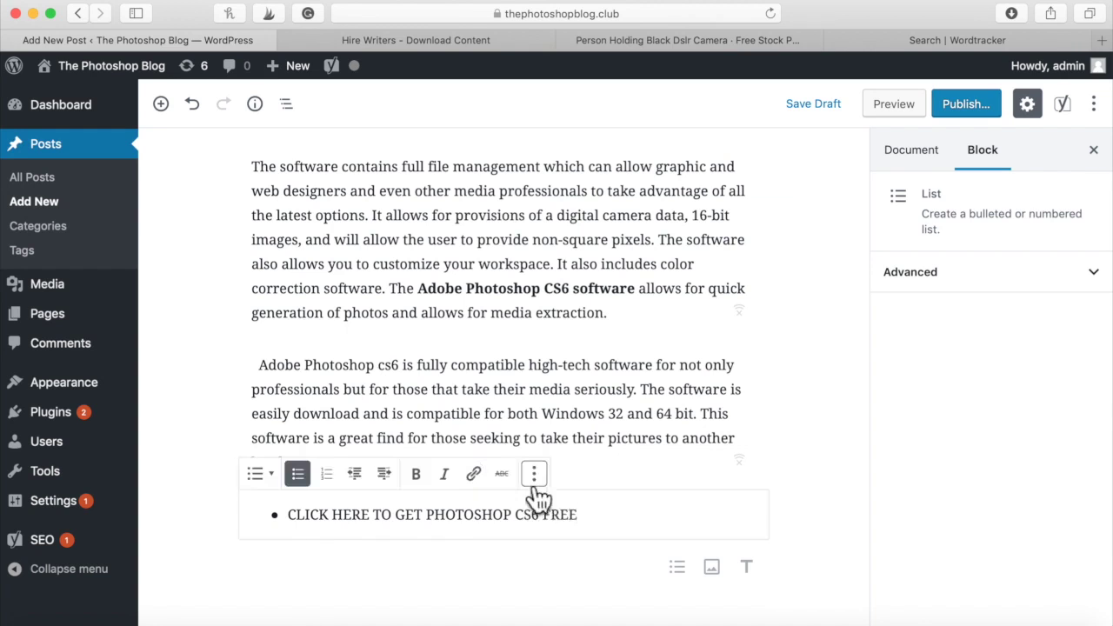
Open the link entry for the text "CLICK HERE TO GET PHOTOSHOP CS6 FREE" and leave it without entering a URL
left_click_drag(591, 514, 288, 519)
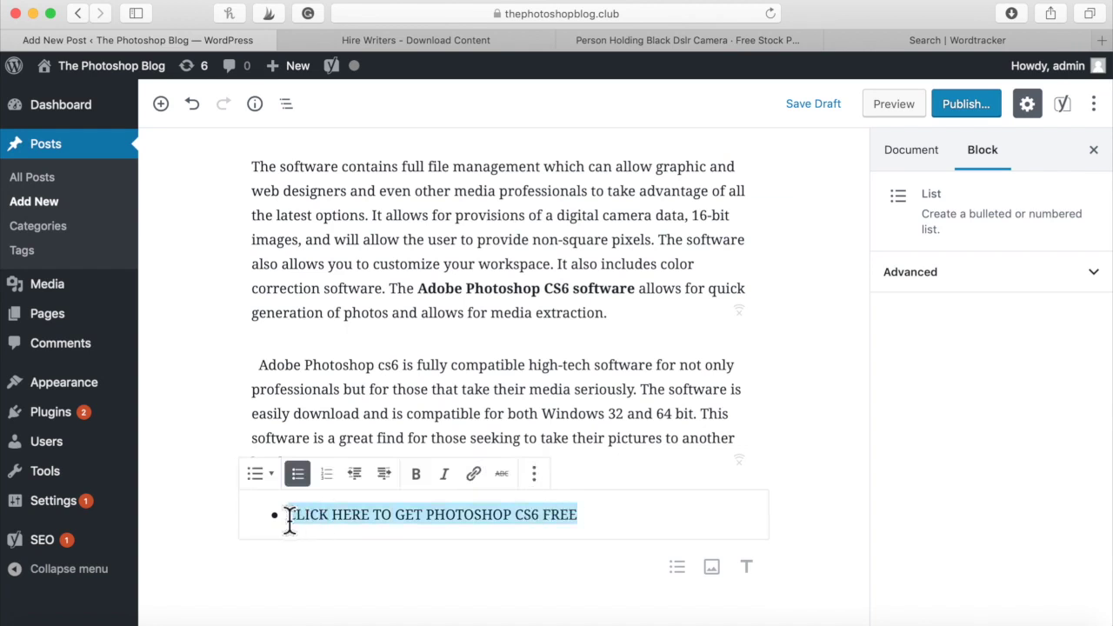
left_click(474, 474)
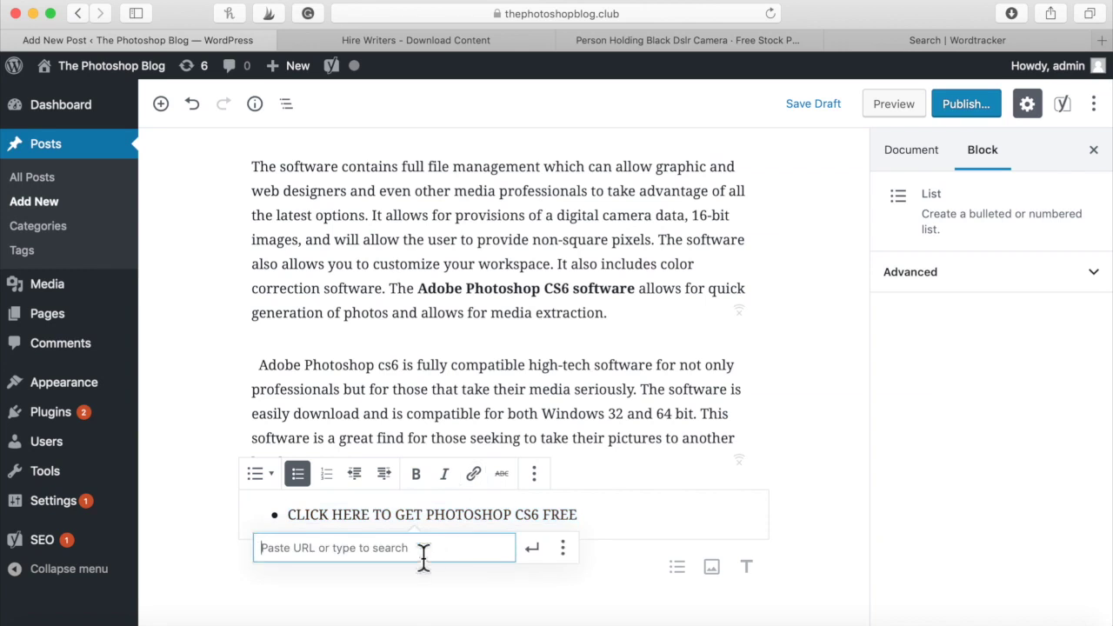
left_click(859, 429)
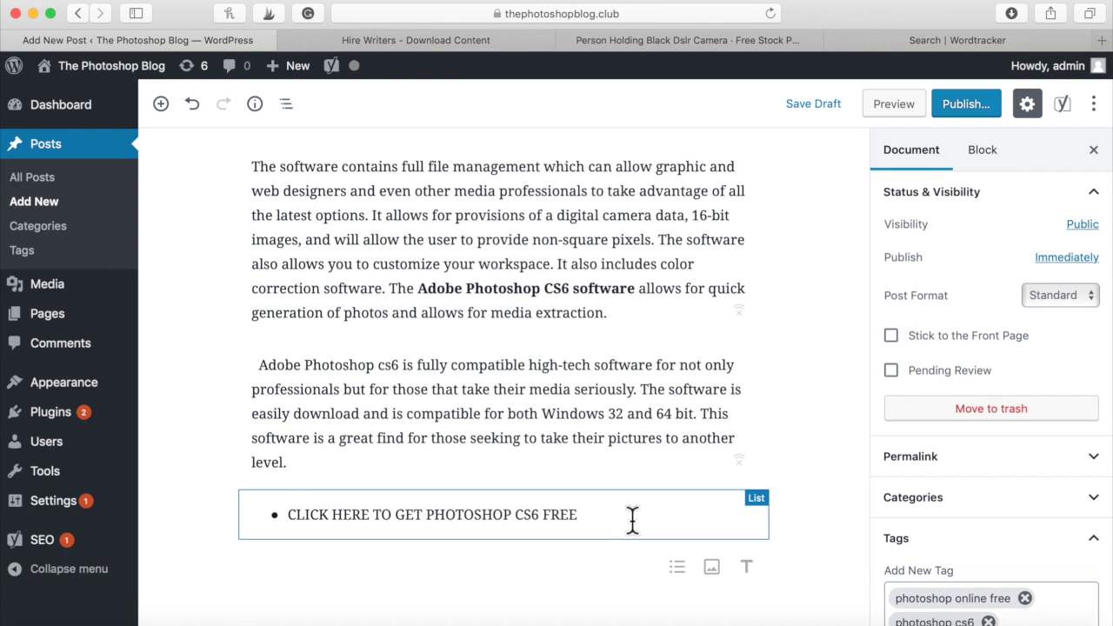
left_click_drag(632, 520, 296, 519)
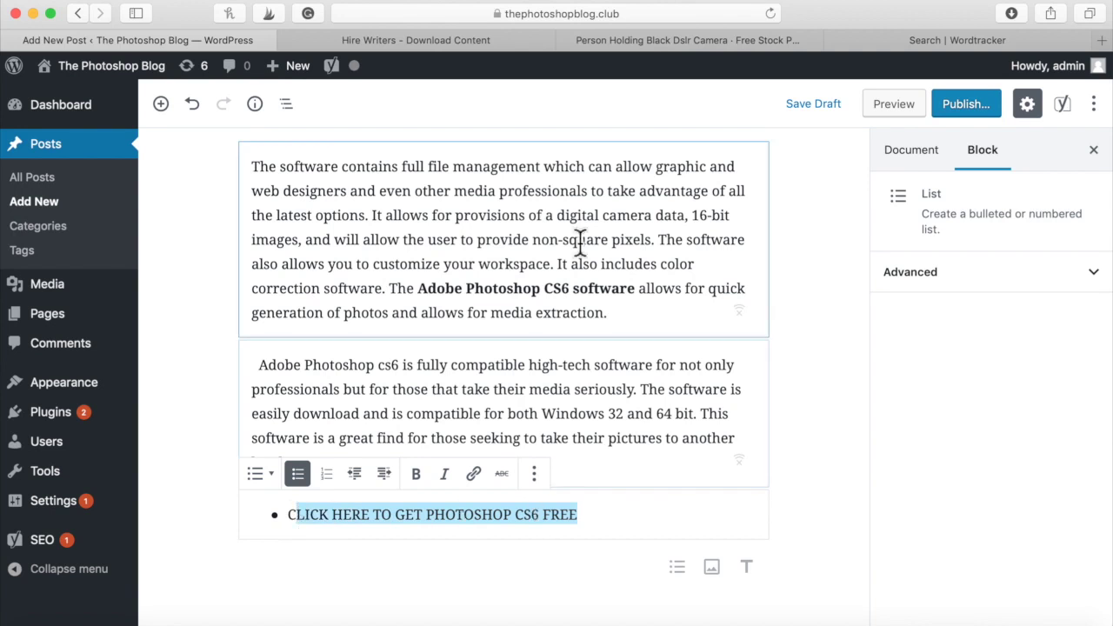
scroll(574, 346, "up", 5)
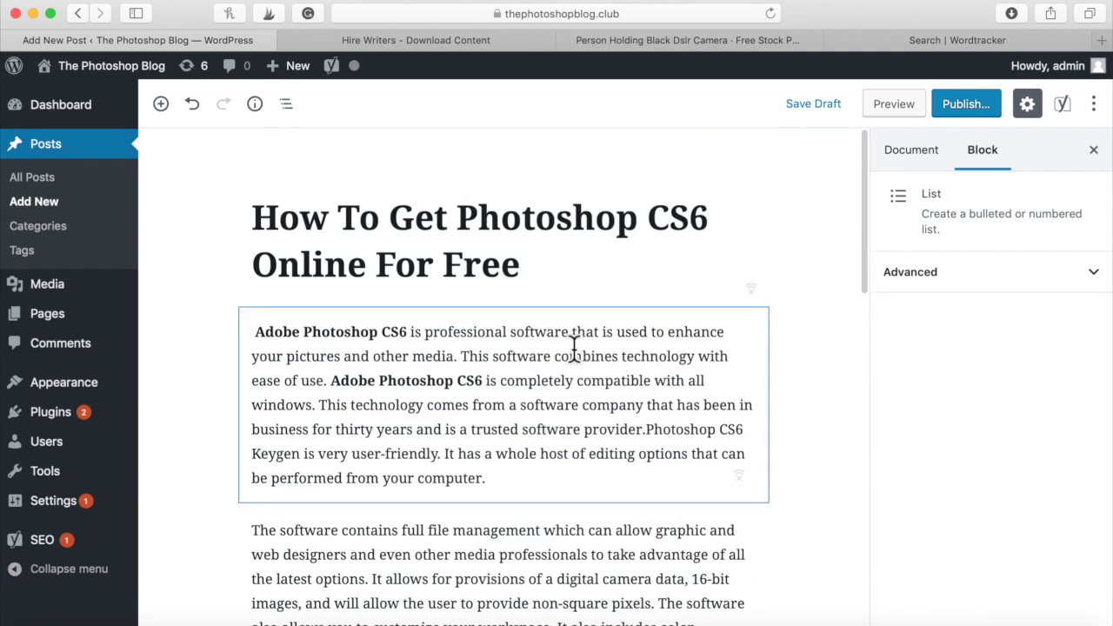
scroll(575, 352, "down", 7)
scroll(574, 348, "down", 2)
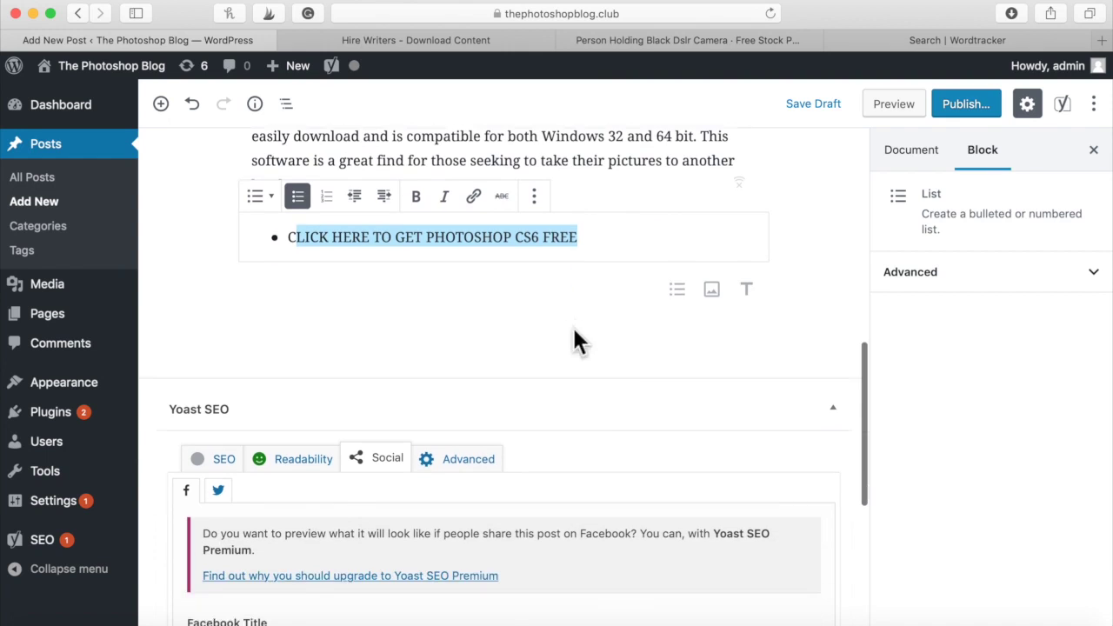
scroll(576, 339, "up", 5)
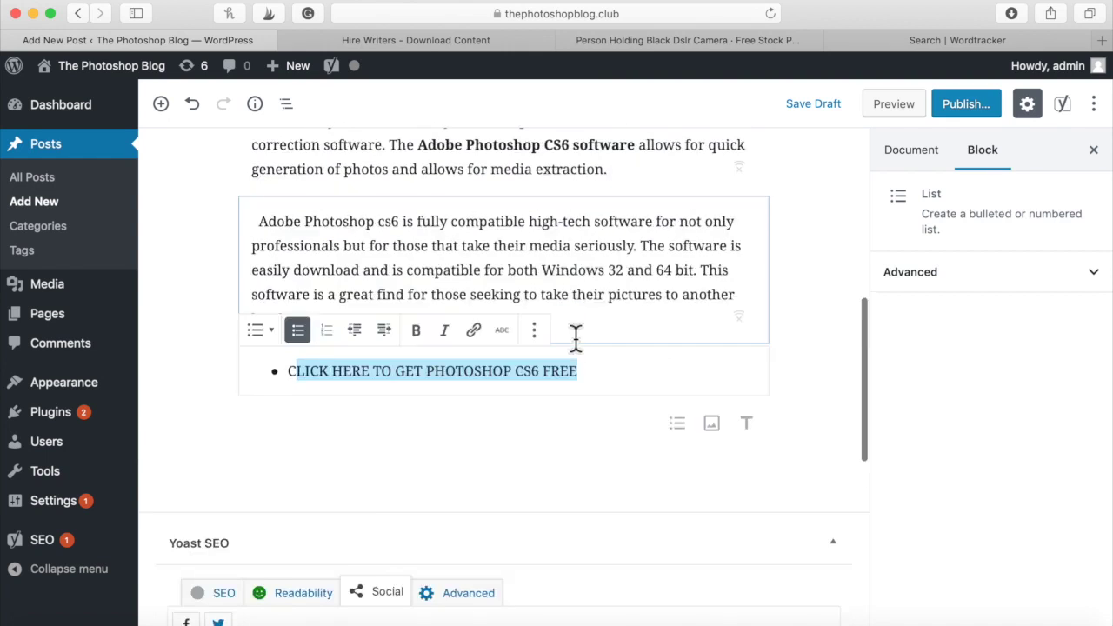
Deselect the call-to-action list text and check the post's document settings, including its tags and featured image
scroll(576, 339, "up", 1)
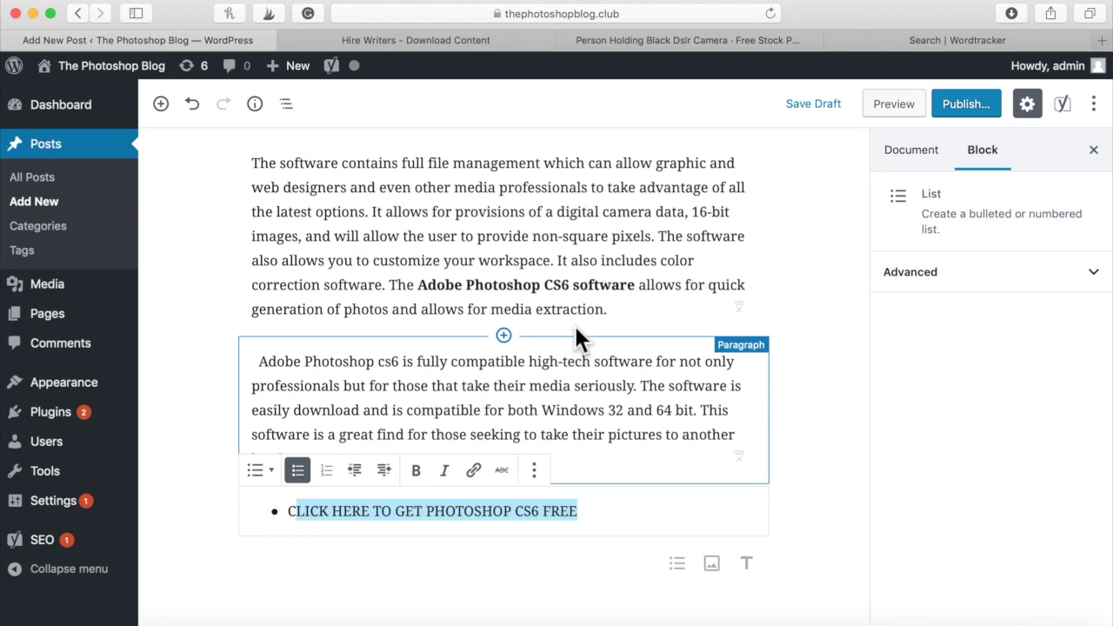
left_click(588, 512)
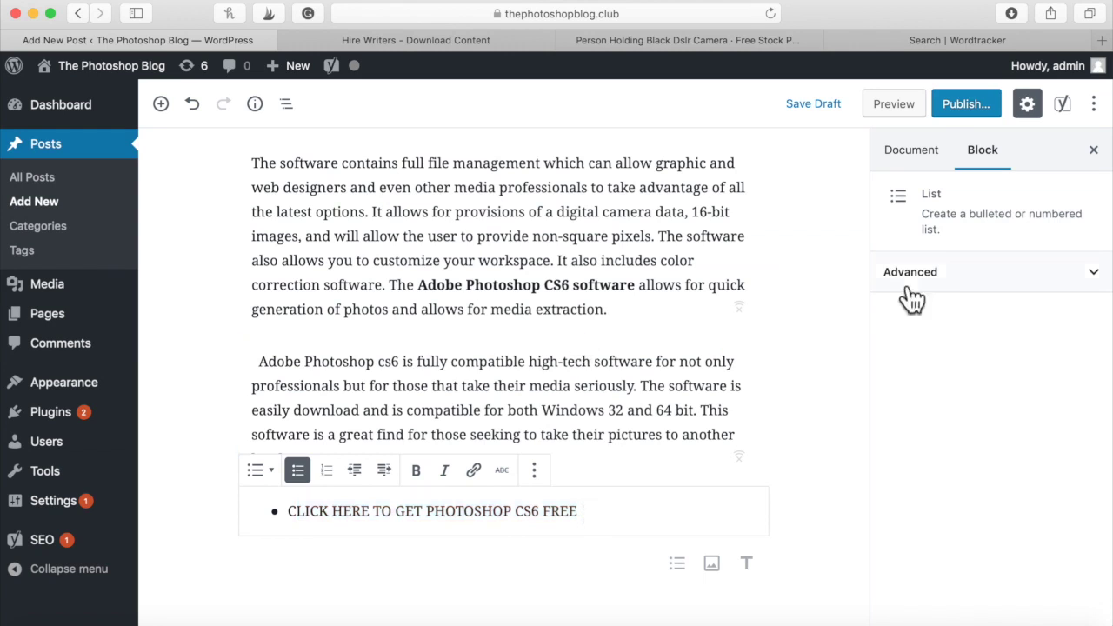
left_click(932, 156)
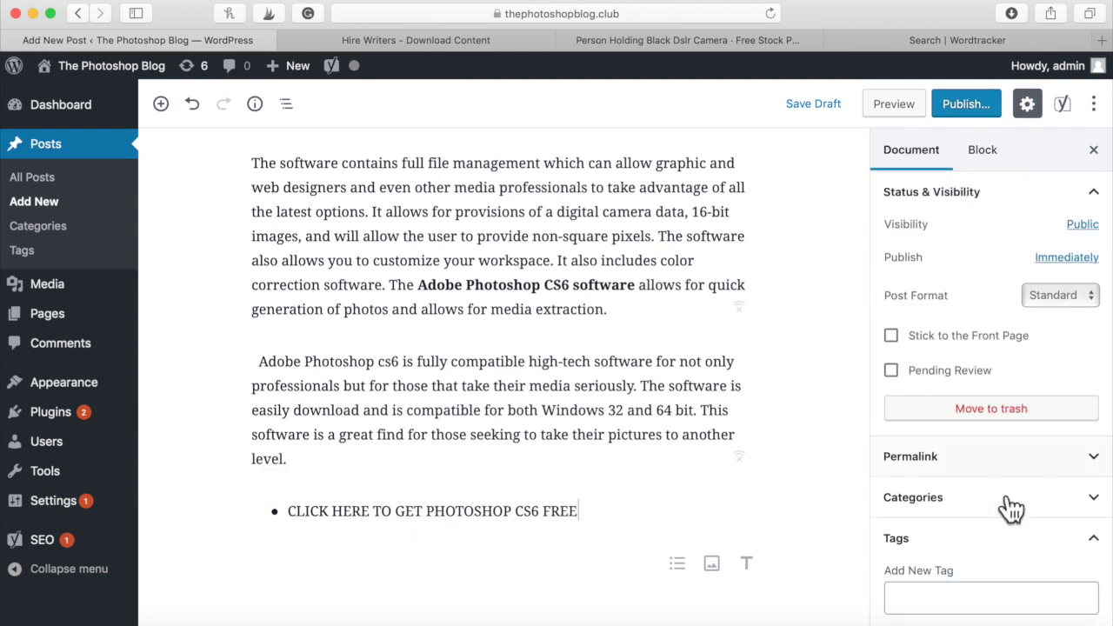
scroll(1016, 579, "down", 4)
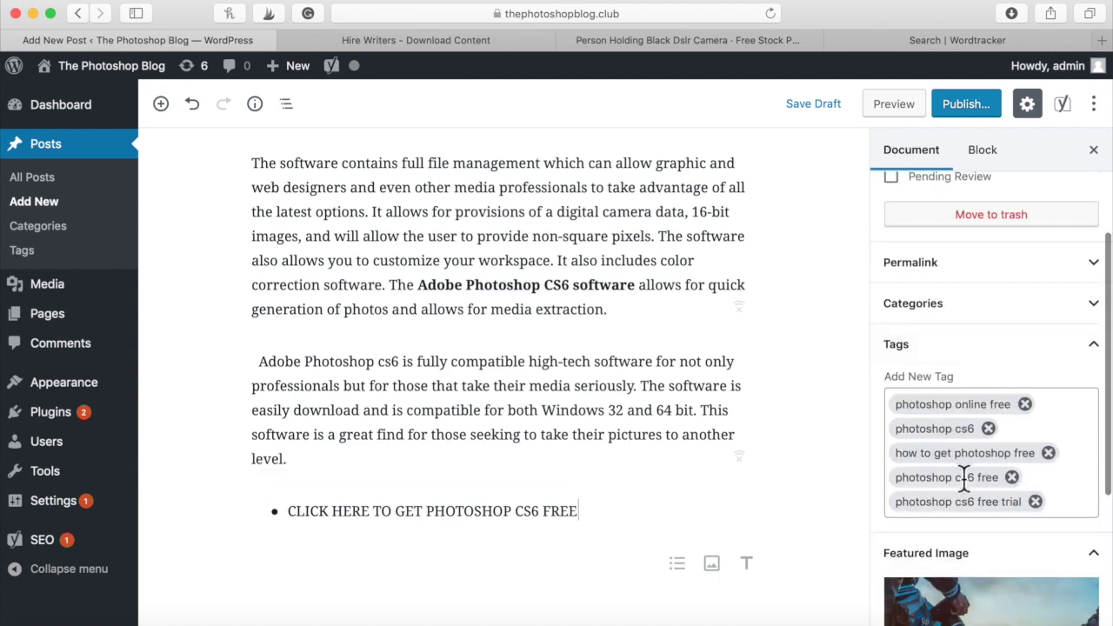
scroll(957, 403, "up", 3)
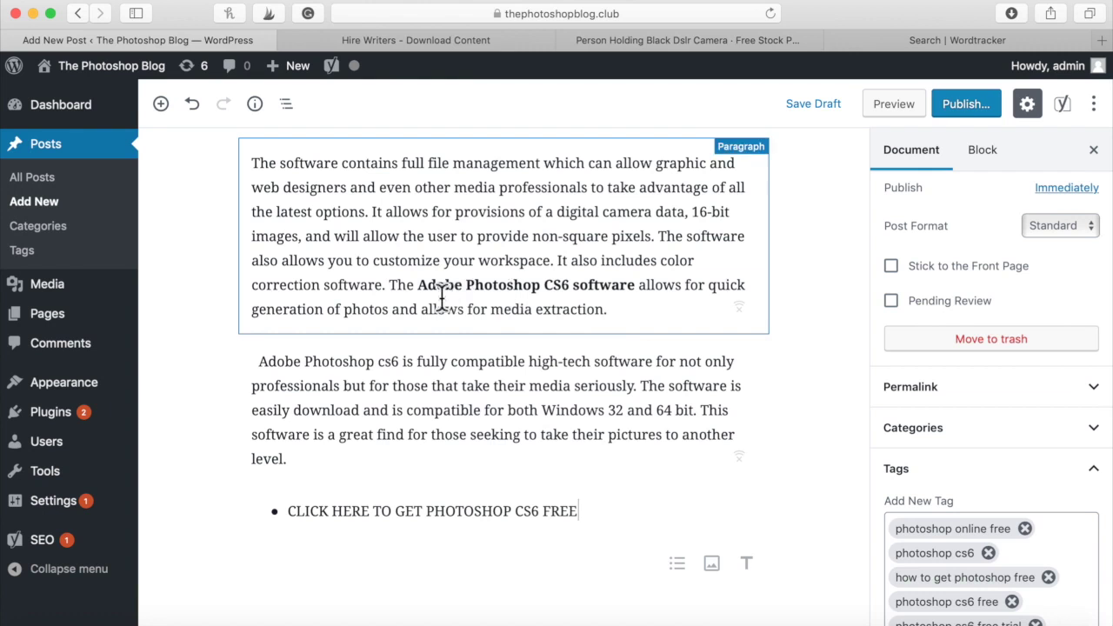
Review the whole post from the title through the paragraphs and call-to-action item to the Yoast SEO social settings
scroll(626, 281, "up", 5)
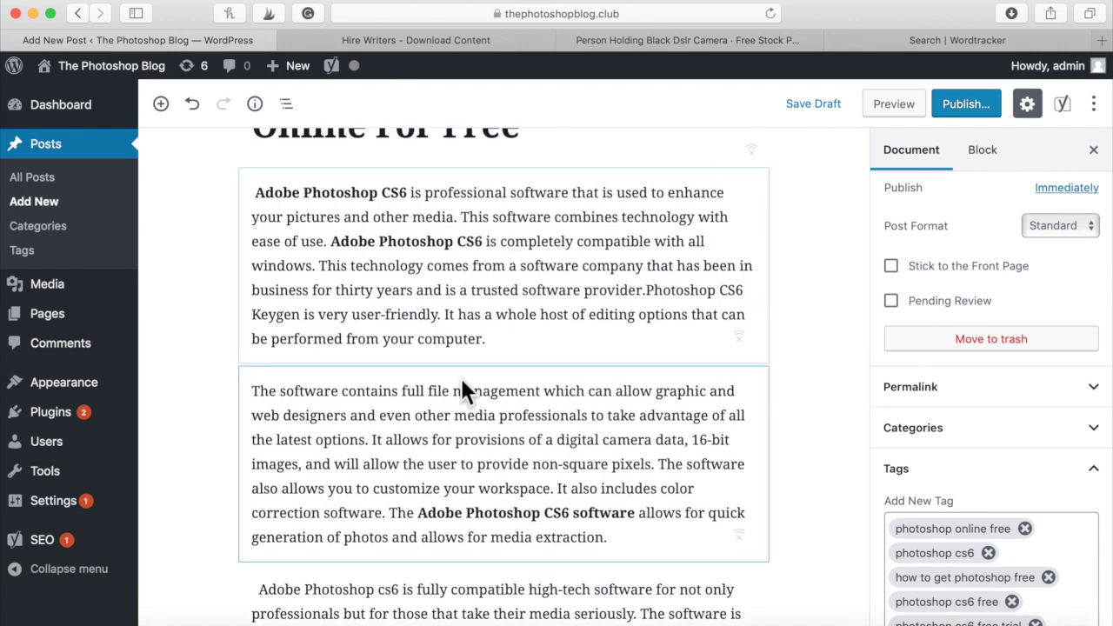
scroll(462, 383, "up", 3)
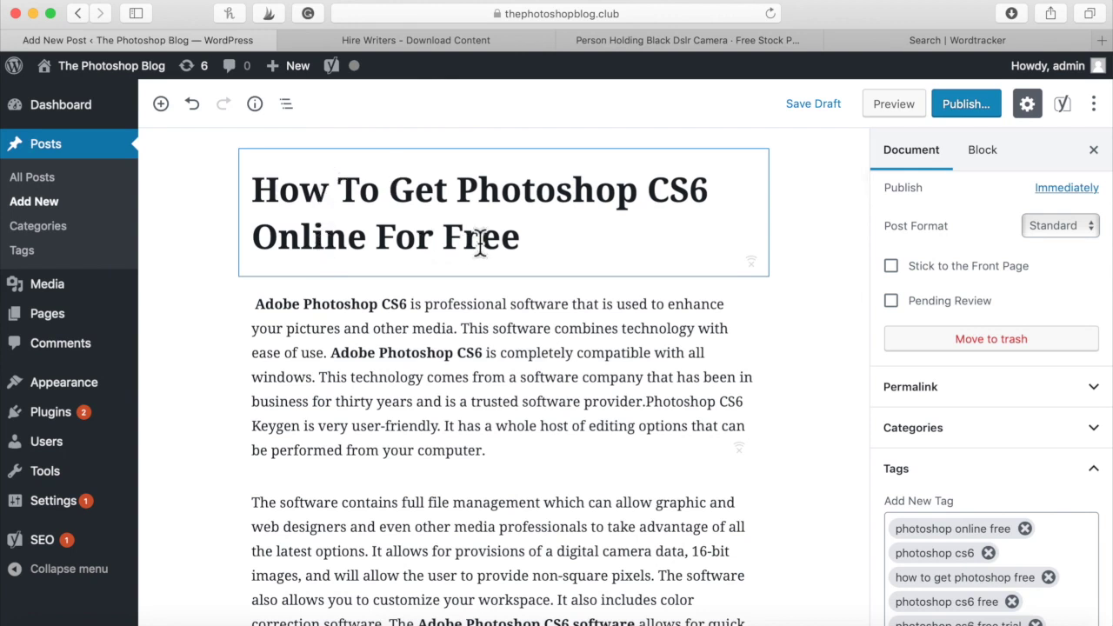
scroll(527, 366, "down", 10)
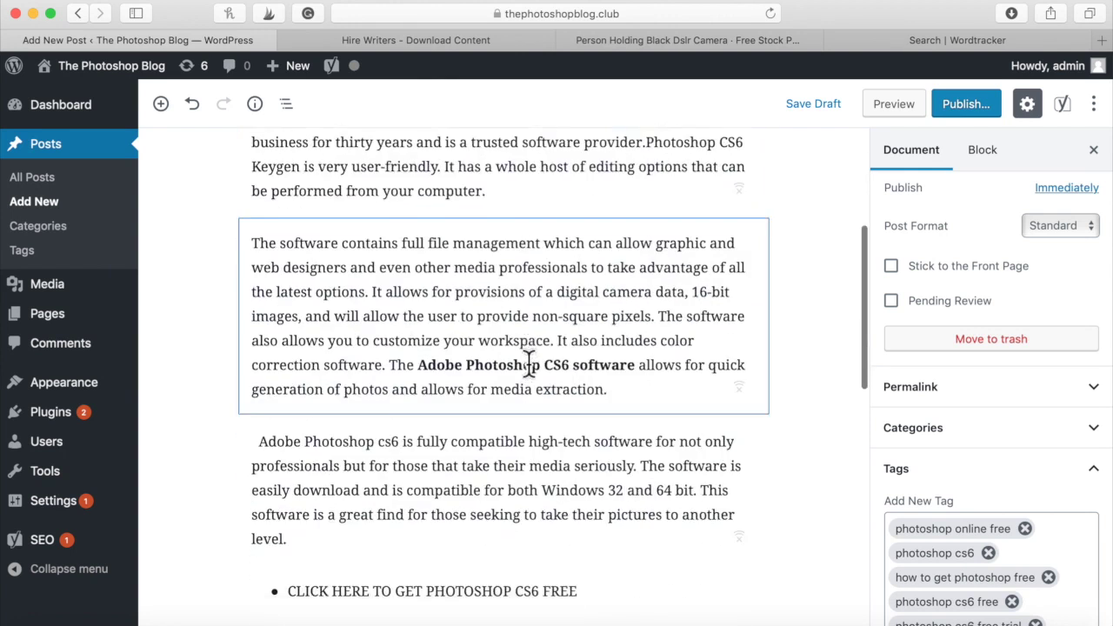
scroll(528, 364, "up", 10)
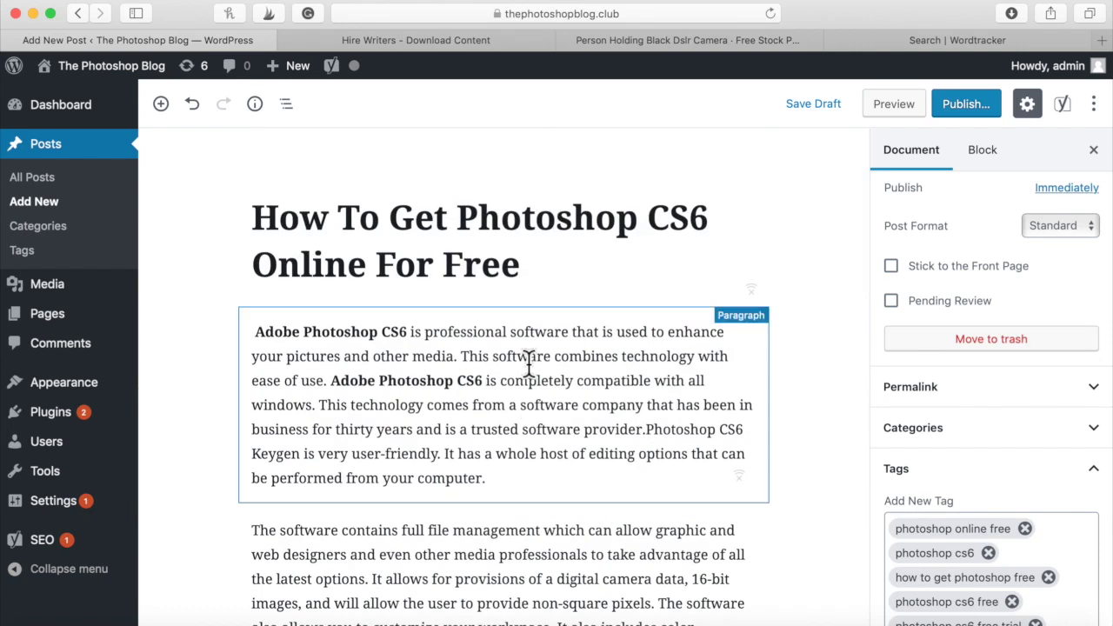
scroll(528, 365, "down", 1)
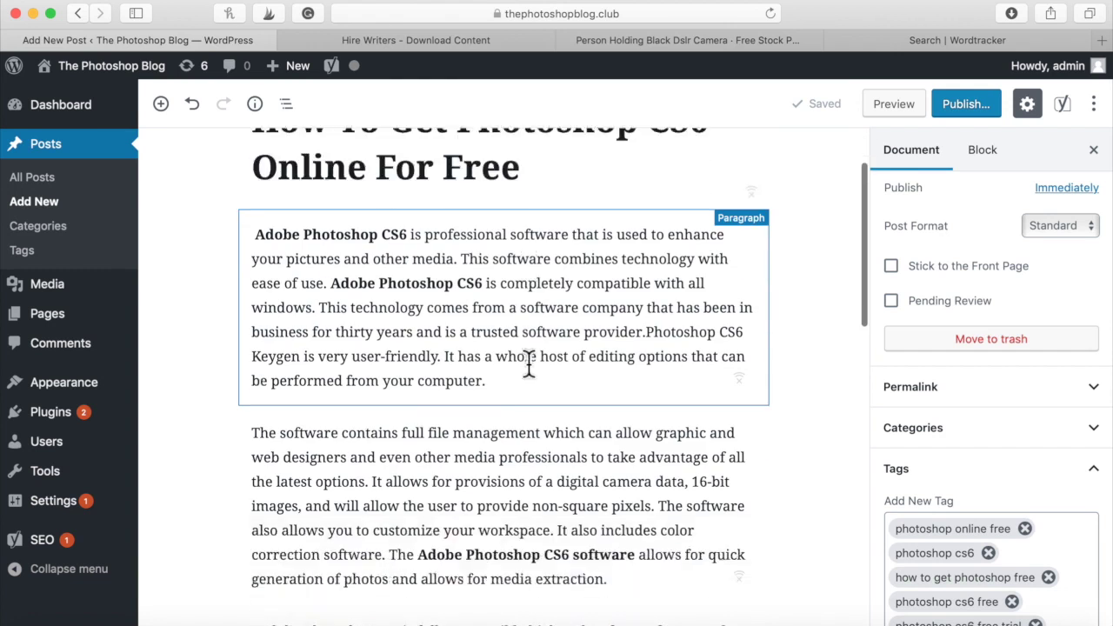
scroll(529, 365, "down", 3)
scroll(528, 366, "down", 5)
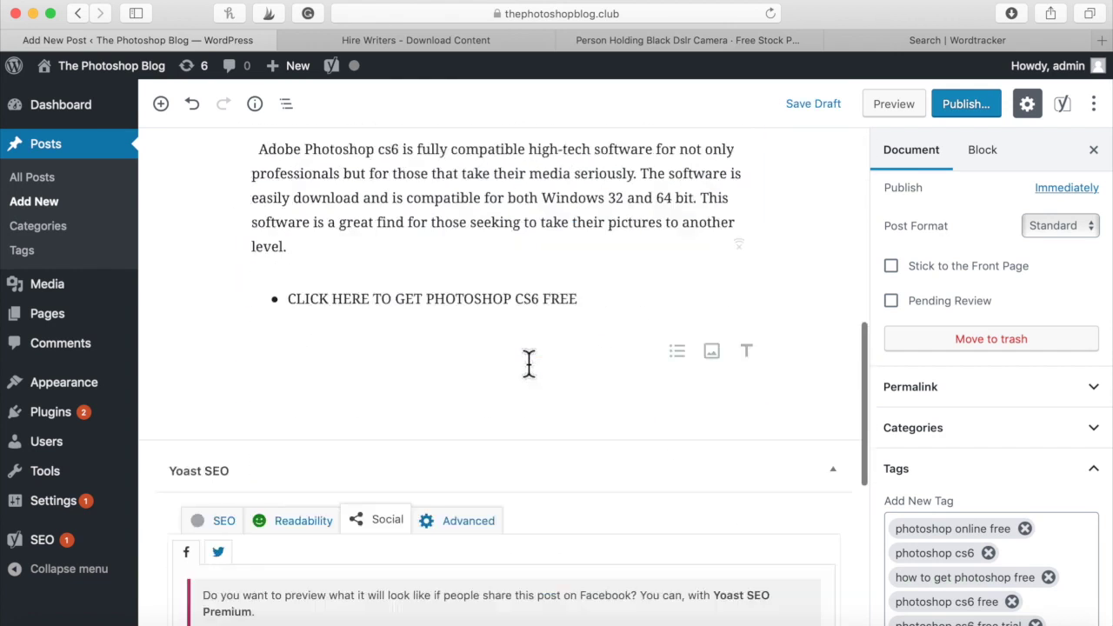
scroll(529, 363, "down", 1)
left_click(453, 277)
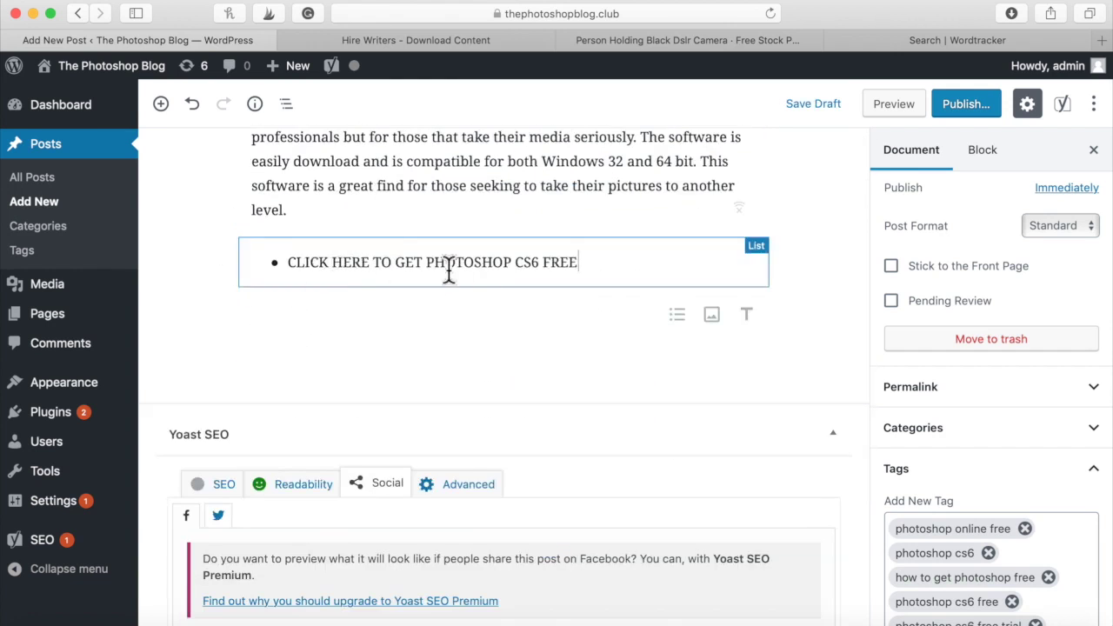
scroll(462, 449, "down", 3)
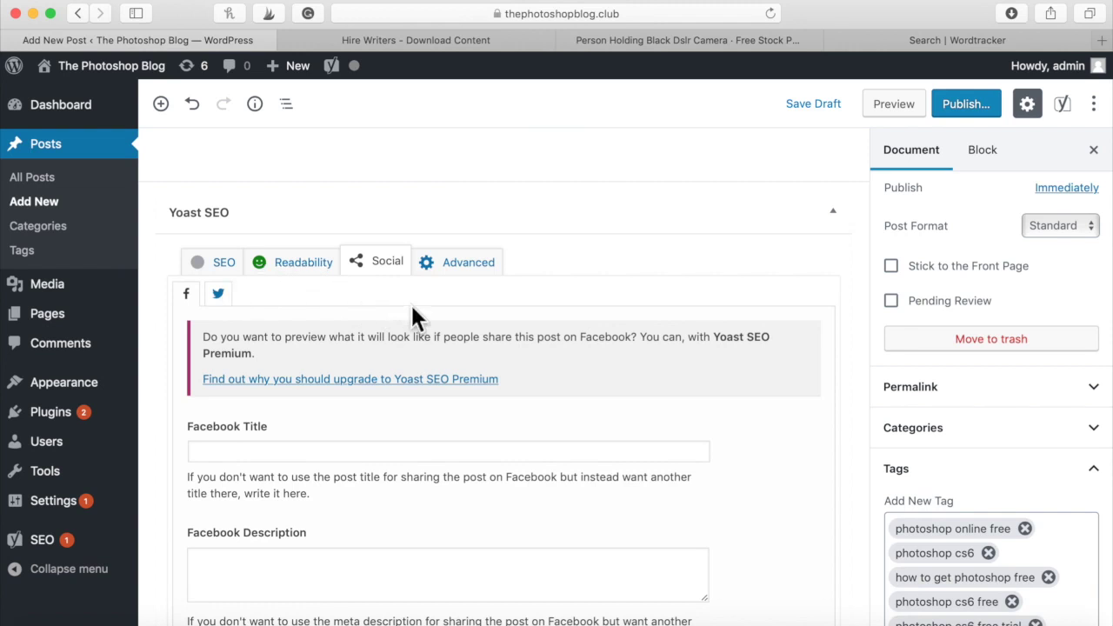
scroll(411, 303, "up", 5)
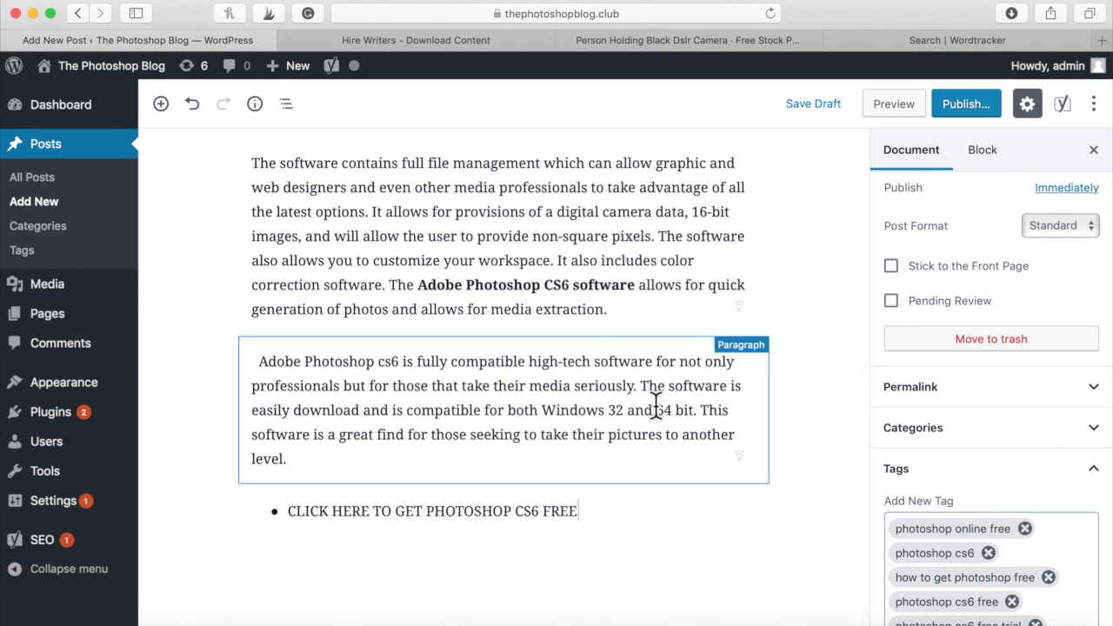
scroll(657, 407, "up", 5)
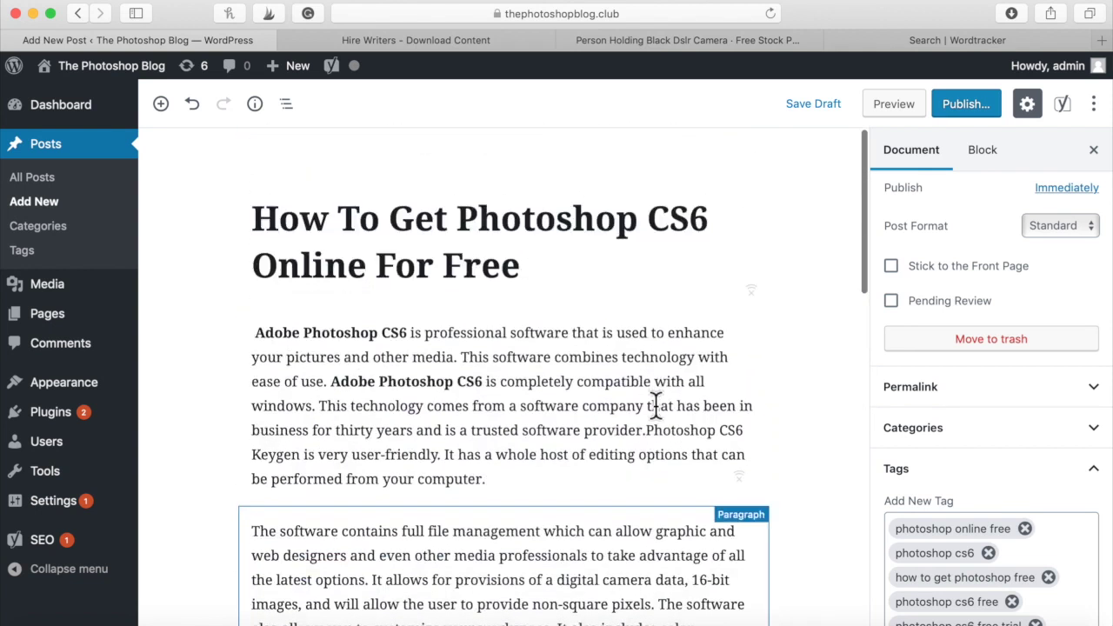
Add an empty paragraph between the post's first and second paragraphs
scroll(654, 400, "down", 5)
scroll(654, 401, "up", 3)
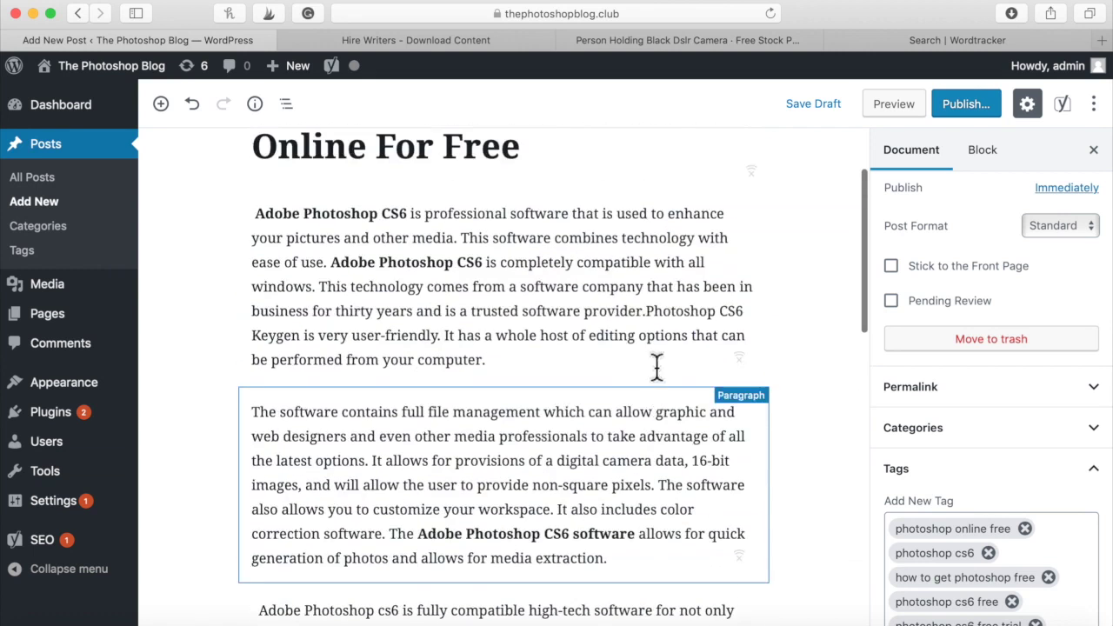
left_click(511, 372)
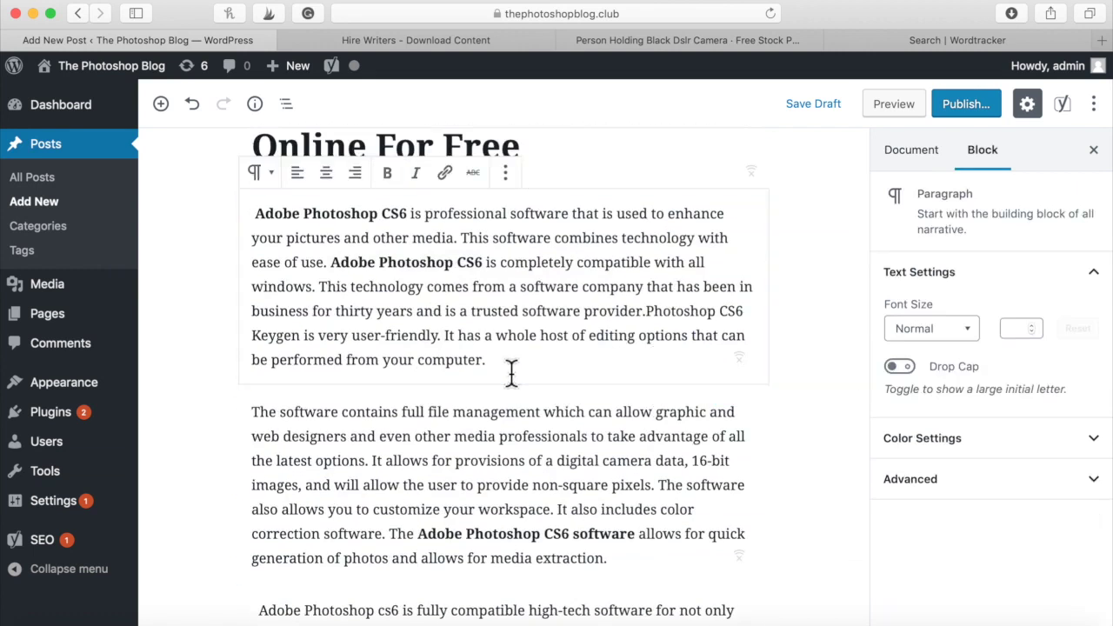
key("Return")
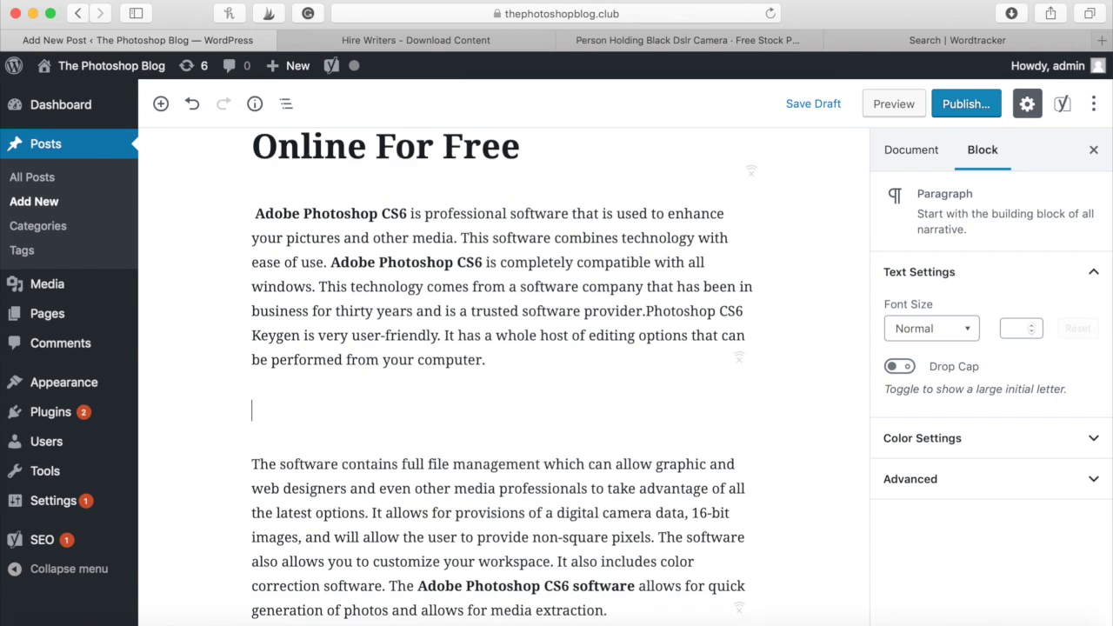
Switch to Pexels, download the photo of the woman in a hat holding a Canon camera in Small size, and close its preview
left_click(664, 43)
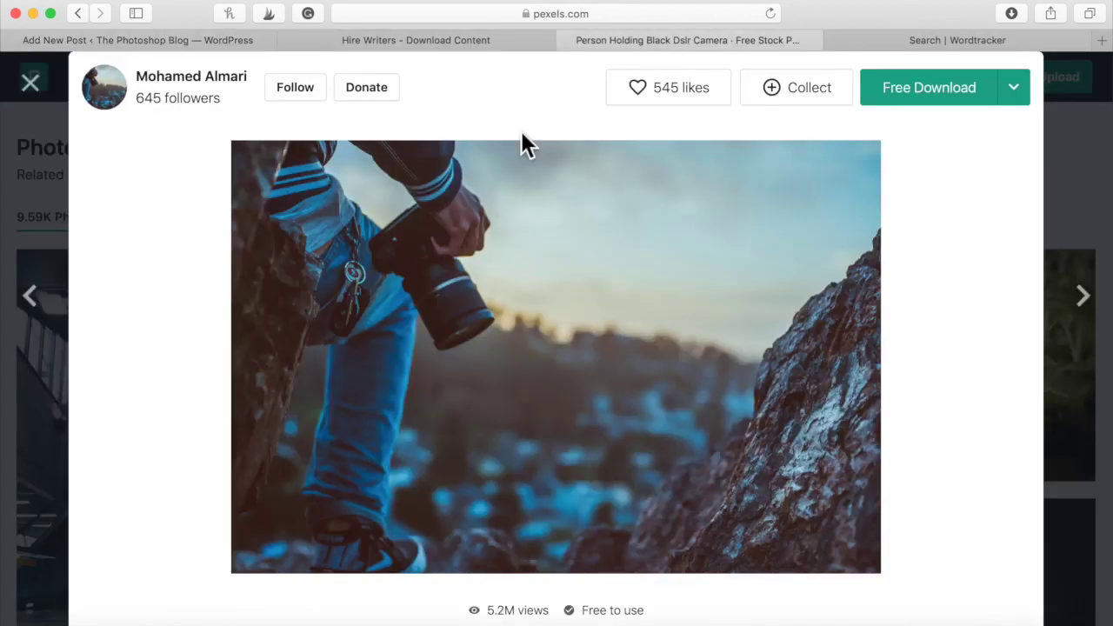
left_click(67, 96)
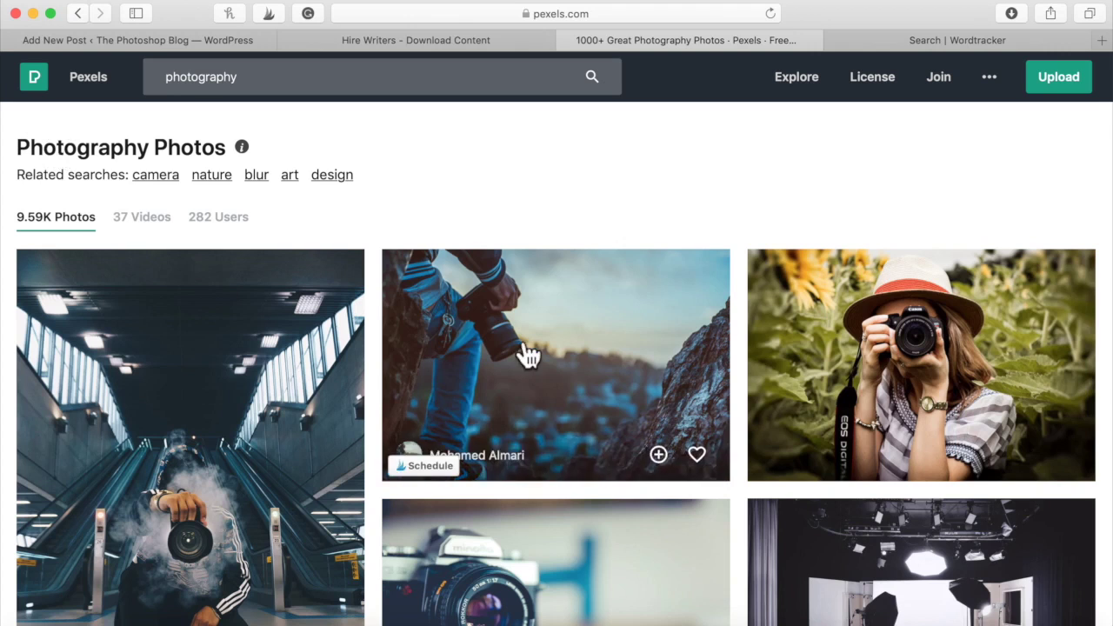
scroll(522, 355, "down", 2)
left_click(901, 258)
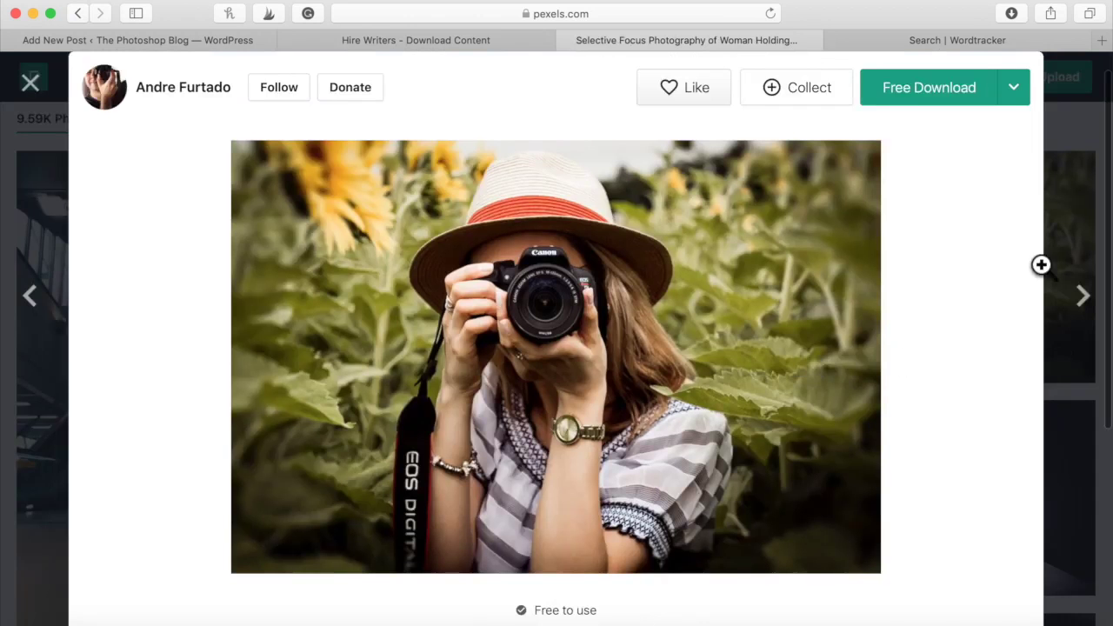
left_click(1014, 90)
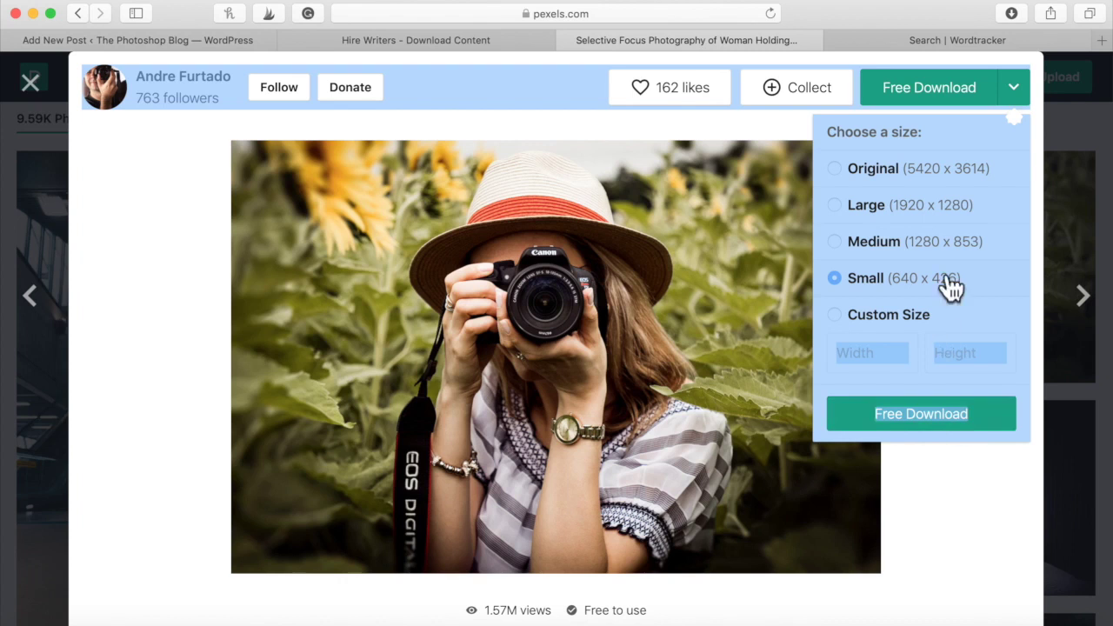
left_click(961, 424)
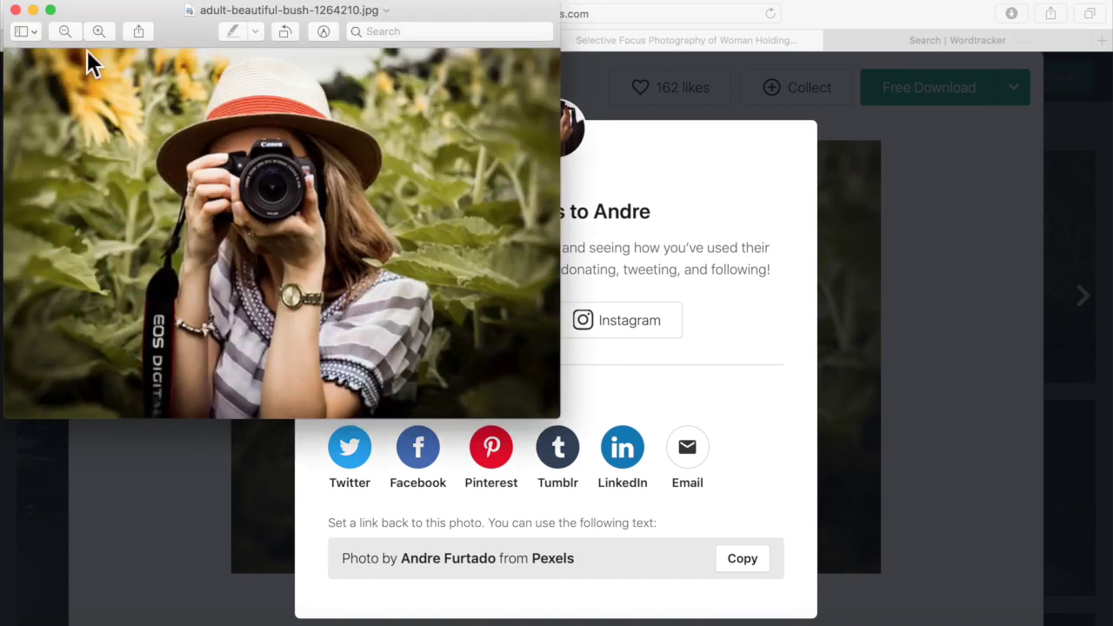
left_click(16, 9)
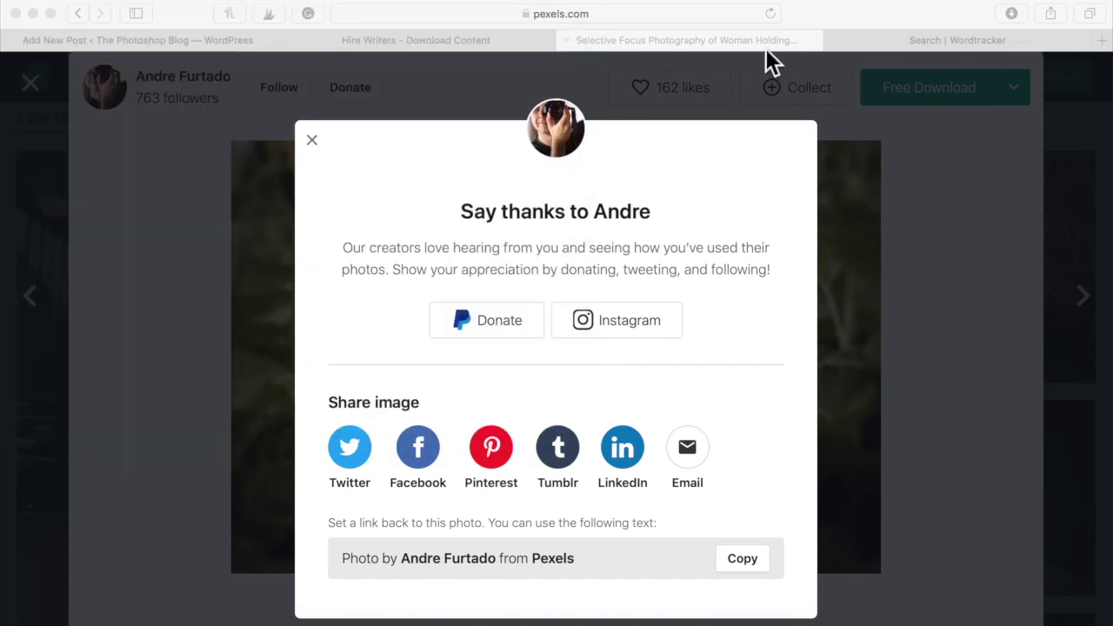
Rename the downloaded adult-beautiful-bush-1264210.jpg to photoshop-free-how-to-get-online-cs6.jpg in the Downloads folder, and close the folder and the Pexels thank-you message
left_click(1012, 20)
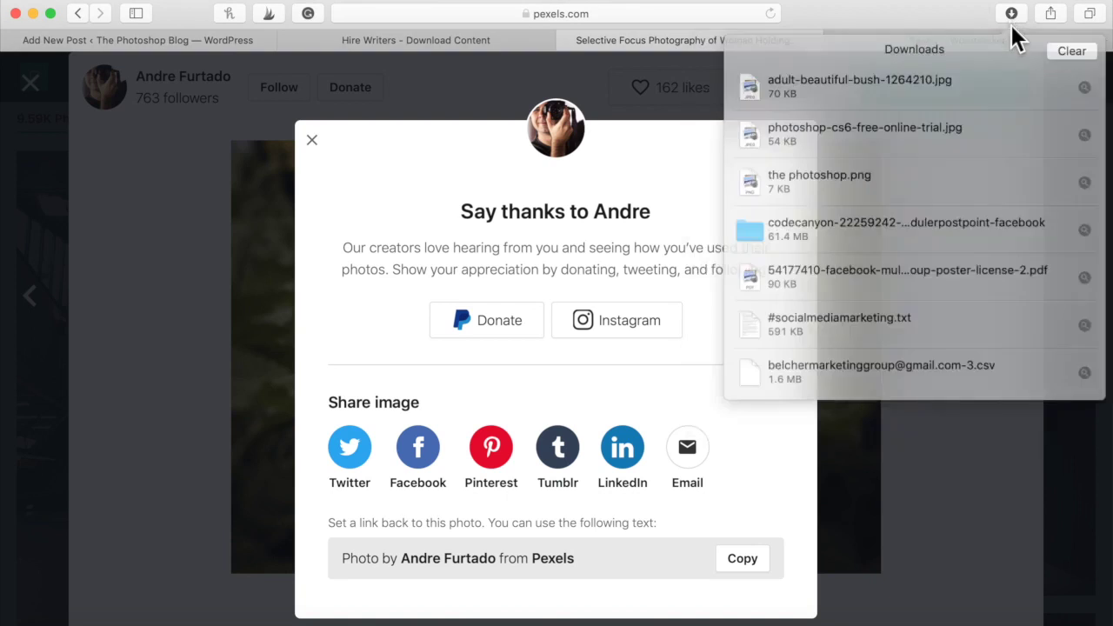
left_click(1082, 85)
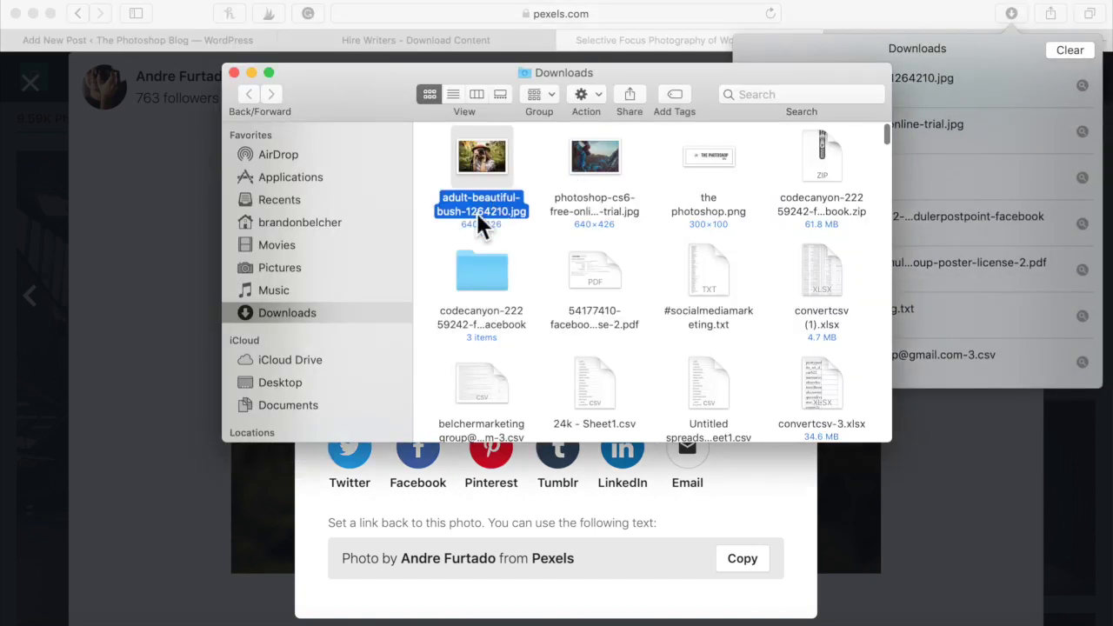
right_click(480, 213)
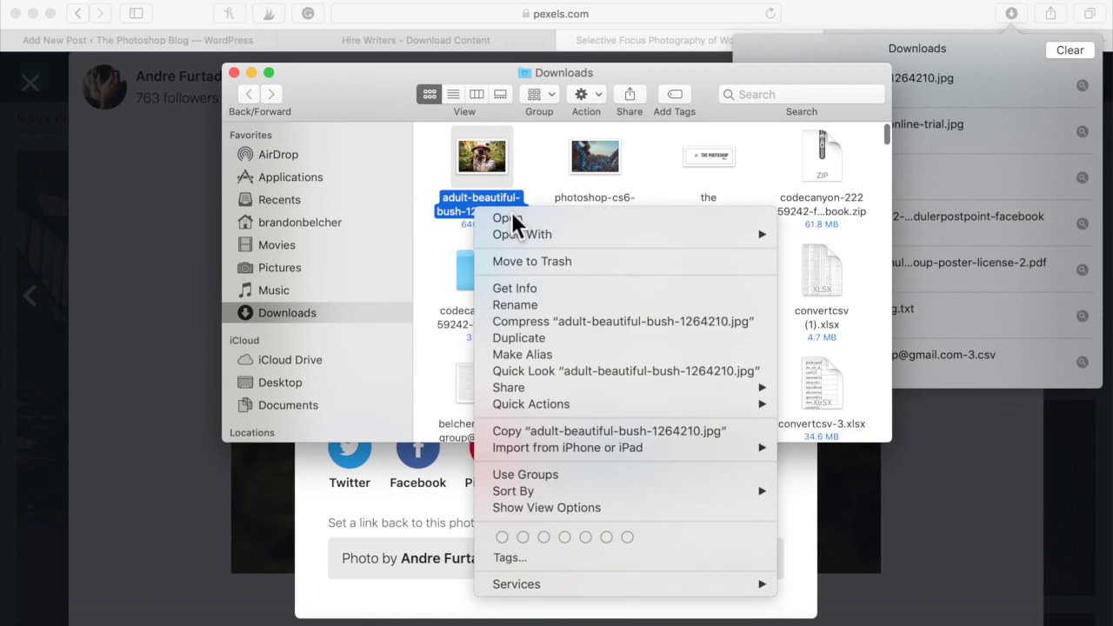
left_click(529, 306)
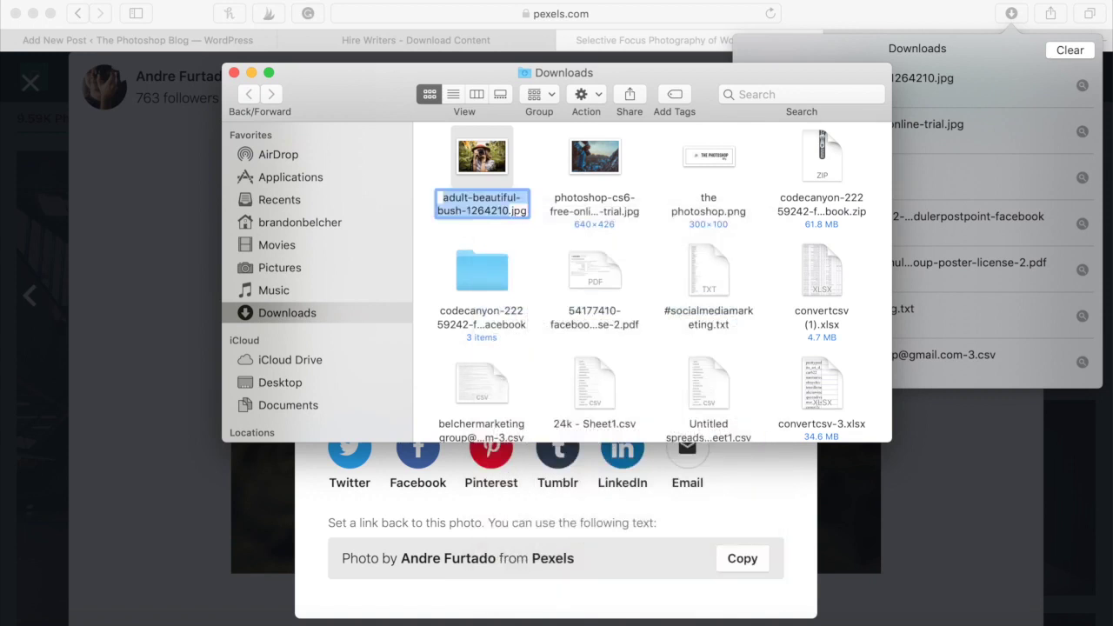
type("photoshop-free-how")
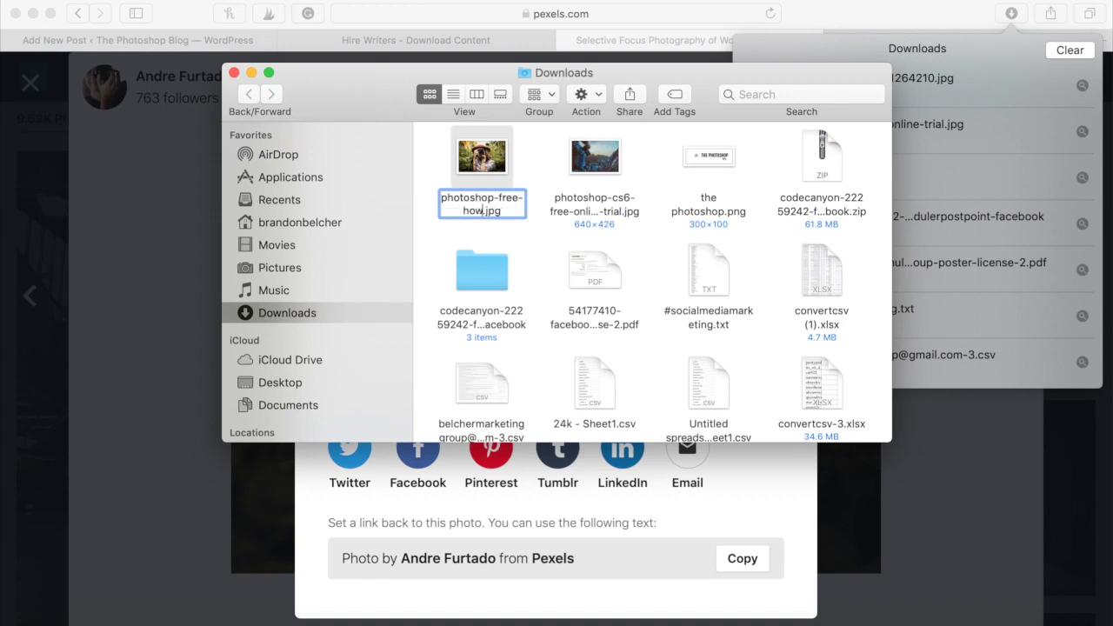
type("-to-get-online-cs6")
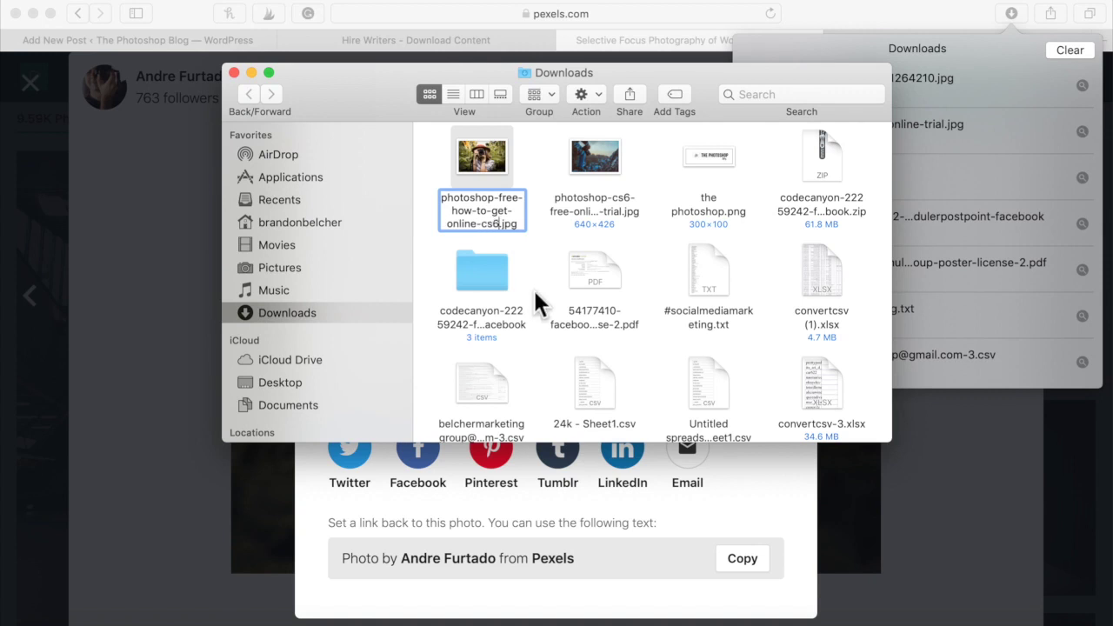
left_click(538, 282)
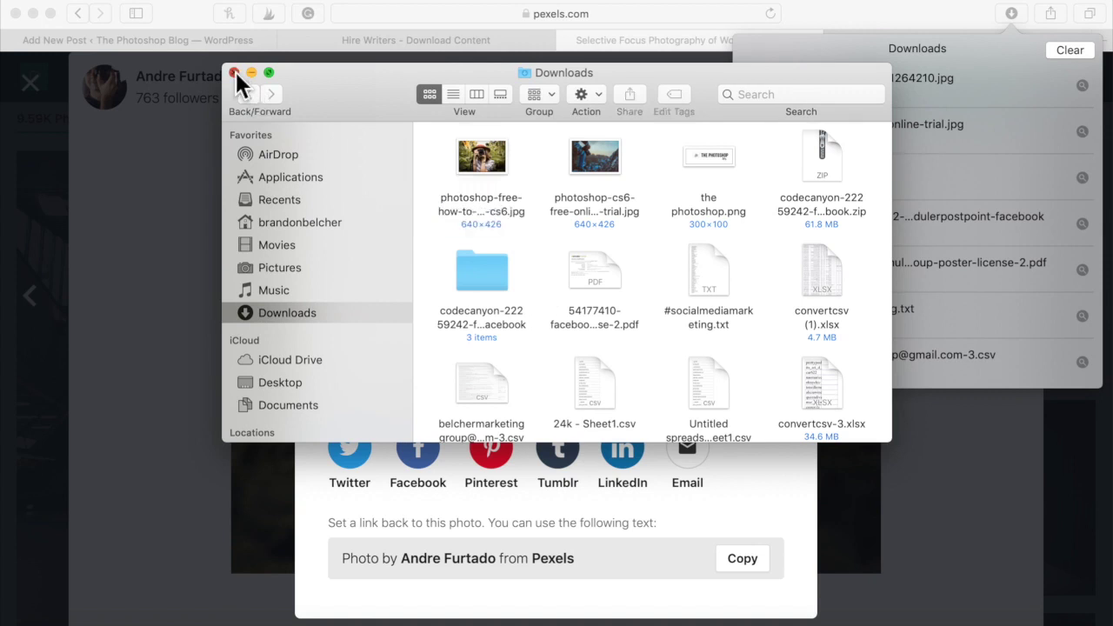
left_click(234, 72)
left_click(311, 143)
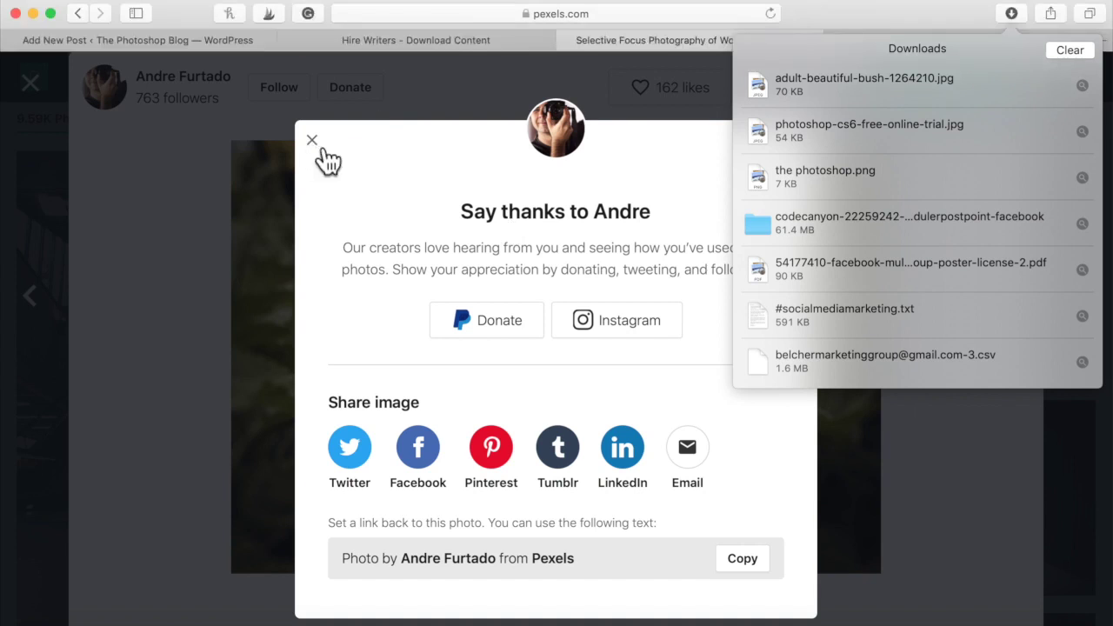
left_click(319, 148)
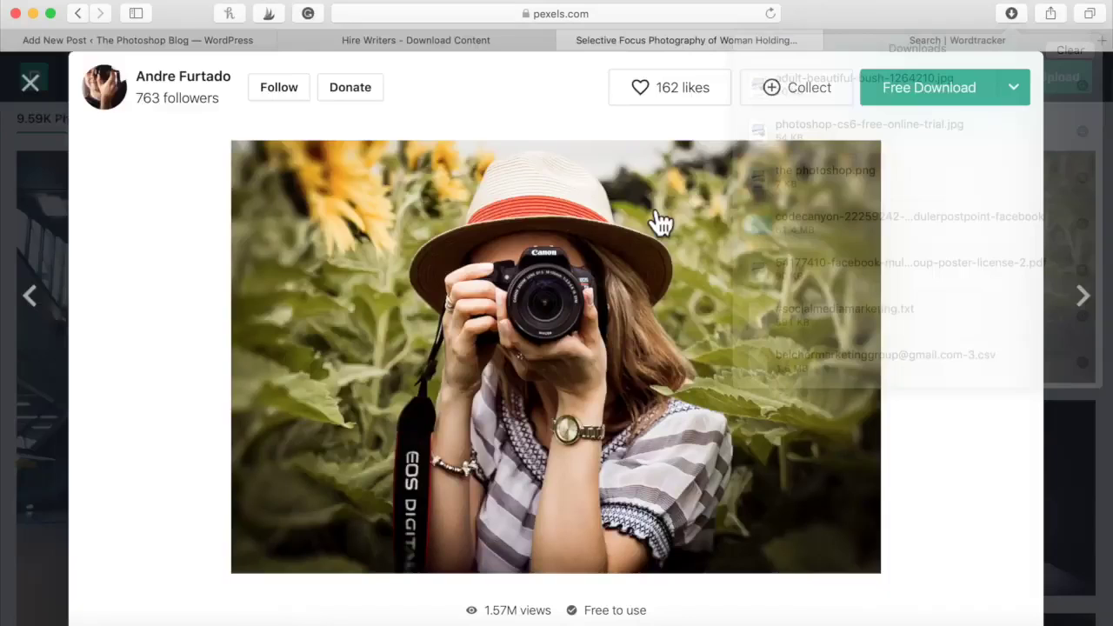
Return to the WordPress post and upload photoshop-free-how-to-get-online-cs6.jpg as an image block between the first and second paragraphs
left_click(177, 43)
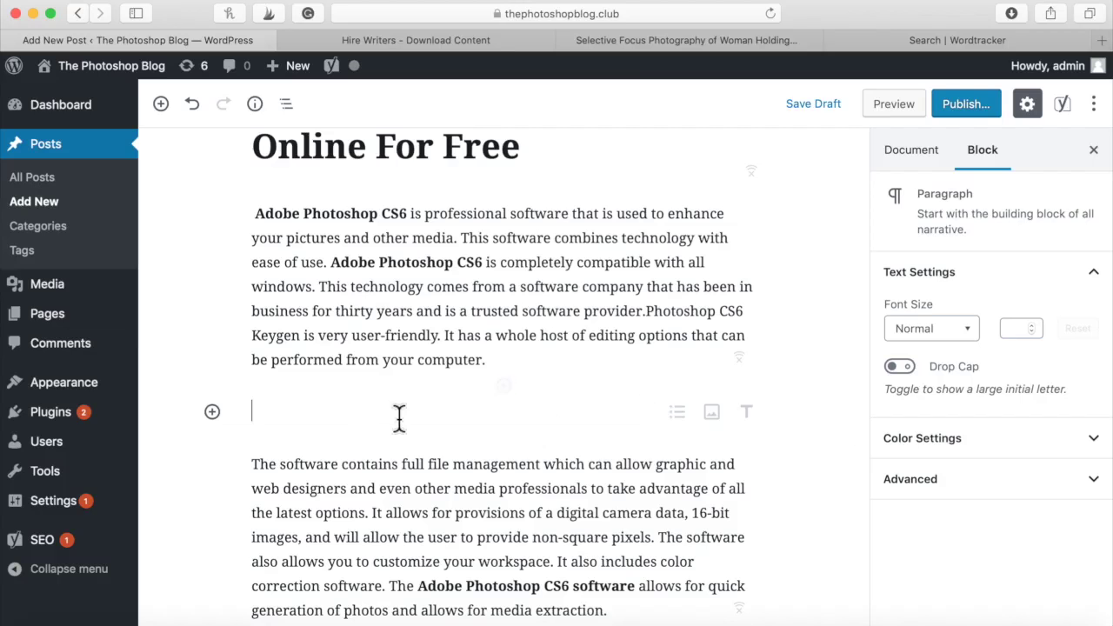
left_click(712, 412)
left_click(459, 509)
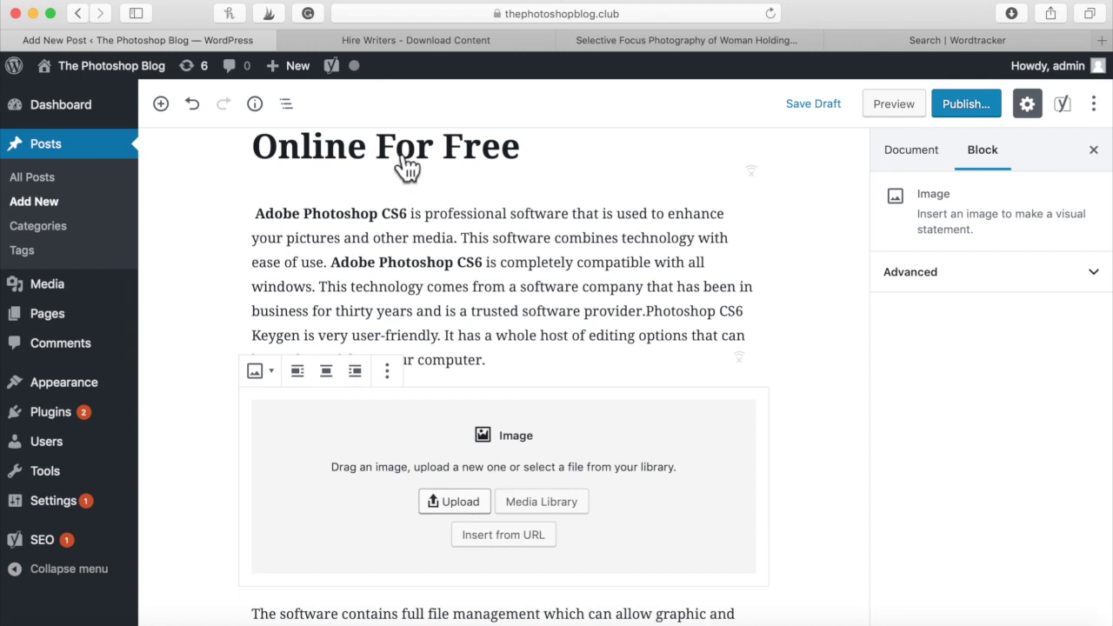
double_click(400, 126)
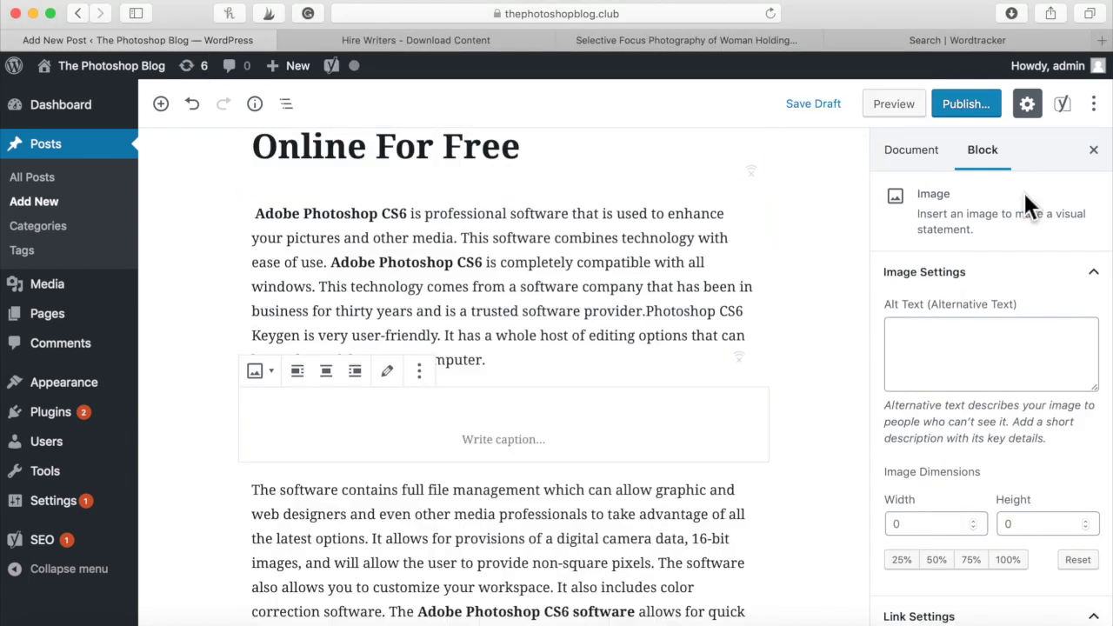
scroll(888, 364, "down", 4)
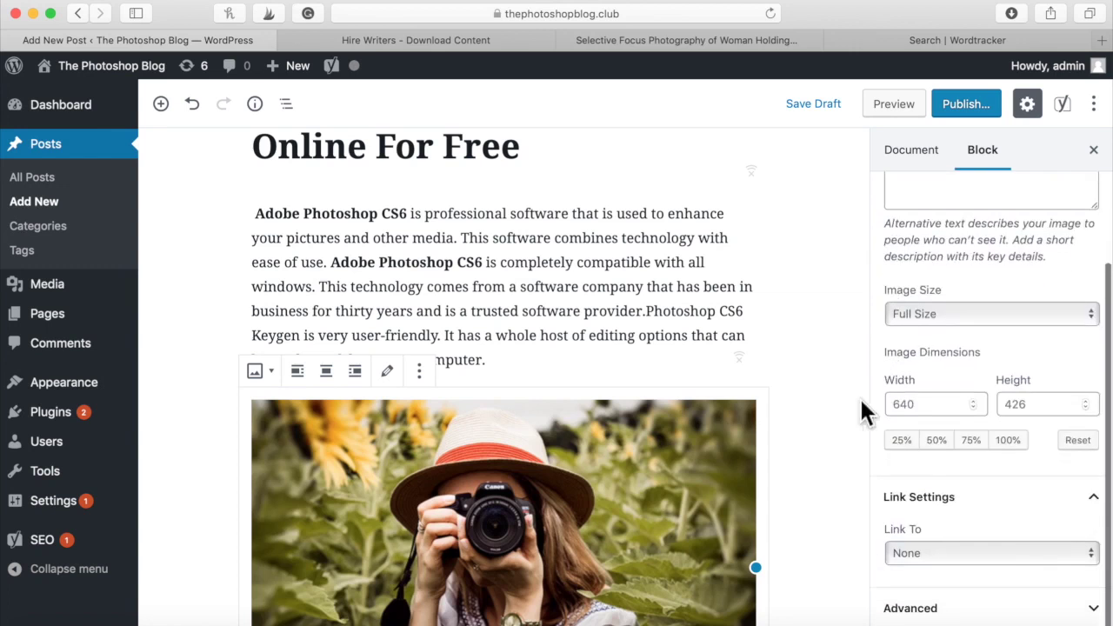
Check the post down to the Yoast SEO section and publish it immediately with public visibility
scroll(859, 396, "down", 15)
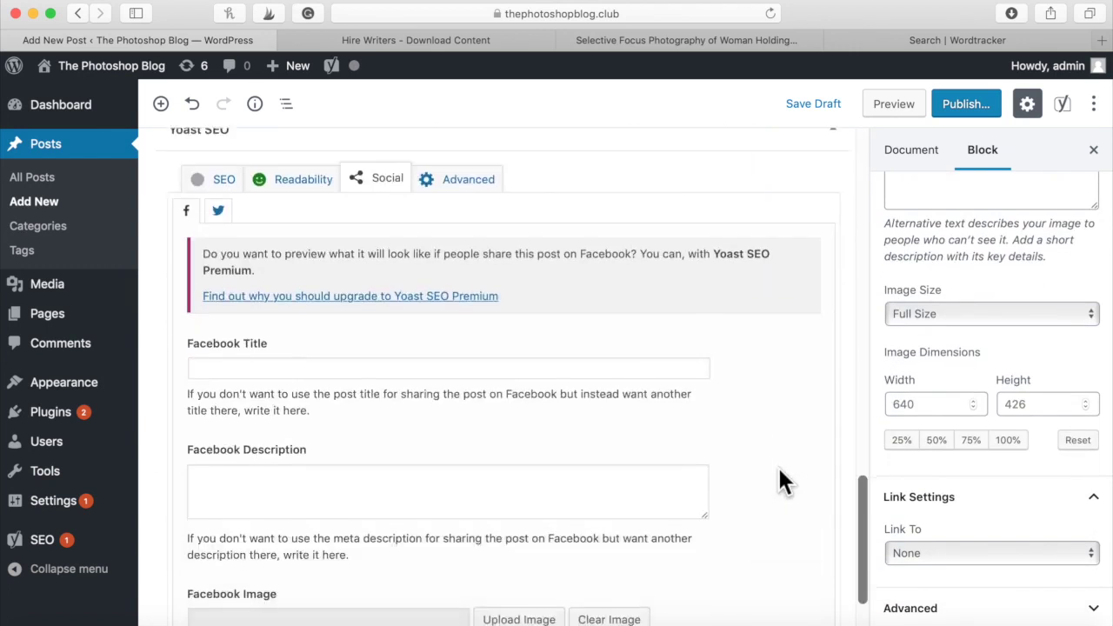
scroll(778, 482, "up", 15)
left_click(969, 108)
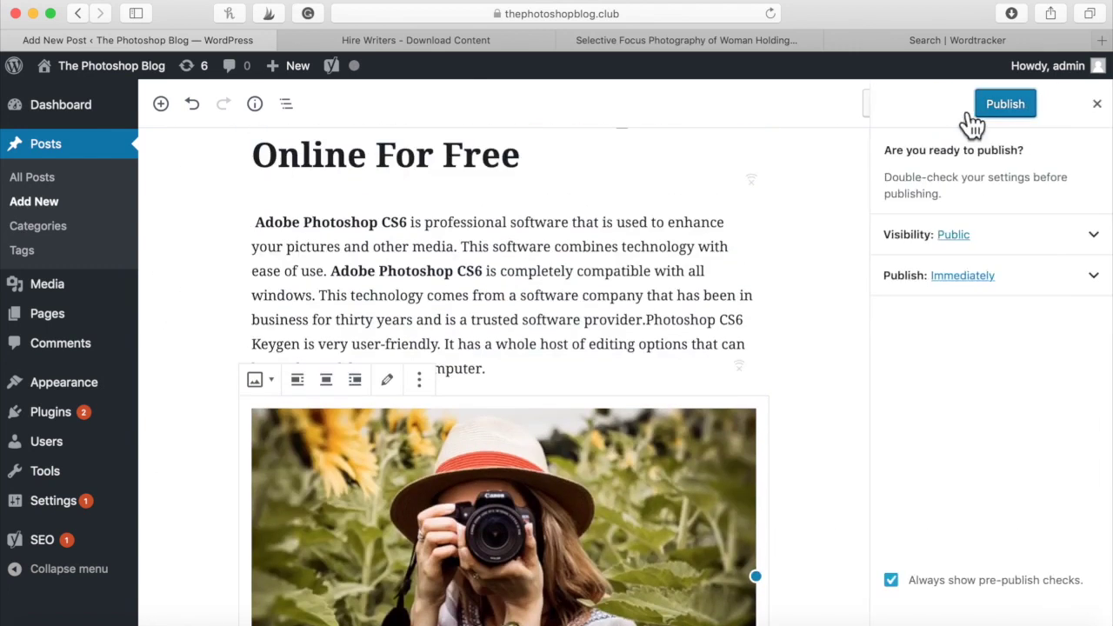
left_click(1004, 108)
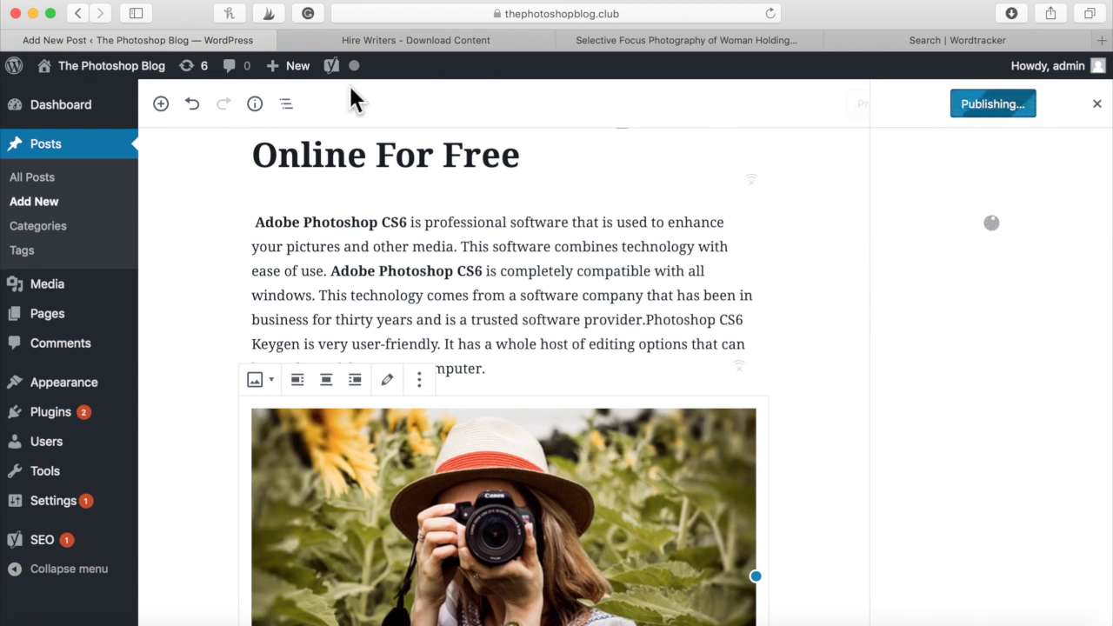
Visit the live blog in a new browser tab and open the post How To Get Photoshop CS6 Online For Free
mouse_move(104, 74)
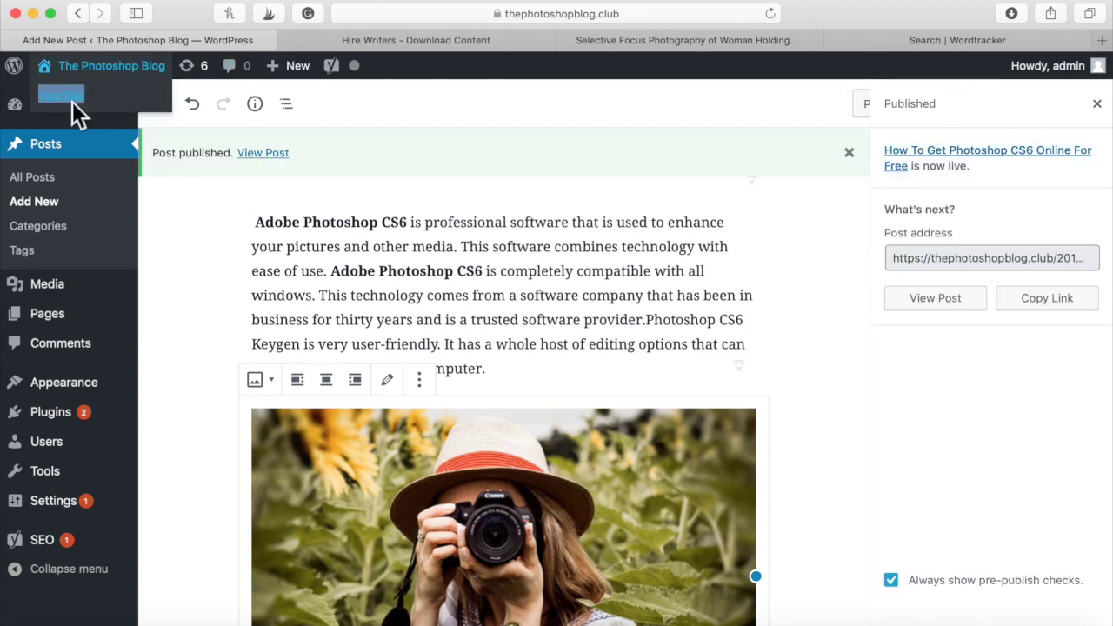
right_click(72, 102)
left_click(112, 108)
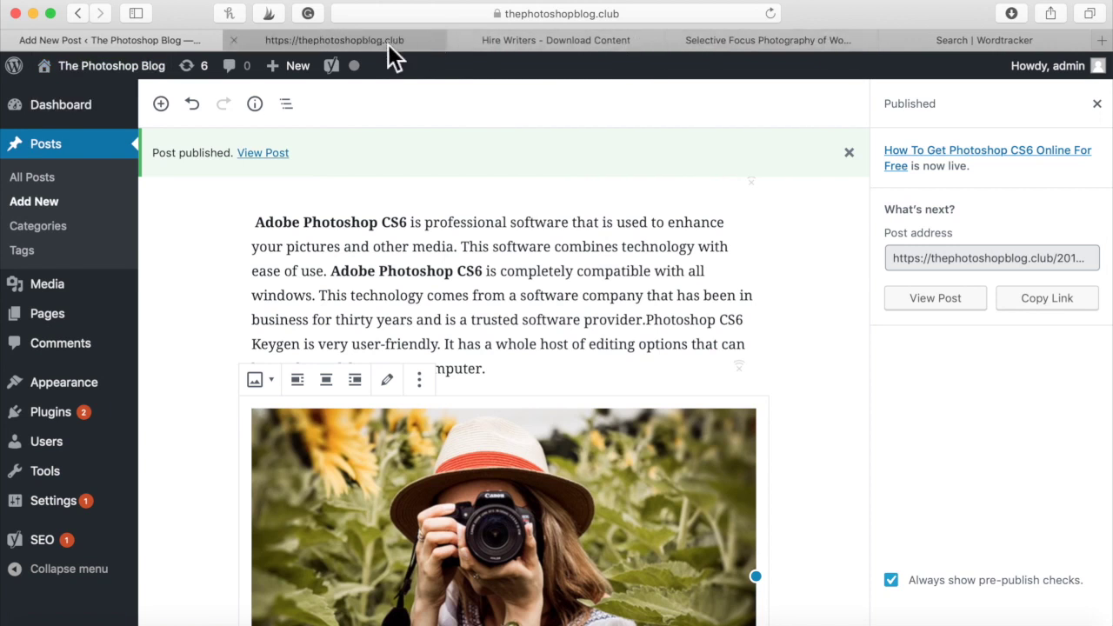
left_click(341, 40)
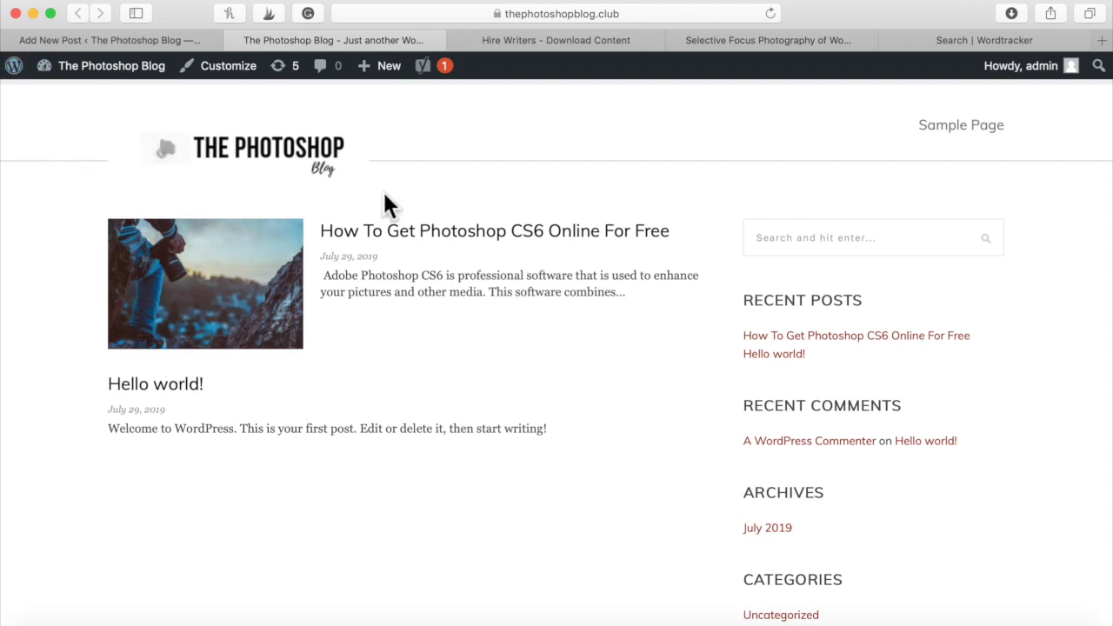
left_click(279, 264)
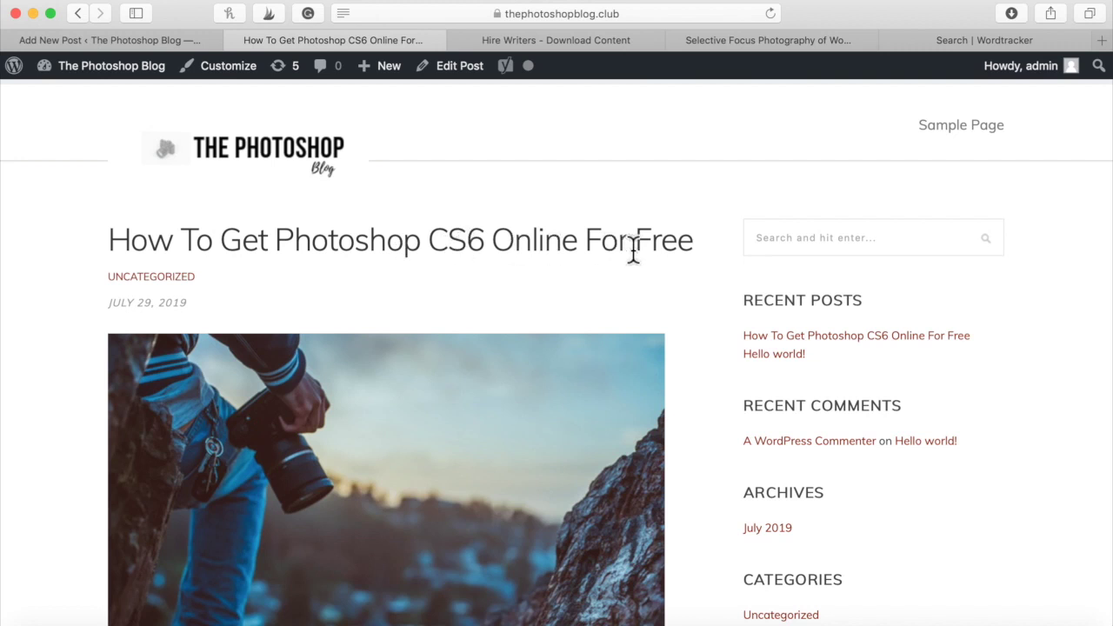
Review the published post's title, featured image, bold keywords, in-text photo, call-to-action line and tags
scroll(216, 298, "down", 5)
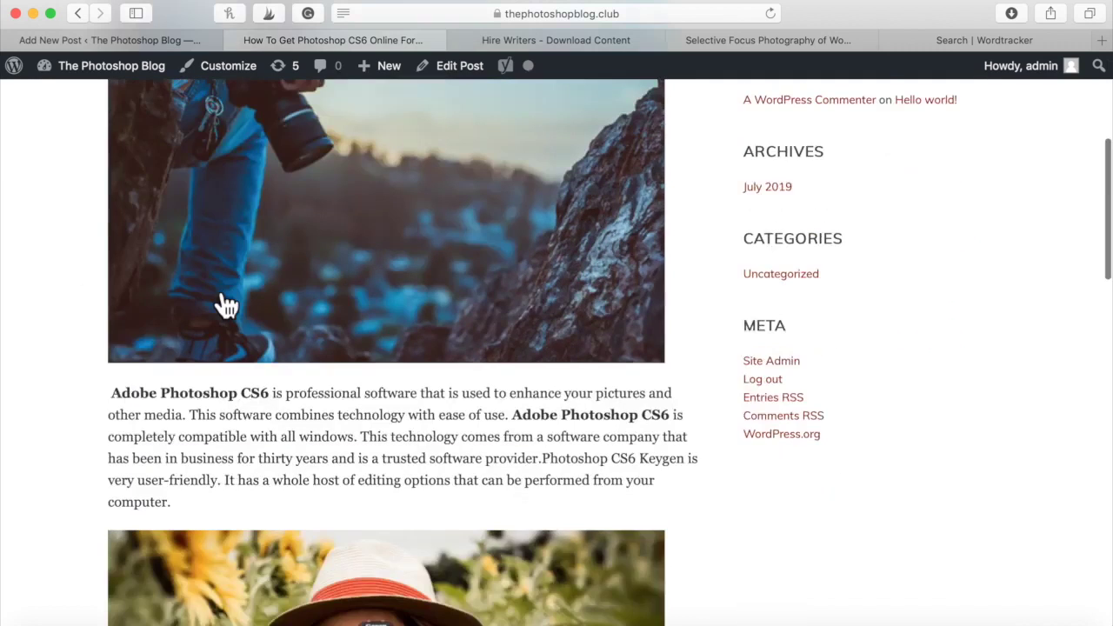
scroll(218, 292, "up", 2)
scroll(322, 261, "down", 2)
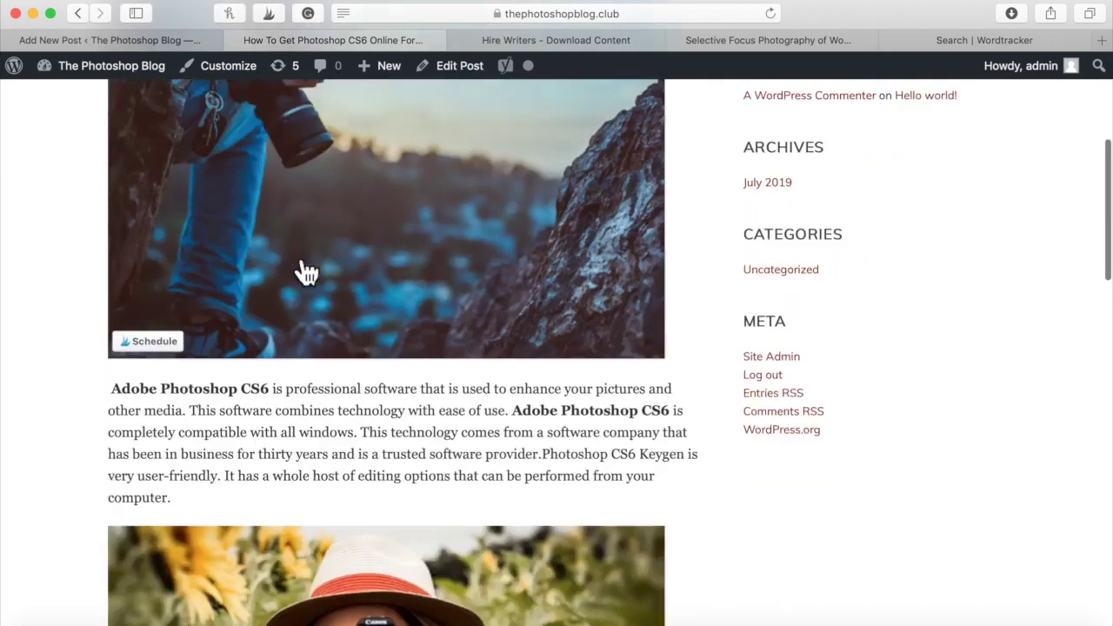
scroll(306, 272, "down", 5)
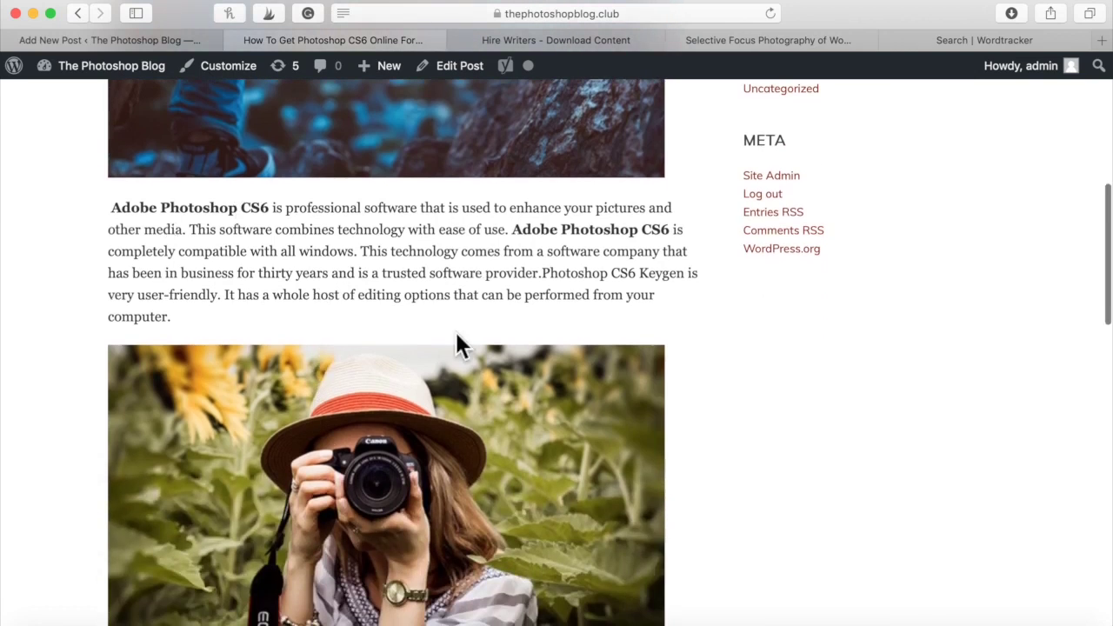
scroll(457, 334, "down", 10)
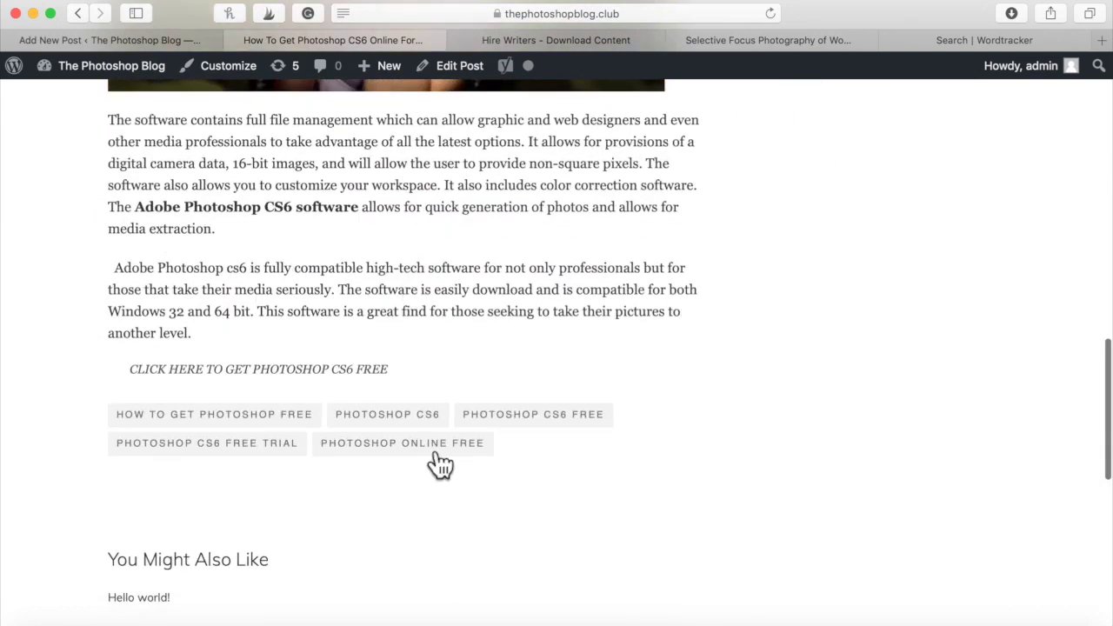
scroll(236, 504, "down", 10)
scroll(241, 512, "up", 20)
scroll(243, 509, "up", 3)
scroll(235, 510, "down", 3)
scroll(235, 509, "up", 3)
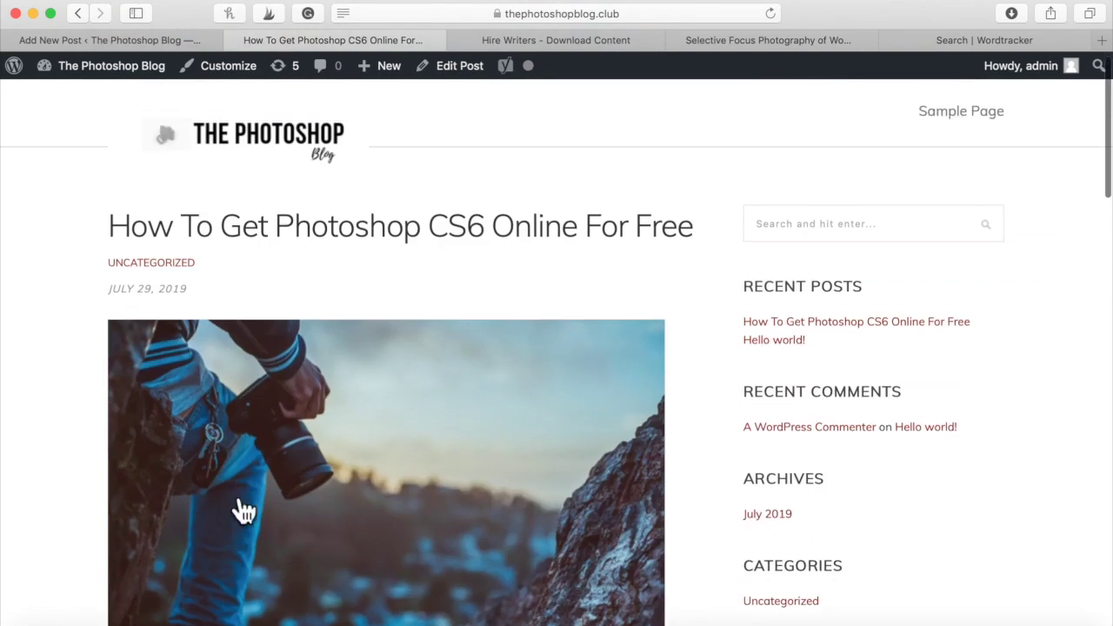
scroll(239, 510, "up", 1)
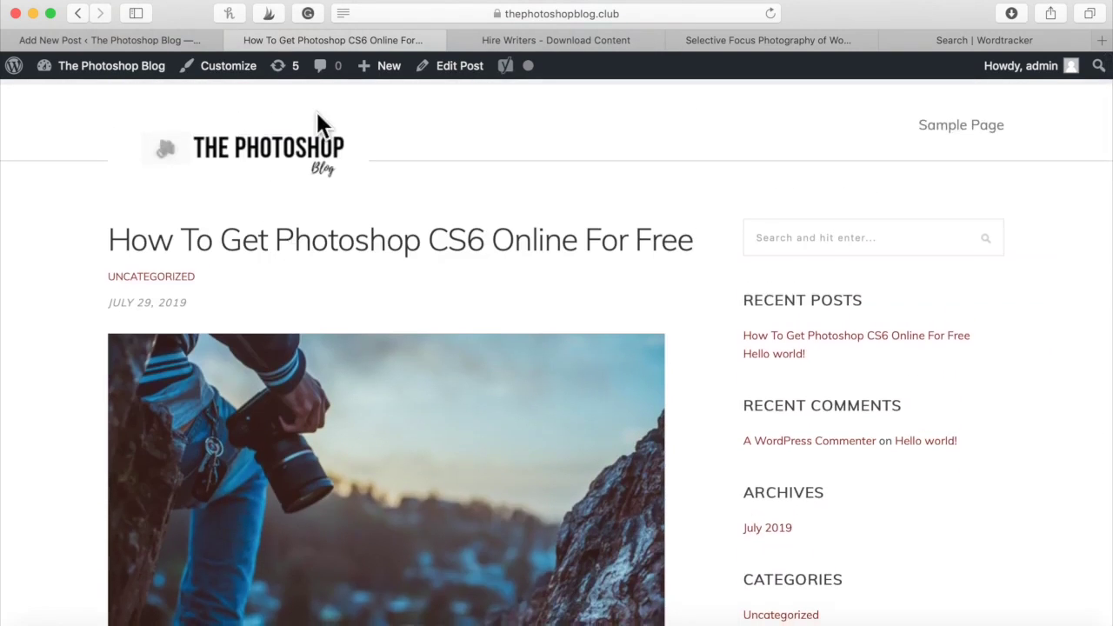
Go to the post categories in the WordPress dashboard and rename the Uncategorized category to Photoshop CS6 Free
mouse_move(91, 69)
left_click(71, 96)
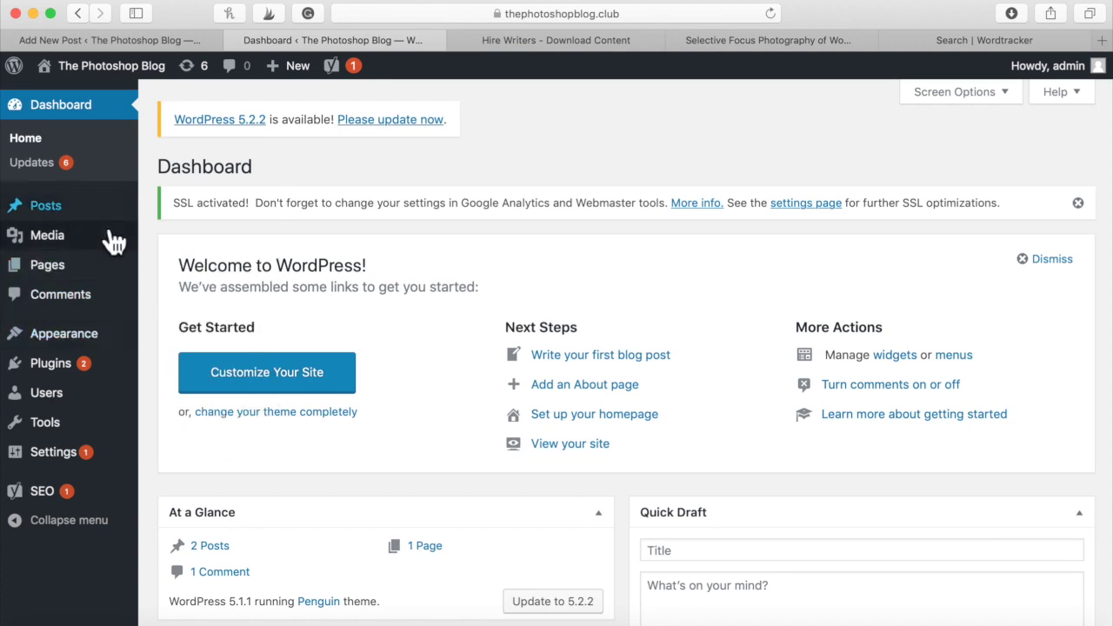
mouse_move(111, 219)
left_click(182, 259)
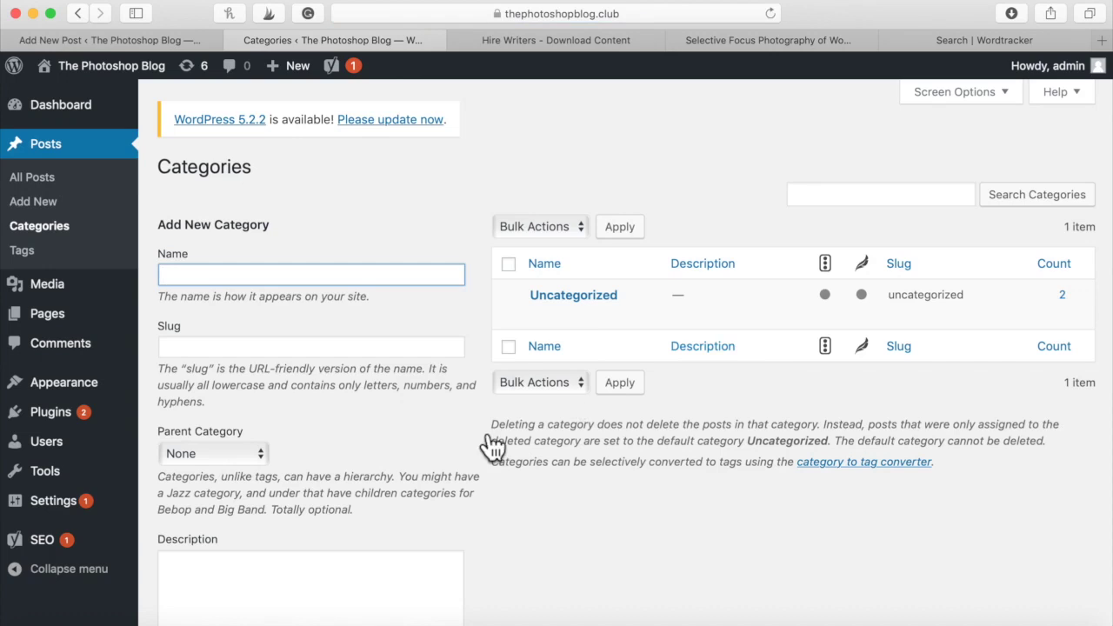
left_click(546, 317)
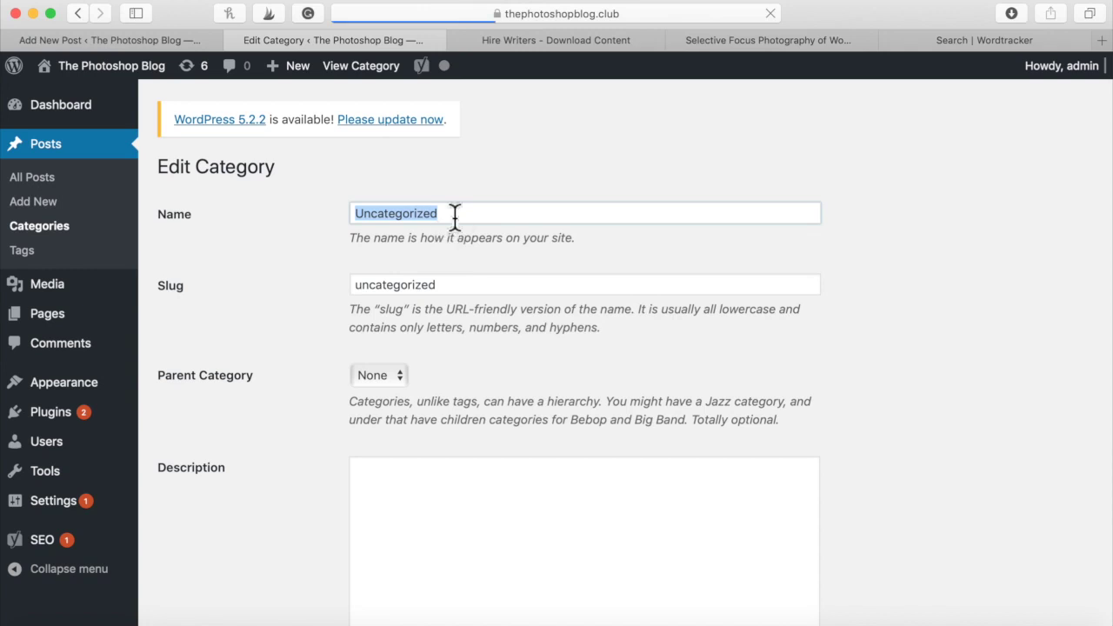
type("P")
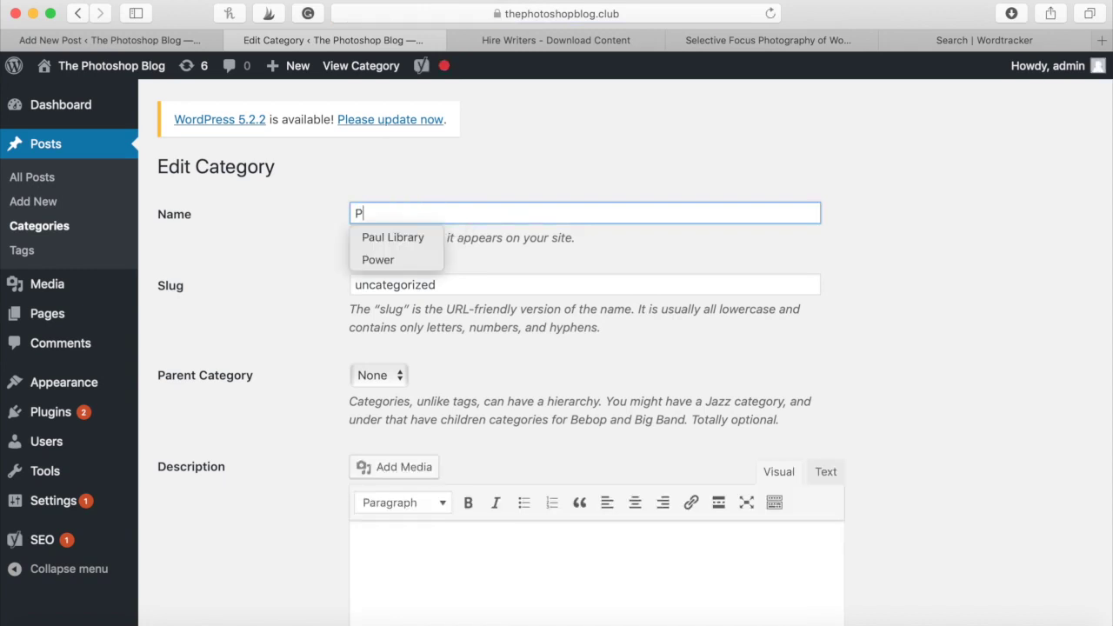
type("hotoshop ")
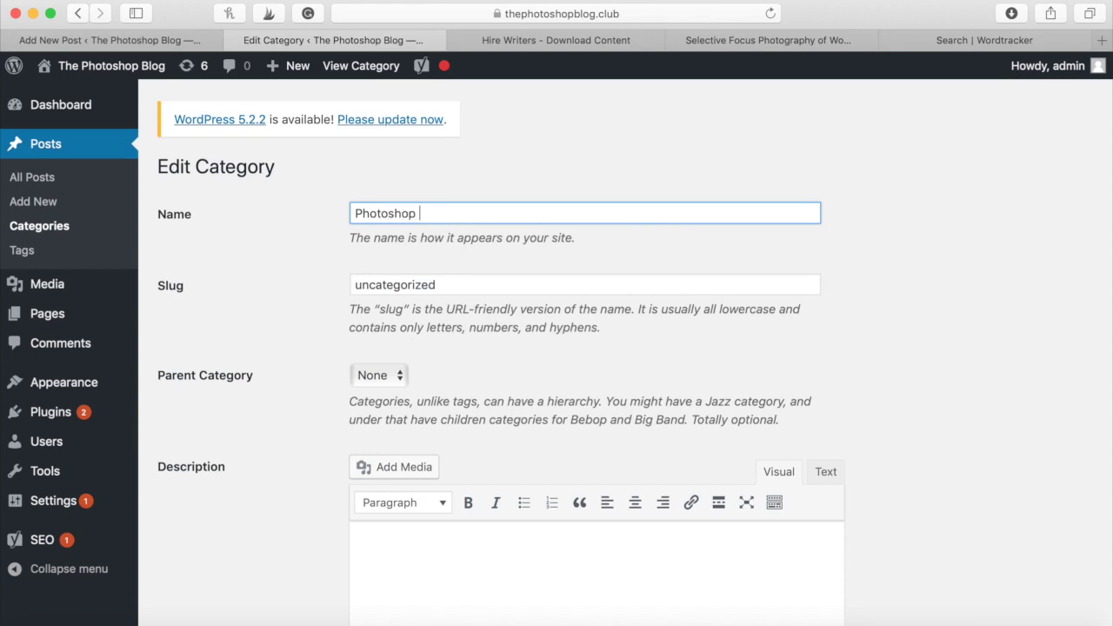
type("CS6 Free")
triple_click(462, 216)
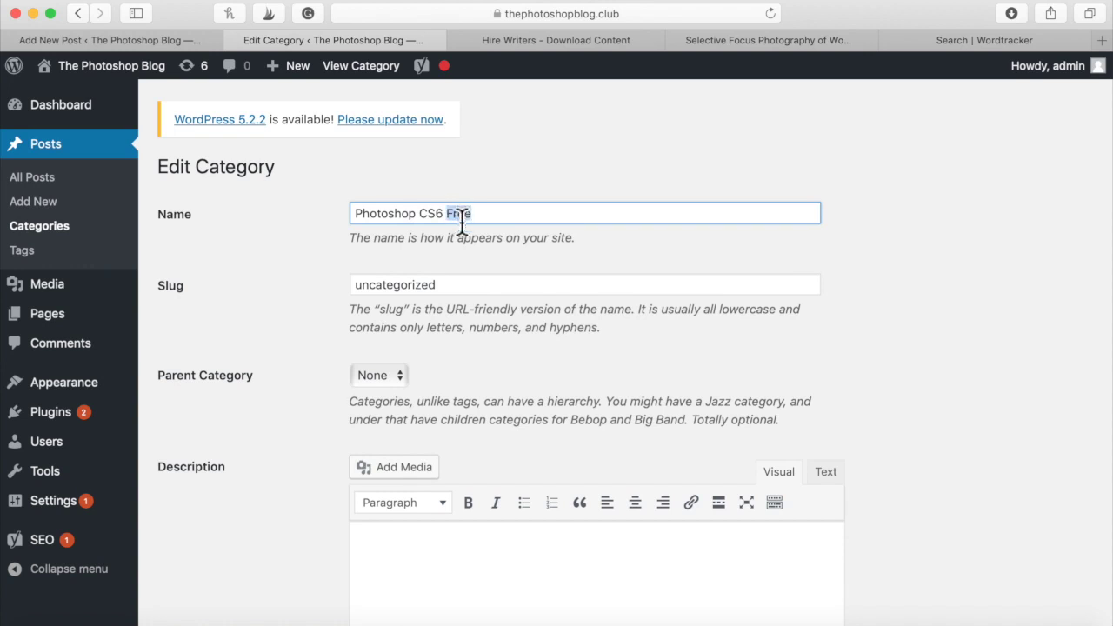
Set the category's slug to photoshop-cs6-free and update the category
double_click(455, 285)
type("photoshop")
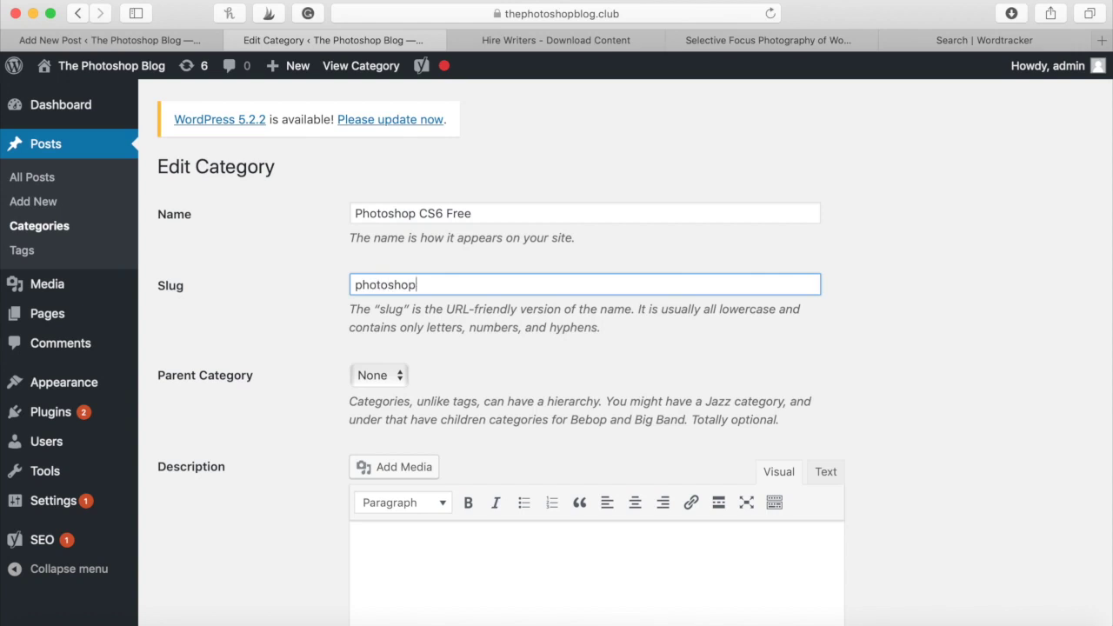
type("-cu")
type("s")
type("6-free")
scroll(464, 354, "down", 10)
scroll(317, 530, "down", 2)
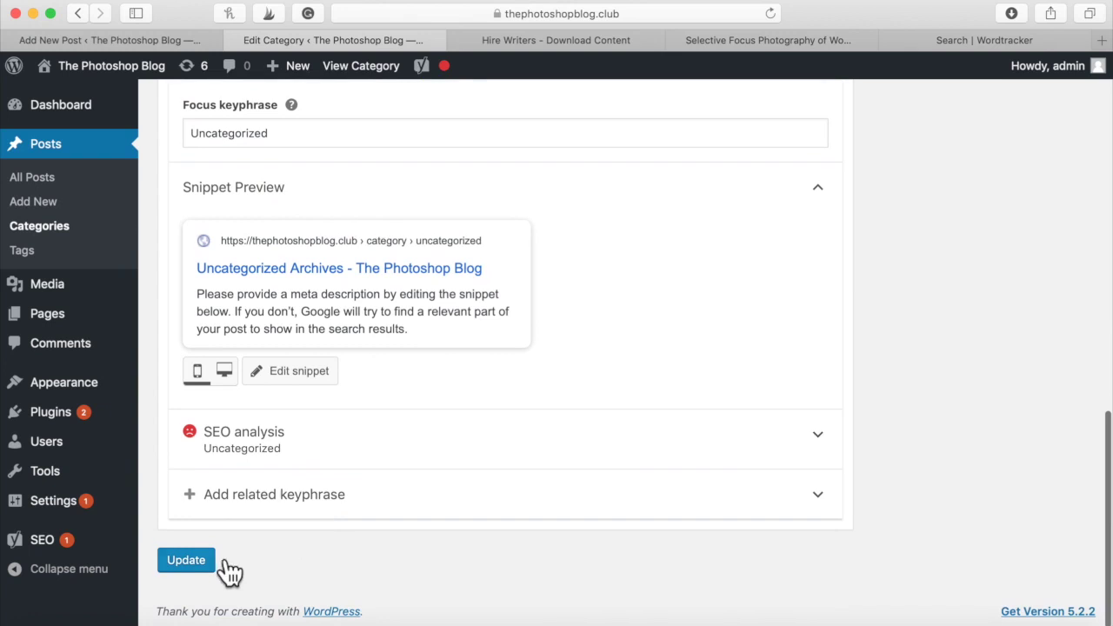
left_click(212, 561)
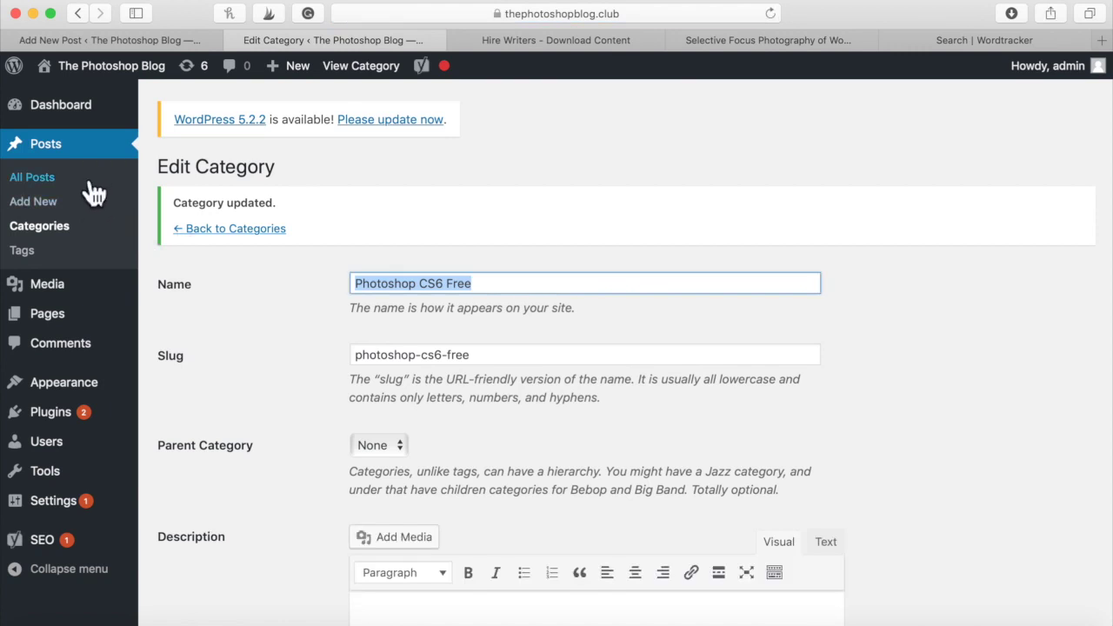
Move the "Hello world!" post to the trash from the list of all posts
left_click(51, 180)
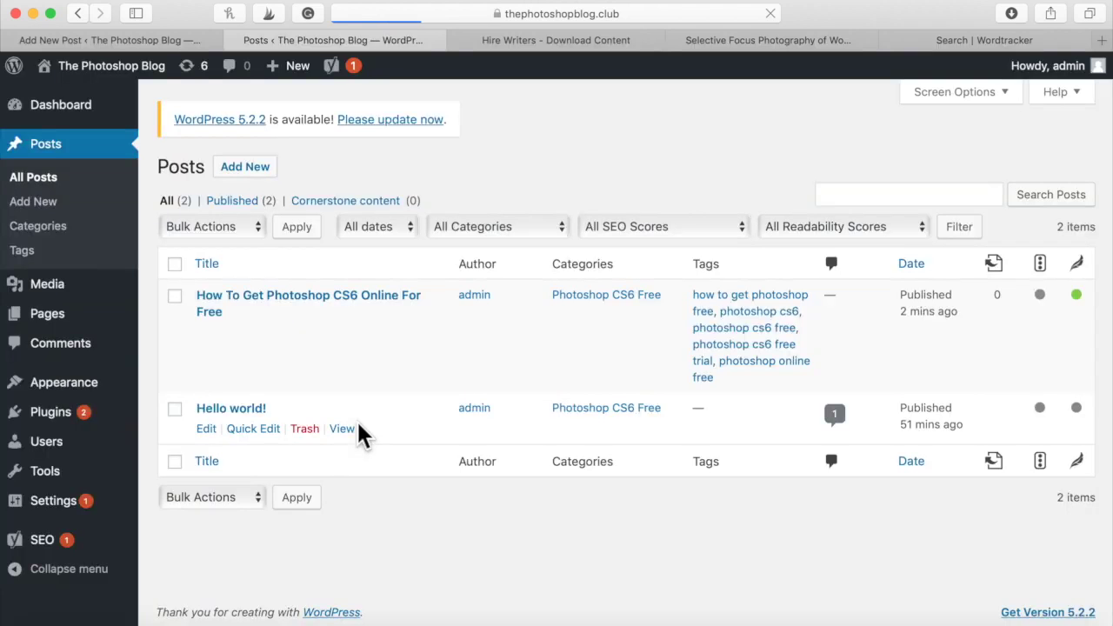
left_click(305, 435)
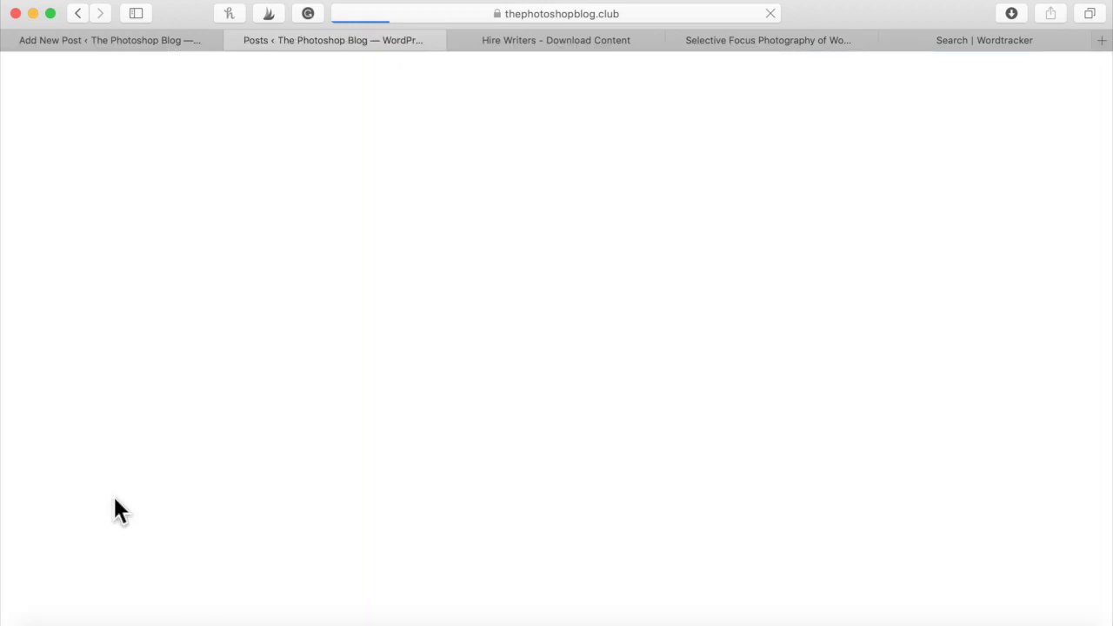
Replace the site tagline in the general settings with "Gain Access To Photoshop CS6 Free"
mouse_move(83, 513)
left_click(185, 410)
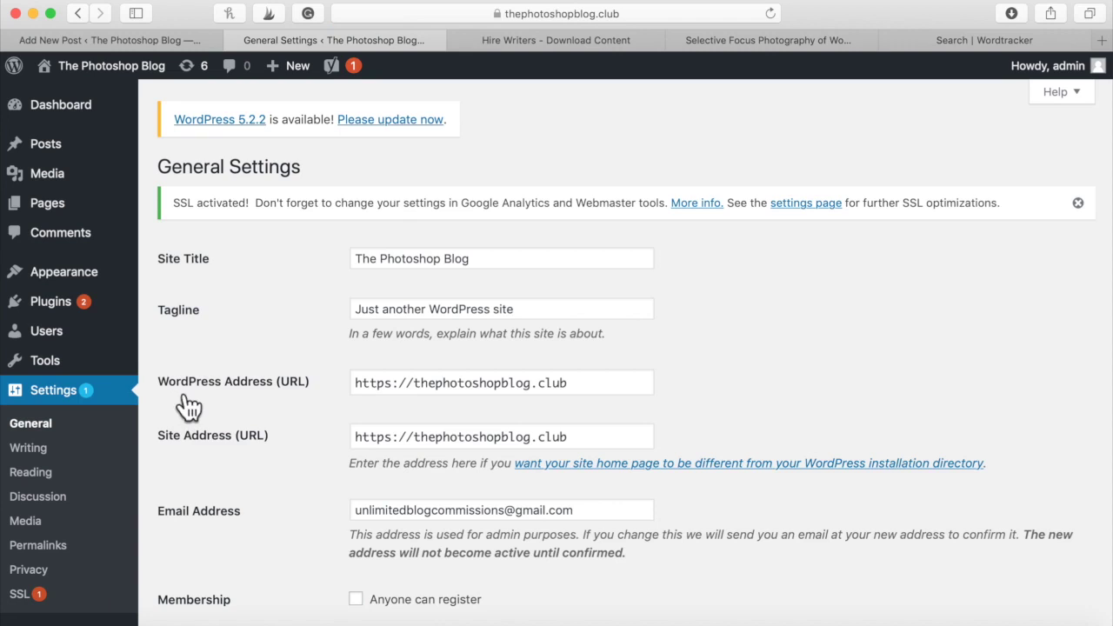
left_click(484, 311)
triple_click(485, 311)
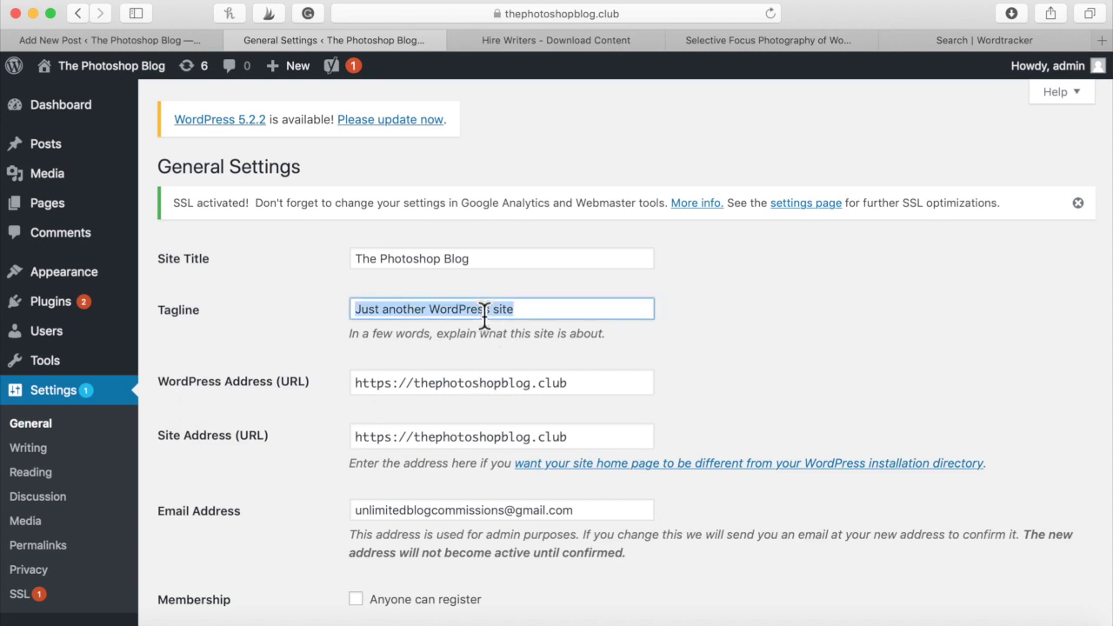
key("BackSpace")
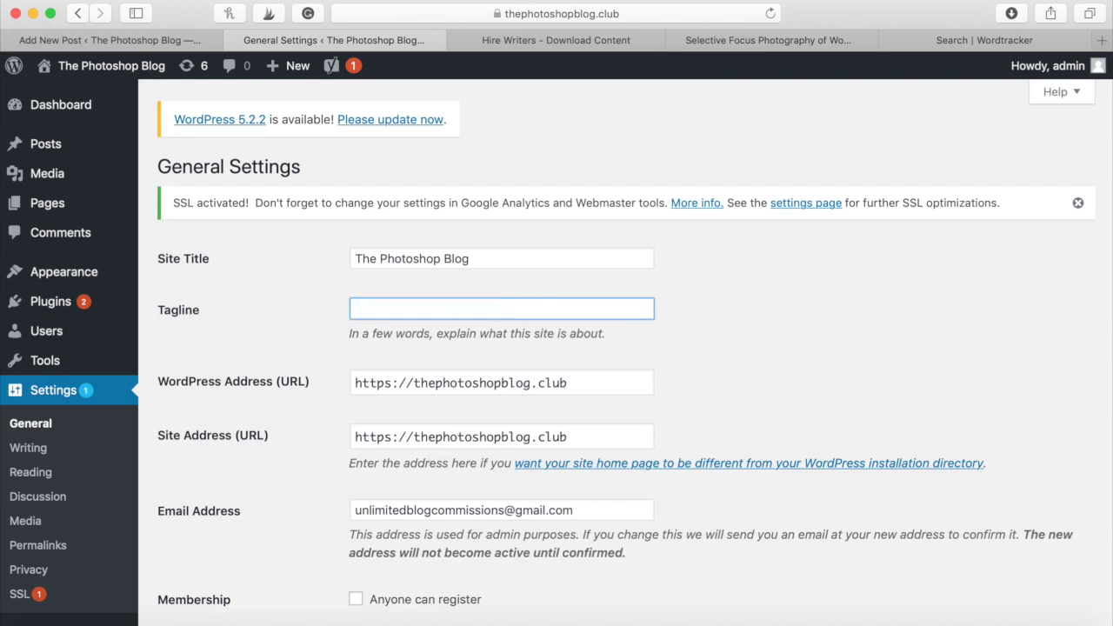
type("Gain Access To Pho")
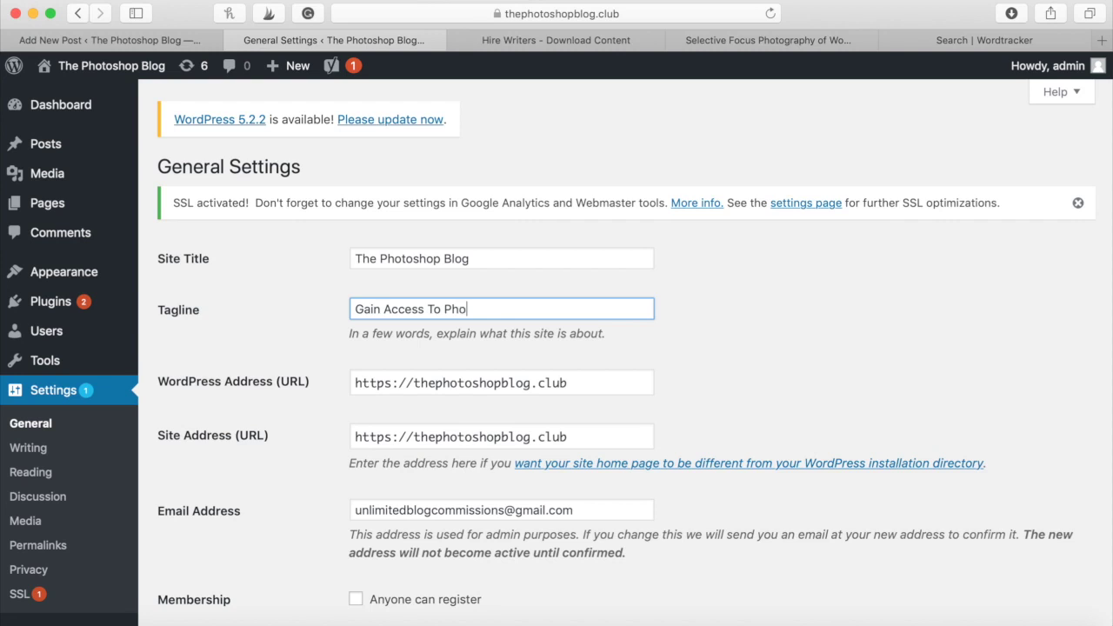
type("toshop CS6 Free")
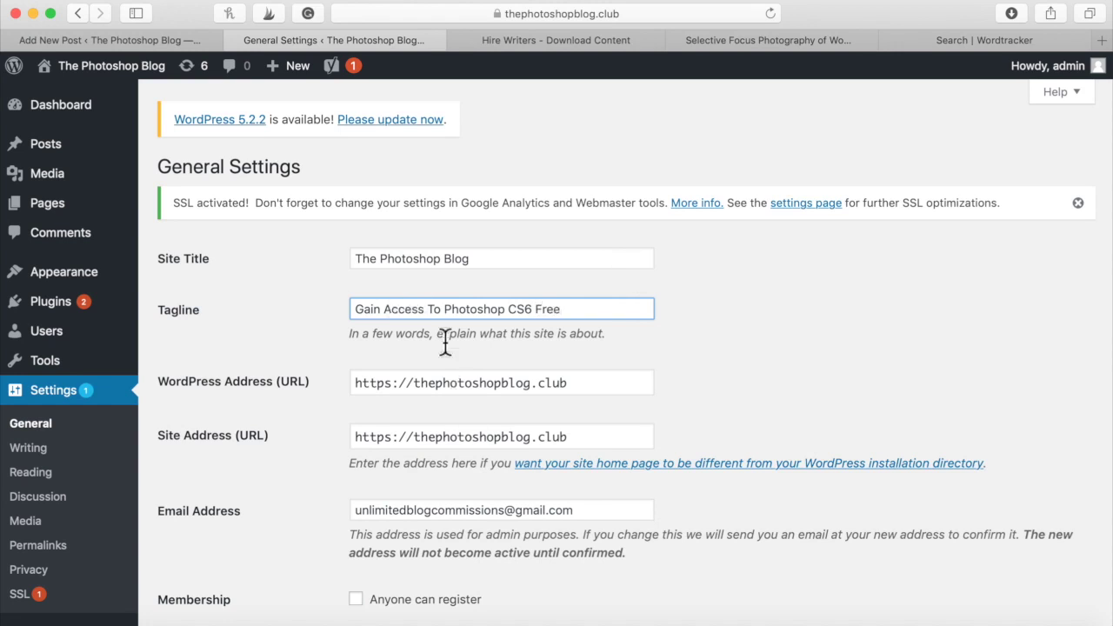
left_click_drag(356, 310, 576, 318)
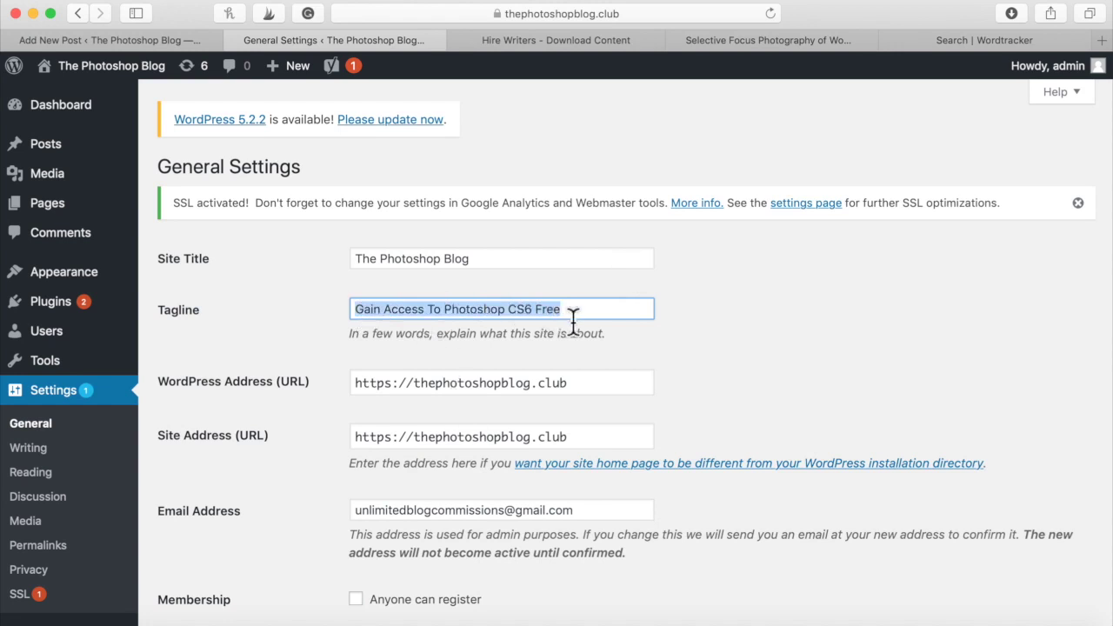
left_click(576, 318)
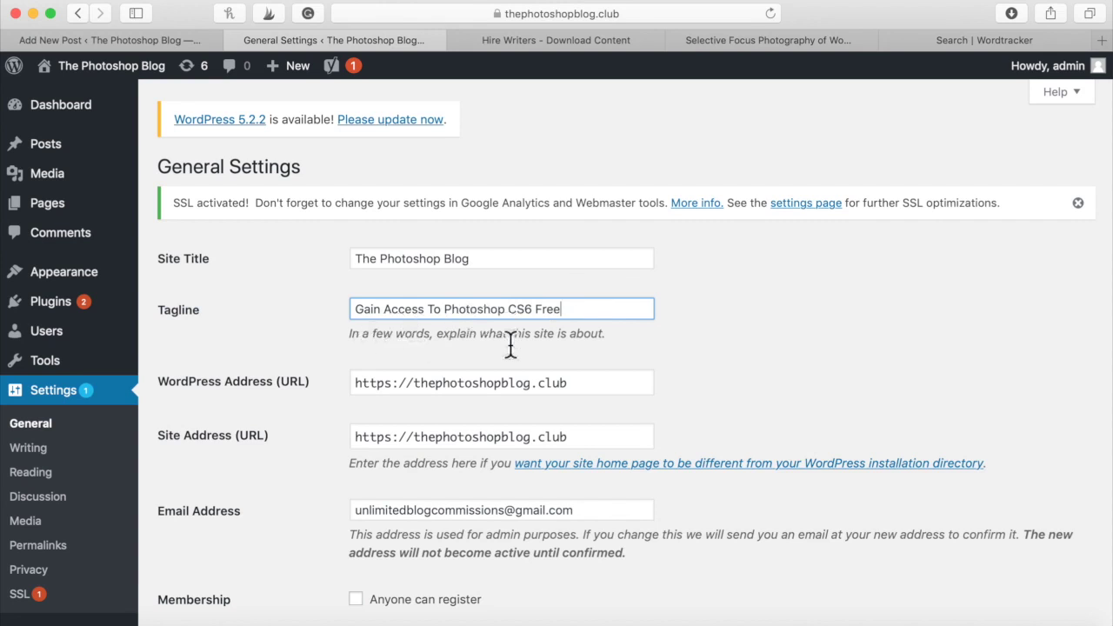
Save the general settings with the new tagline
left_click_drag(505, 309, 490, 310)
scroll(505, 377, "down", 1)
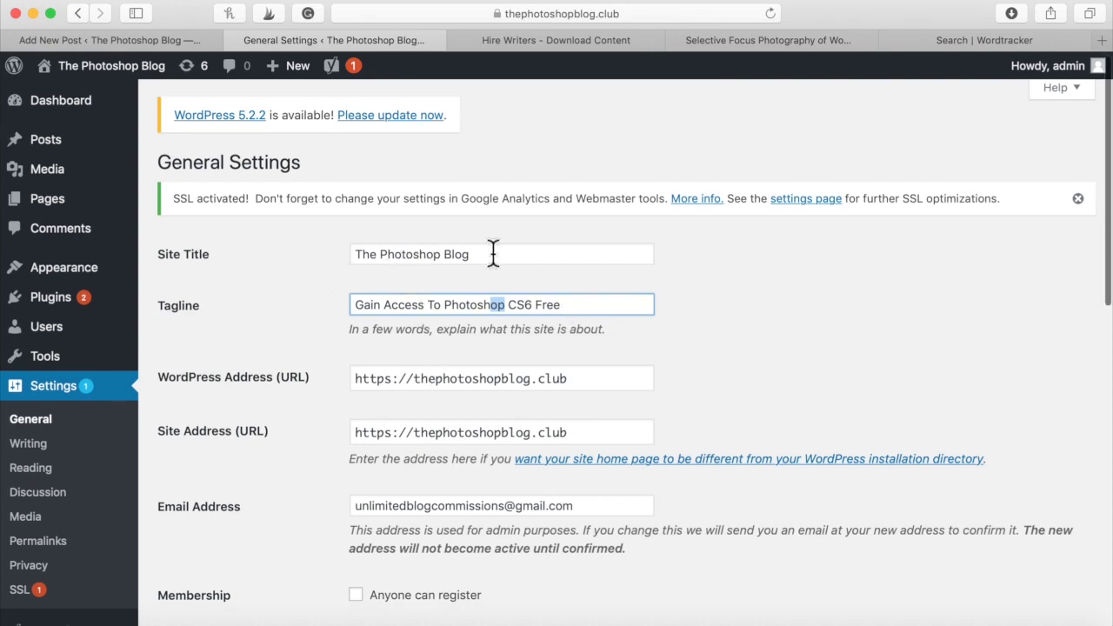
scroll(470, 270, "down", 5)
scroll(233, 529, "down", 5)
left_click(235, 542)
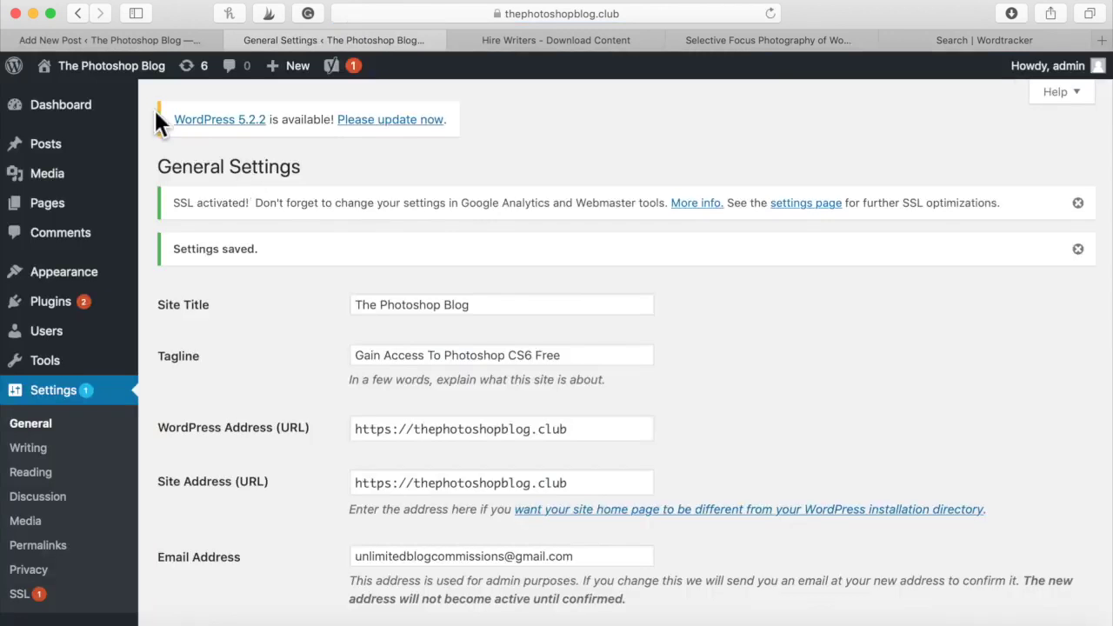
Visit the live site and look over its homepage, including the post listing, sidebar and footer
mouse_move(94, 74)
left_click(61, 98)
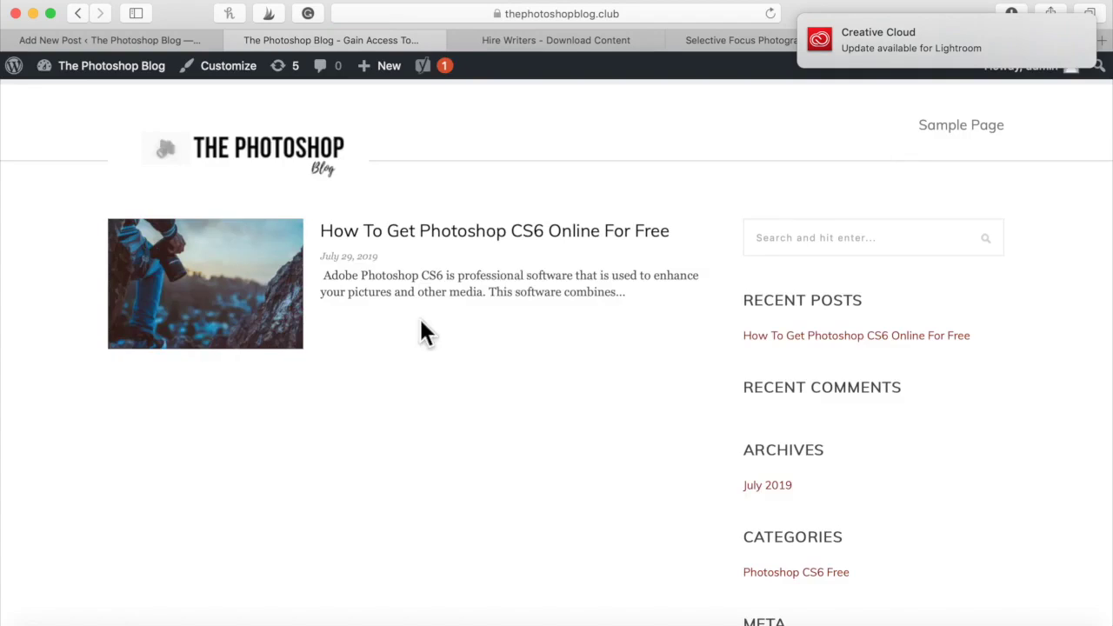
scroll(430, 353, "down", 1)
scroll(430, 353, "up", 1)
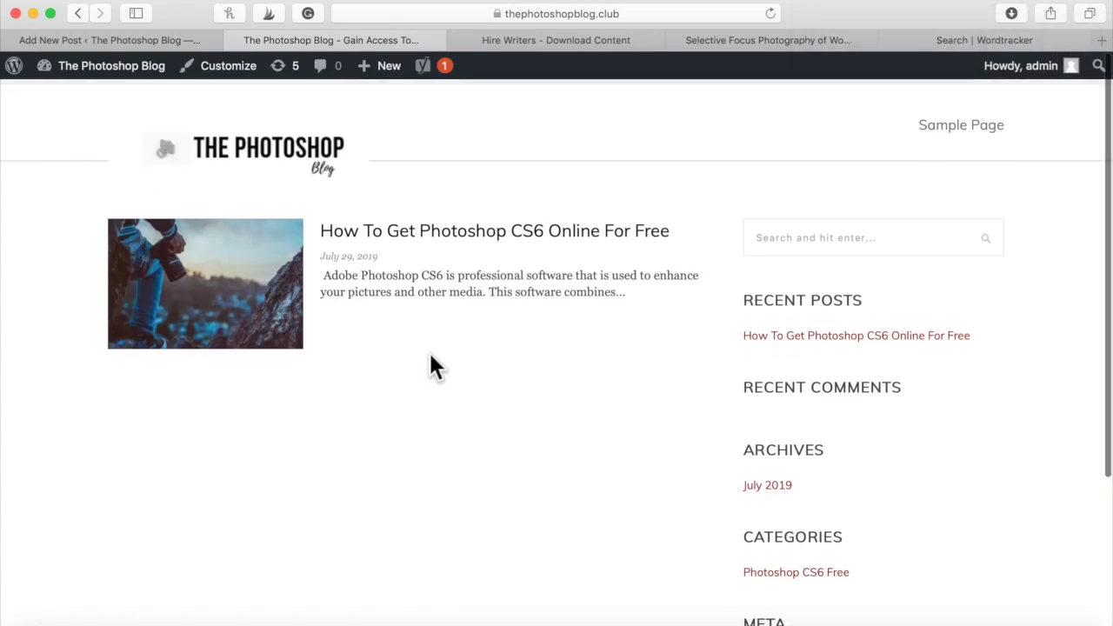
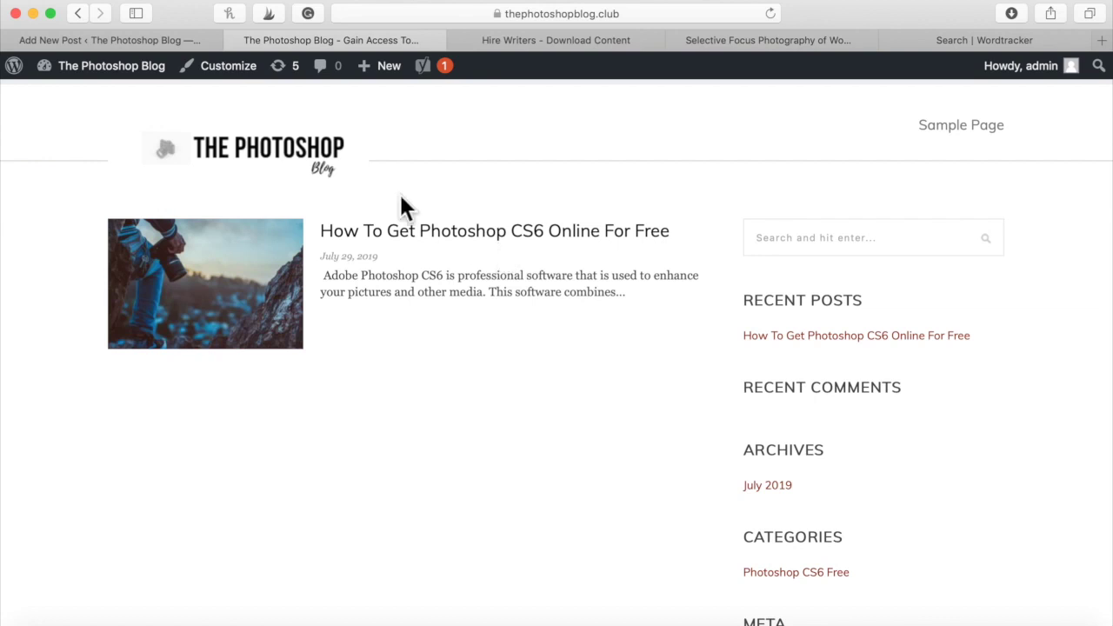
mouse_move(109, 91)
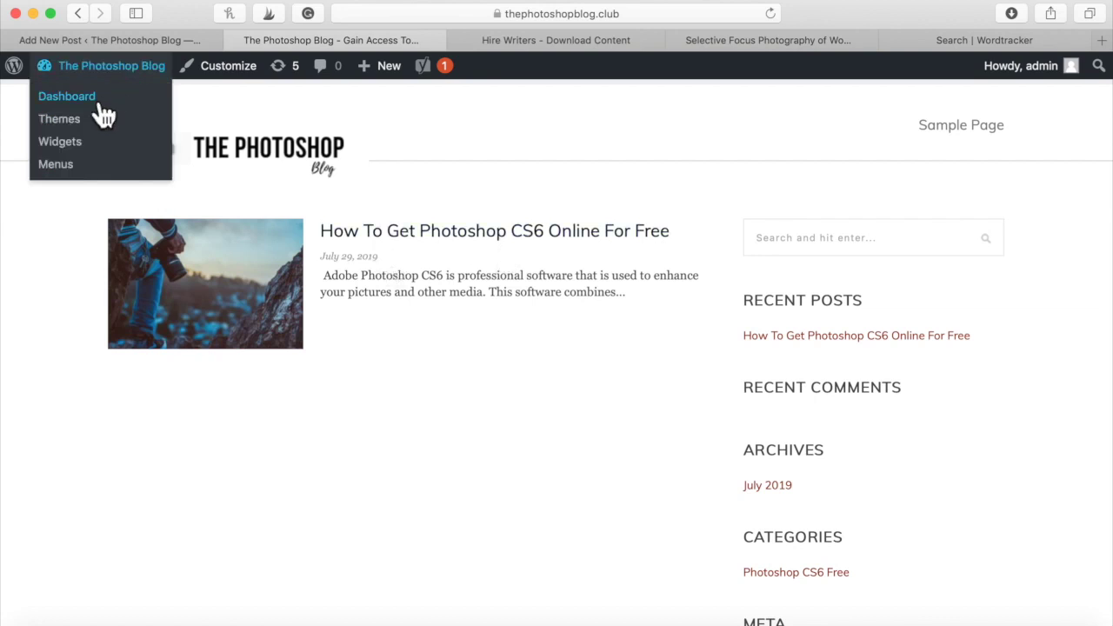
left_click(90, 98)
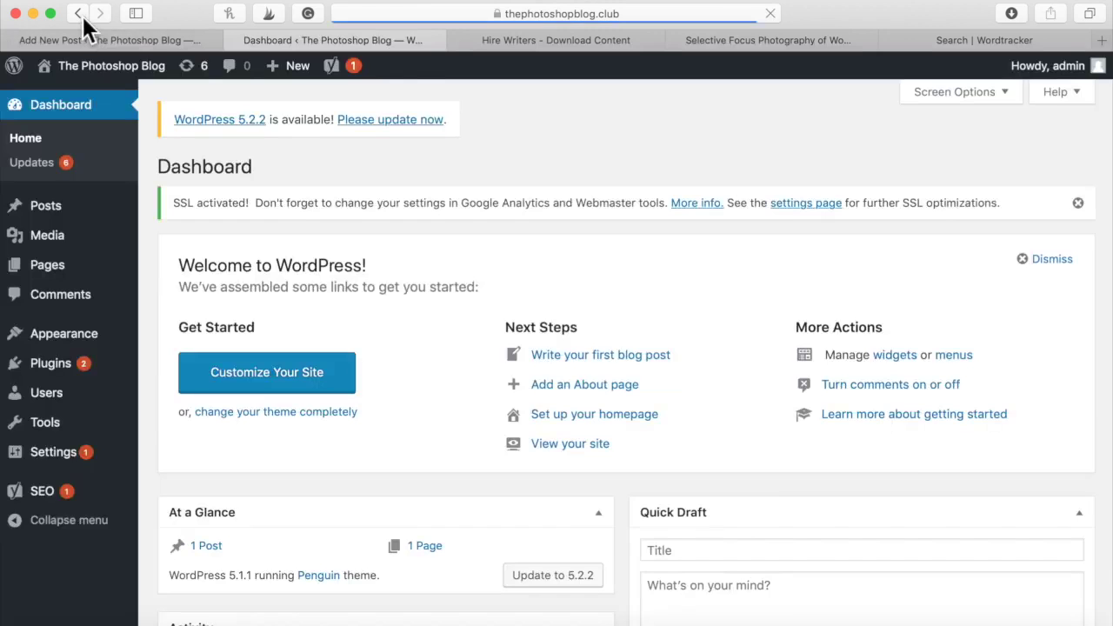
left_click(80, 15)
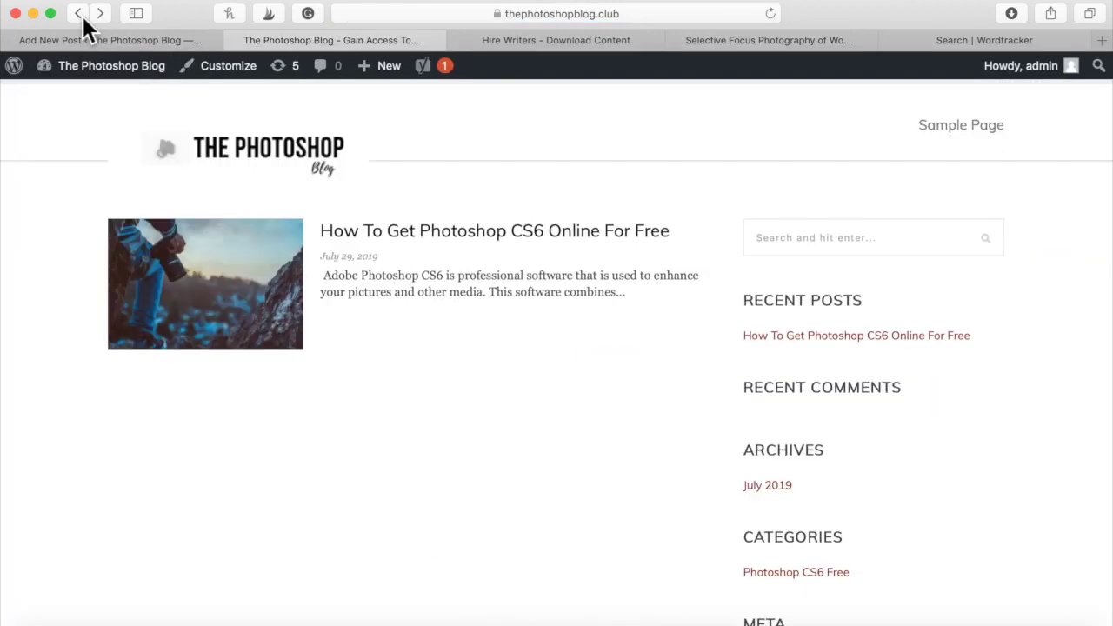
scroll(382, 352, "down", 2)
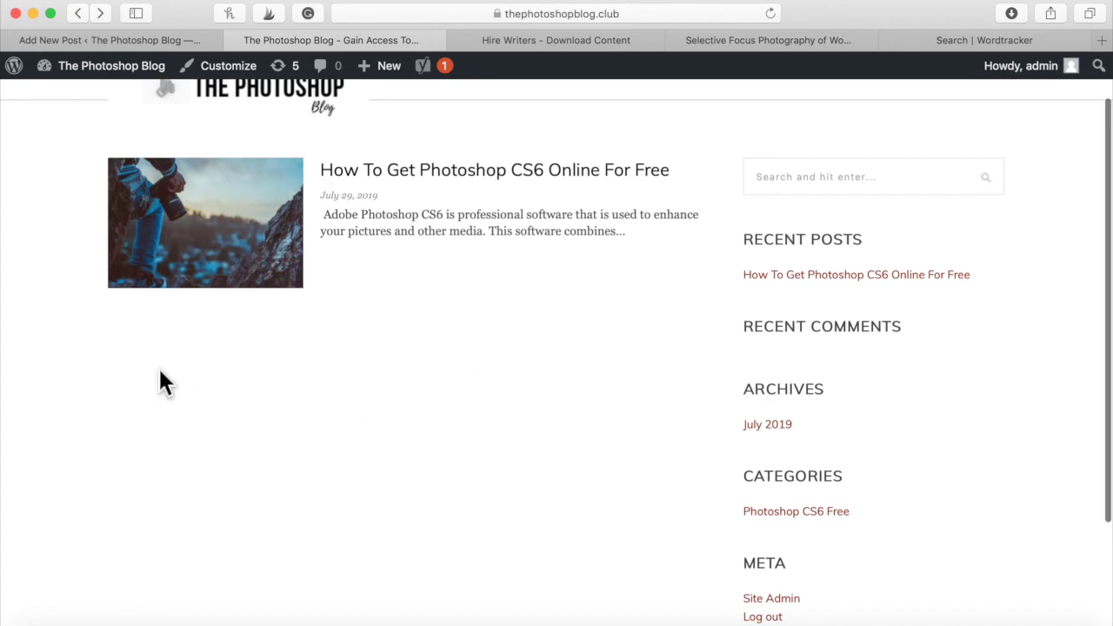
scroll(150, 409, "down", 4)
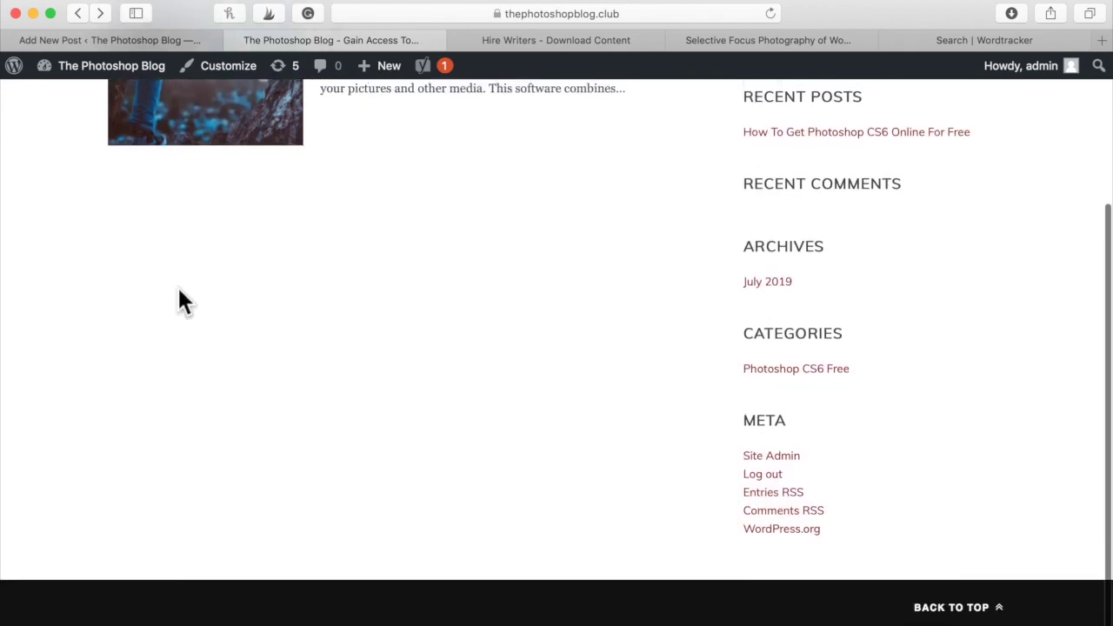
scroll(181, 225, "up", 3)
scroll(182, 226, "down", 2)
scroll(190, 242, "up", 4)
In the reading settings, try a static page as the homepage, check the page choices, and switch back to Your latest posts
mouse_move(122, 66)
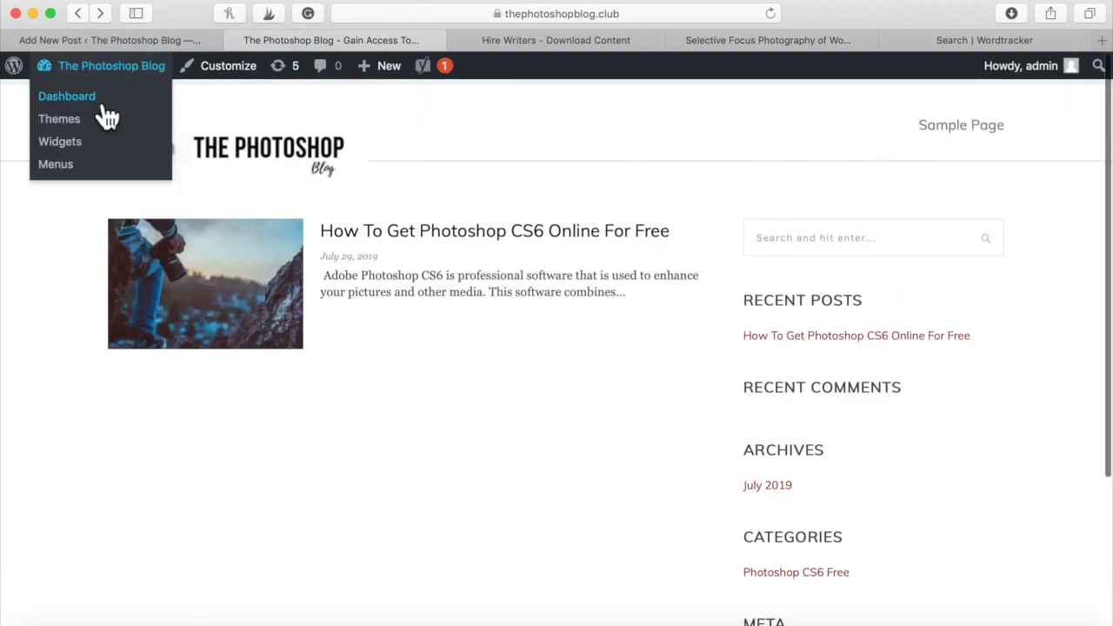
left_click(95, 98)
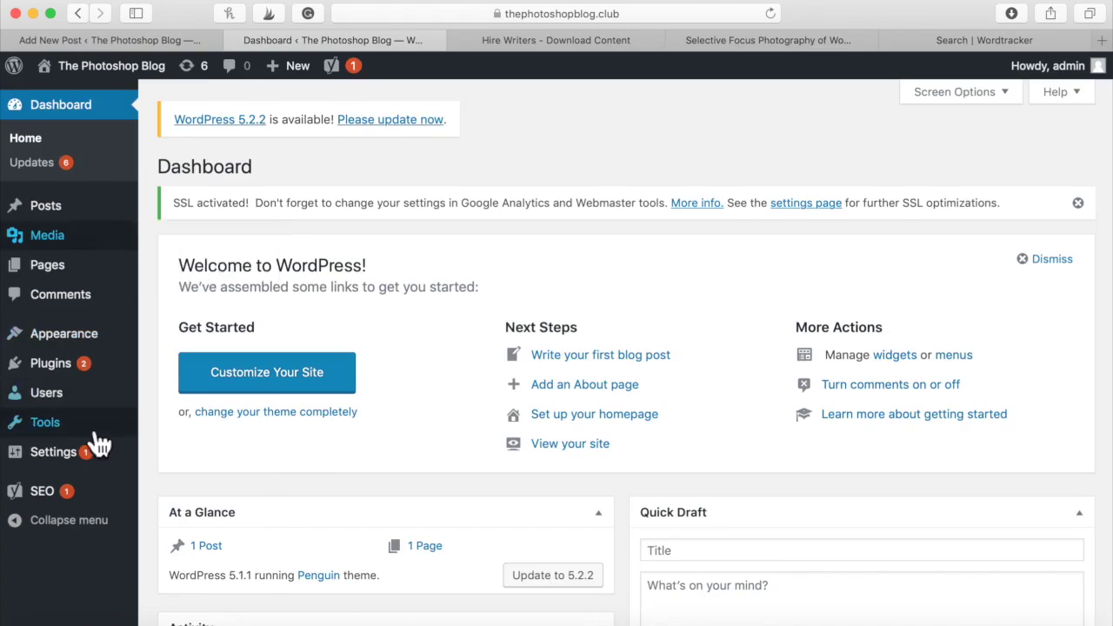
mouse_move(102, 470)
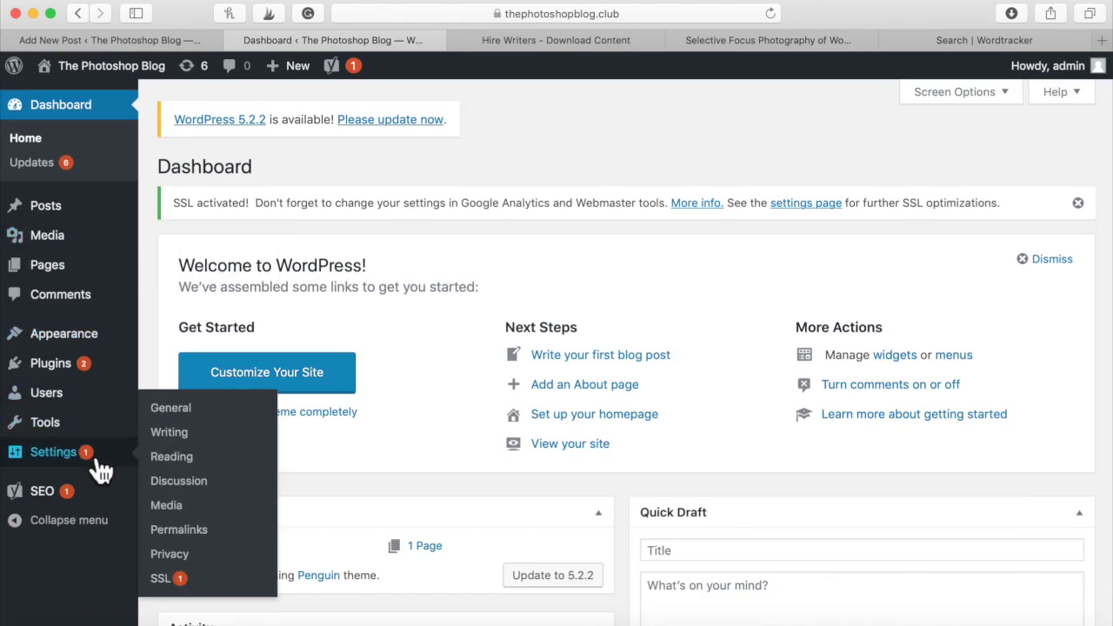
left_click(175, 467)
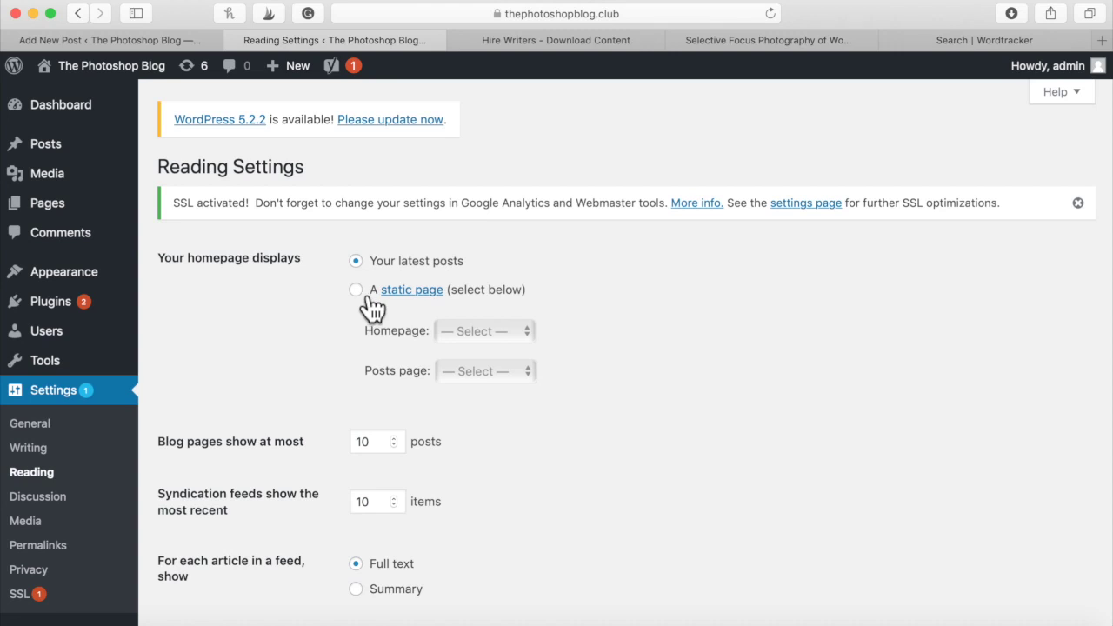
left_click(447, 294)
left_click(503, 331)
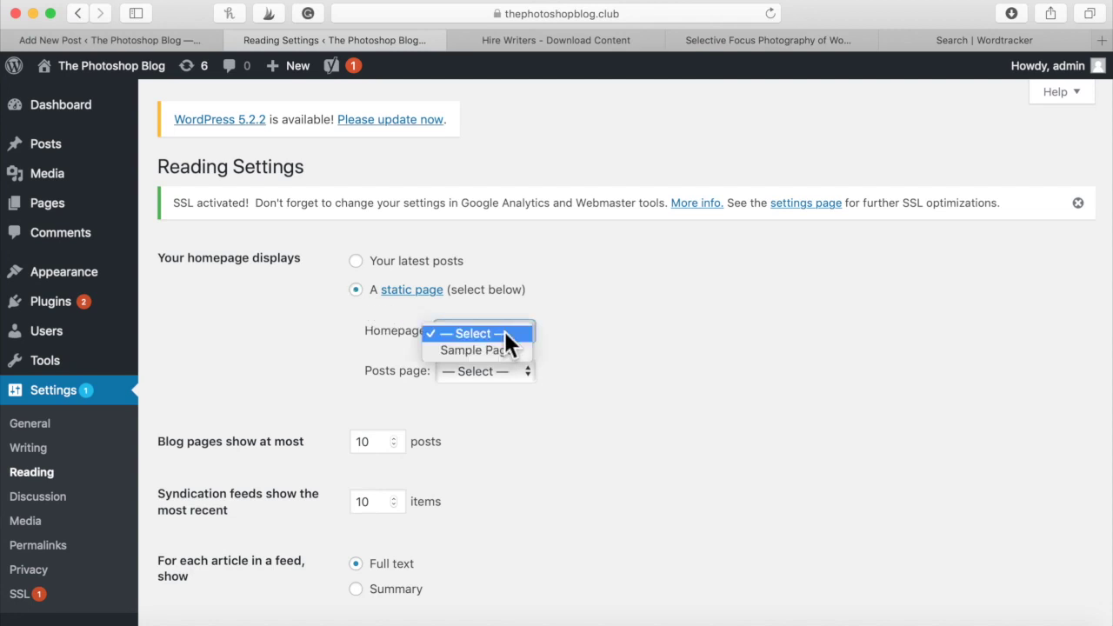
left_click(570, 331)
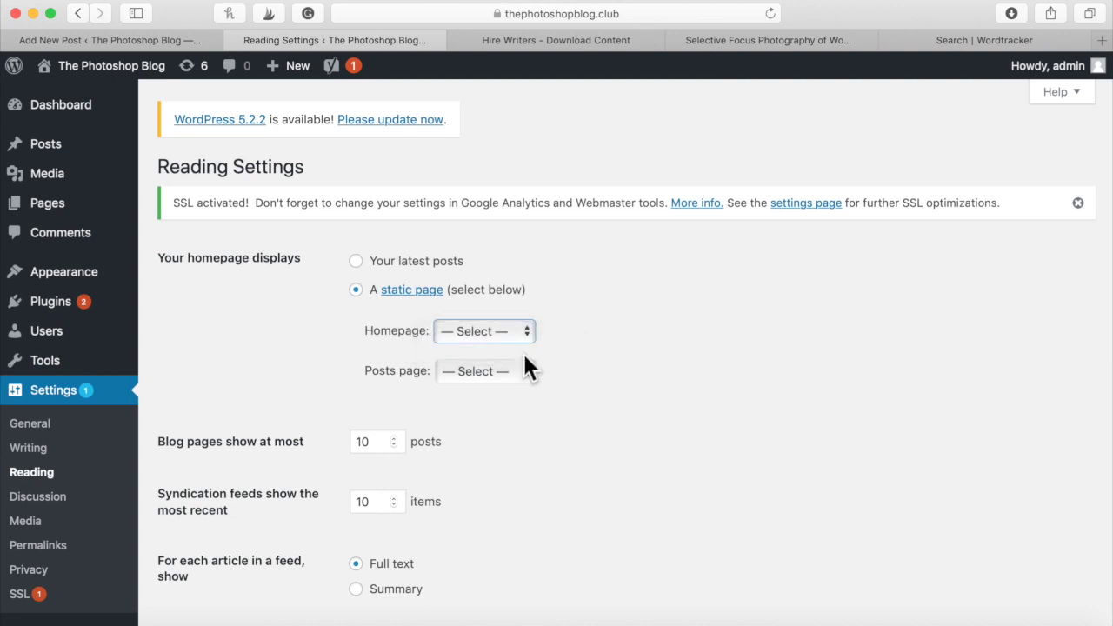
left_click(469, 373)
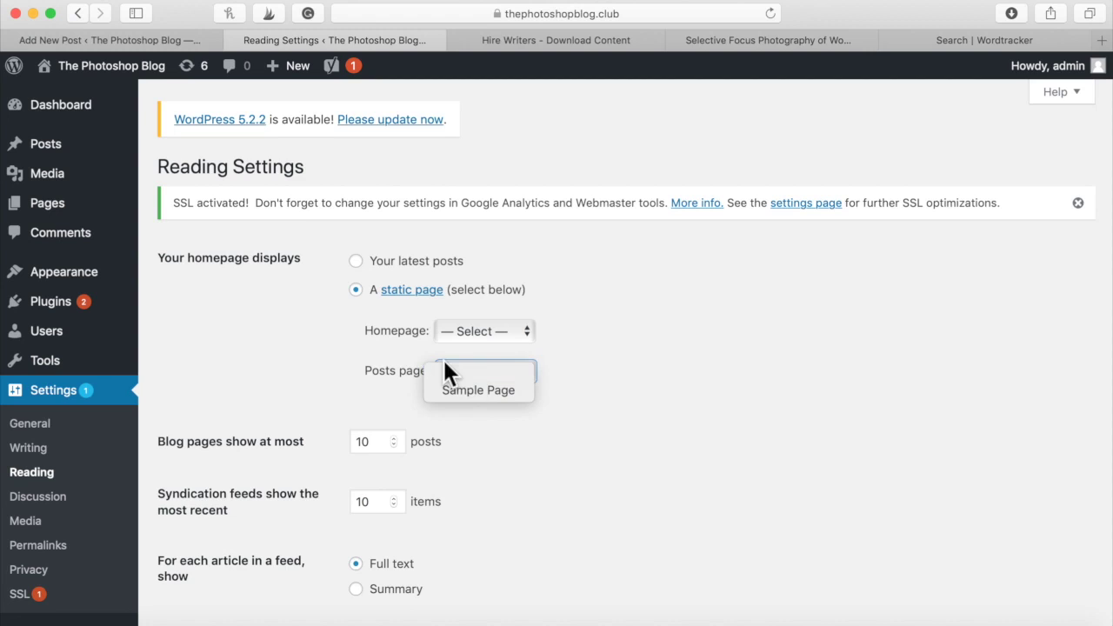
left_click(653, 378)
left_click(372, 271)
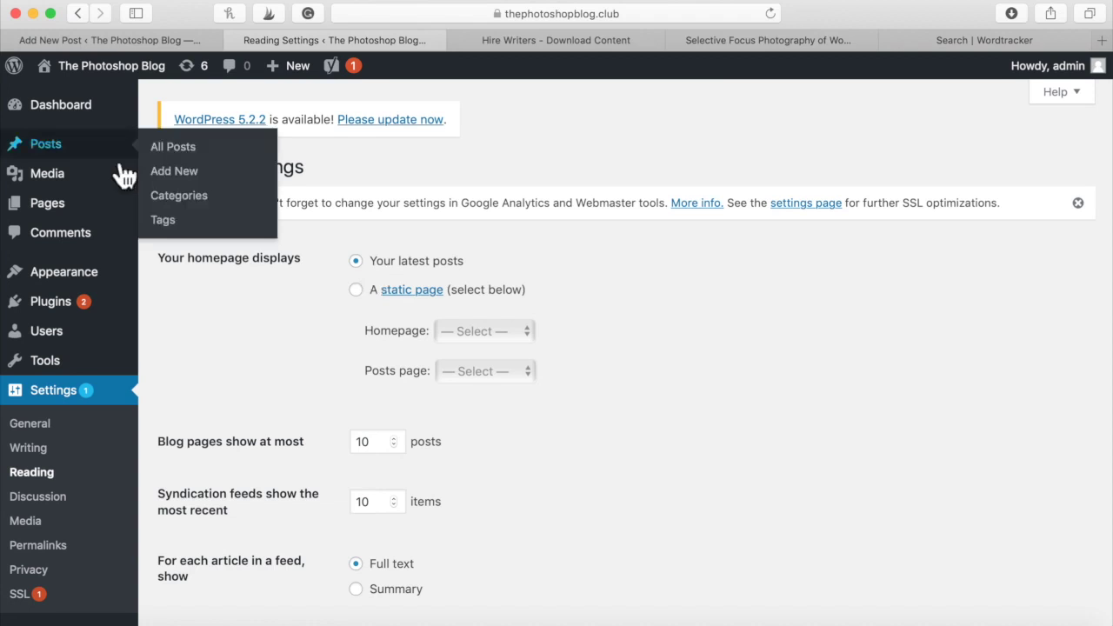
Check the live homepage once more and return to the WordPress dashboard
mouse_move(61, 88)
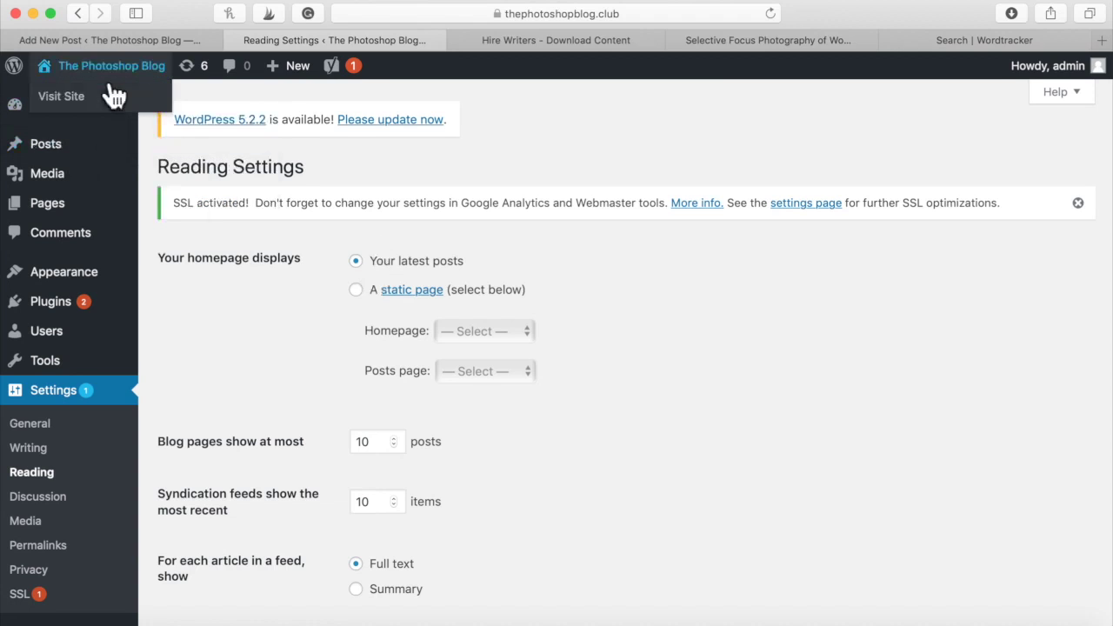
left_click(89, 97)
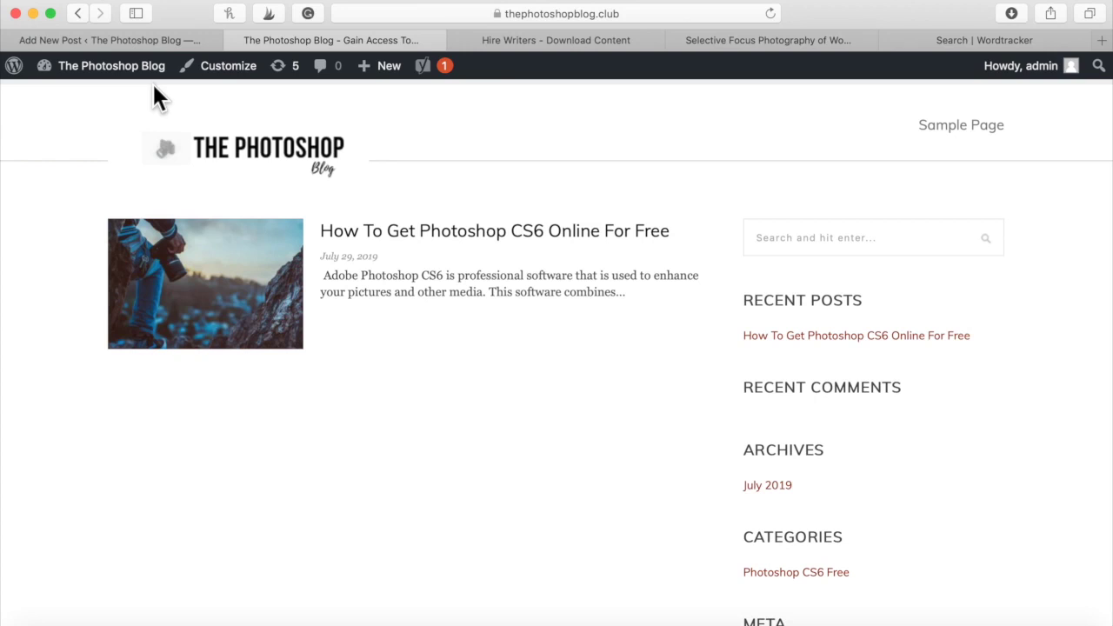
mouse_move(89, 71)
left_click(80, 97)
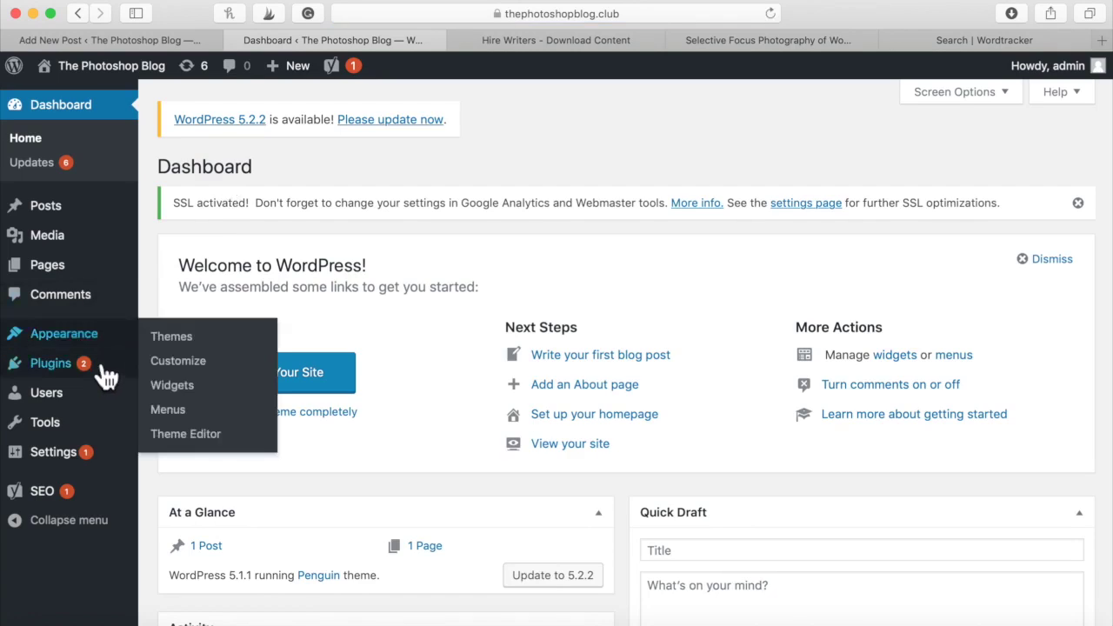
Go to the list of all pages and start a new page
mouse_move(124, 217)
mouse_move(117, 276)
left_click(213, 276)
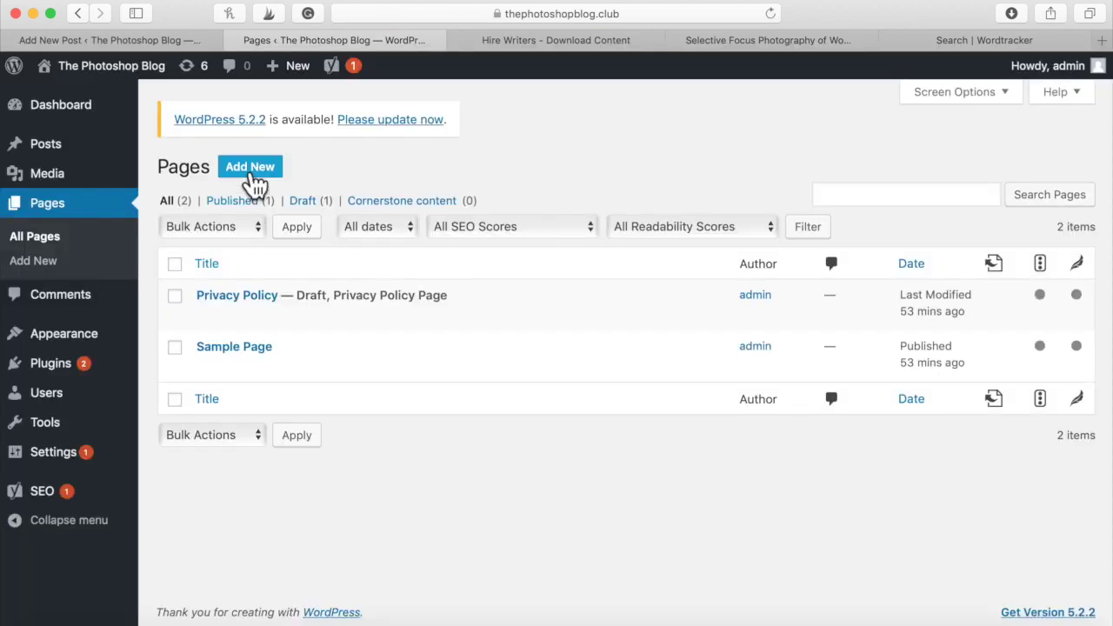
left_click(249, 174)
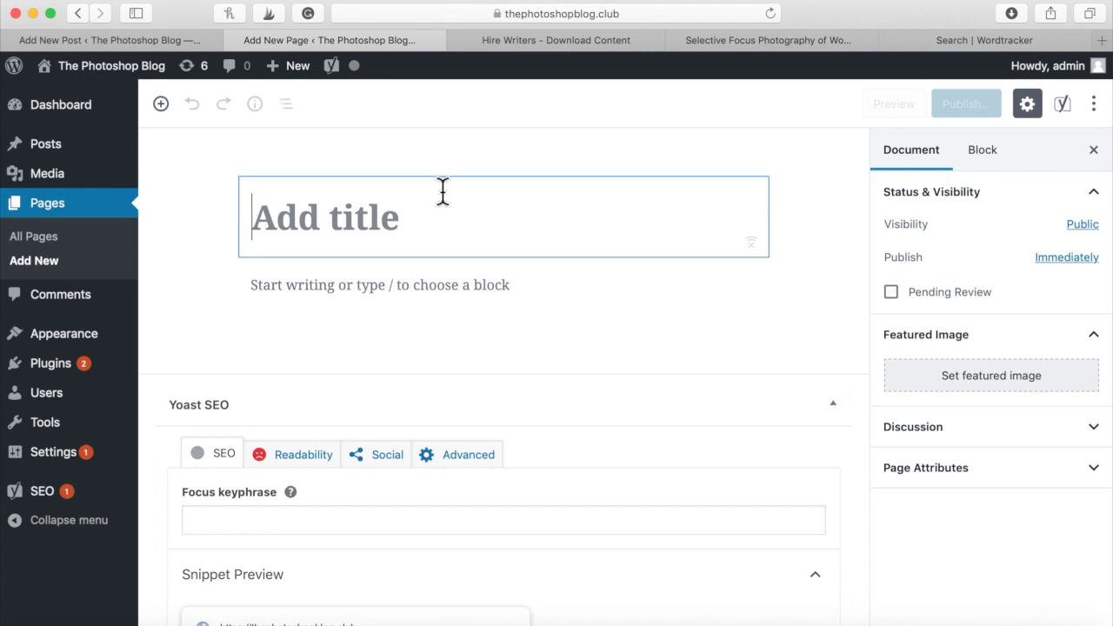
type("Gain Acc")
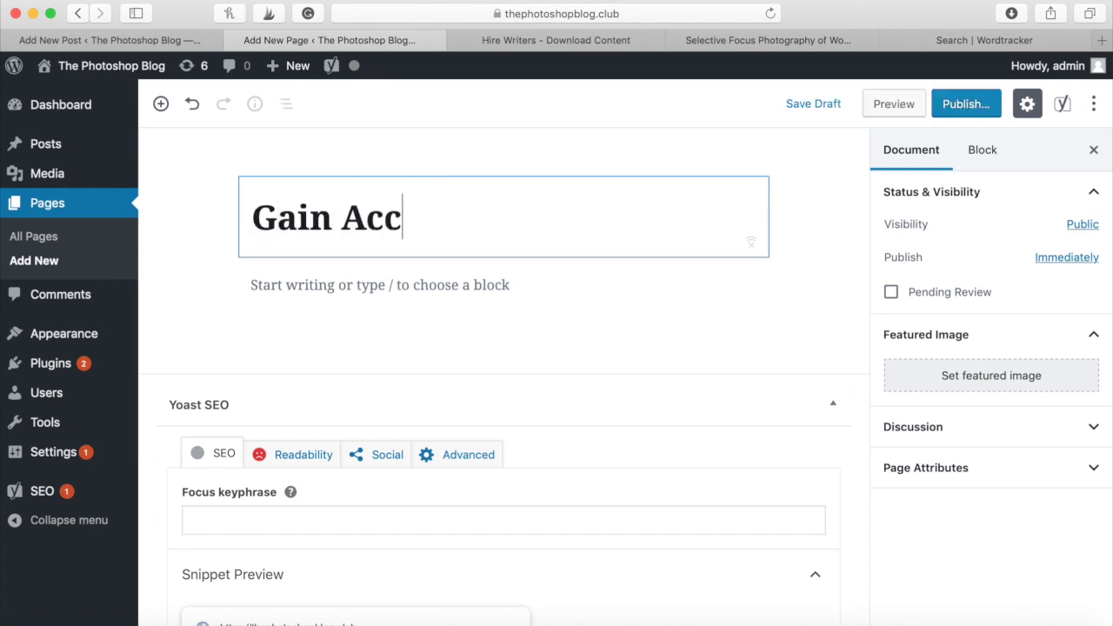
key("BackSpace")
key("BackSpace")
key("BackSpace")
key("BackSpace")
key("BackSpace")
key("BackSpace")
key("BackSpace")
key("BackSpace")
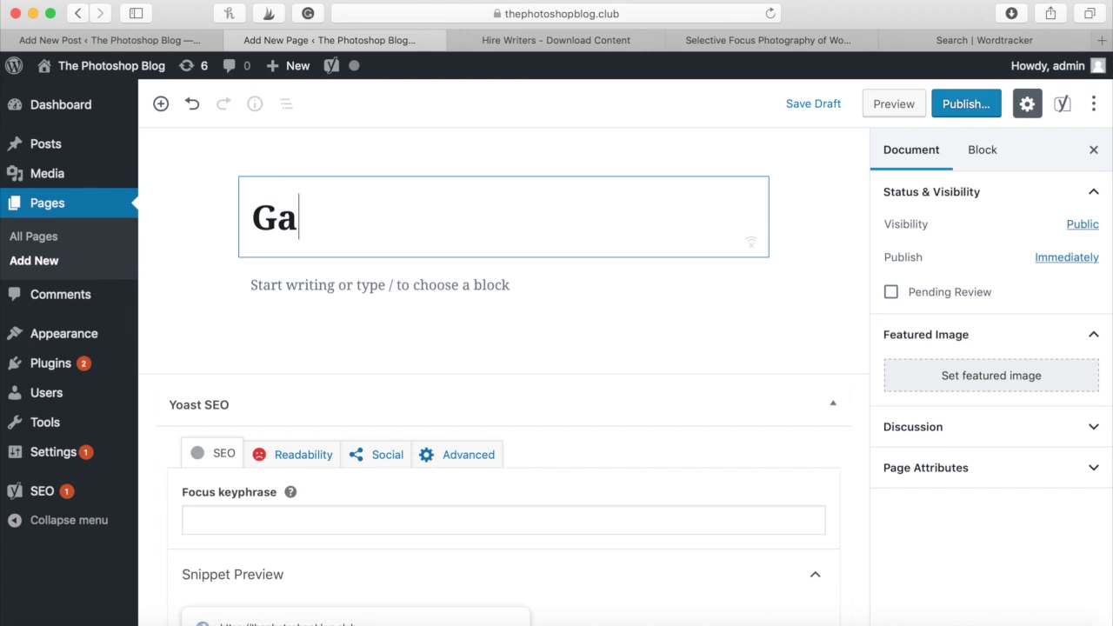
Title the new page "Get Photoshop CS6 For Free"
type("Photoshop")
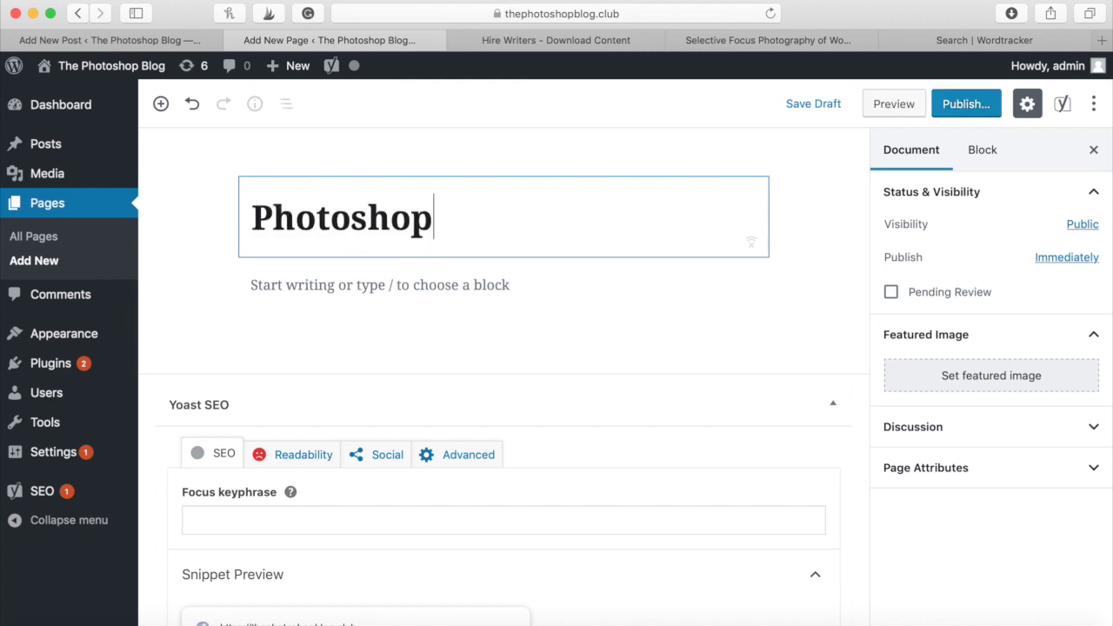
type(" CS")
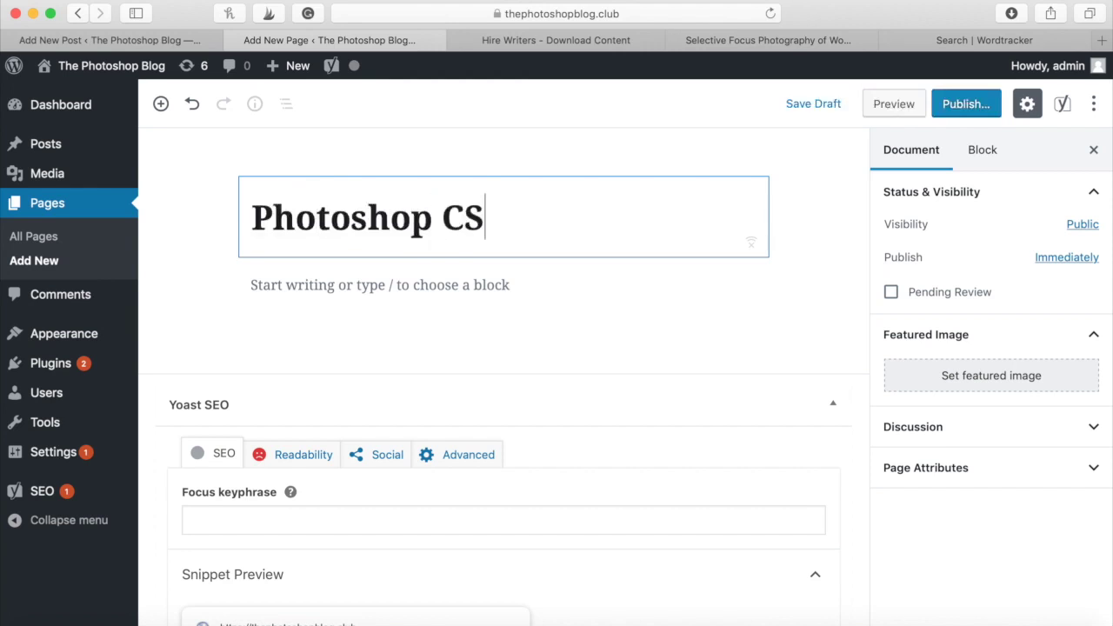
type("6 For ")
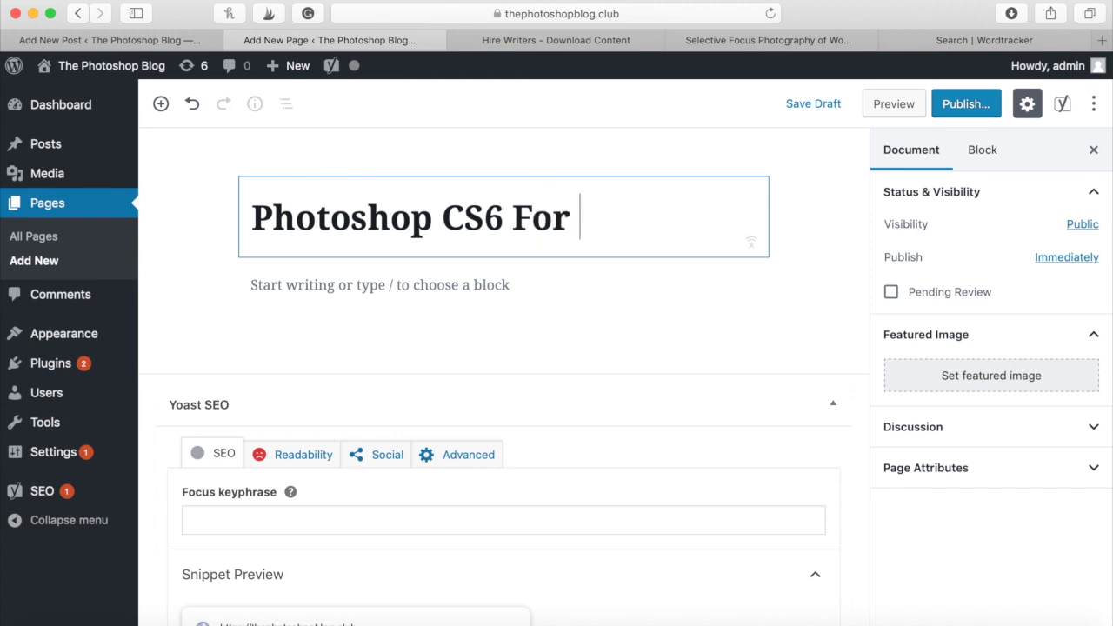
type("Free")
left_click(254, 217)
type("Get")
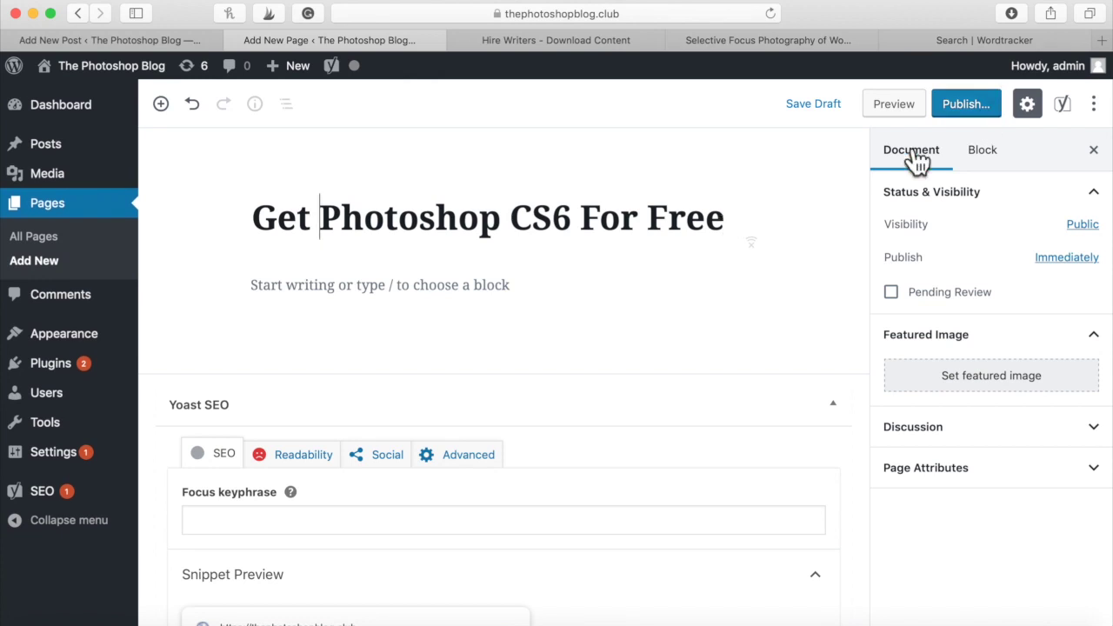
Insert an image block below the title with the Downloads photo of the woman in a hat holding a camera
mouse_move(579, 278)
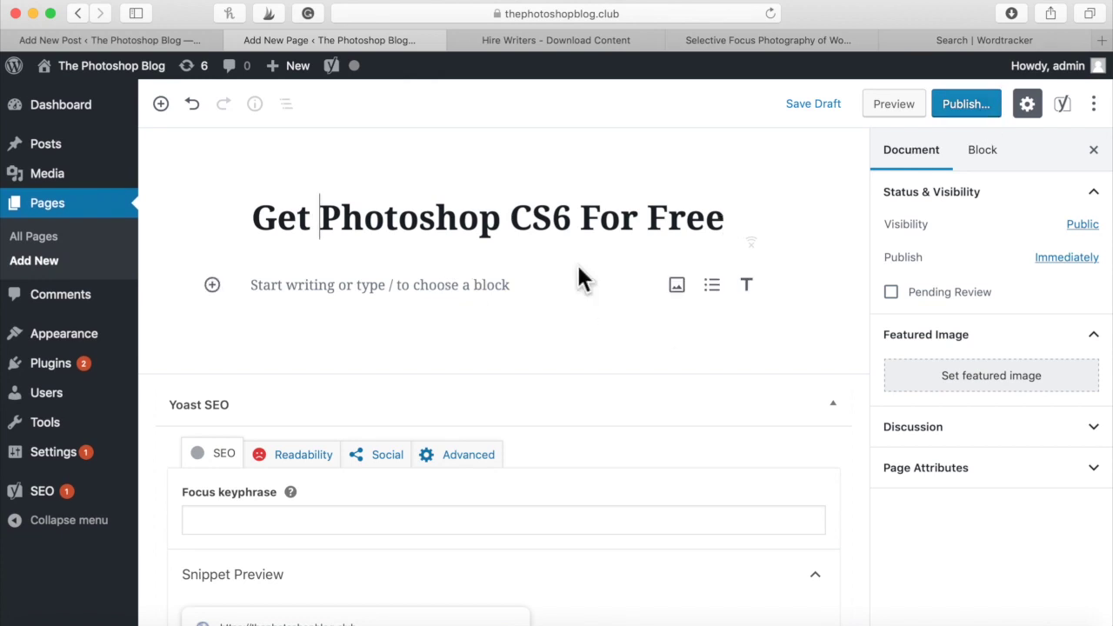
left_click(687, 289)
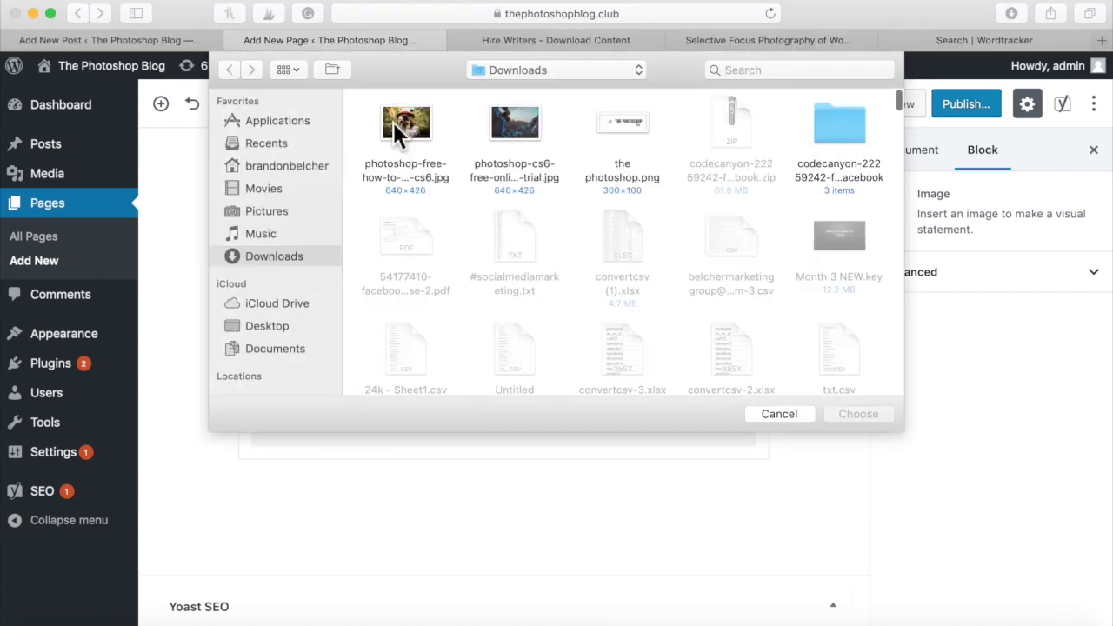
double_click(408, 130)
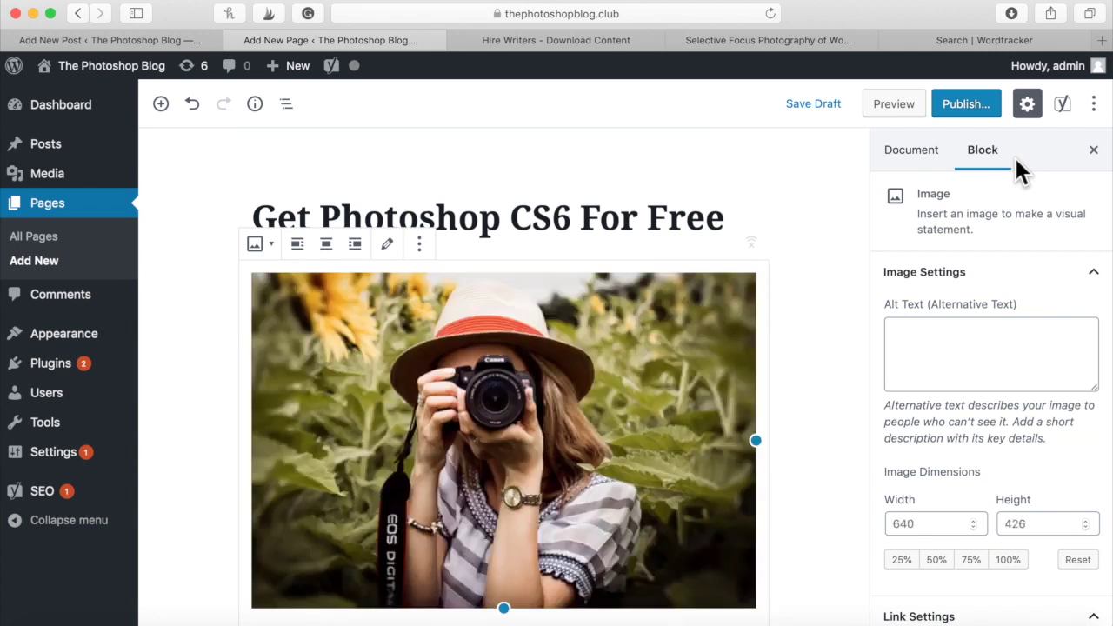
Below the image, start a paragraph: "Thank you for coming to my blog! Look around & you may just get a treat! YES, that's right!"
scroll(847, 357, "down", 2)
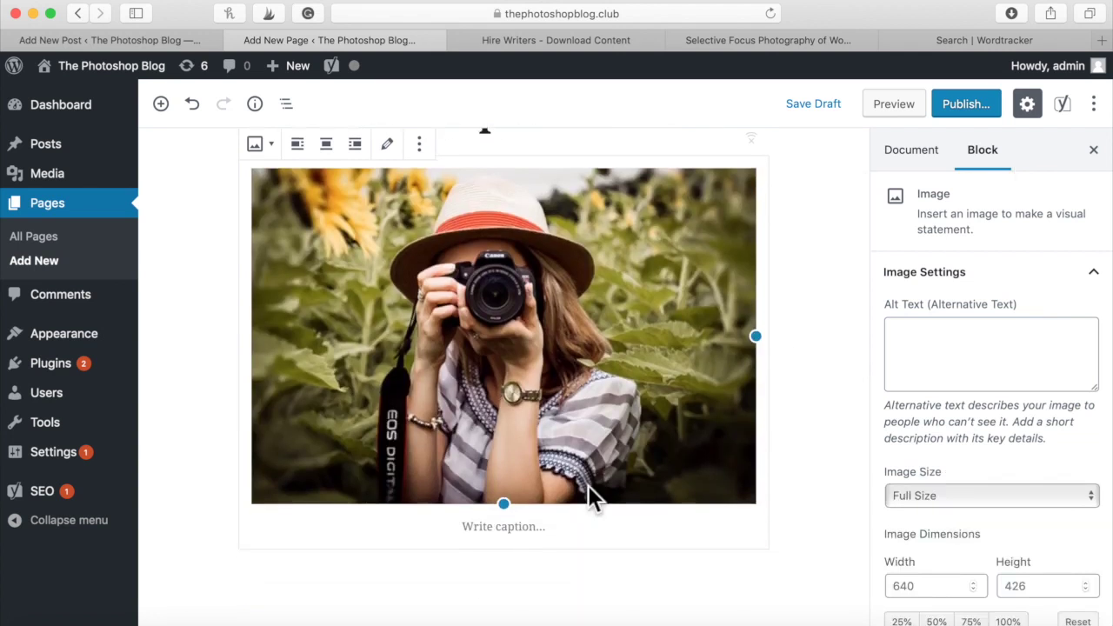
scroll(609, 470, "down", 2)
left_click(499, 528)
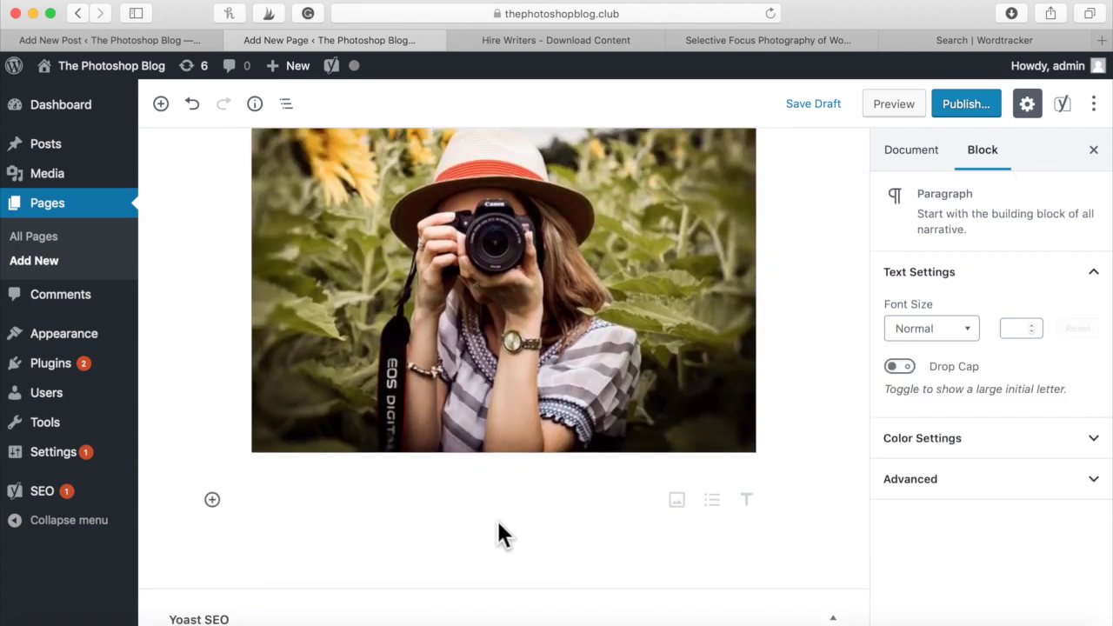
type("Thank ")
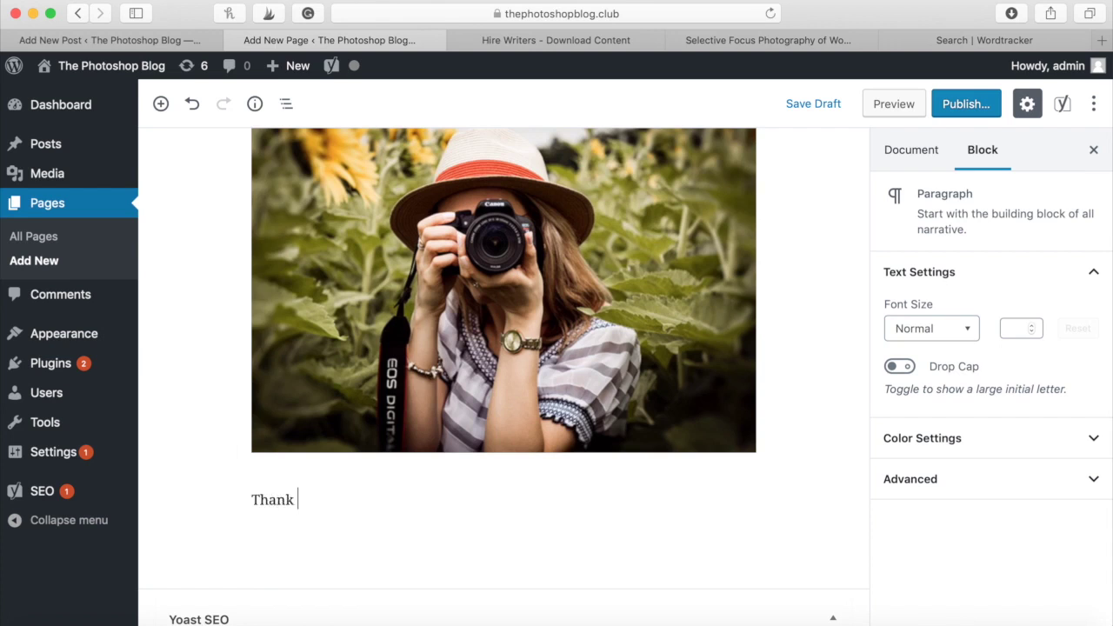
type("you for coming to my blog")
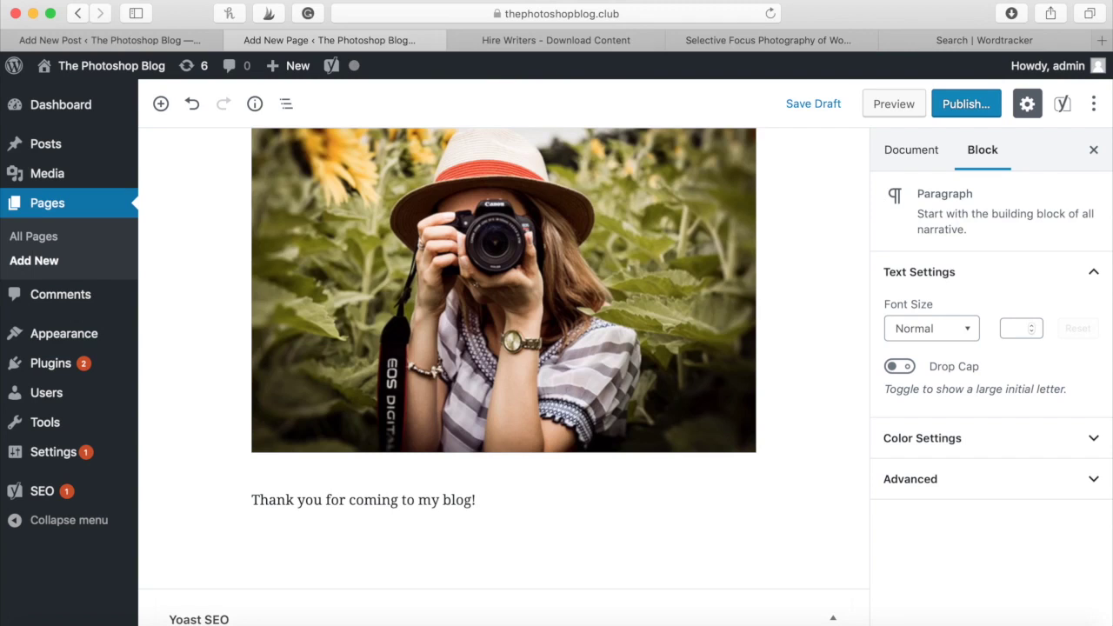
type("! Look around & you ")
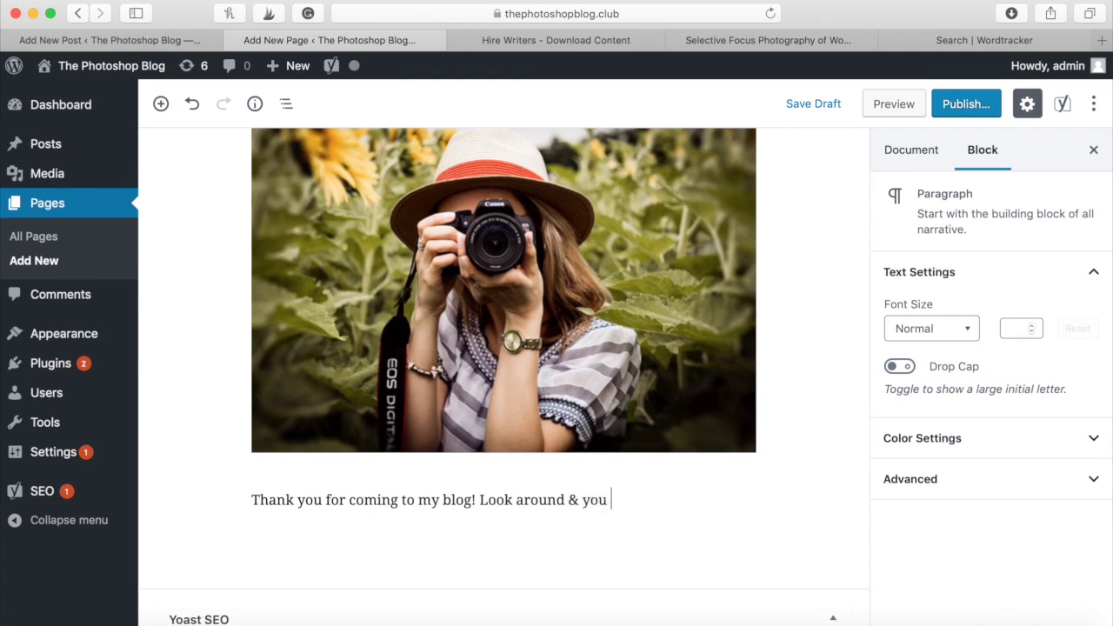
type("may just get a treat")
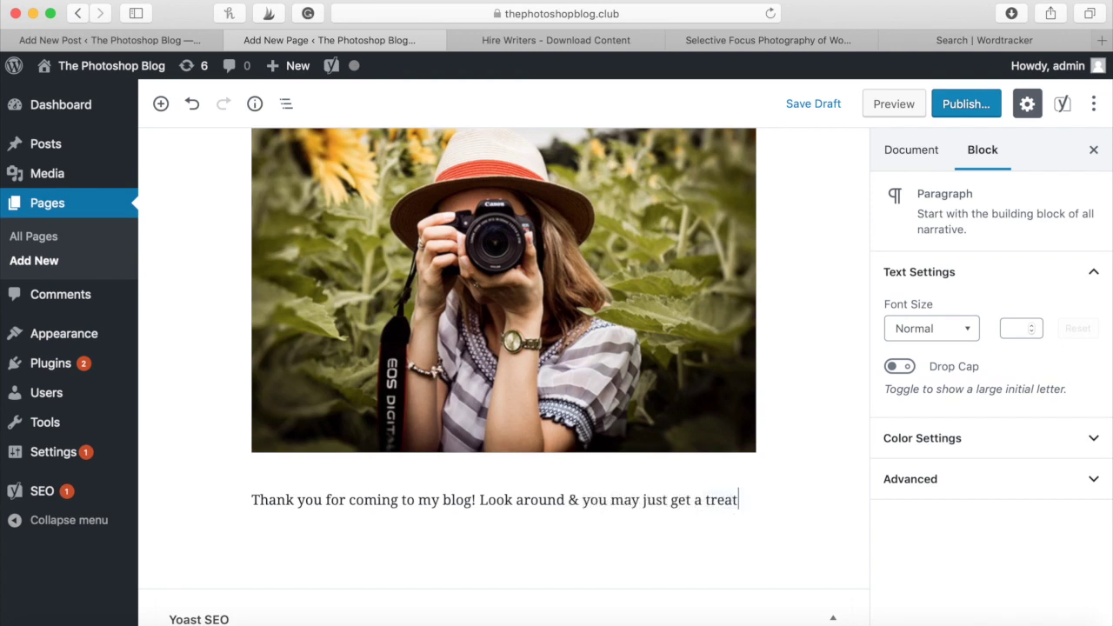
type("! YES, that's right! ")
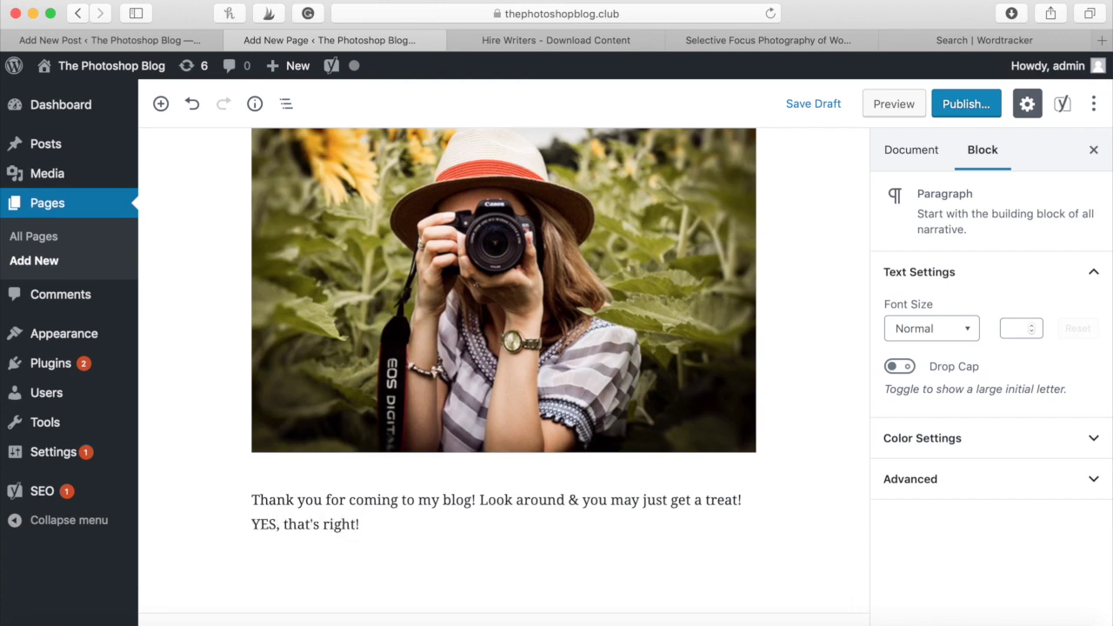
Continue the paragraph with the sentence "Today you will gain access to Photoshop CS6 100% Free!"
type("Today you ill")
key("BackSpace")
key("BackSpace")
type("will gain")
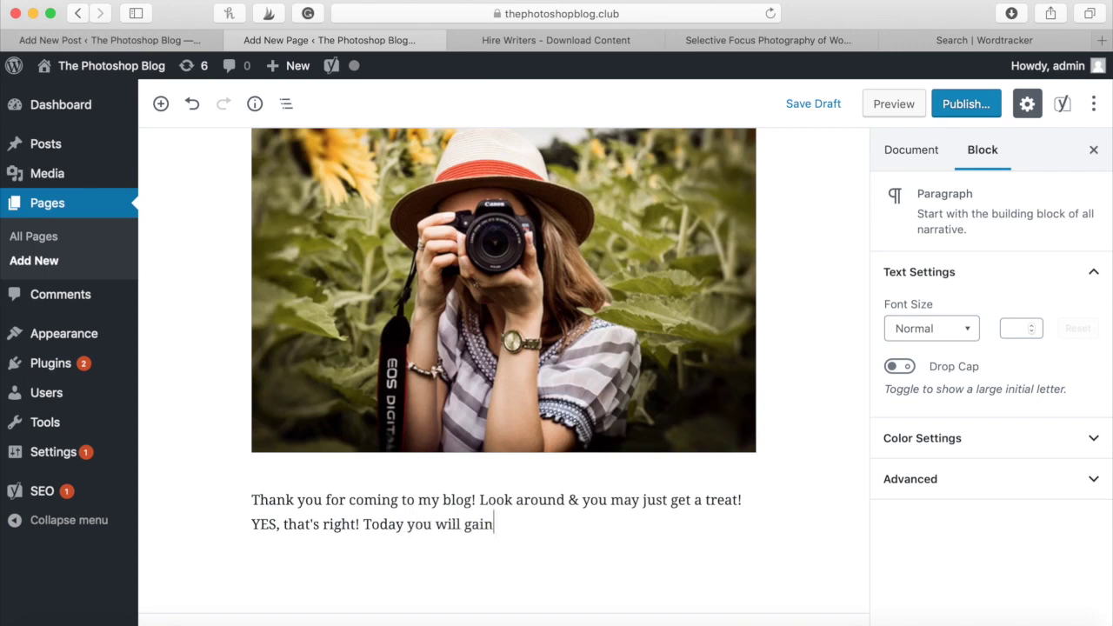
type(" access to Photo")
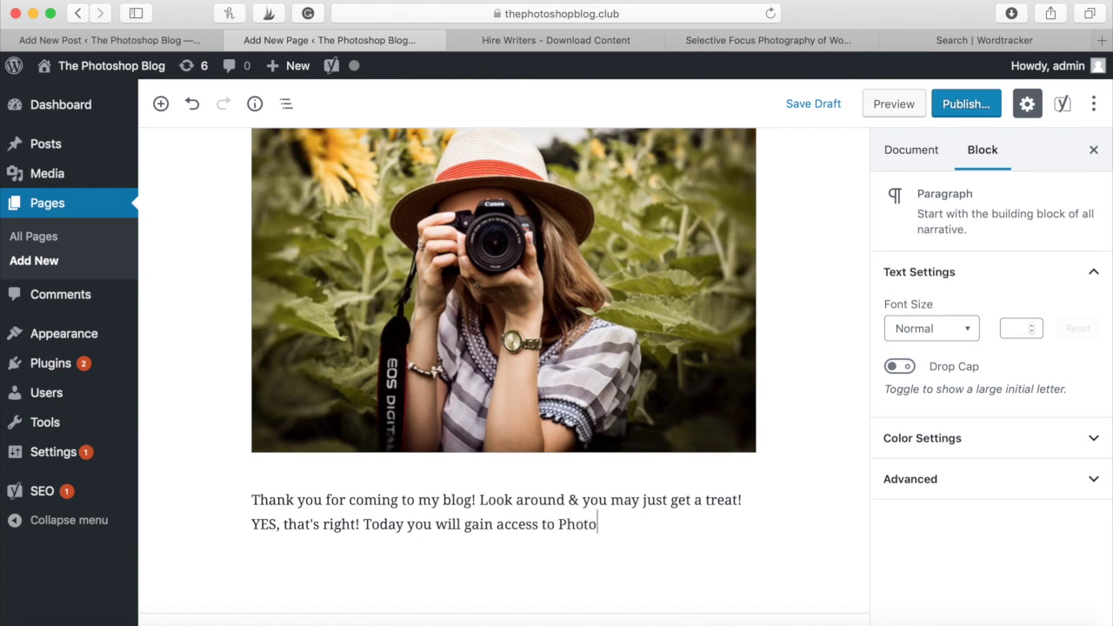
type("shop CS6 100% F")
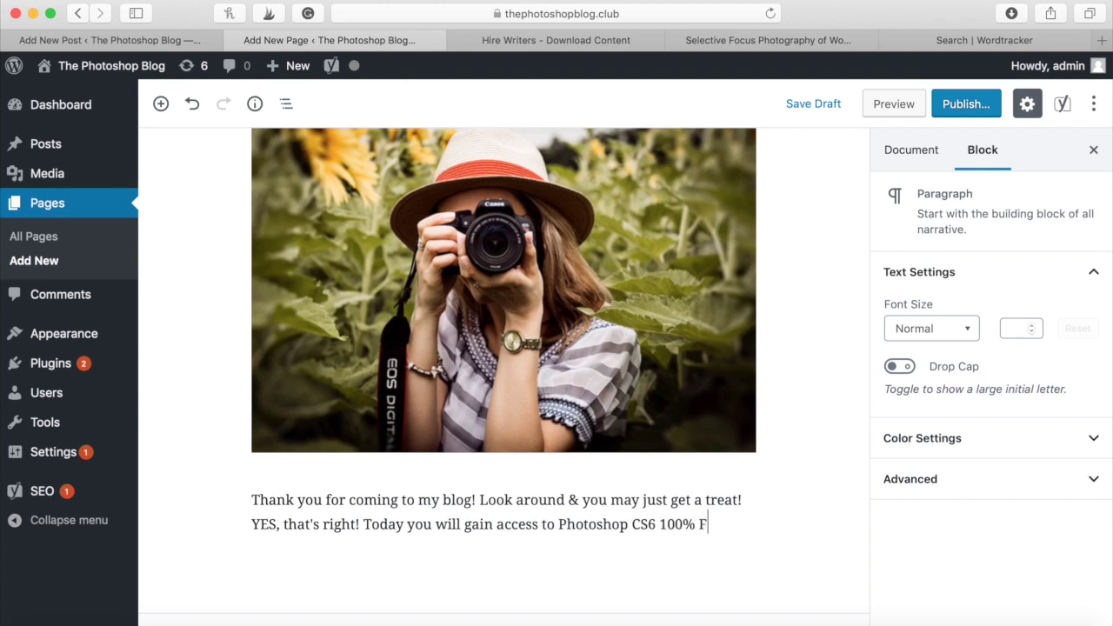
type("ree!")
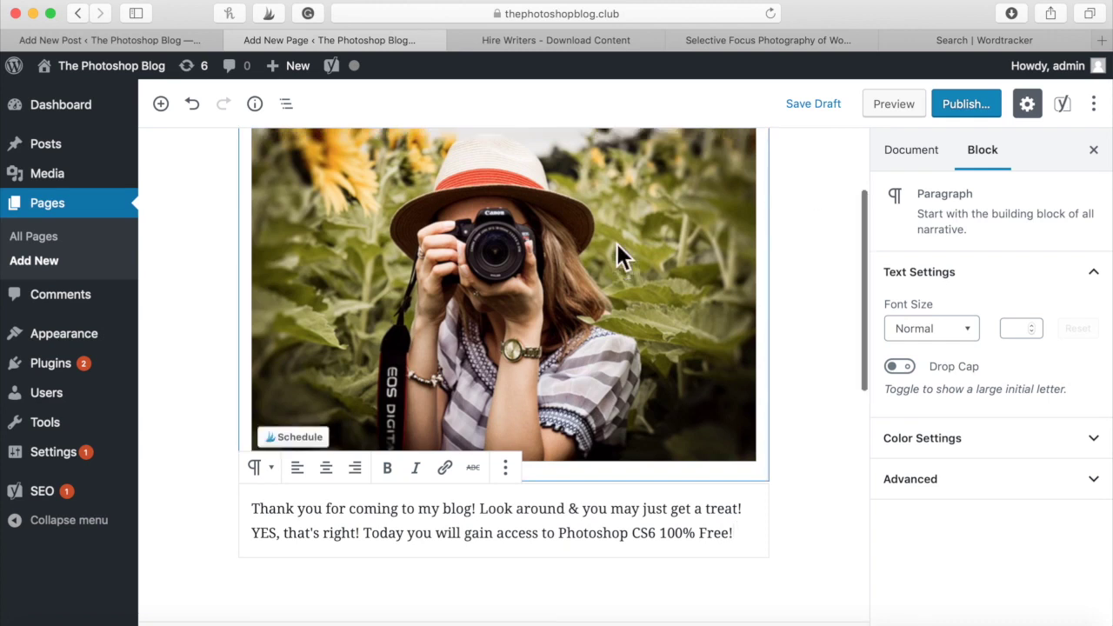
Review the page's title, image and paragraph, and publish the page
scroll(617, 249, "up", 3)
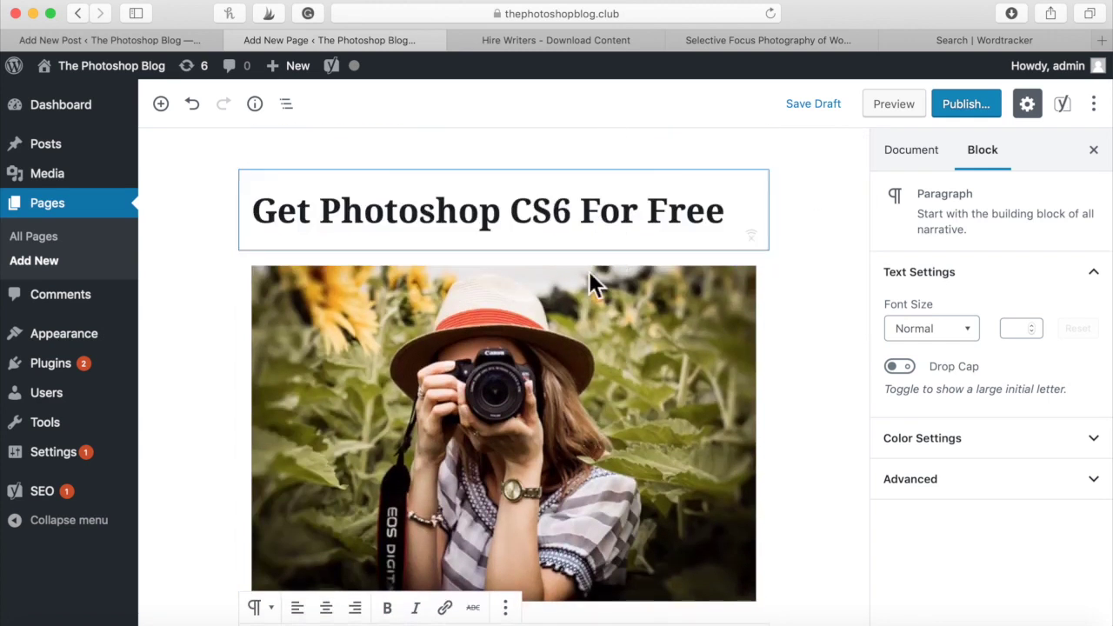
scroll(581, 452, "down", 3)
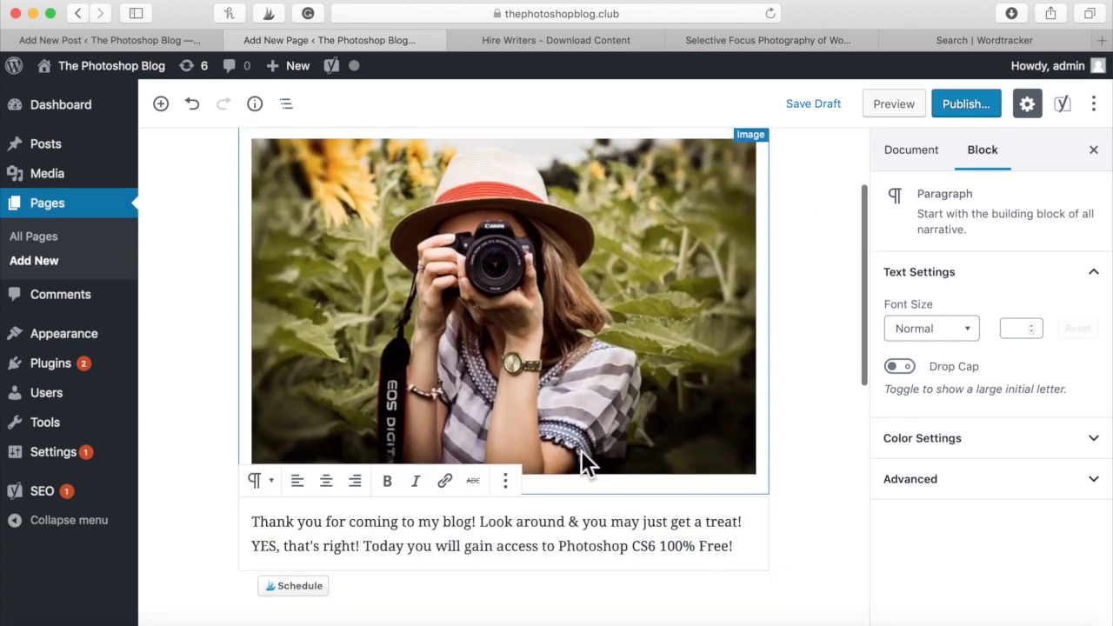
left_click(969, 104)
left_click(1009, 111)
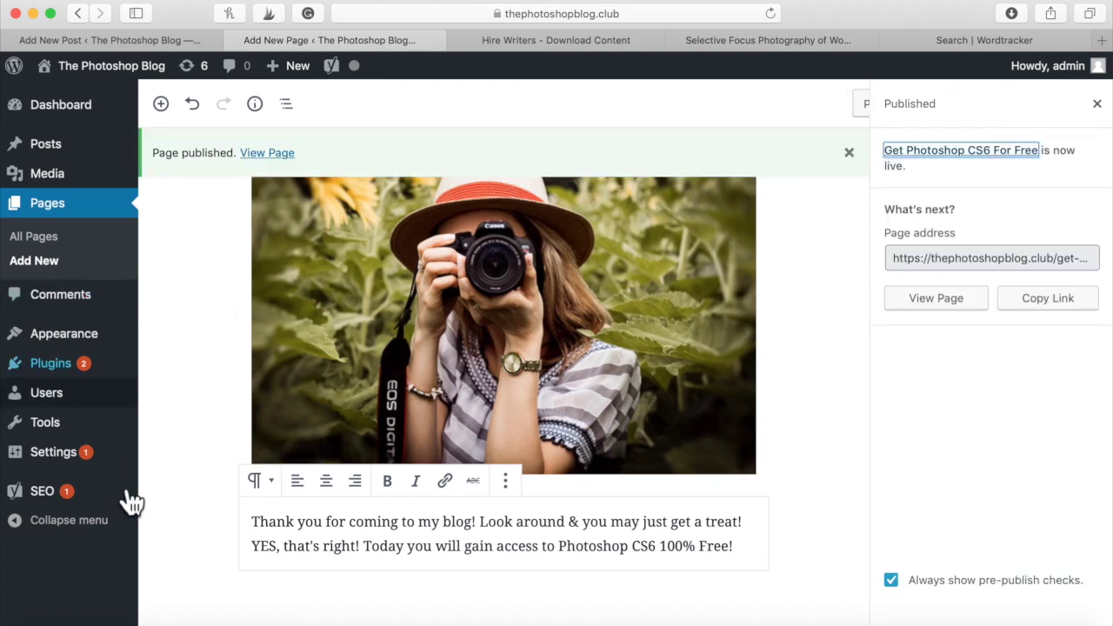
In the reading settings, make the static page "Get Photoshop CS6 For Free" the homepage and save the changes
mouse_move(112, 467)
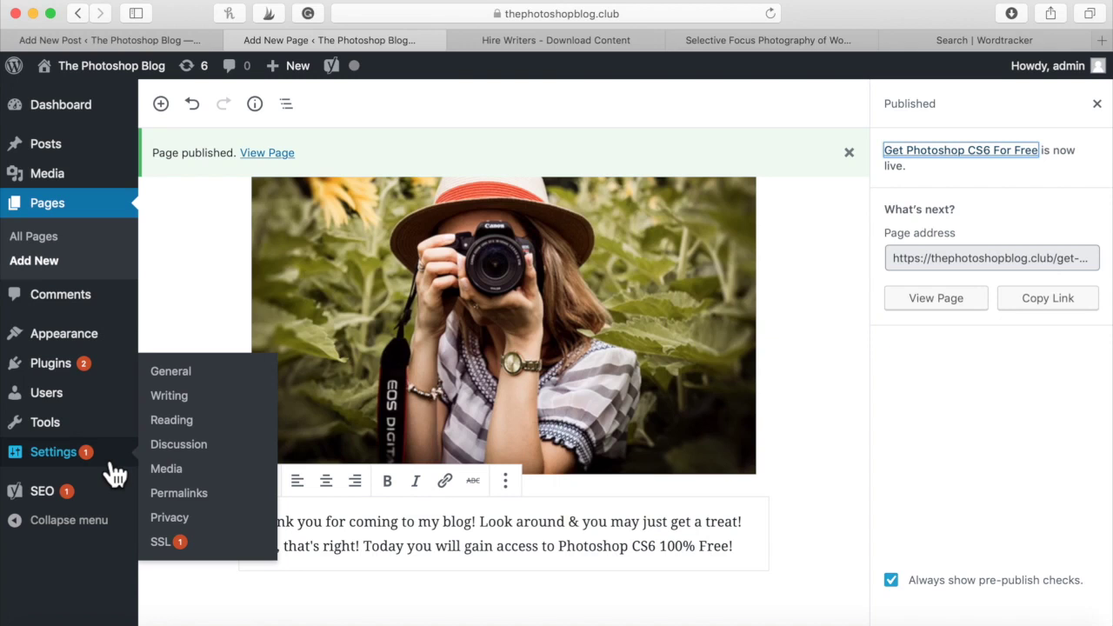
left_click(193, 424)
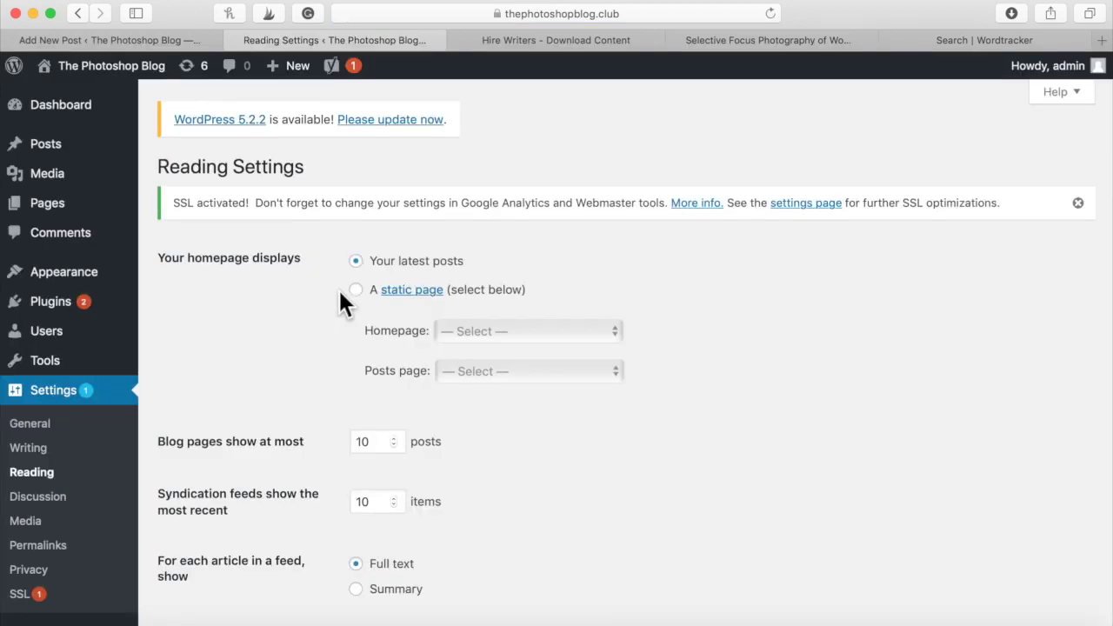
left_click(364, 293)
left_click(466, 332)
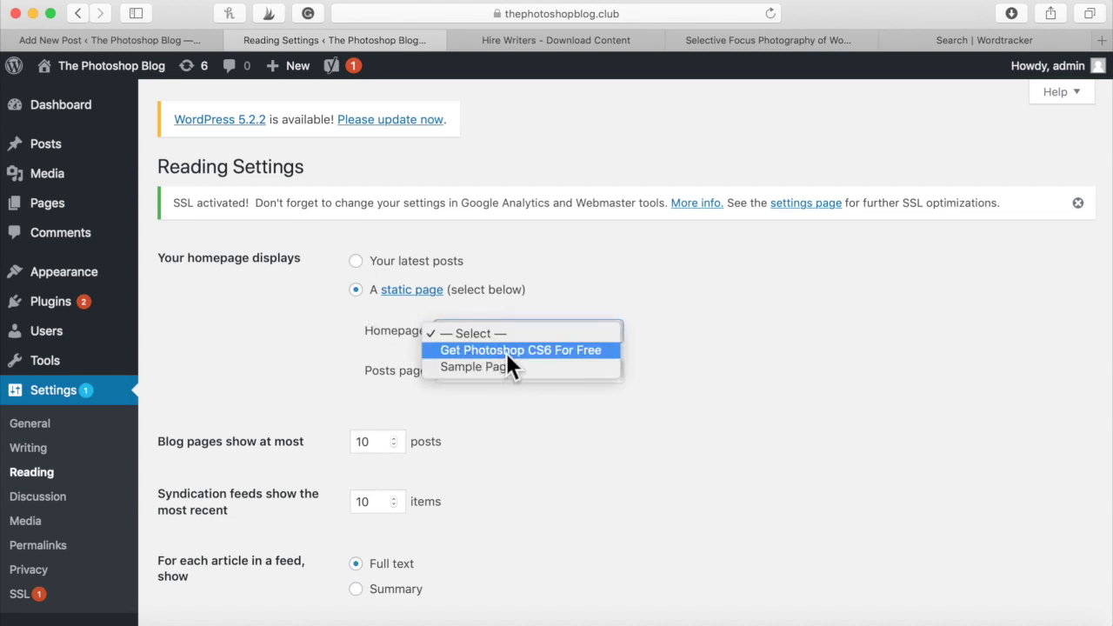
left_click(552, 354)
scroll(495, 491, "down", 4)
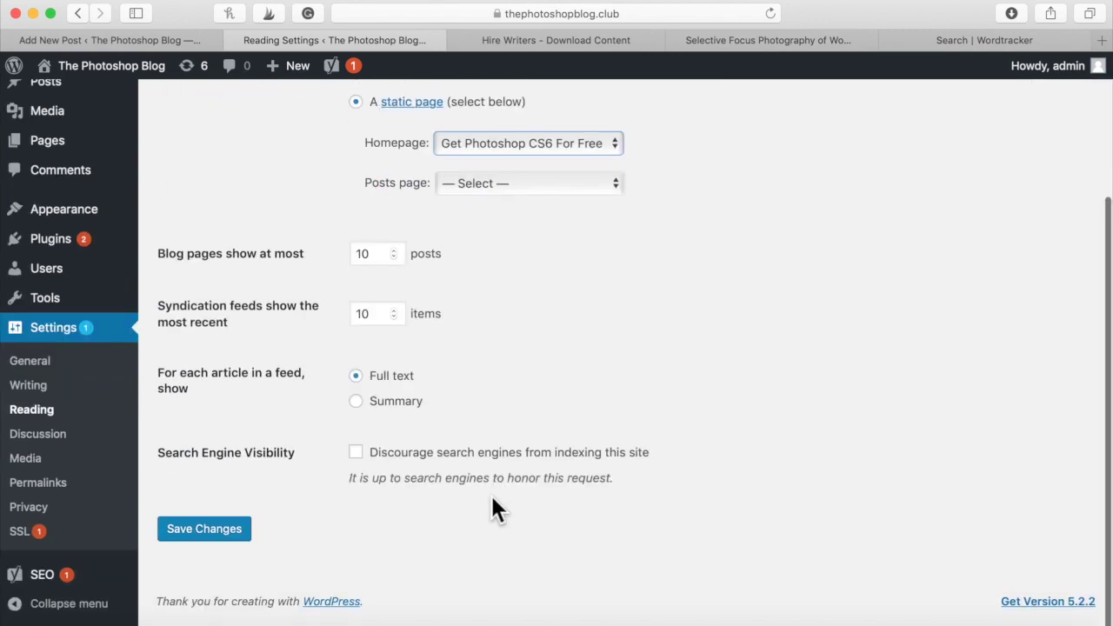
left_click(203, 549)
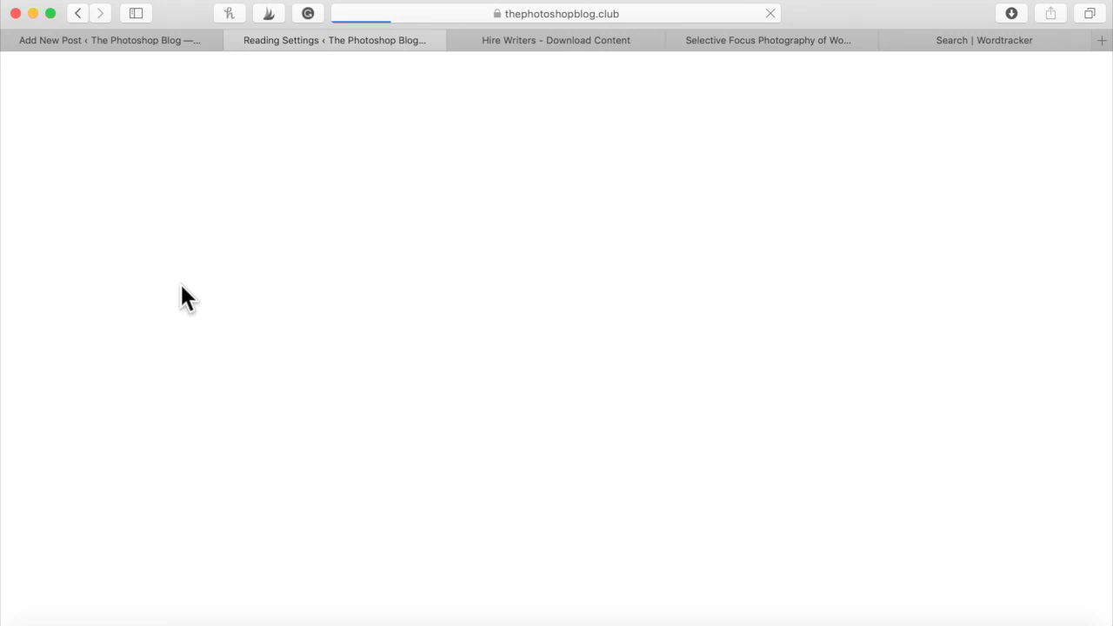
Check how the static page looks as the live site's homepage and return to the WordPress dashboard
mouse_move(93, 93)
left_click(78, 67)
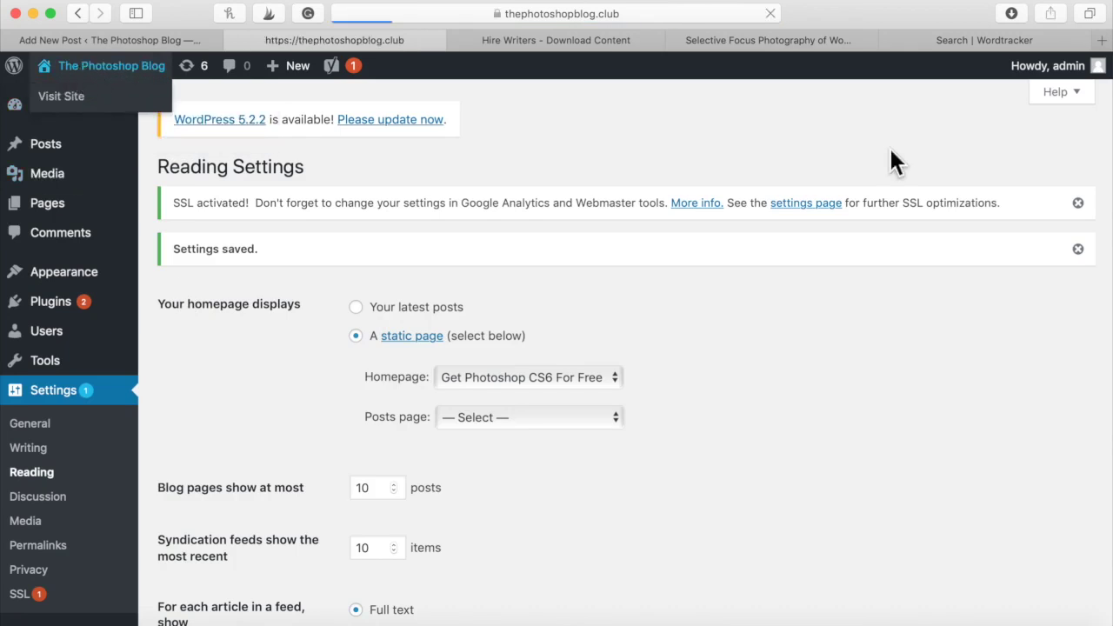
scroll(944, 323, "down", 5)
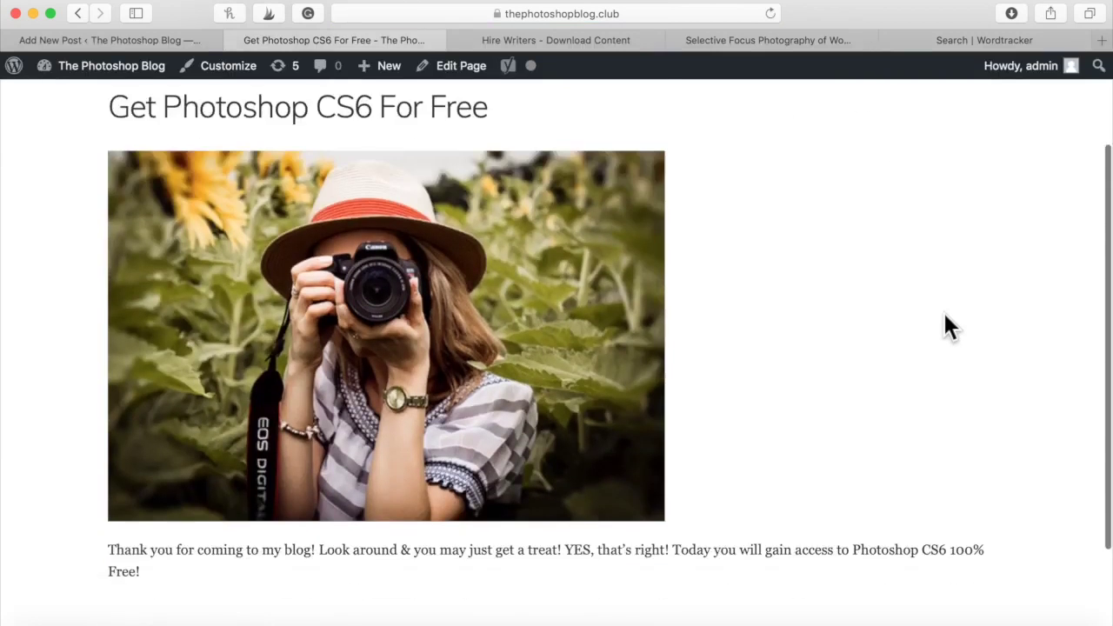
scroll(563, 349, "up", 5)
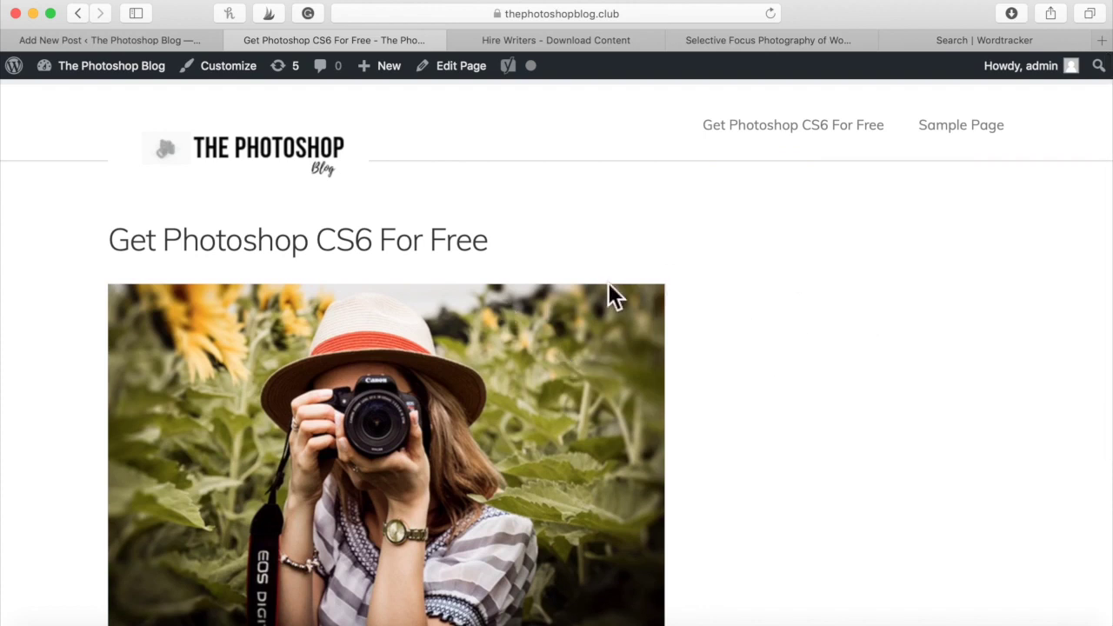
scroll(603, 296, "down", 4)
scroll(919, 130, "up", 4)
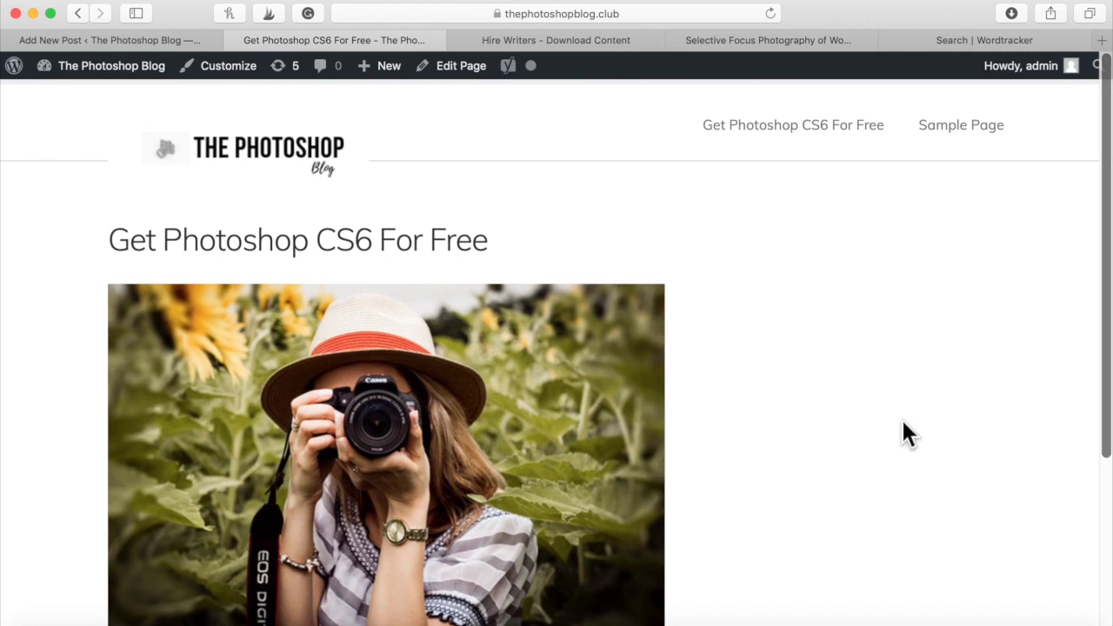
scroll(861, 314, "down", 5)
mouse_move(100, 74)
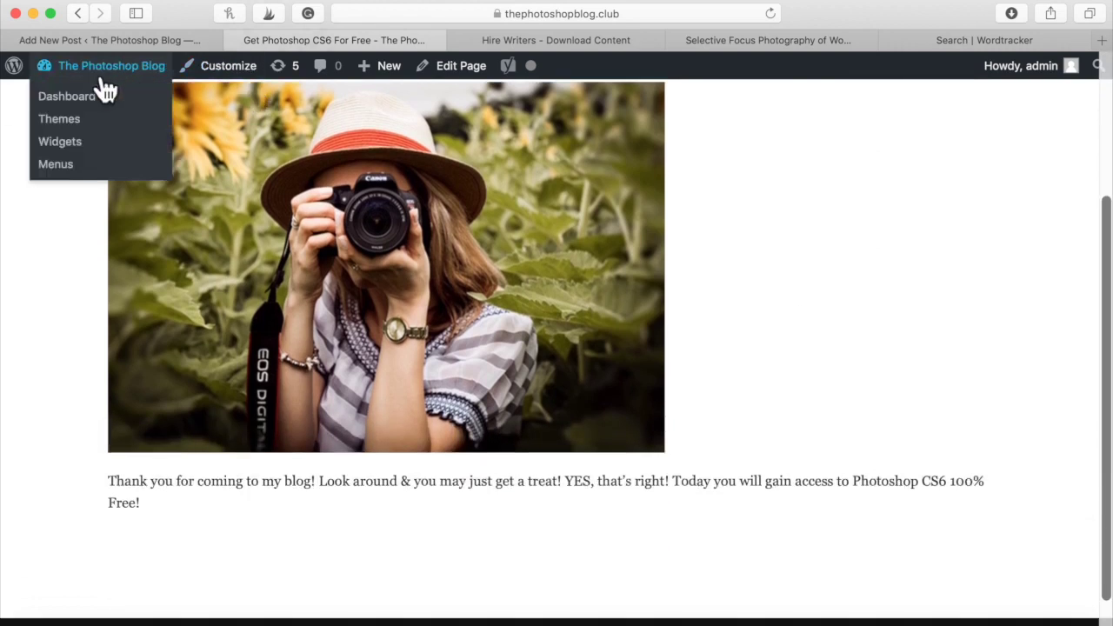
left_click(75, 96)
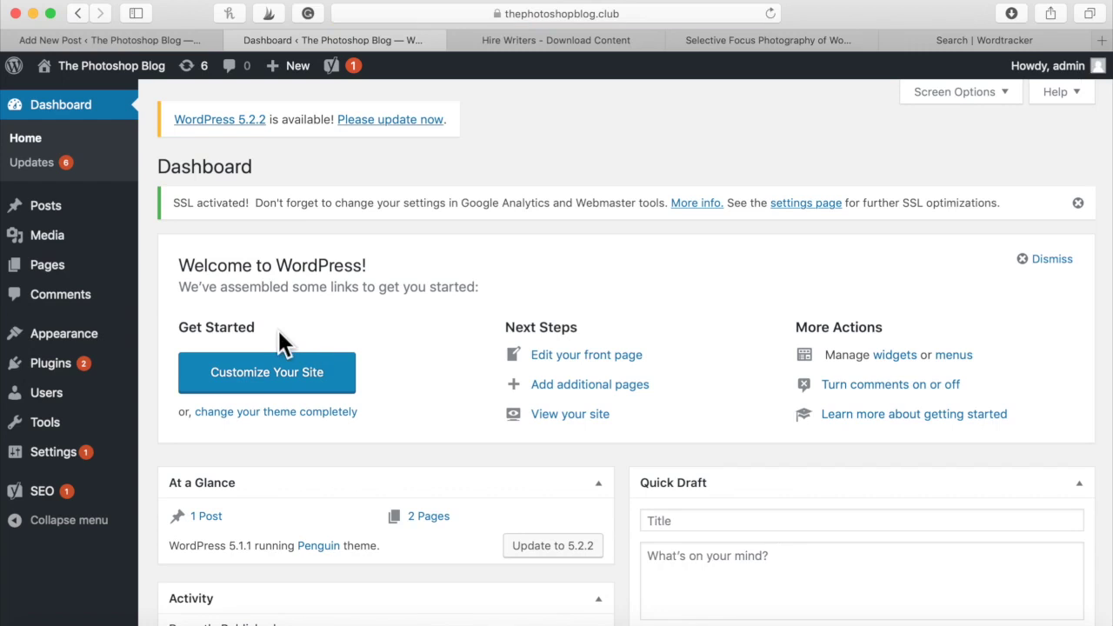
In the reading settings, set the homepage to display the latest posts and save the changes
mouse_move(70, 457)
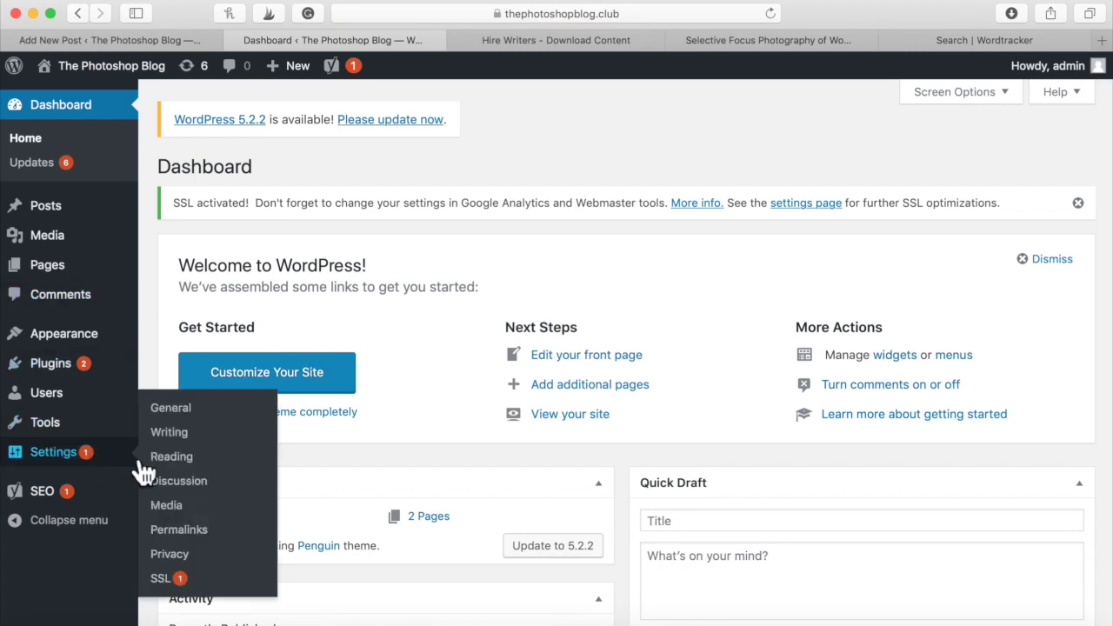
left_click(206, 470)
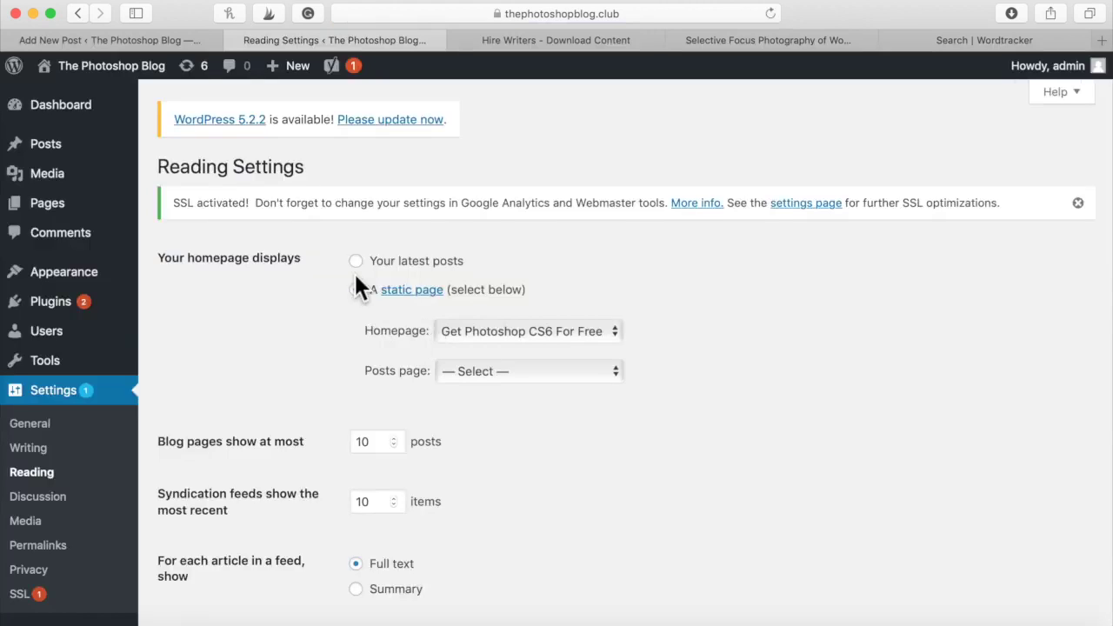
left_click(369, 266)
scroll(277, 529, "down", 5)
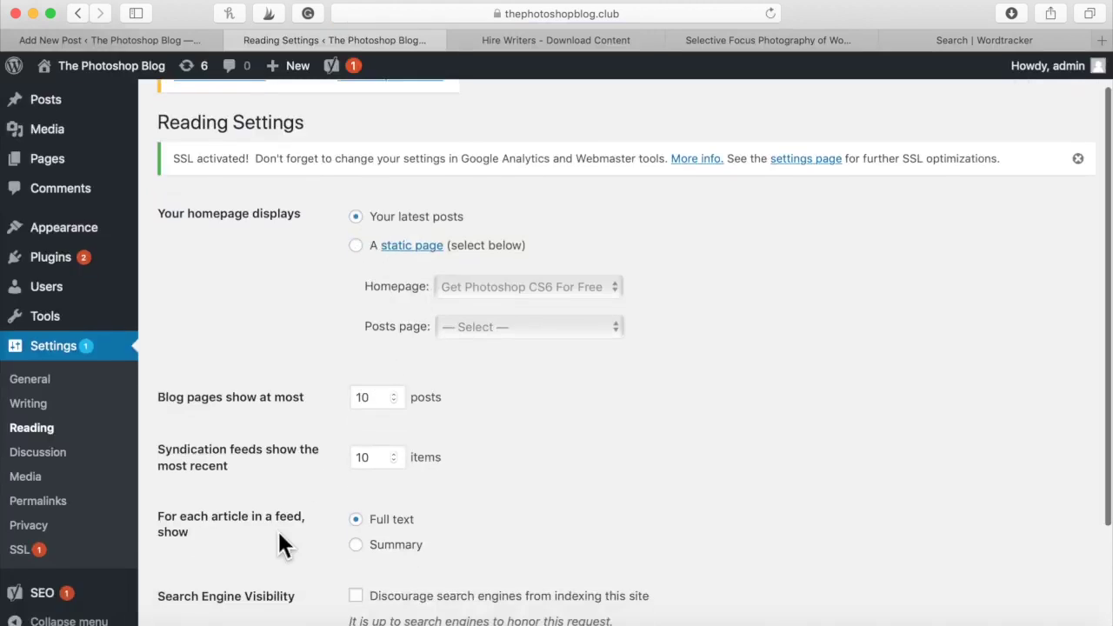
scroll(244, 557, "up", 1)
left_click(213, 540)
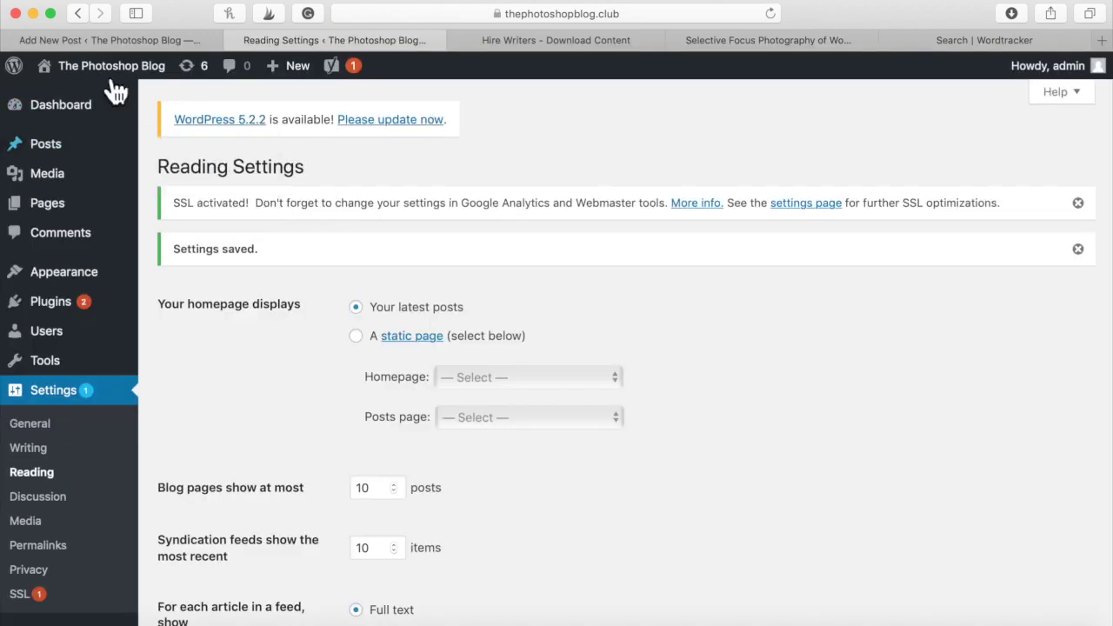
Visit the live site and look through the whole post "How To Get Photoshop CS6 Online For Free"
left_click(39, 69)
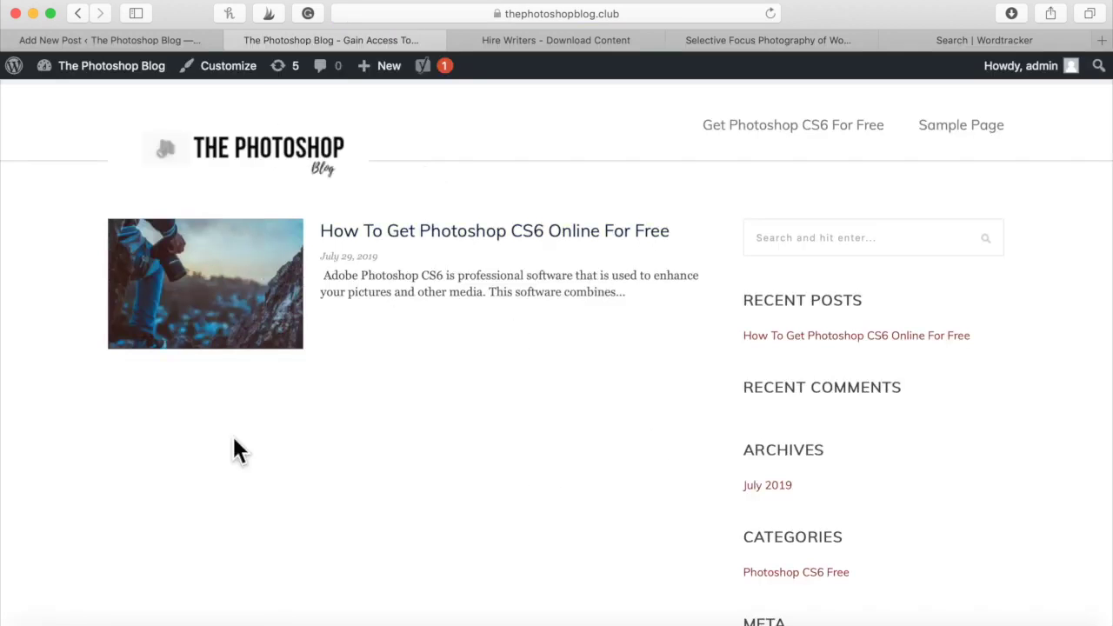
left_click(368, 233)
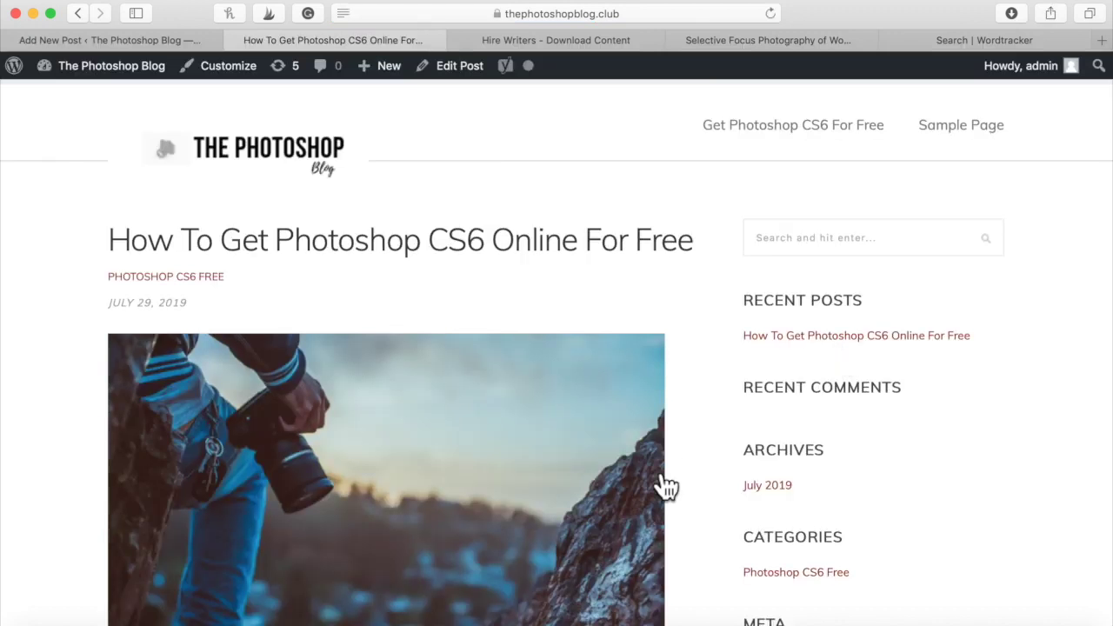
scroll(665, 483, "down", 5)
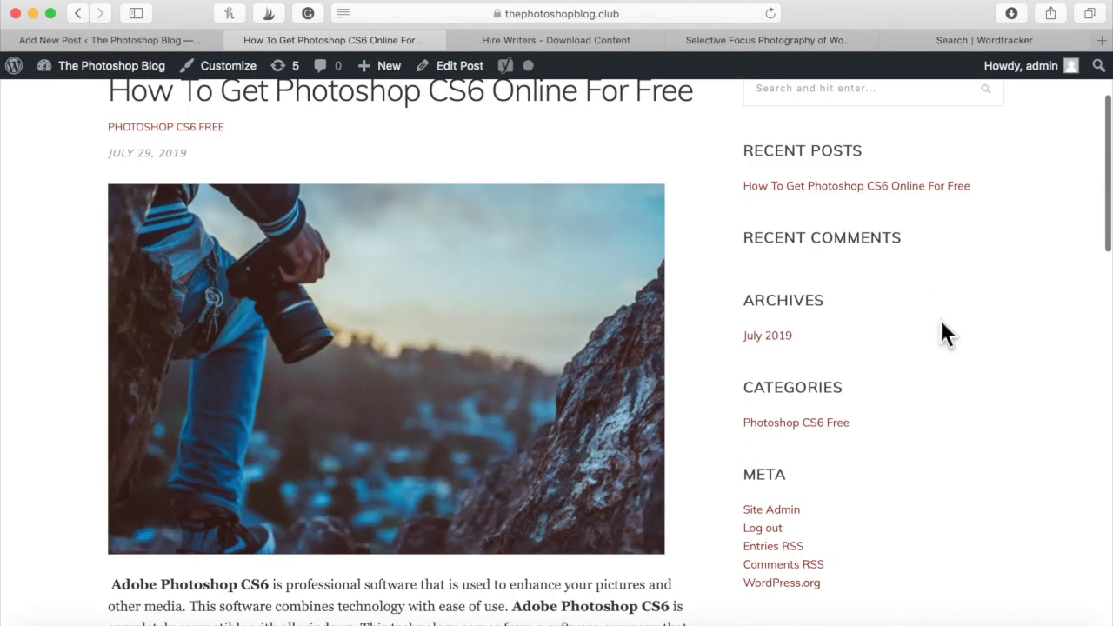
scroll(943, 323, "down", 10)
scroll(943, 324, "down", 15)
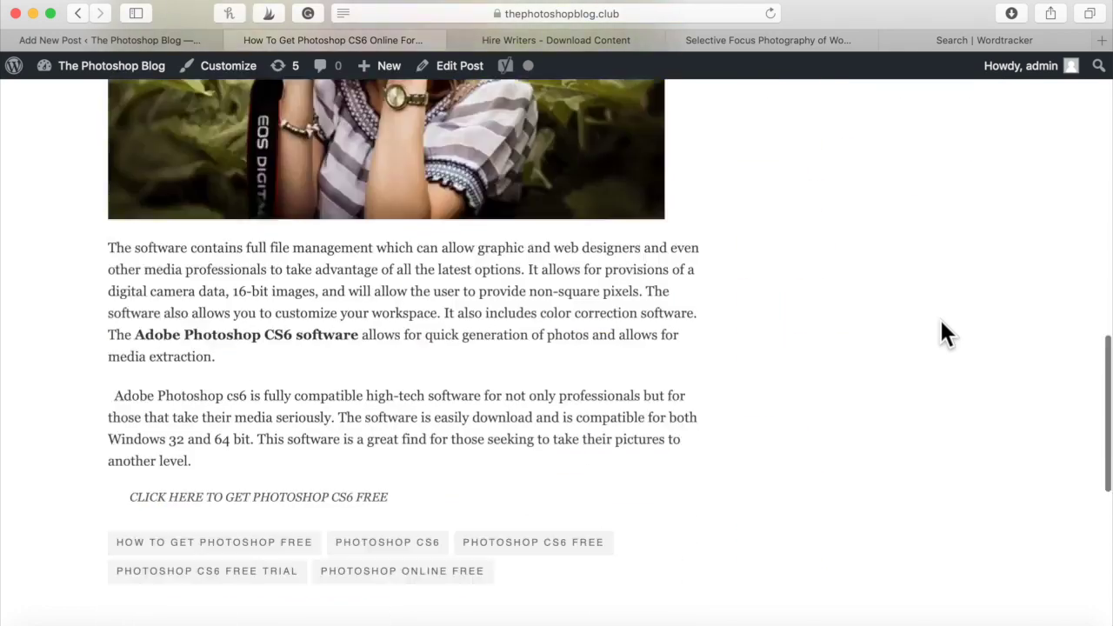
scroll(943, 324, "up", 20)
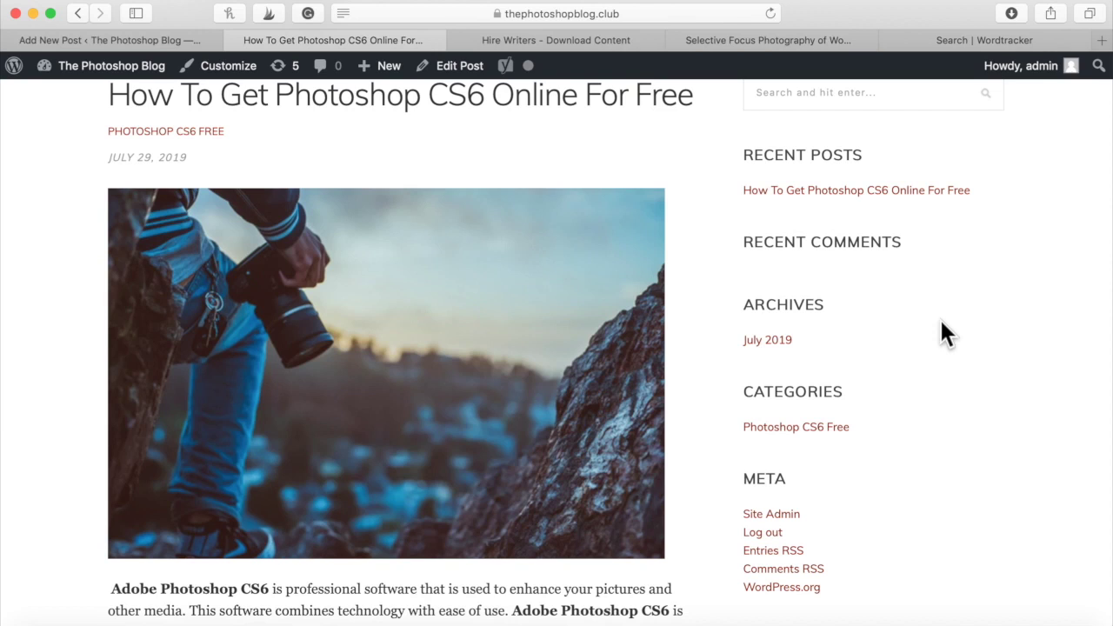
scroll(941, 320, "up", 5)
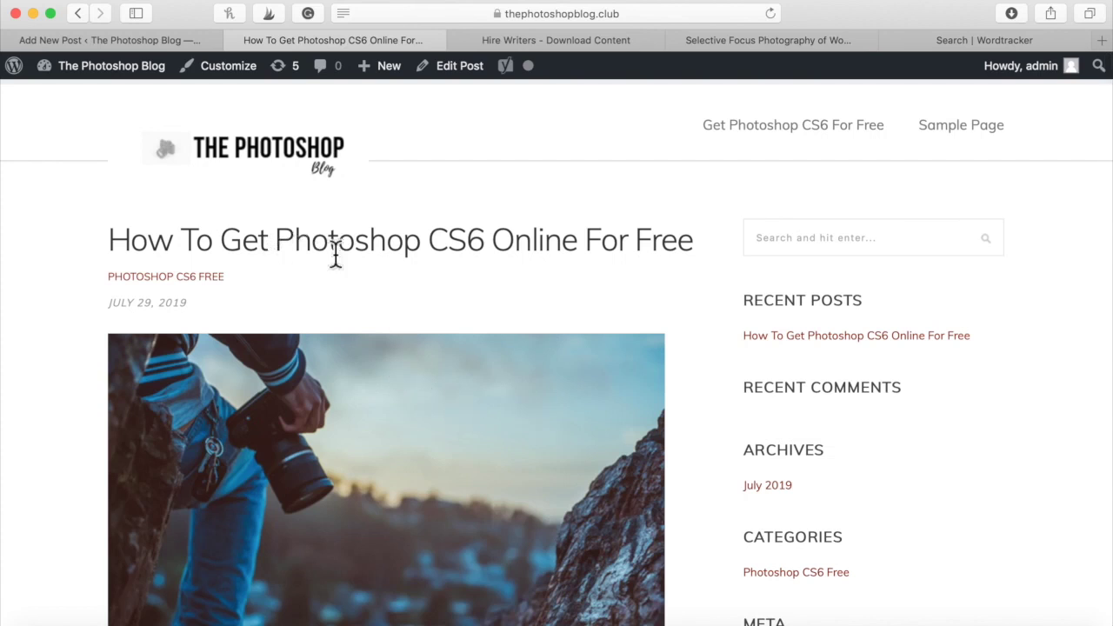
Examine the keywords in the published post's title and bold text, plus its closing call to action and tags
left_click_drag(267, 252, 409, 254)
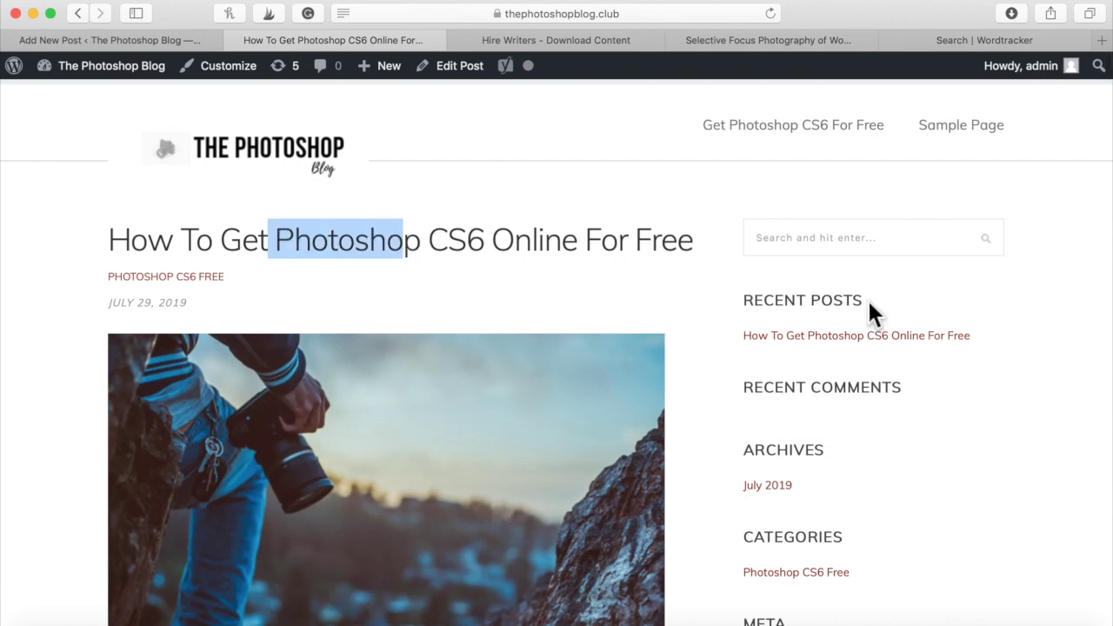
scroll(868, 306, "down", 10)
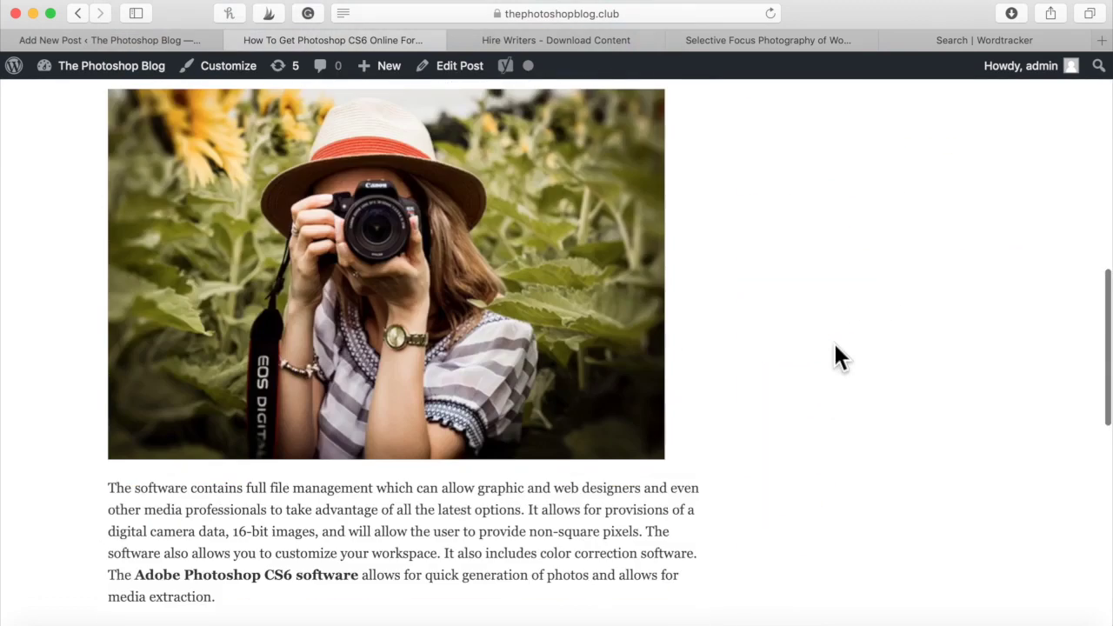
scroll(836, 352, "down", 6)
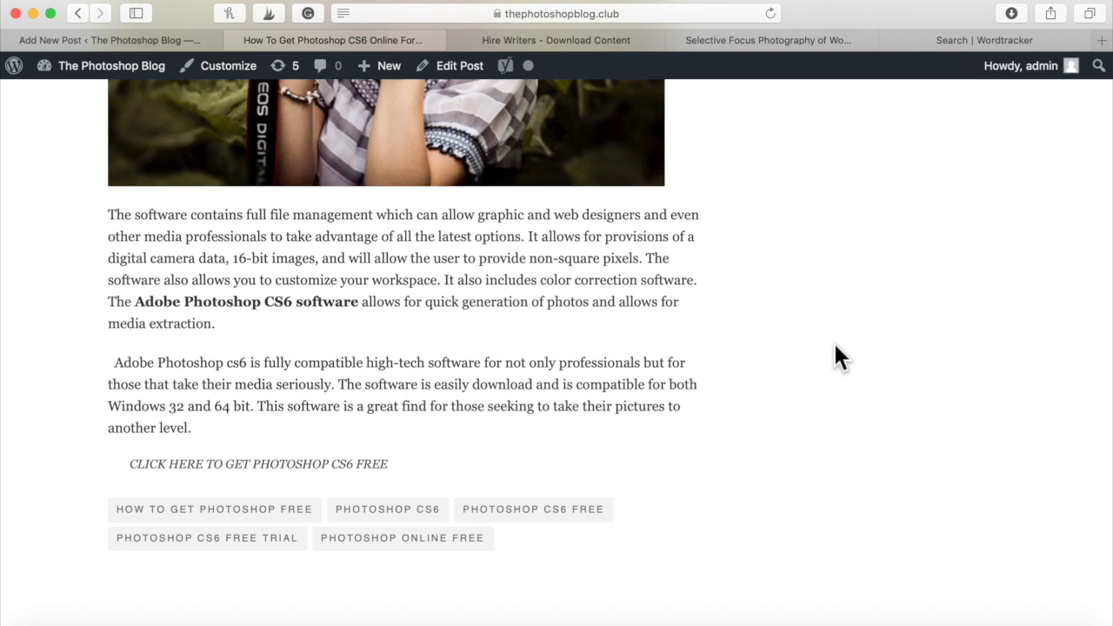
left_click_drag(321, 306, 183, 307)
left_click_drag(388, 465, 125, 472)
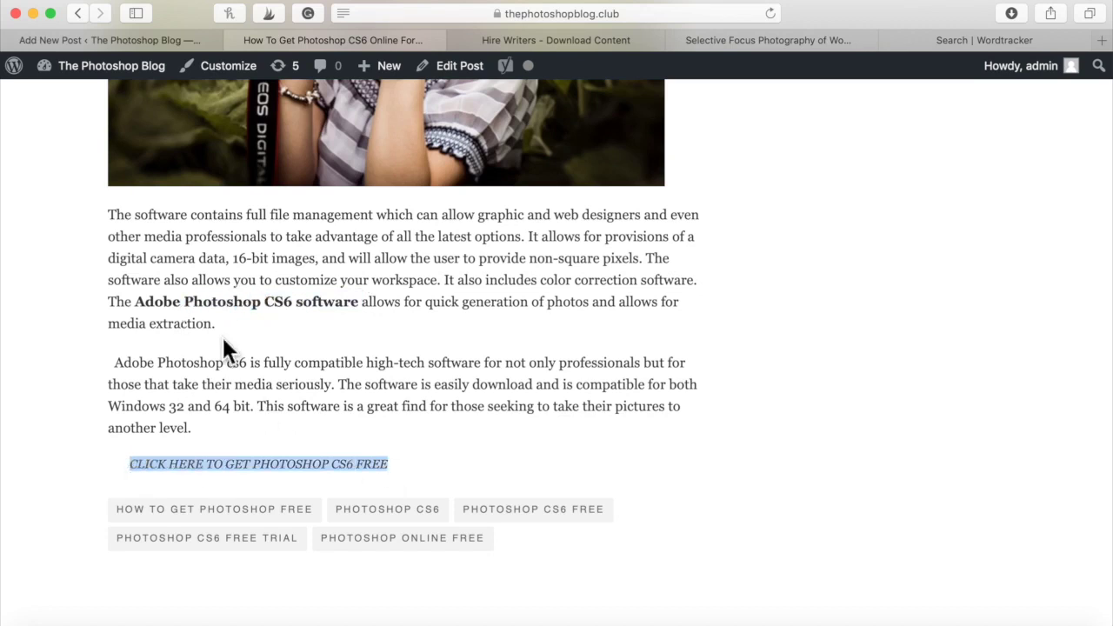
left_click_drag(137, 303, 213, 304)
scroll(216, 329, "up", 5)
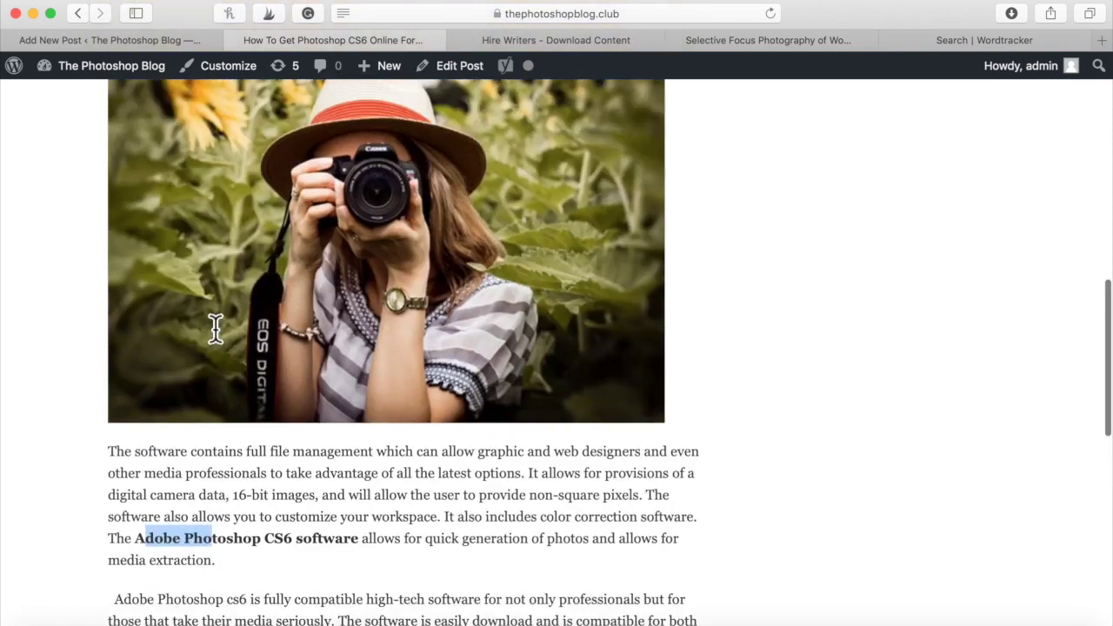
scroll(215, 329, "up", 10)
scroll(215, 328, "down", 3)
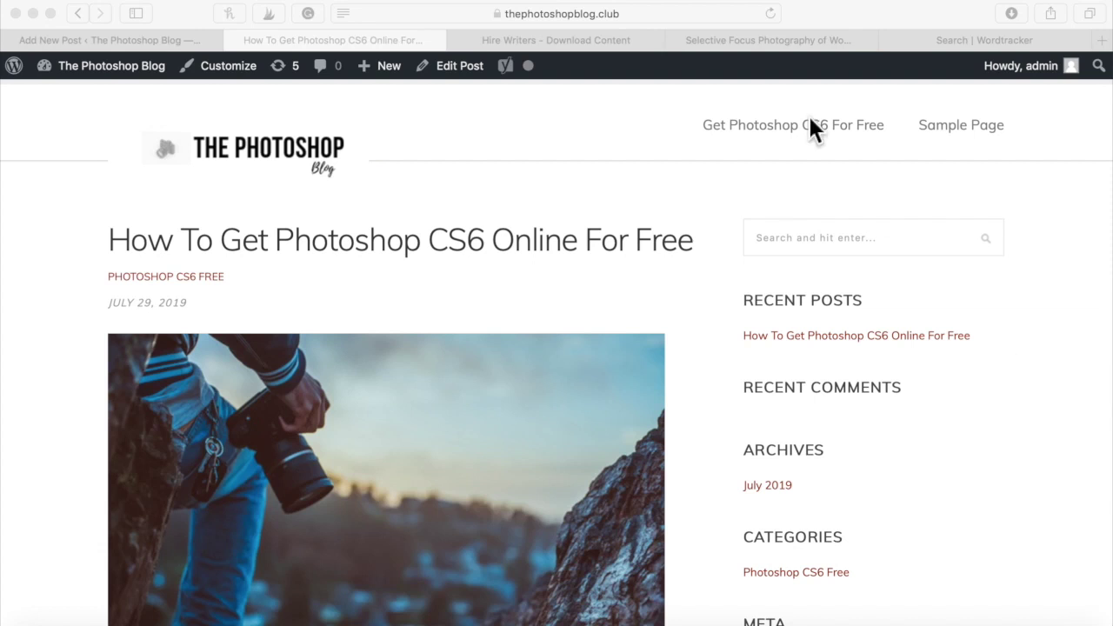
On the Hire Writers site, preview the article "Unlock Adobe Photoshop CS6 Free with a Keygen Generator" and copy its full text
left_click(613, 41)
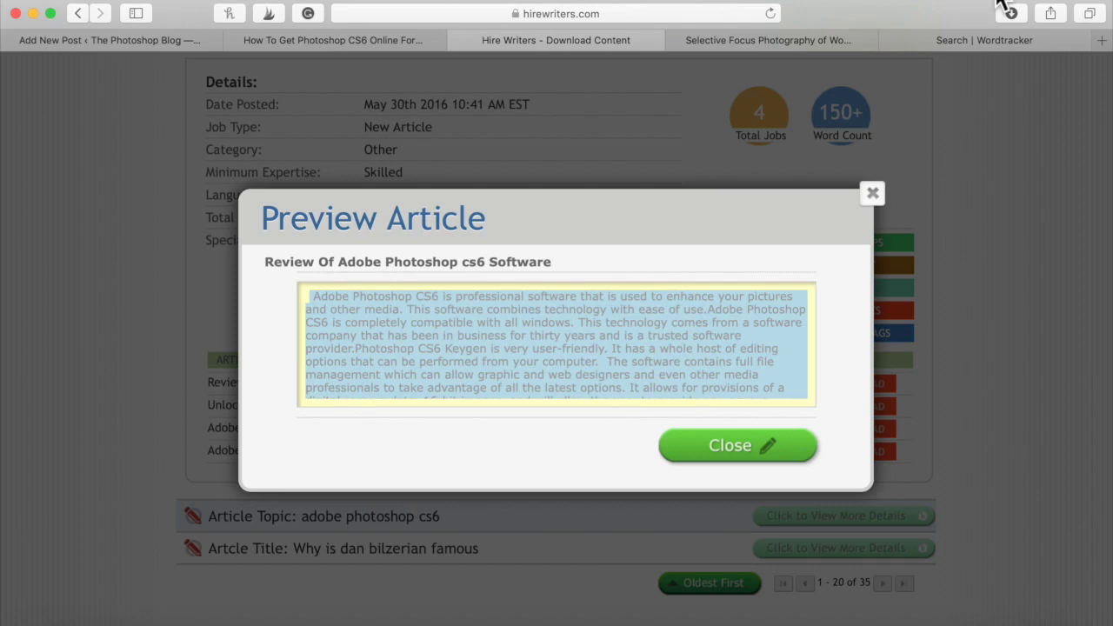
left_click(883, 195)
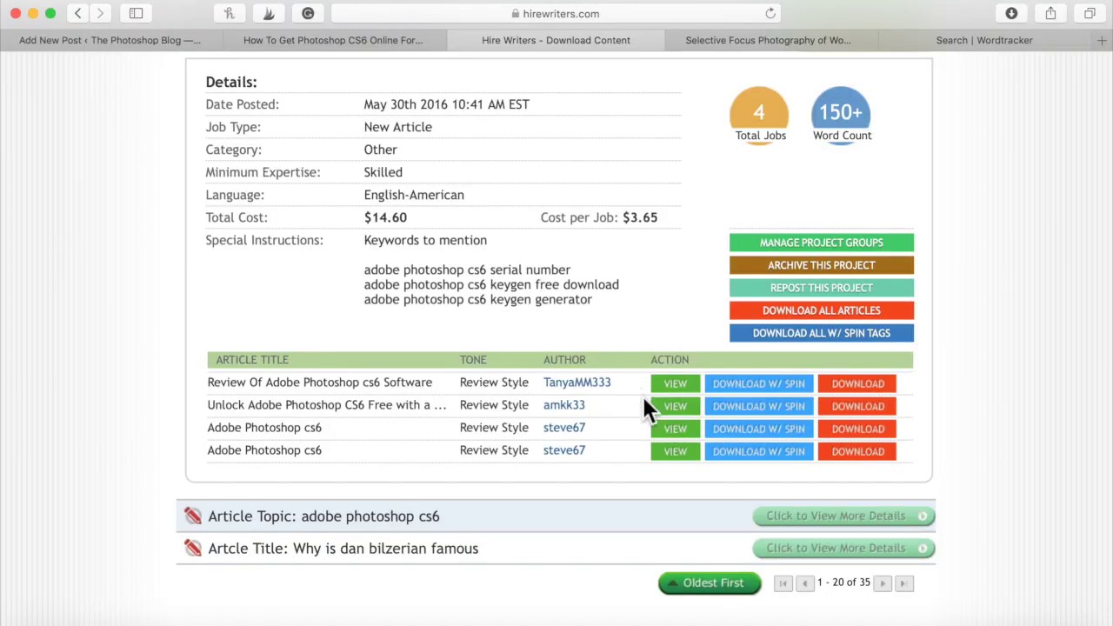
left_click(669, 409)
left_click_drag(307, 296, 781, 383)
scroll(480, 325, "down", 10)
scroll(479, 325, "down", 3)
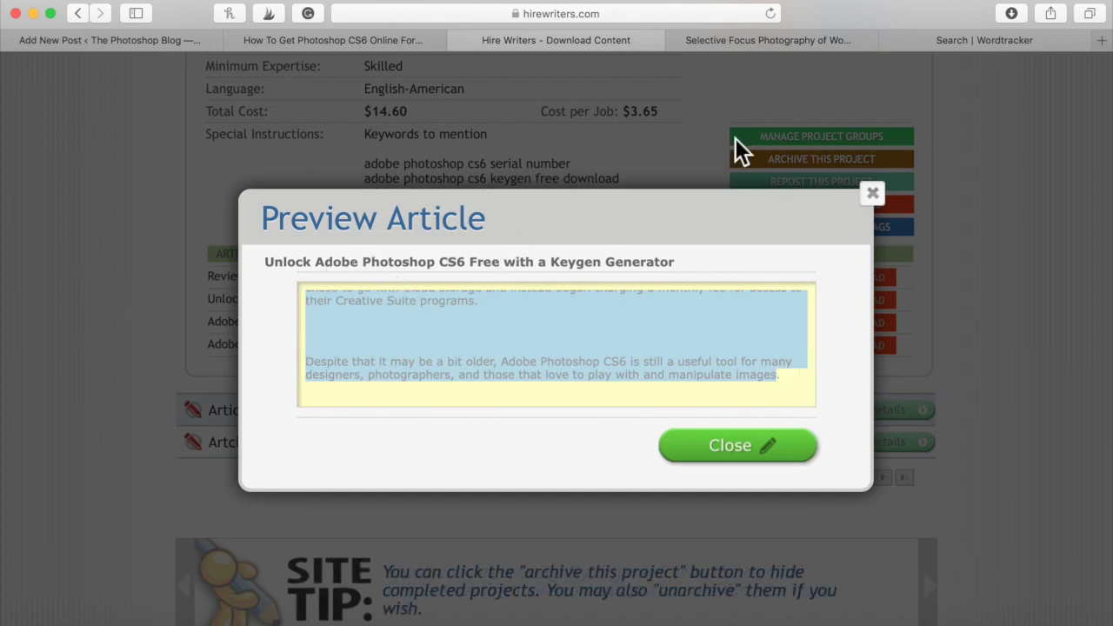
Return to the blog's WordPress dashboard, start a new post and paste the copied article text into its body
left_click(356, 44)
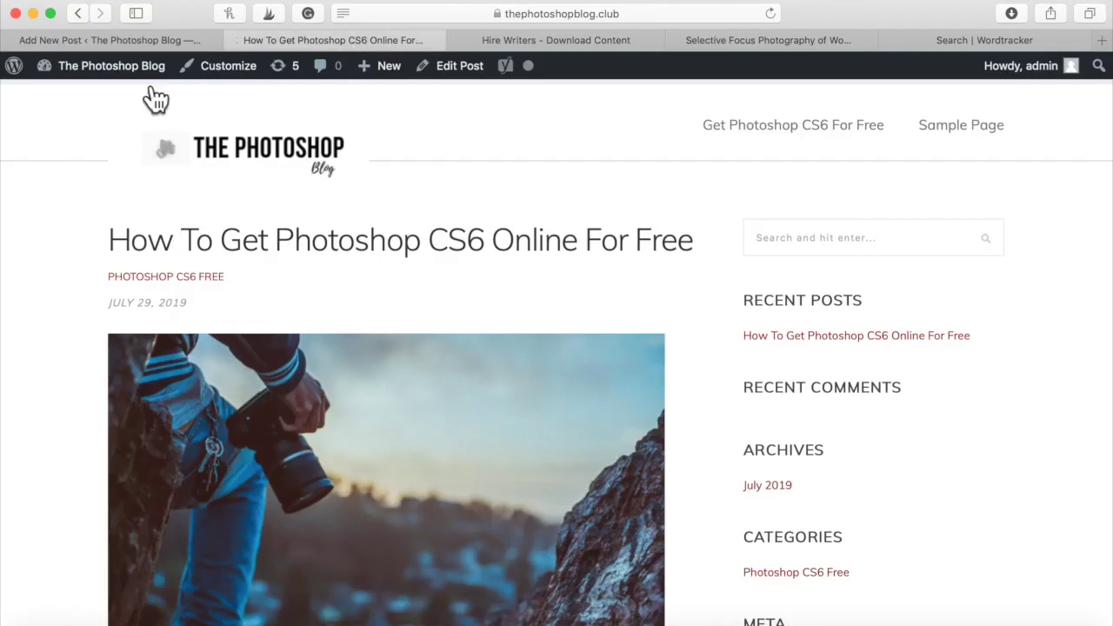
mouse_move(121, 66)
left_click(80, 98)
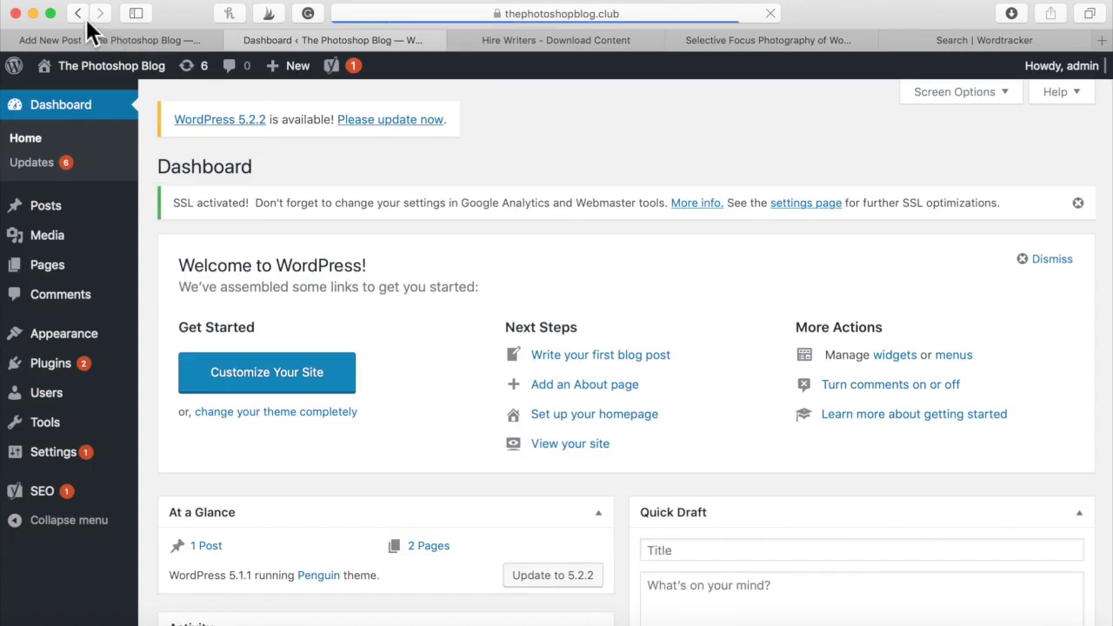
mouse_move(81, 218)
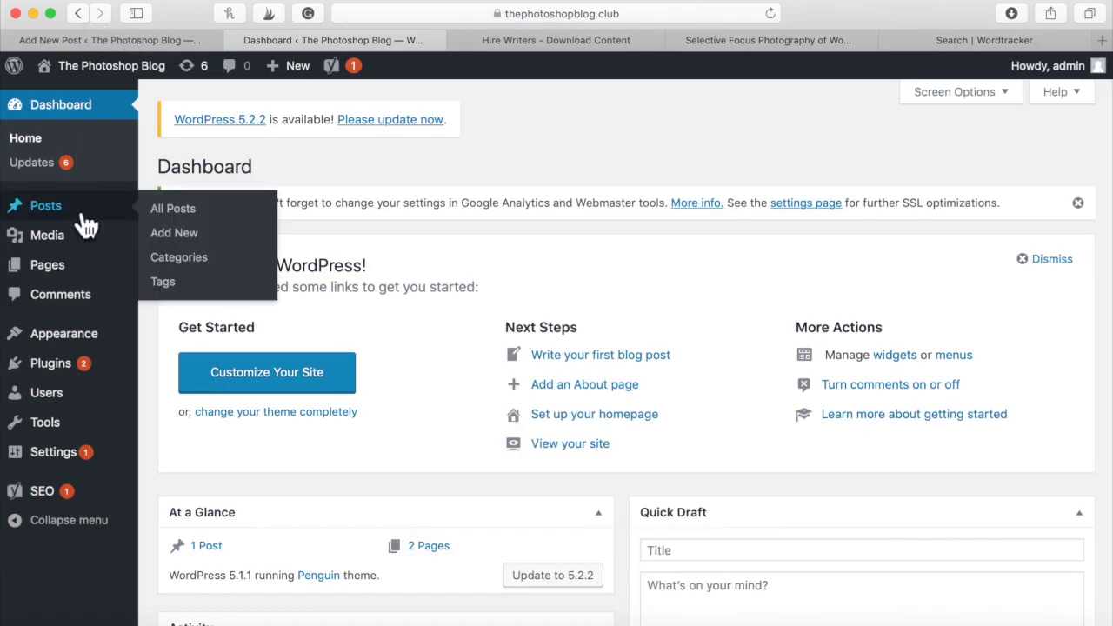
left_click(176, 233)
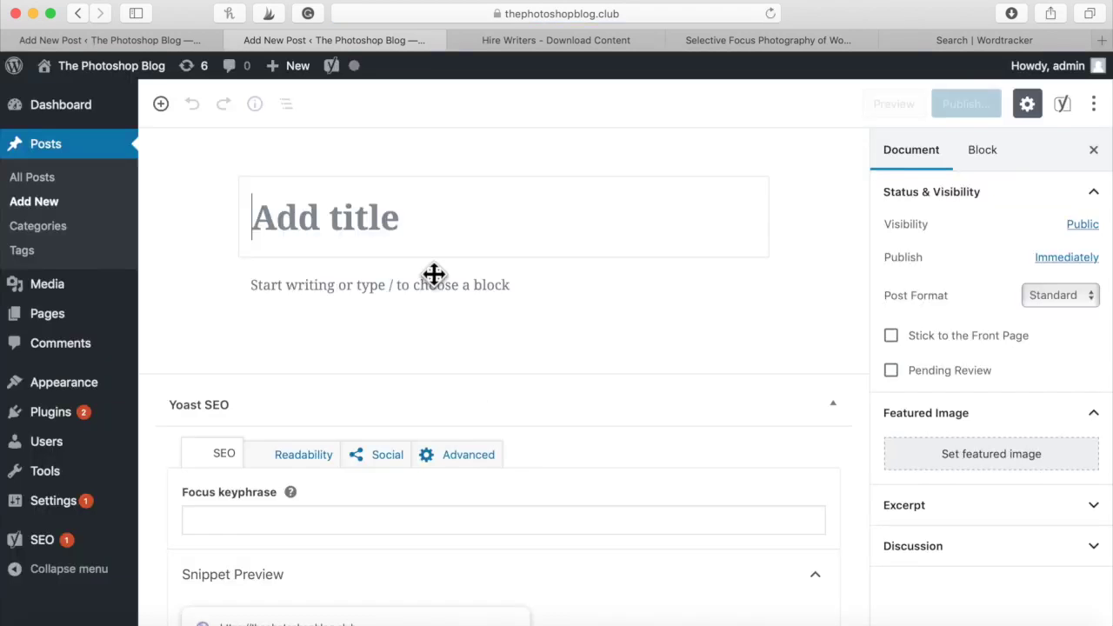
left_click(259, 291)
key("super+v")
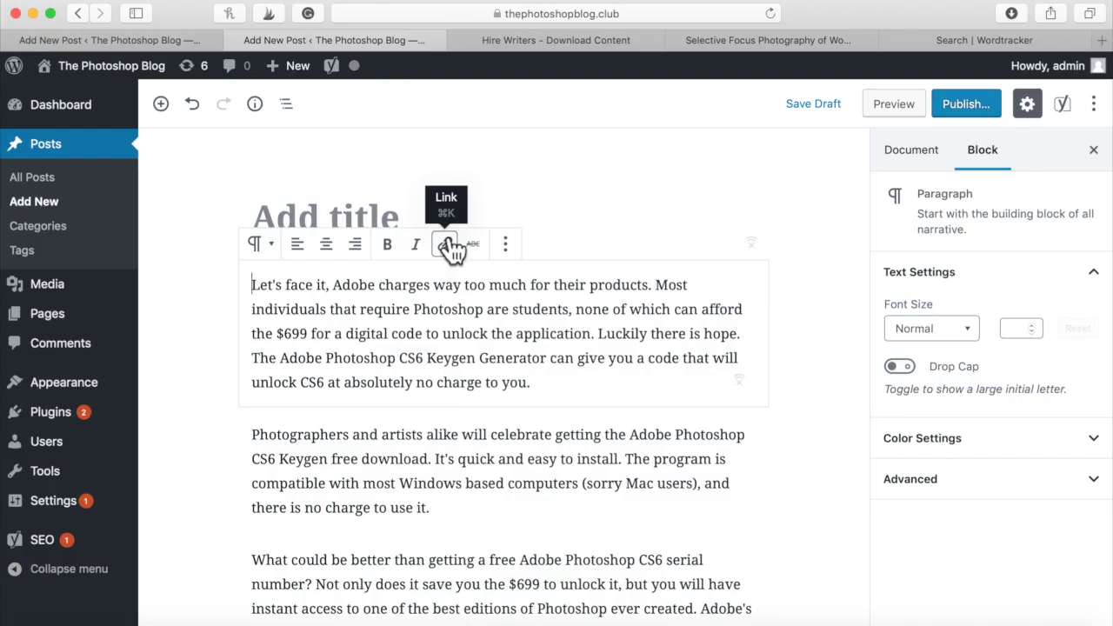
Make the phrase "CS6 Keygen Generator" bold in the post's first paragraph
scroll(553, 342, "down", 3)
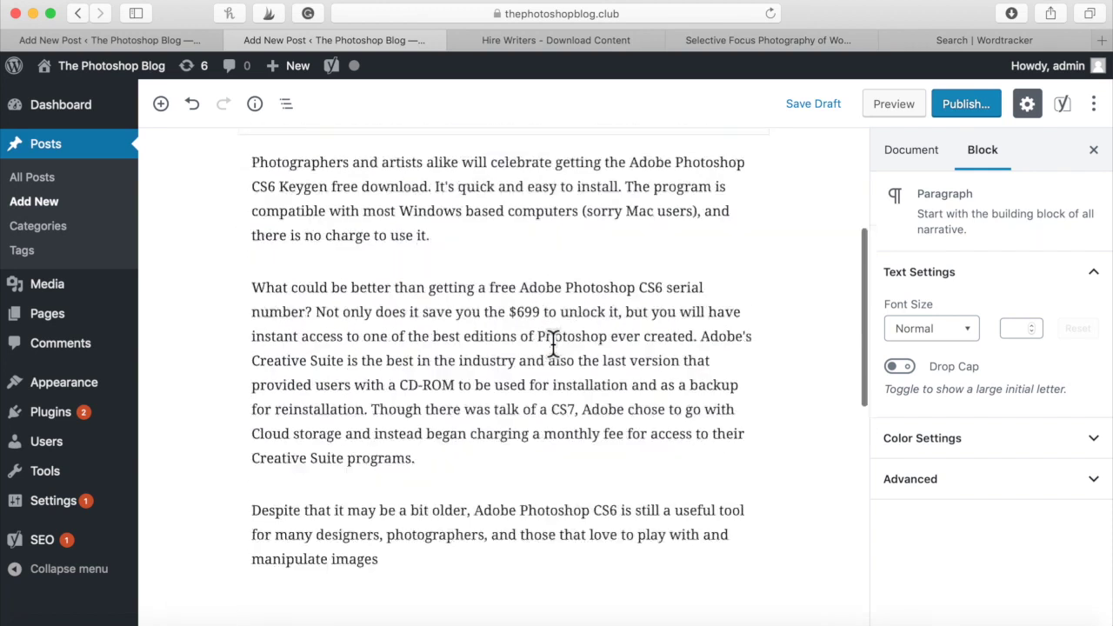
scroll(553, 342, "up", 3)
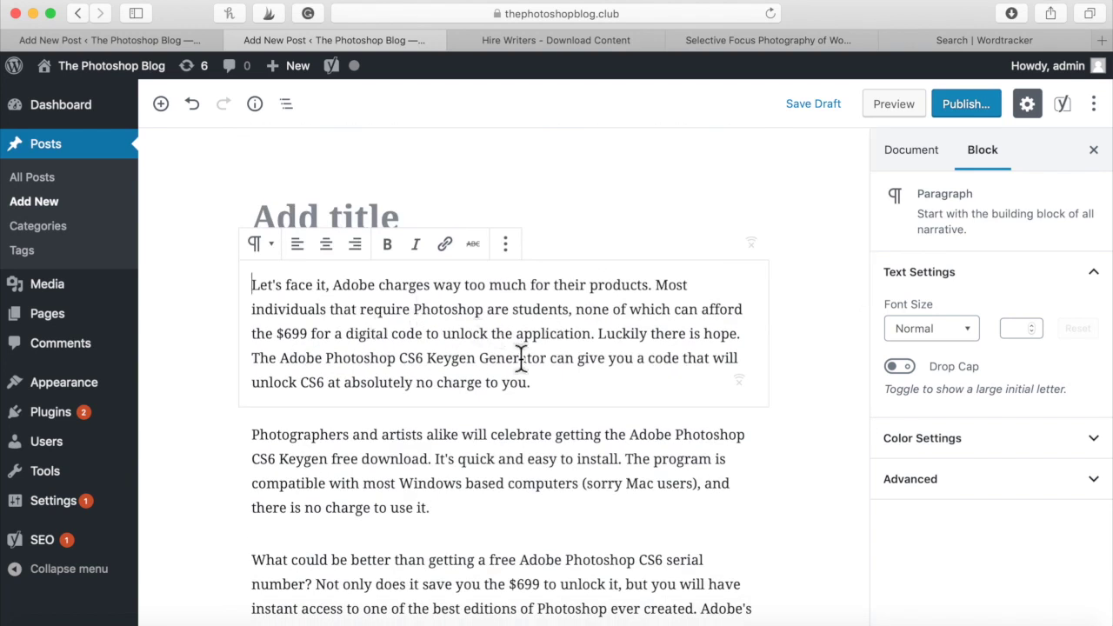
left_click_drag(546, 359, 402, 367)
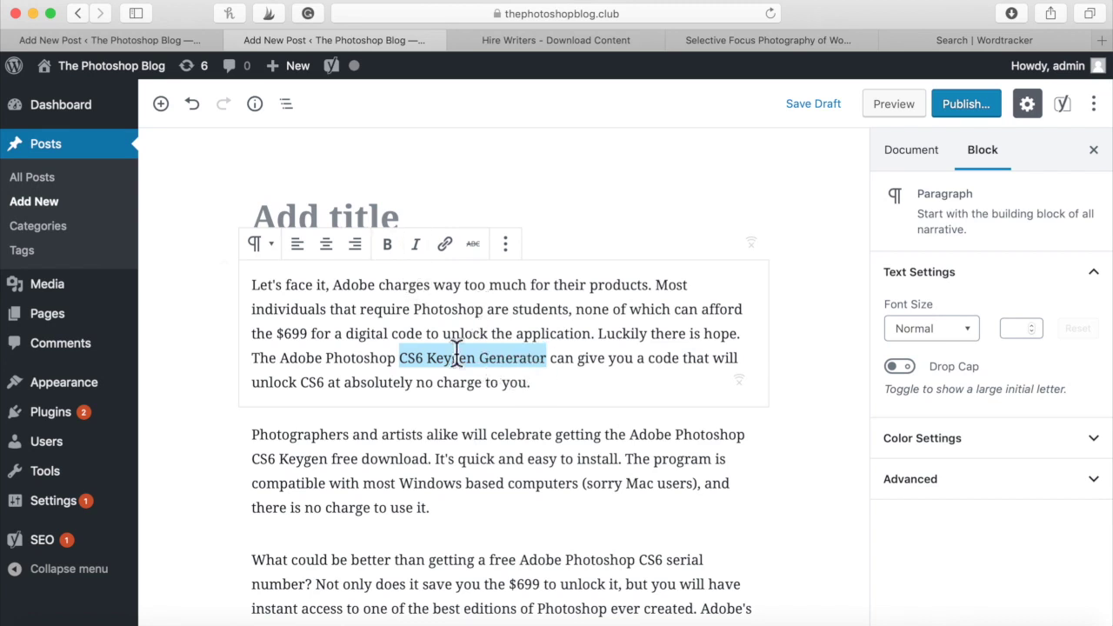
left_click(387, 245)
left_click(581, 377)
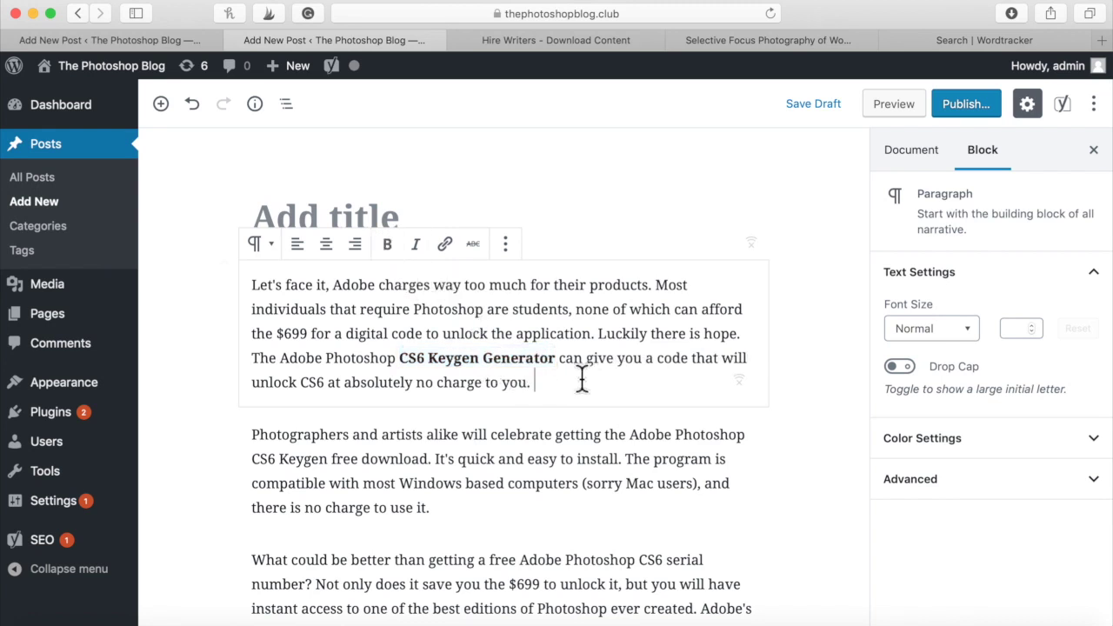
Make the phrase "CS6 Keygen free download" bold in the second paragraph
scroll(516, 447, "down", 1)
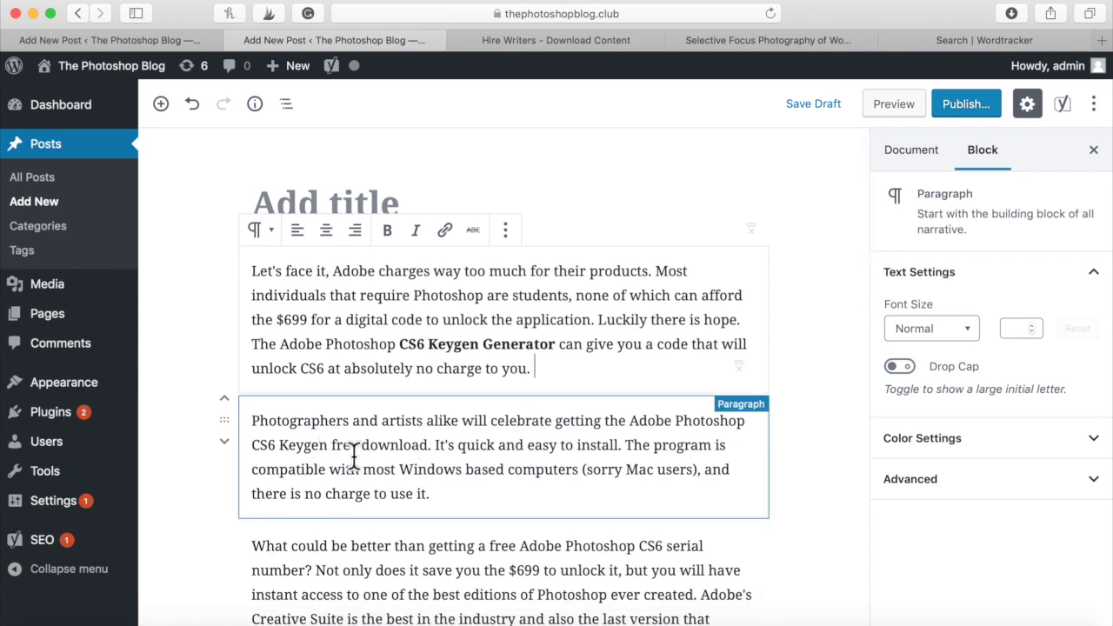
left_click_drag(428, 446, 259, 452)
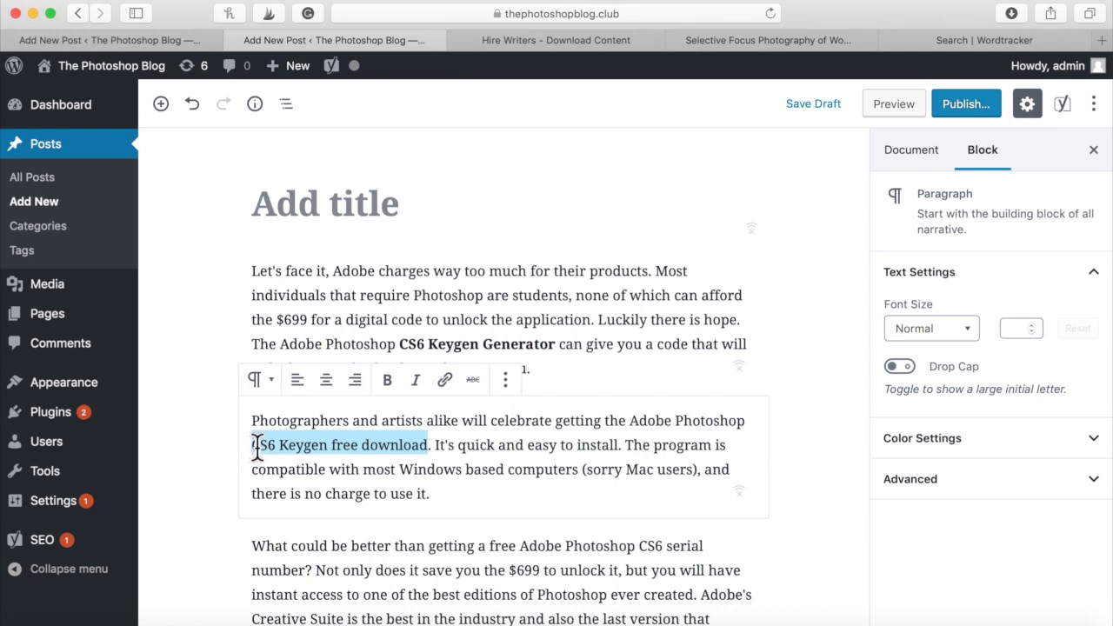
left_click(388, 382)
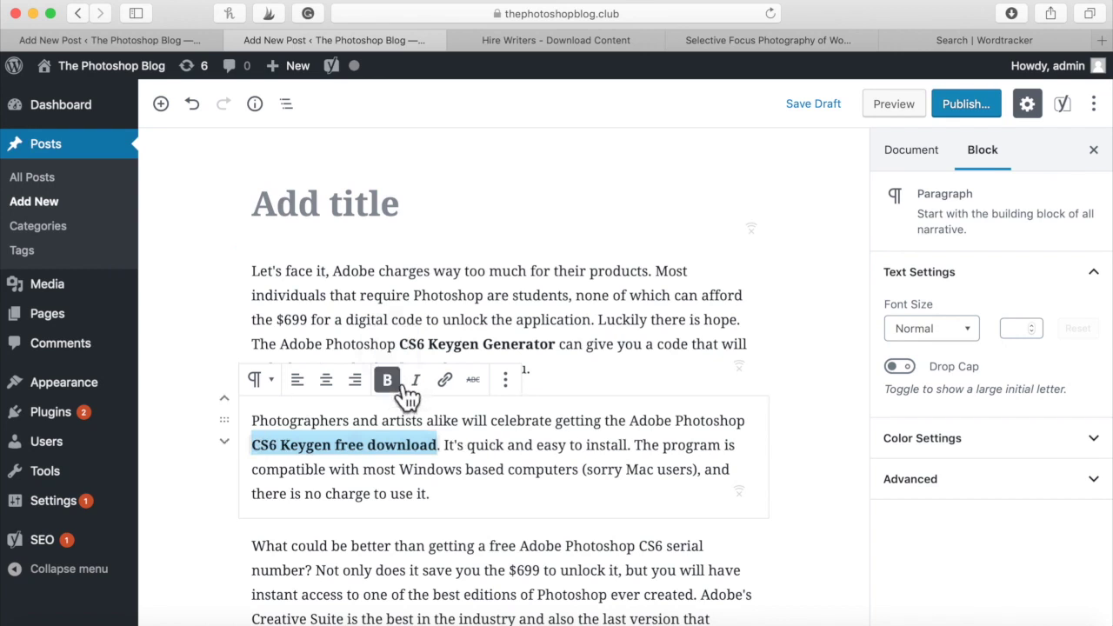
left_click(567, 344)
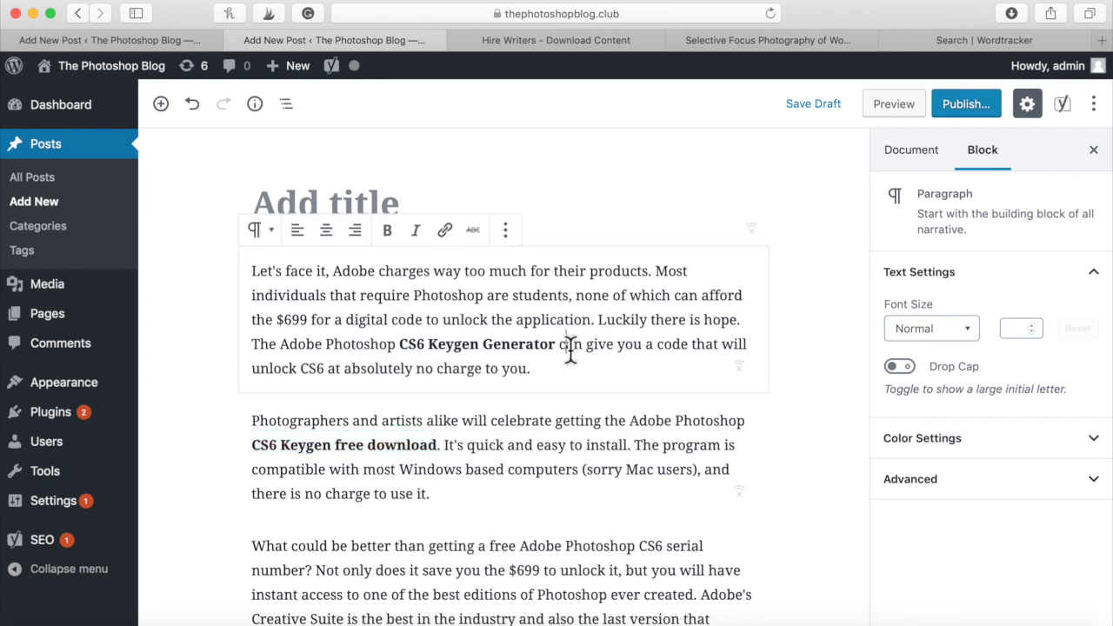
Make the phrase "free Adobe Photoshop CS6" bold in the third paragraph
scroll(474, 471, "down", 2)
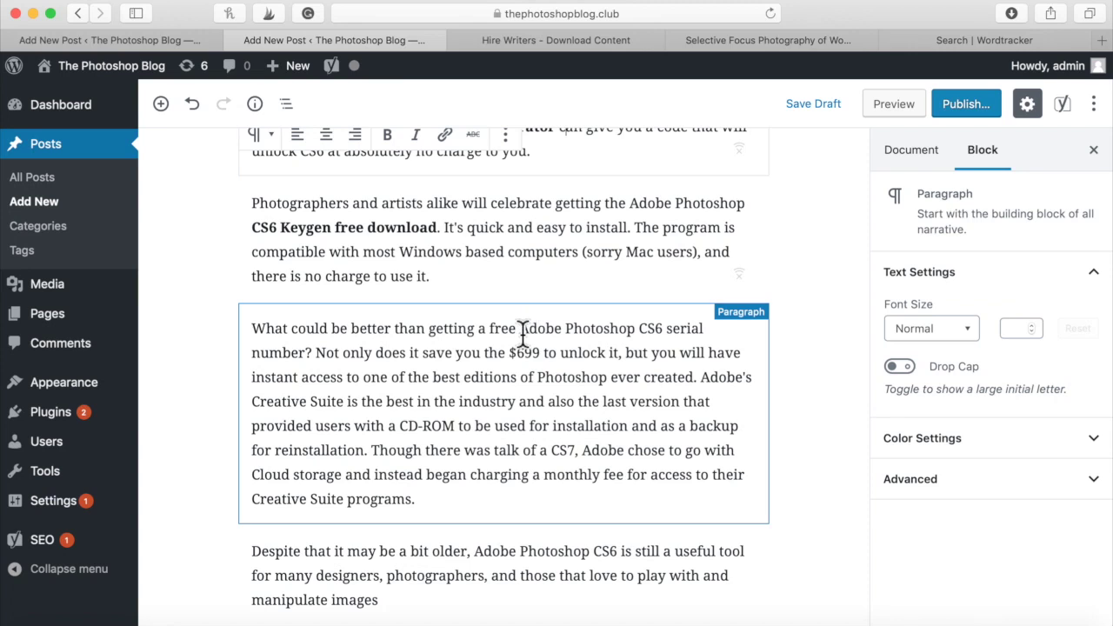
left_click_drag(489, 328, 664, 333)
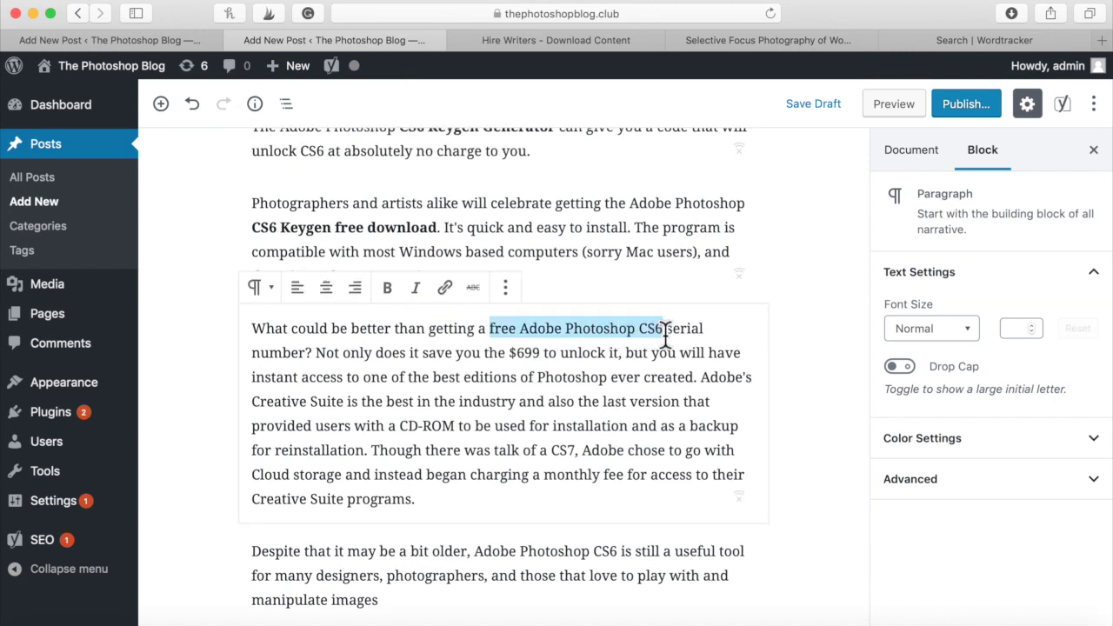
left_click(387, 287)
scroll(539, 372, "up", 2)
scroll(539, 372, "up", 2)
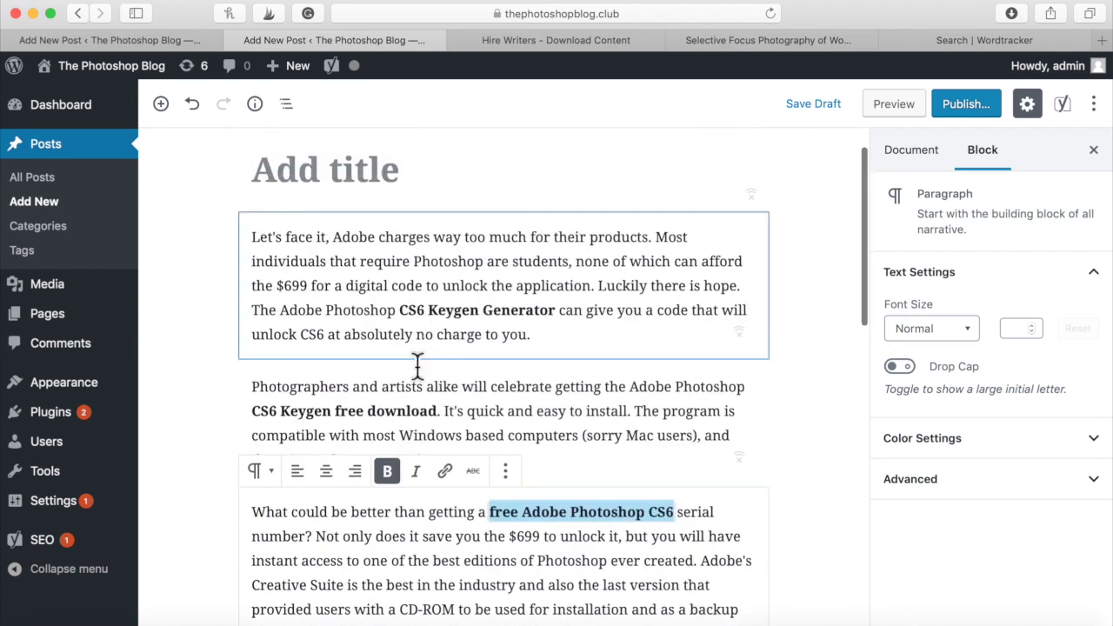
Add a bulleted list block below the post's closing paragraph
scroll(503, 405, "down", 5)
scroll(503, 405, "down", 1)
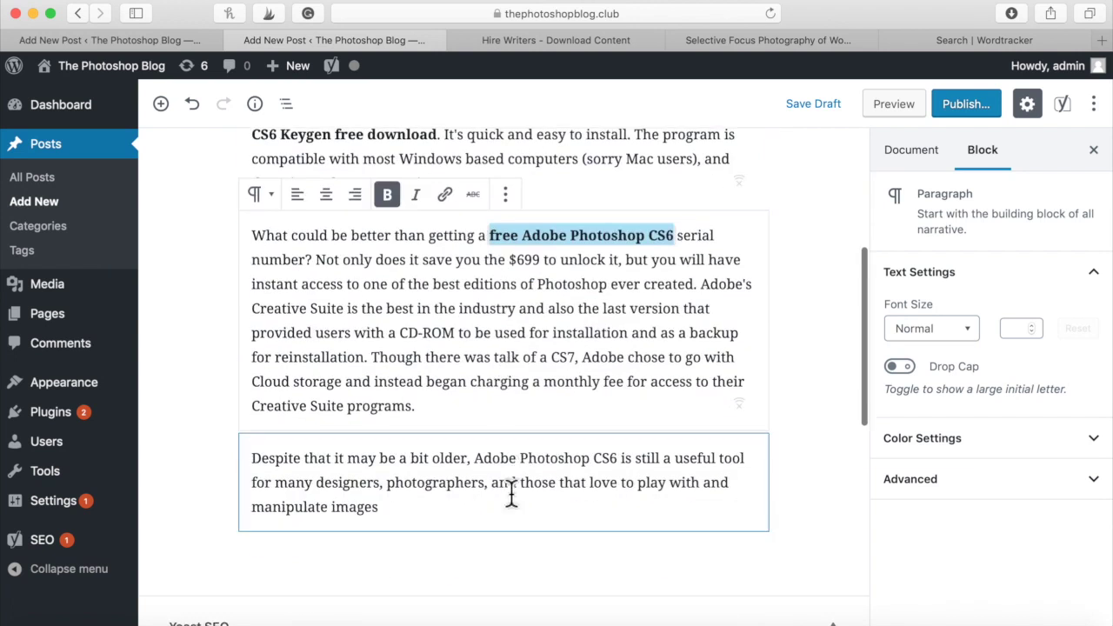
left_click(490, 551)
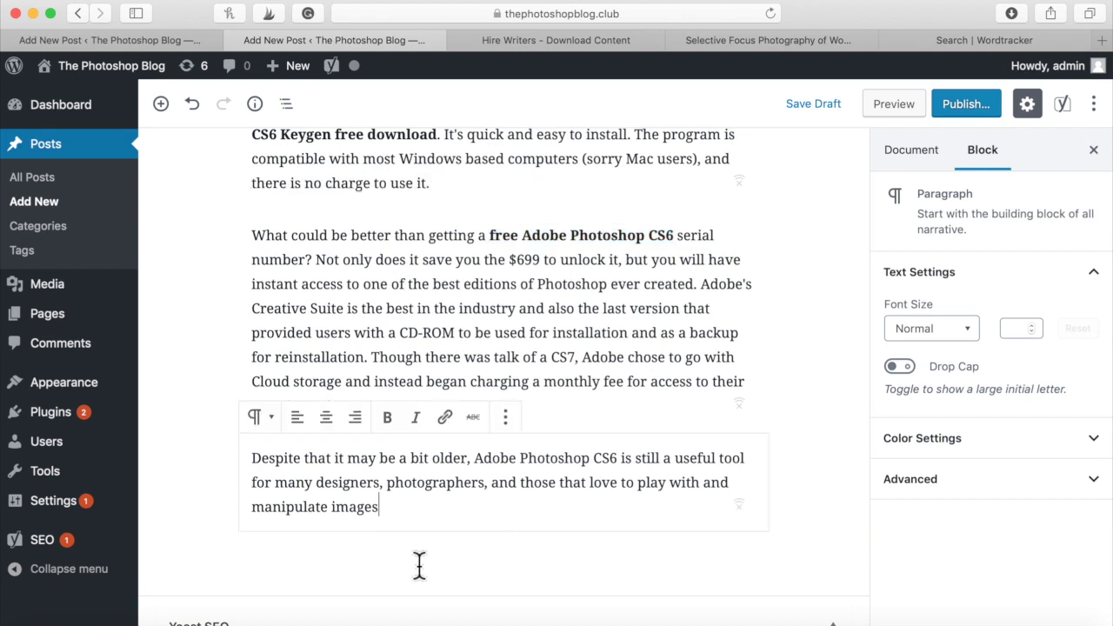
scroll(417, 539, "down", 1)
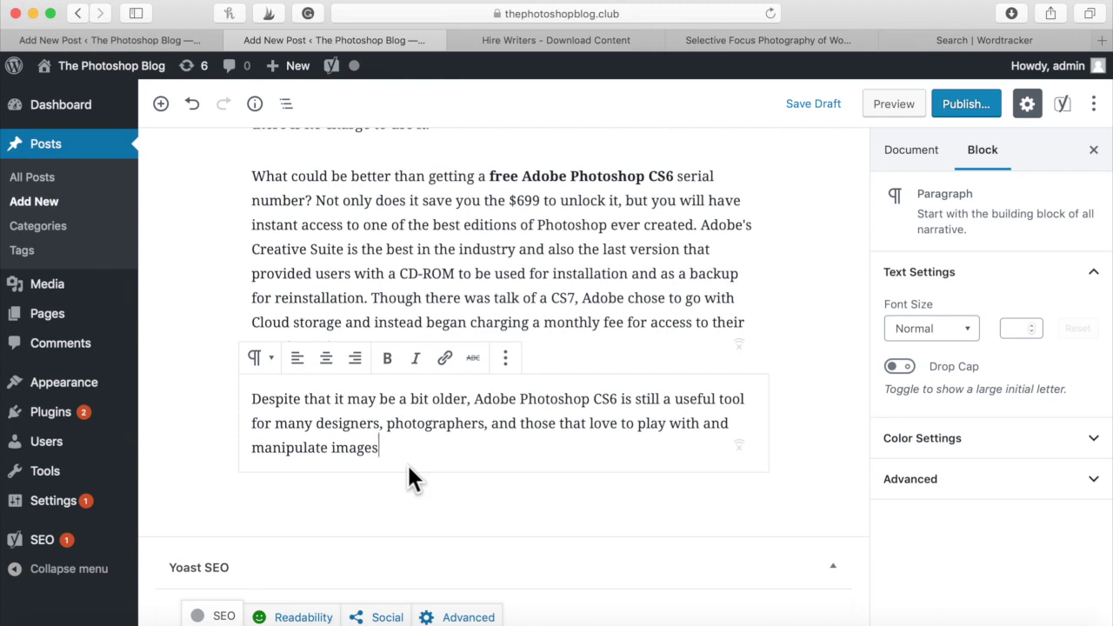
key("Return")
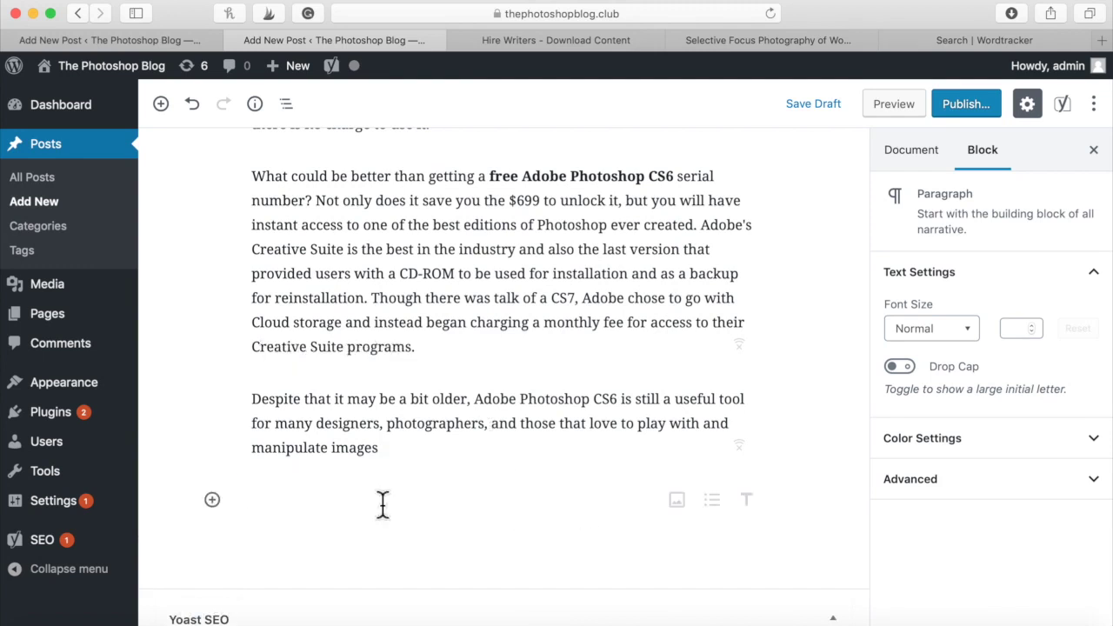
left_click(711, 500)
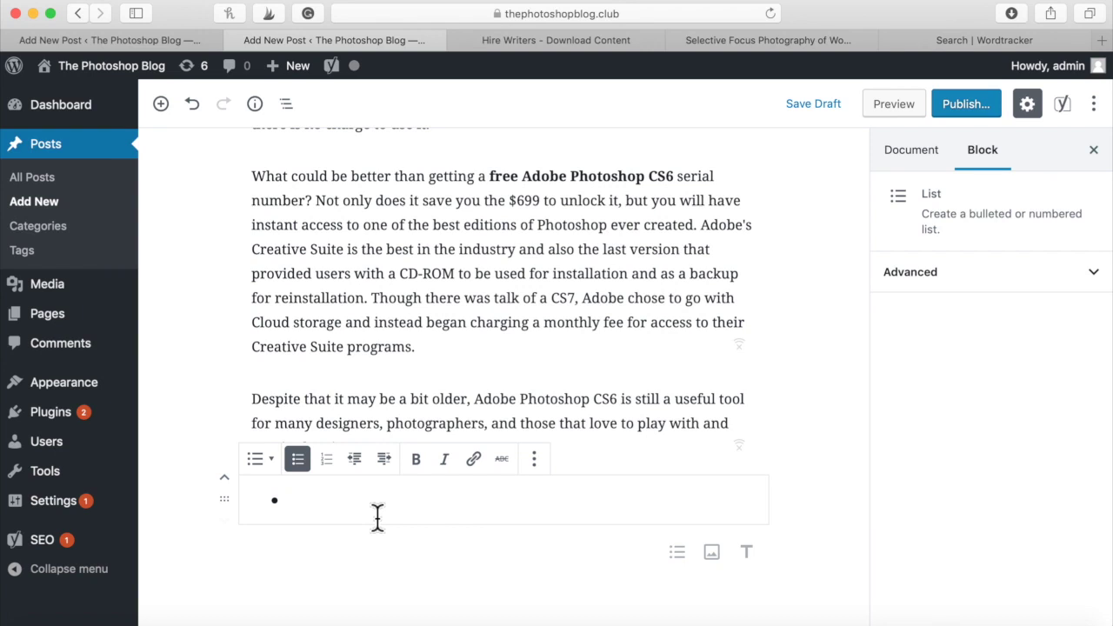
Enter "GAIN ACCESS TO PHOTOSHOP CS6 FREE" as the list item and make the whole line bold
type("get")
key("BackSpace")
key("BackSpace")
key("BackSpace")
type("GAIN ACCESS")
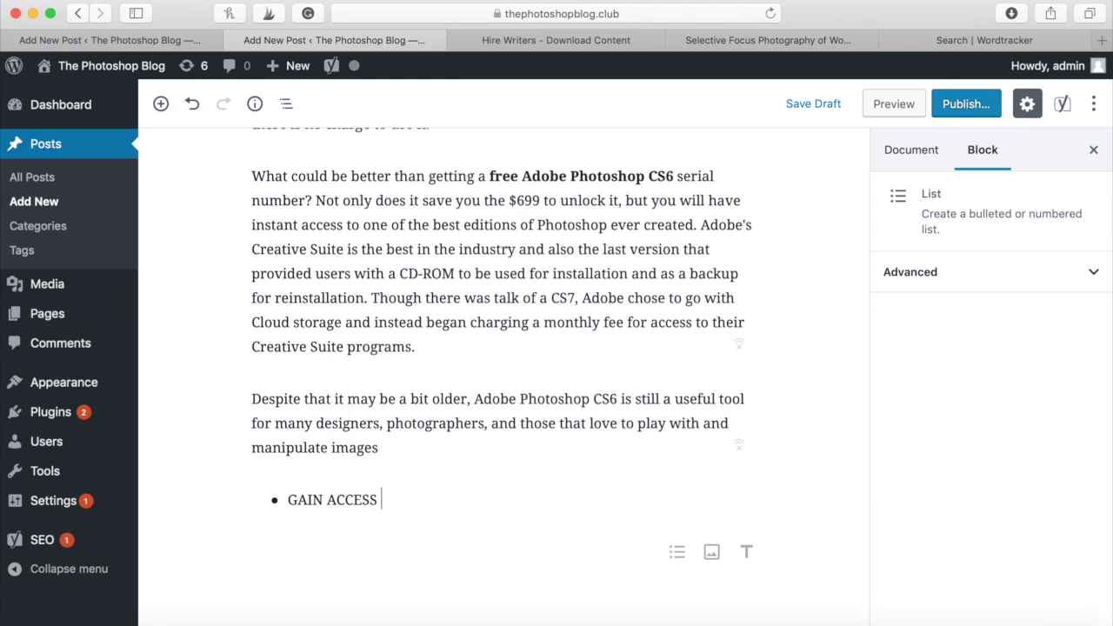
type("TO PHOTOSHOP CS6 ")
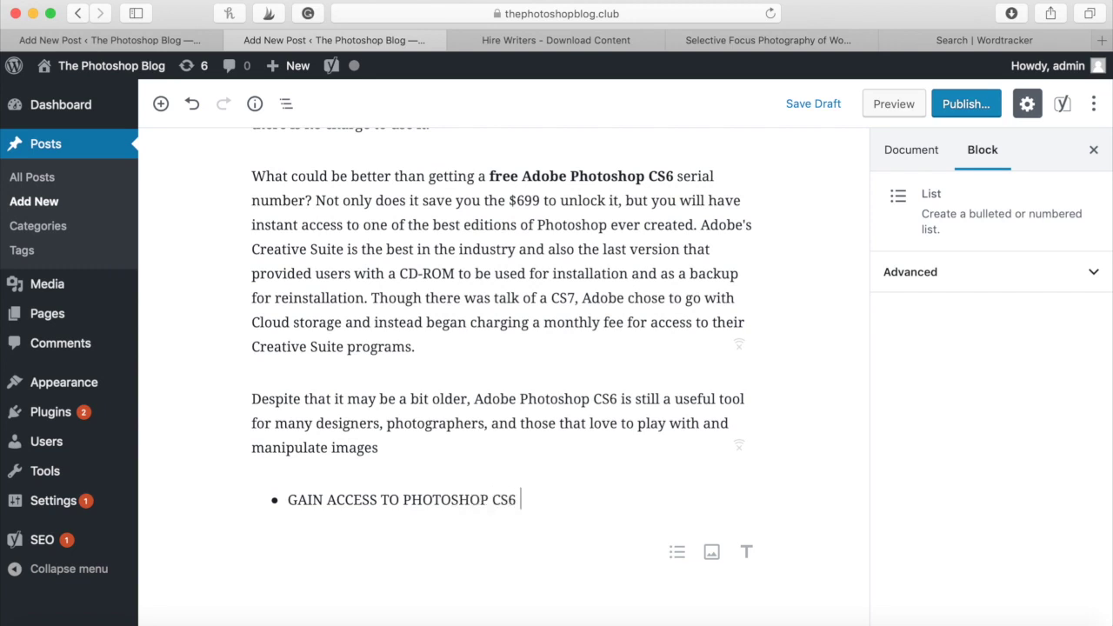
type("FREE")
triple_click(421, 503)
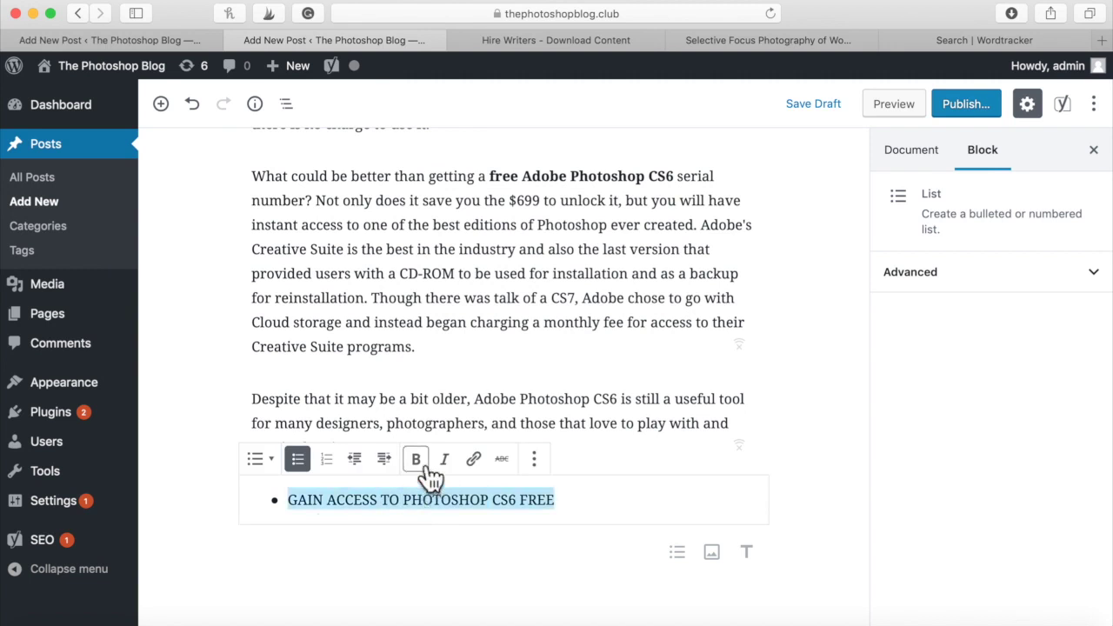
left_click(416, 458)
left_click(811, 437)
Copy the article title "Unlock Adobe Photoshop CS6 Free with a Keygen Generator" from the Hire Writers preview
scroll(811, 437, "up", 5)
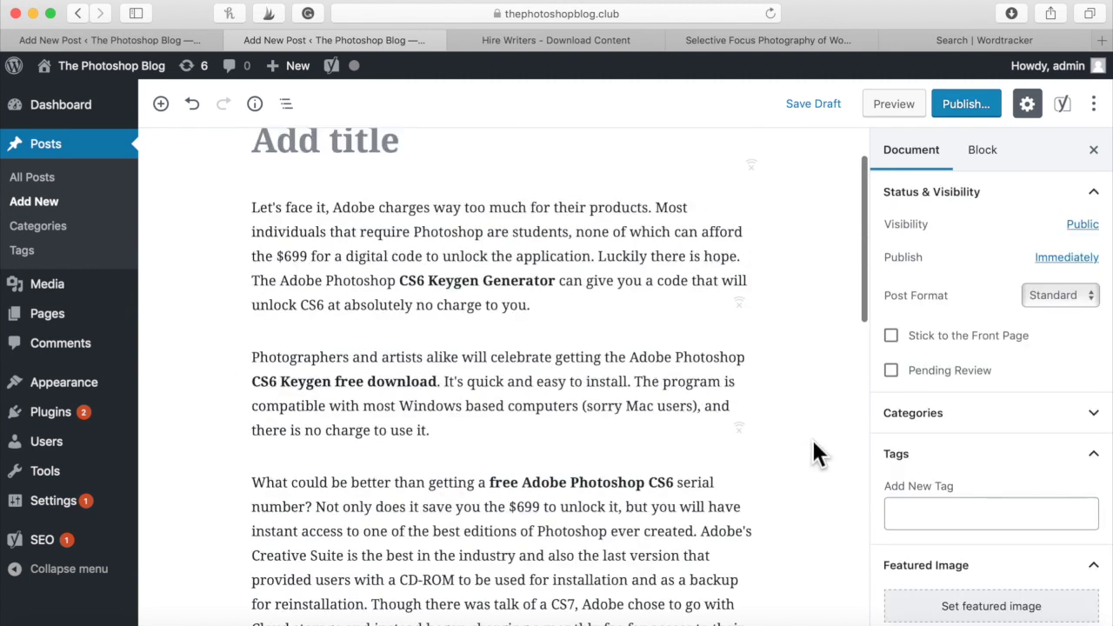
left_click(547, 43)
left_click_drag(679, 263, 266, 265)
key("super+c")
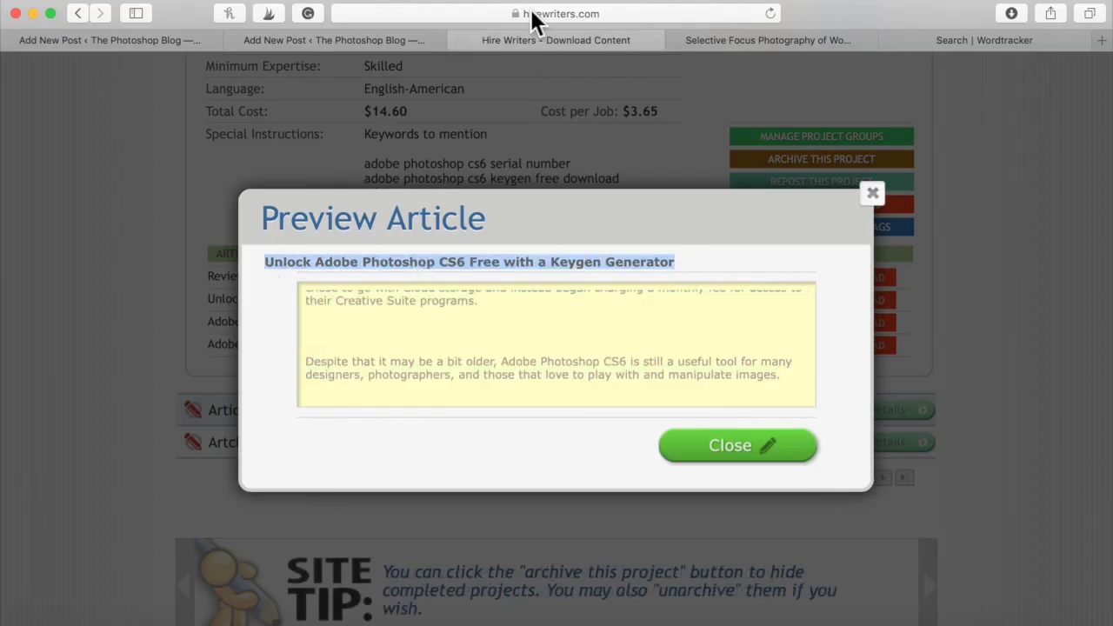
Return to the new WordPress post and paste "Unlock Adobe Photoshop CS6 Free with a Keygen Generator" as its title
left_click(290, 41)
left_click(400, 216)
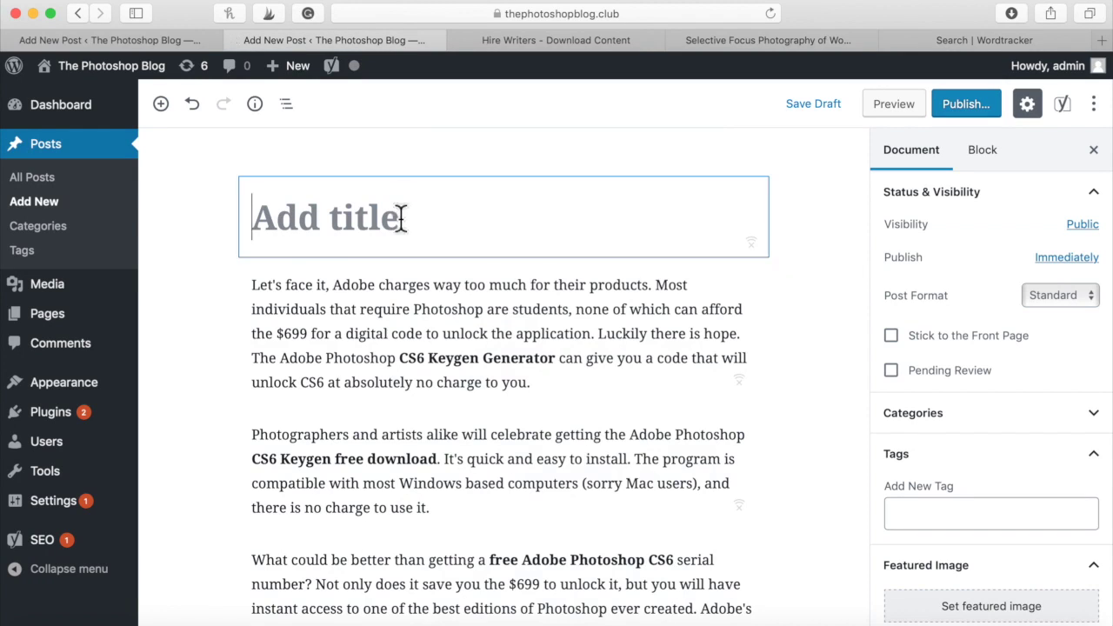
key("super+v")
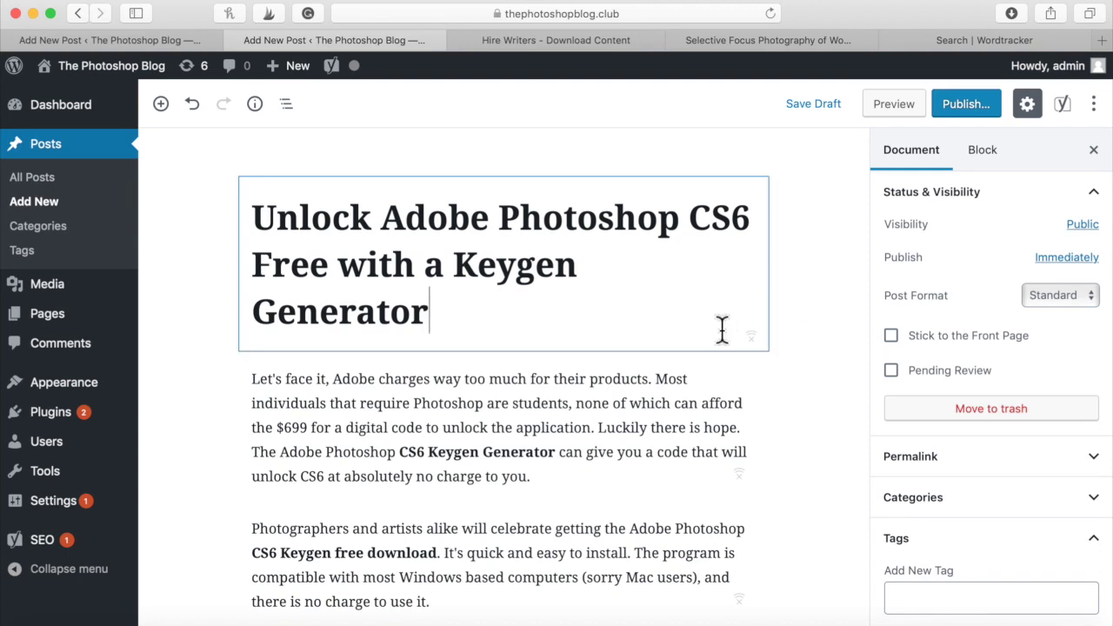
Add the tag "photoshop" to the post
scroll(722, 328, "down", 1)
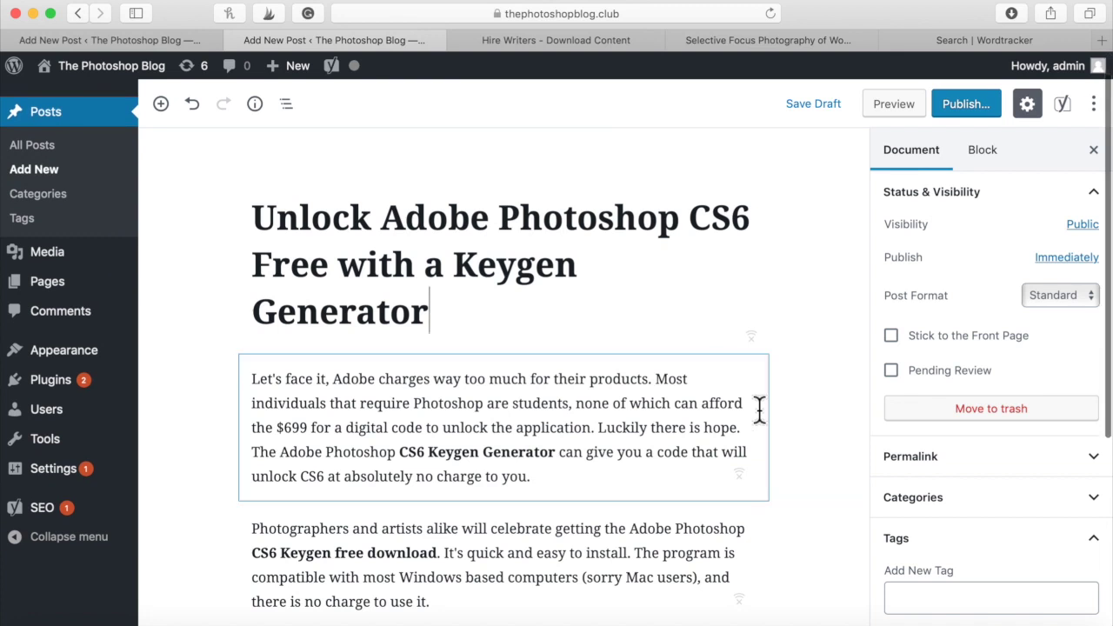
scroll(757, 410, "down", 5)
scroll(757, 409, "up", 5)
scroll(623, 358, "down", 5)
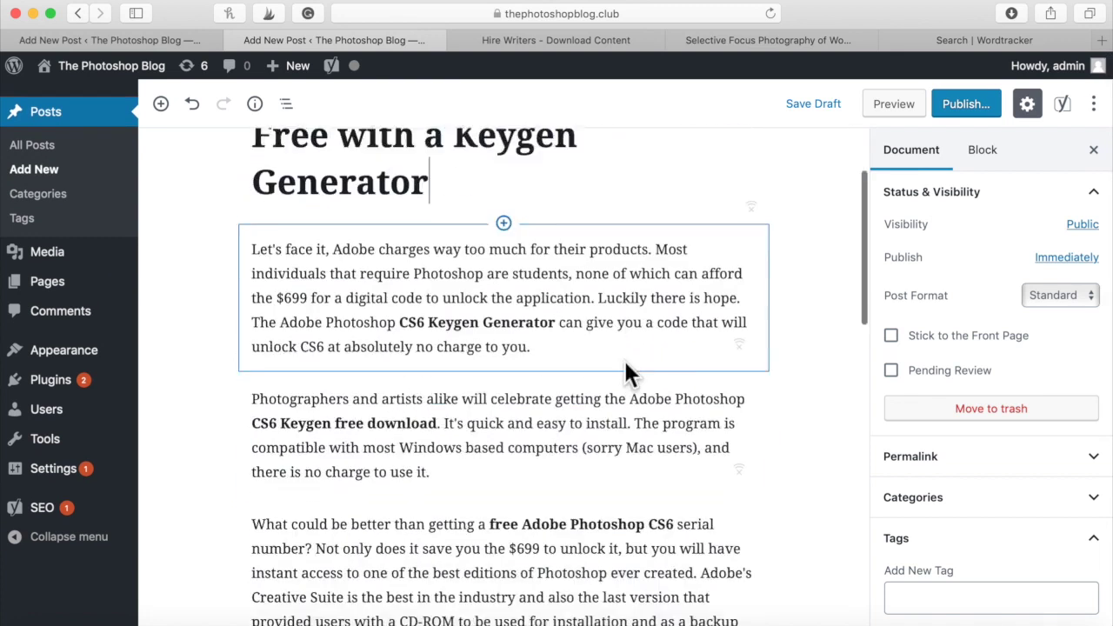
scroll(601, 286, "down", 4)
scroll(601, 286, "up", 10)
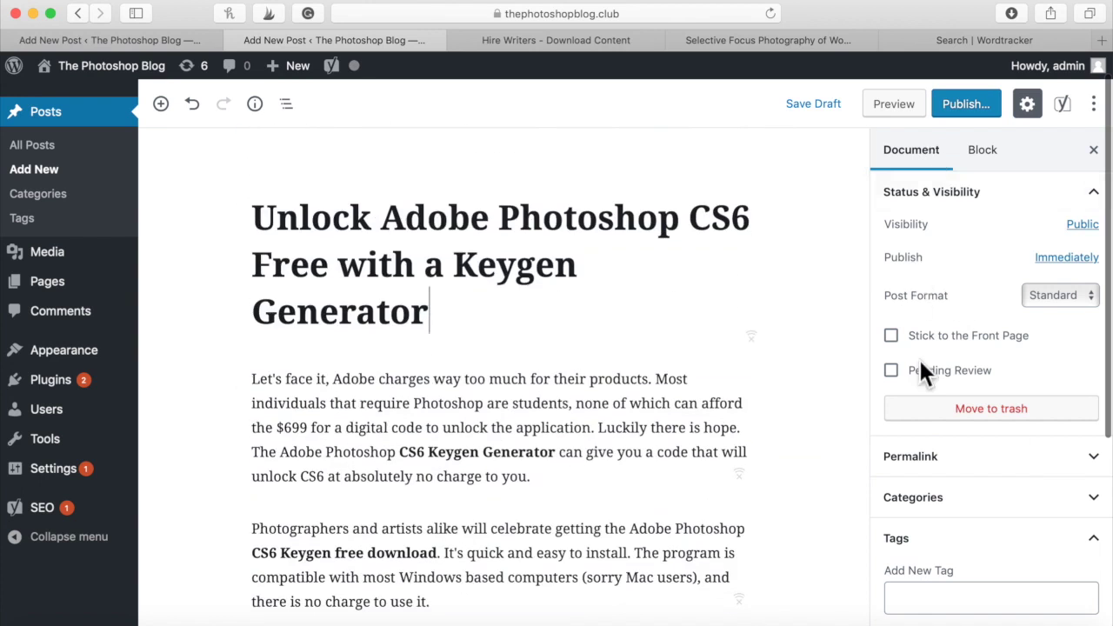
scroll(925, 393, "down", 4)
left_click(976, 449)
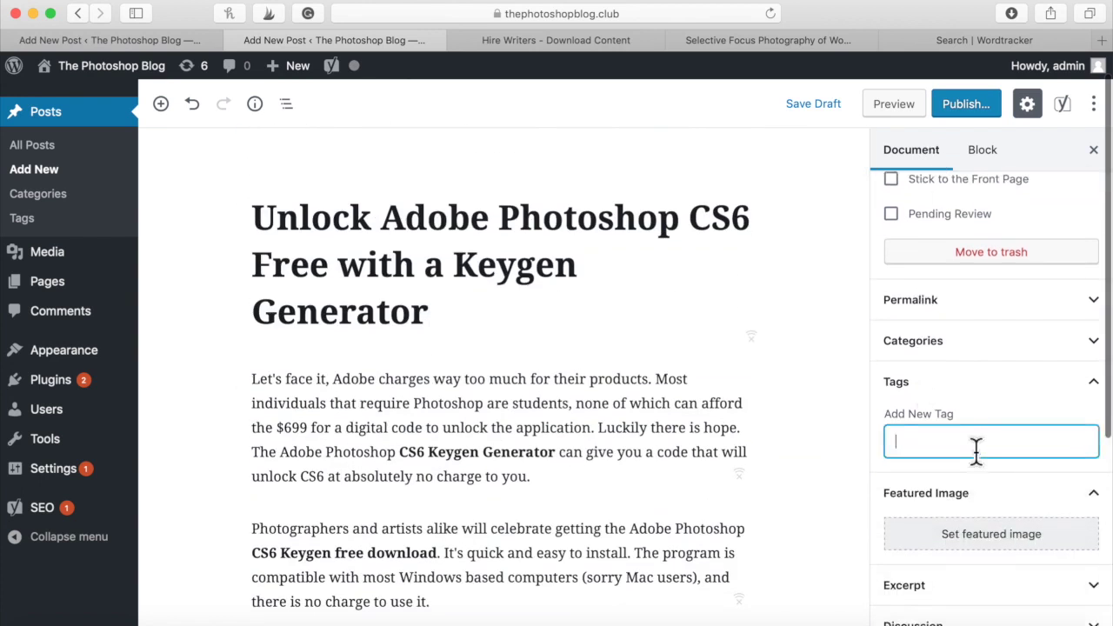
type("photoshop")
key("Return")
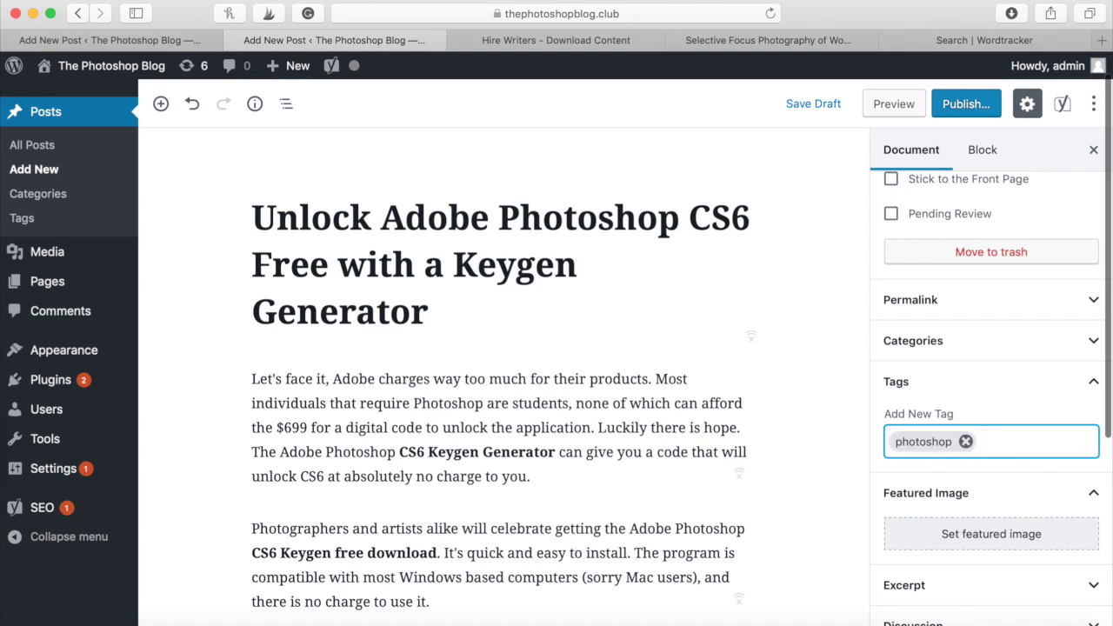
Add the existing tags "photoshop cs6", "photoshop cs6 free trial" and "photoshop cs6 free" to the post
type("photos")
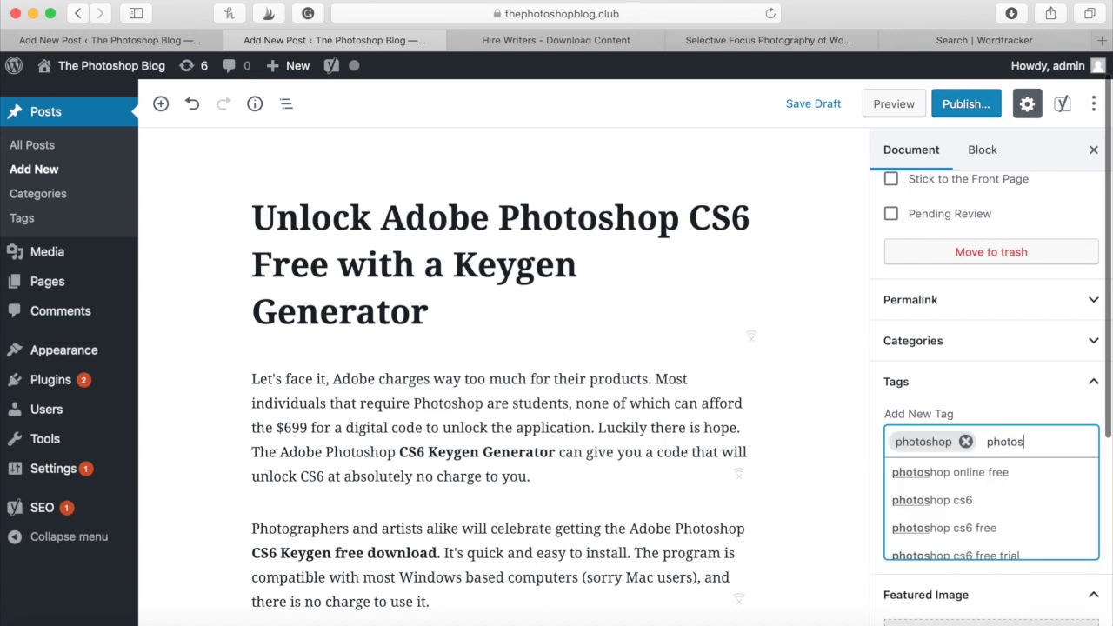
type("hop")
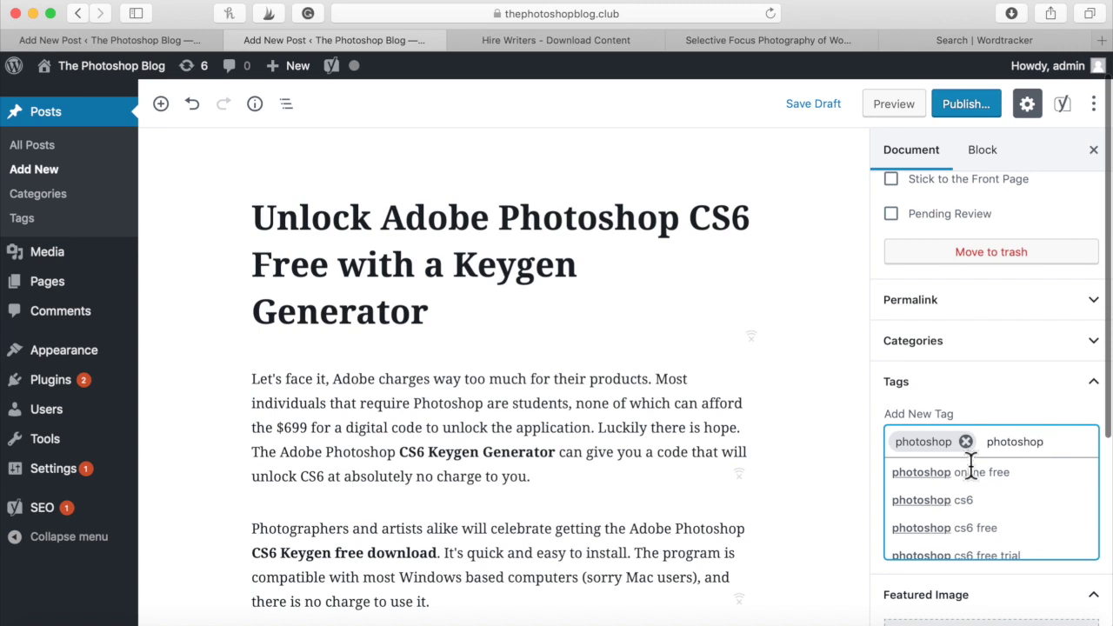
left_click(979, 508)
type("photo")
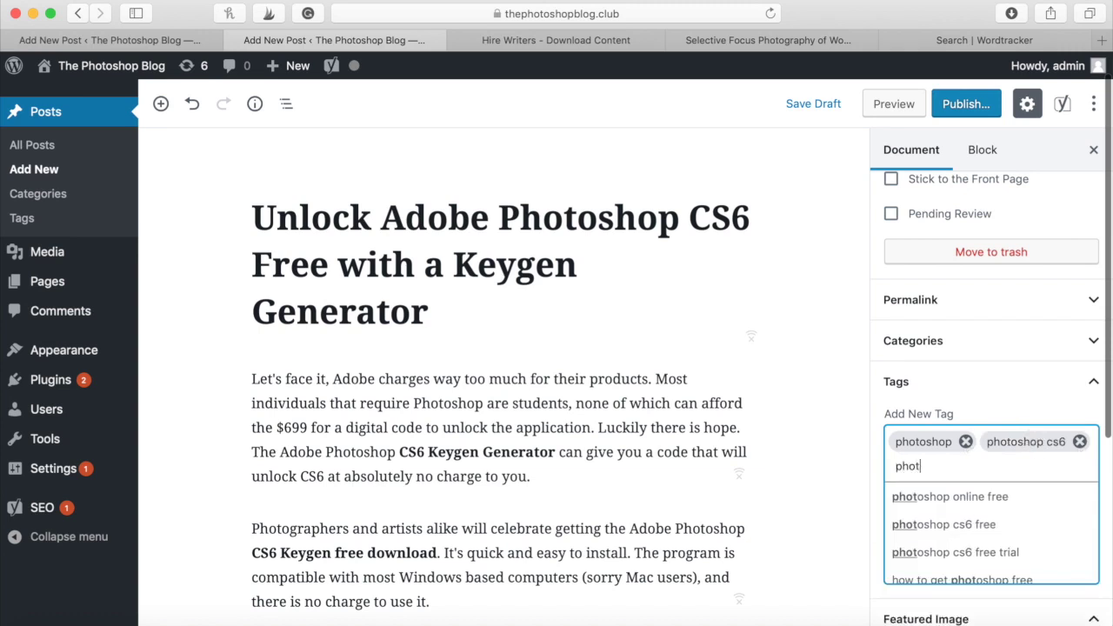
left_click(1047, 553)
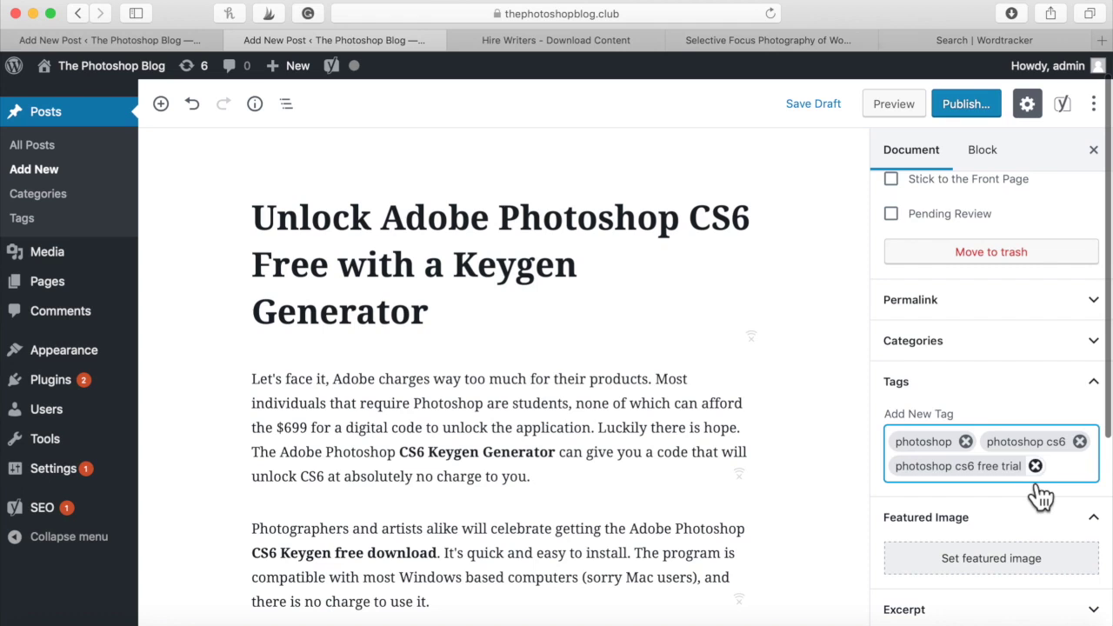
type("photo")
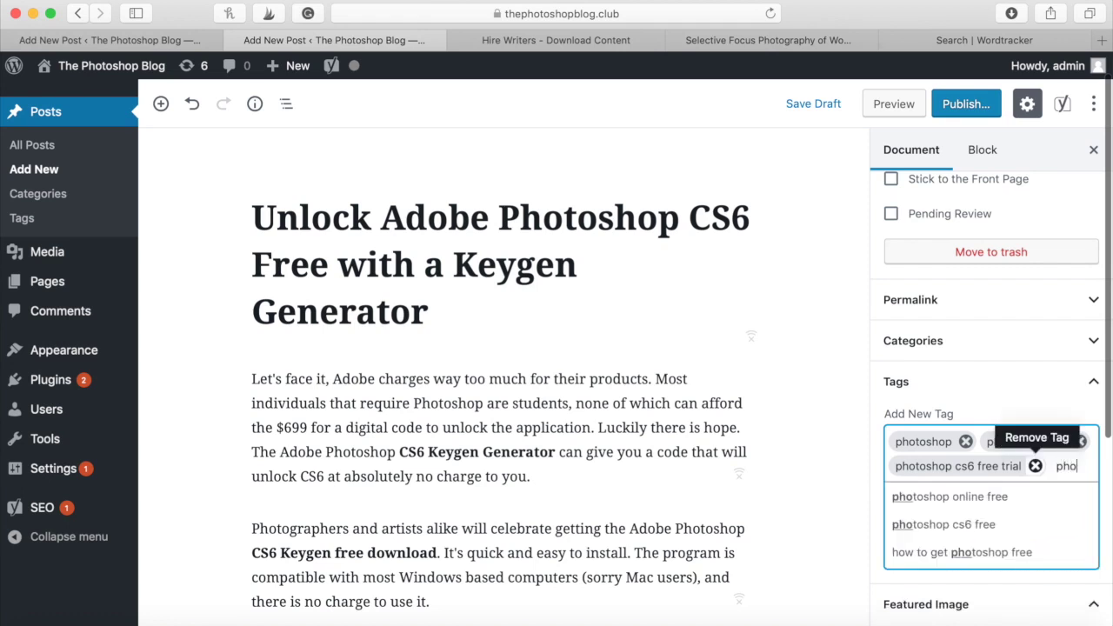
left_click(1028, 551)
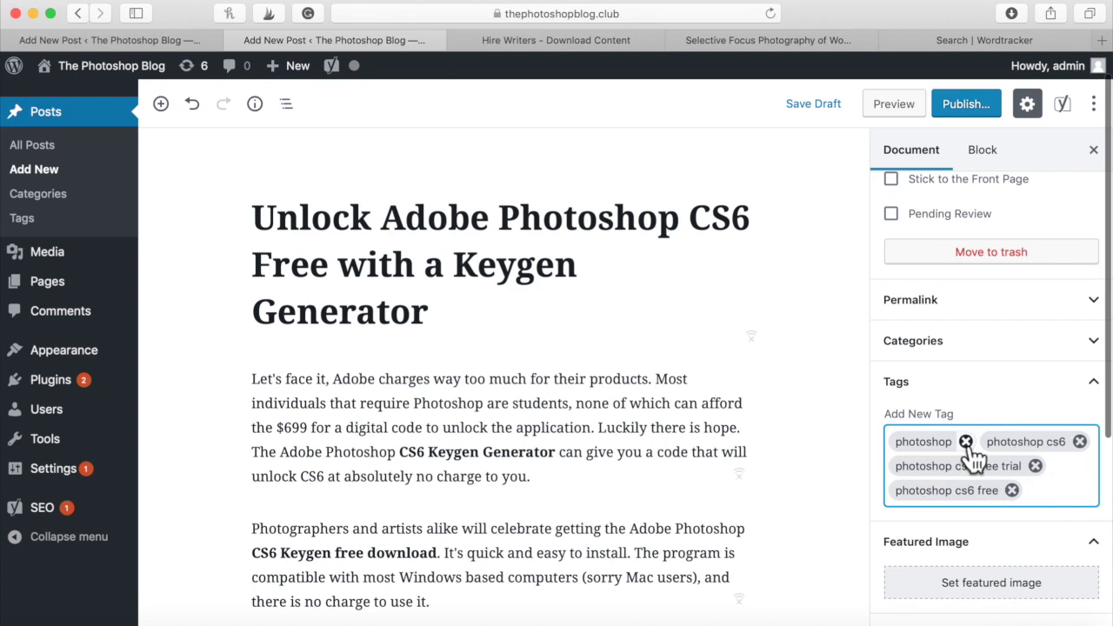
Switch to Pexels and download the photo of the black DSLR camera on a tripod in the Small (640 x 426) size
scroll(974, 456, "down", 2)
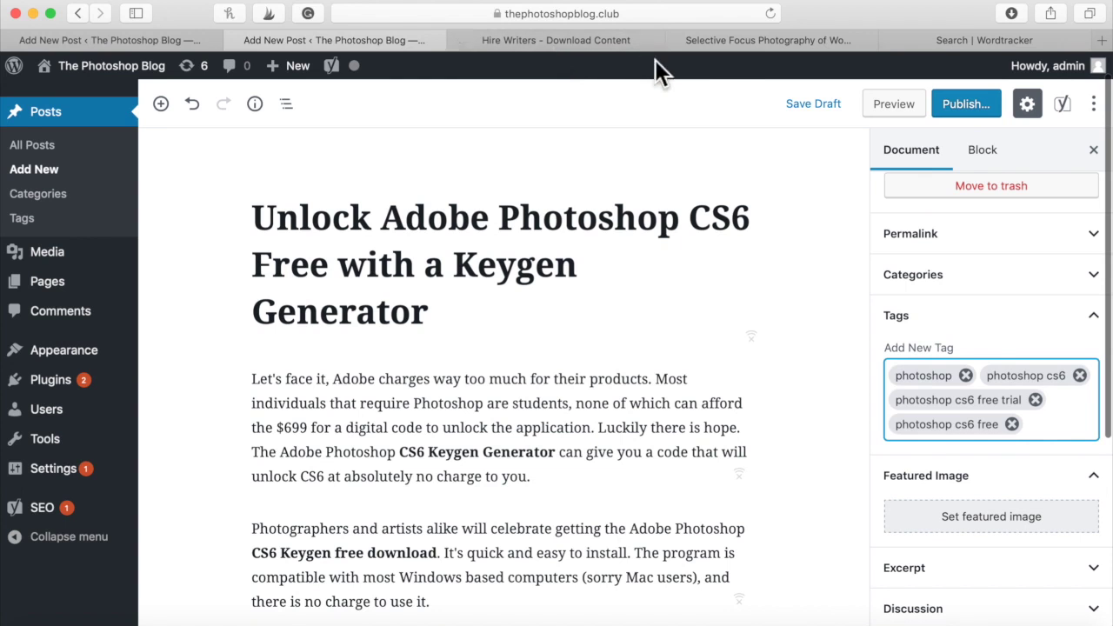
left_click(710, 49)
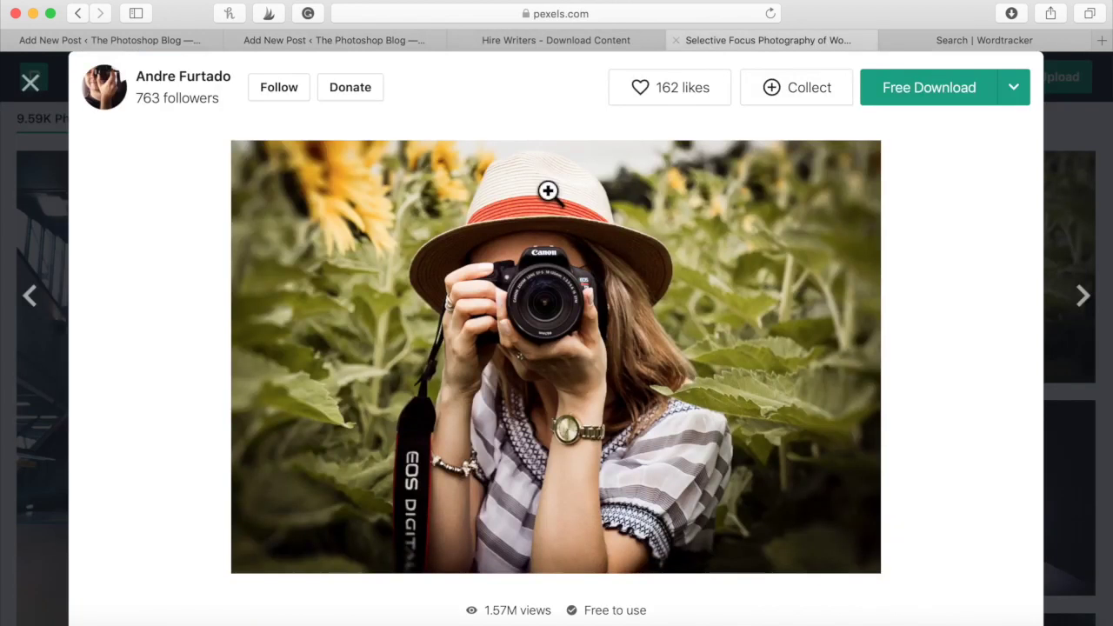
left_click(32, 84)
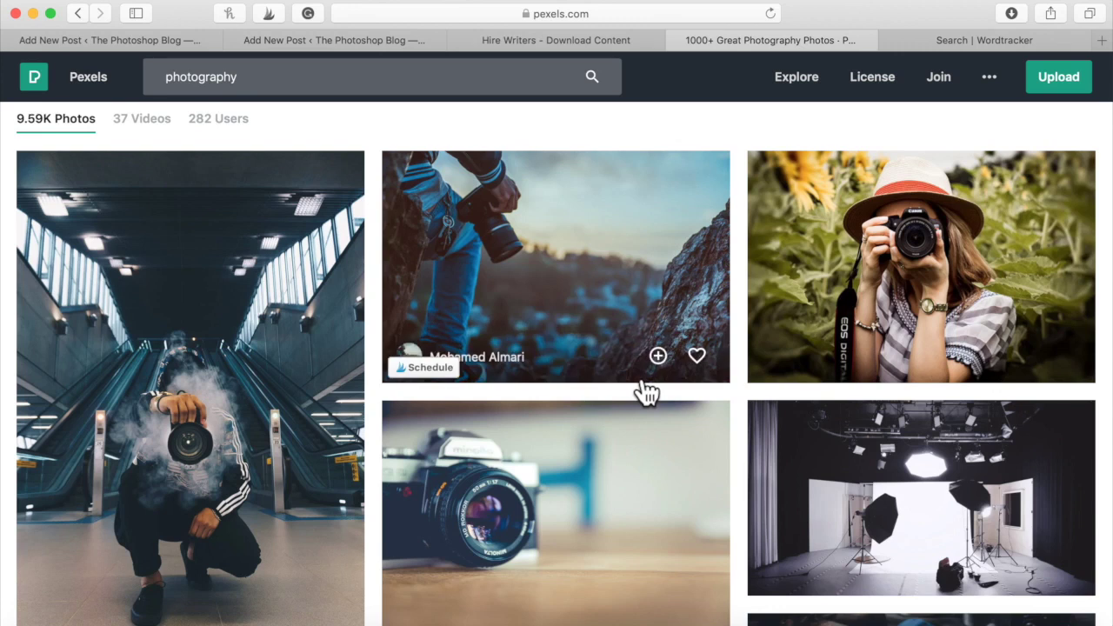
scroll(641, 390, "down", 5)
mouse_move(624, 308)
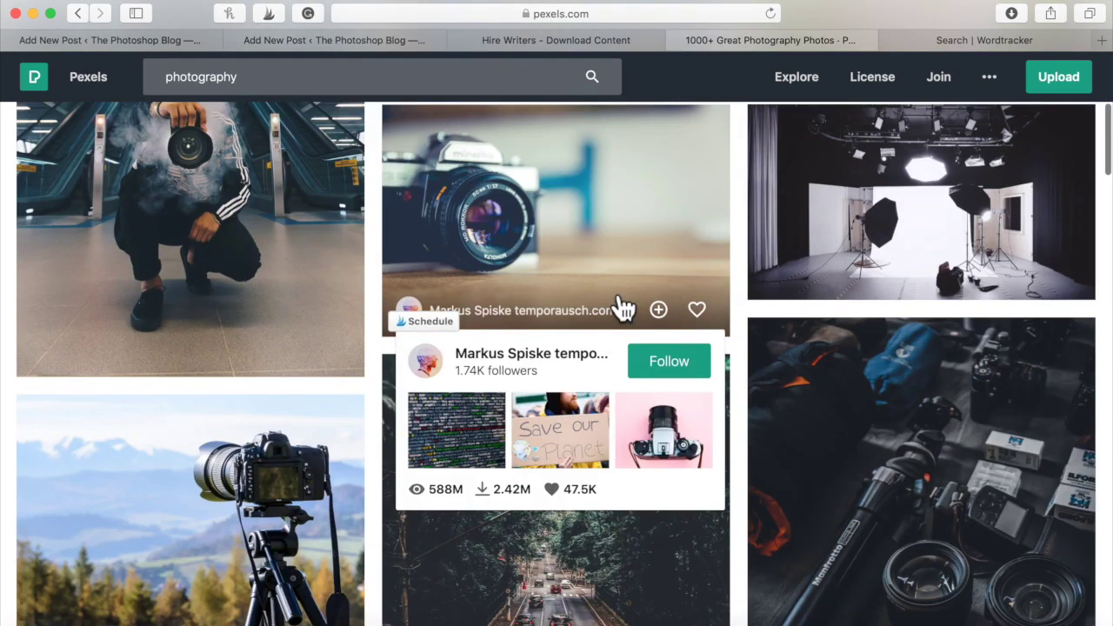
scroll(624, 308, "down", 3)
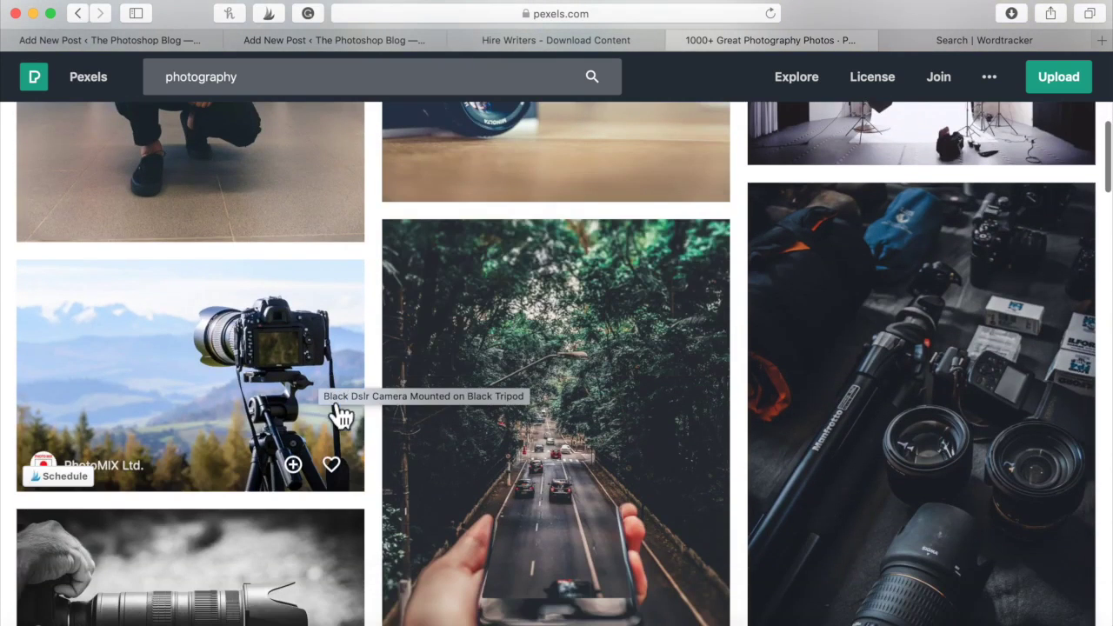
left_click(341, 415)
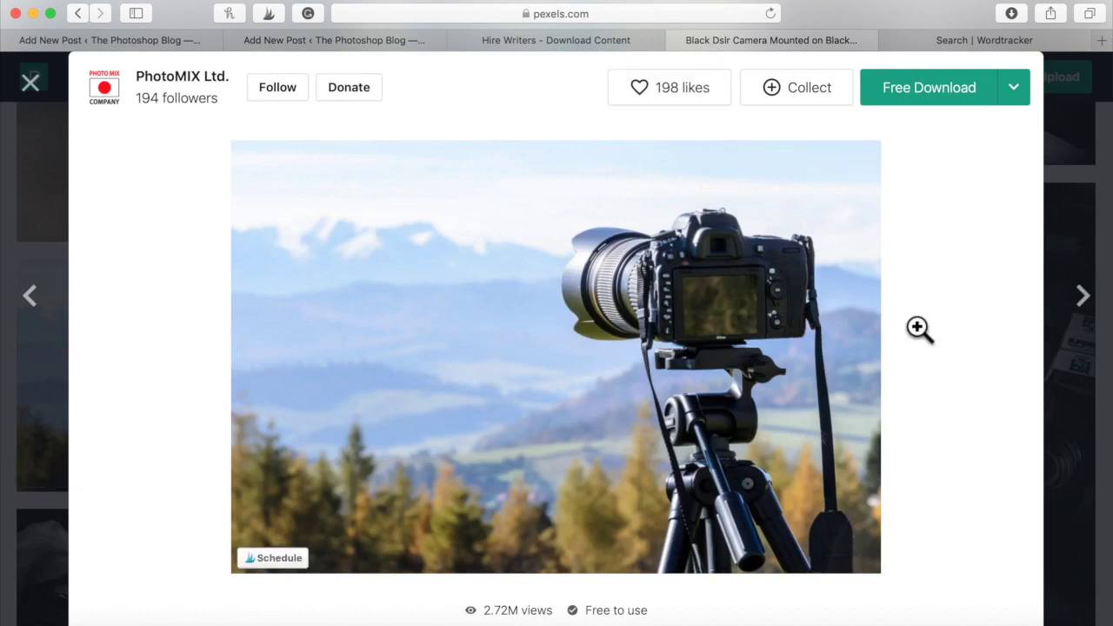
left_click(1017, 91)
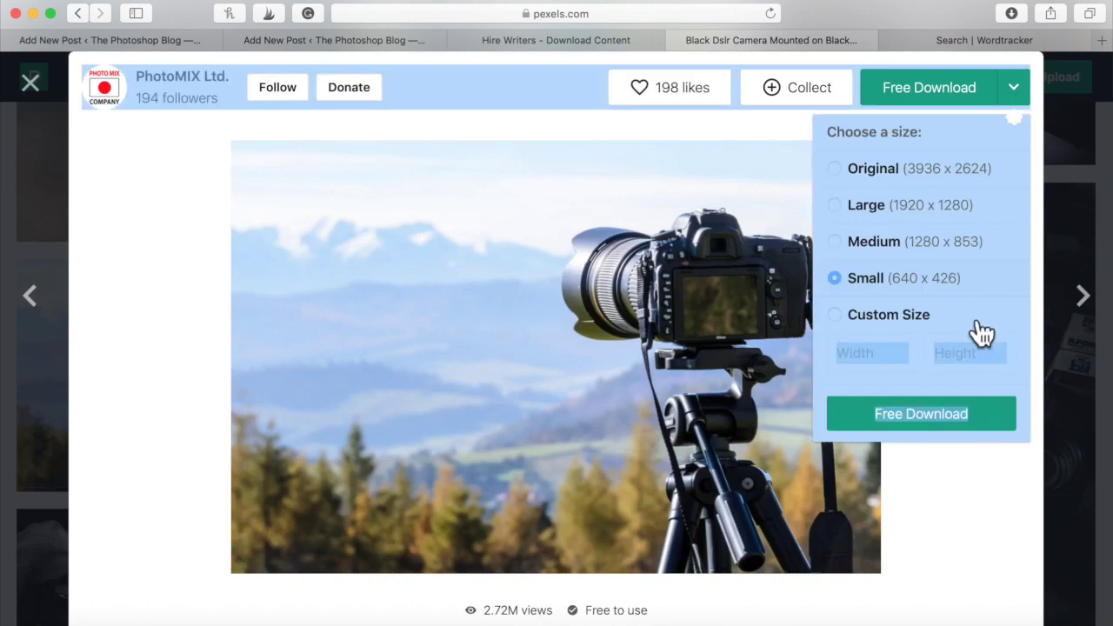
left_click(961, 421)
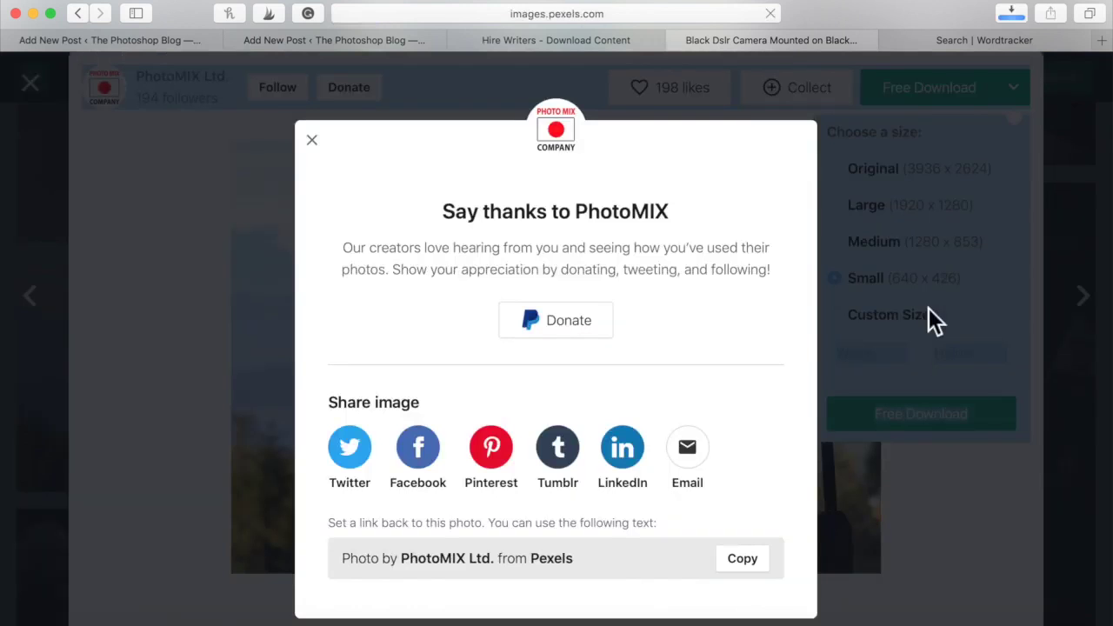
Rename the downloaded camera photo in the Downloads folder to "photoshop-cs6-free-trial-keygen.jpg" and close the leftover windows
left_click(1011, 14)
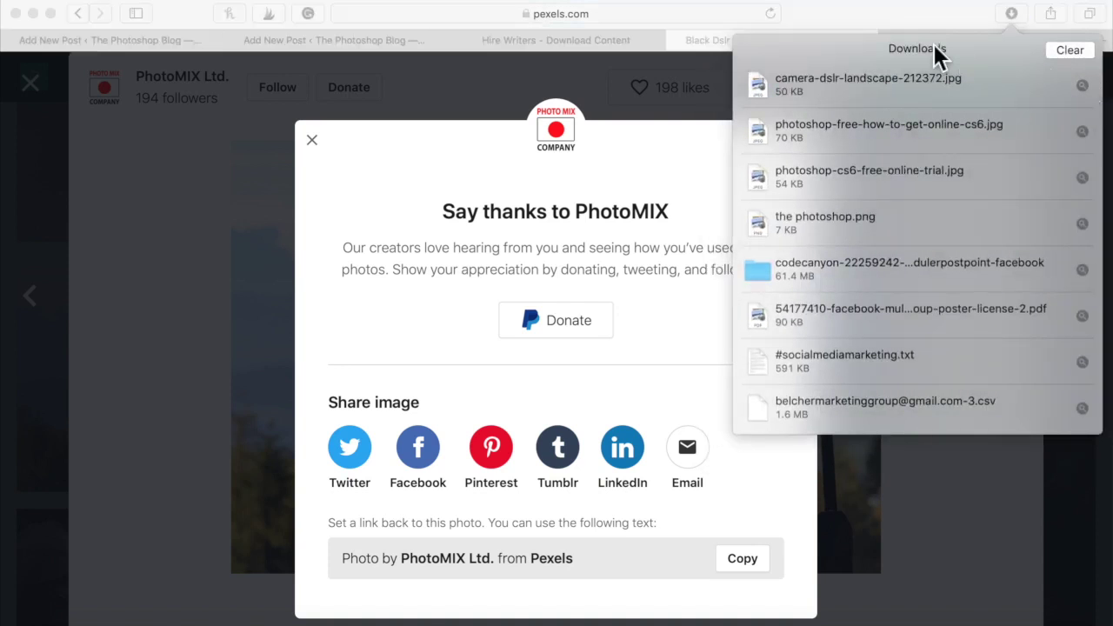
double_click(1001, 77)
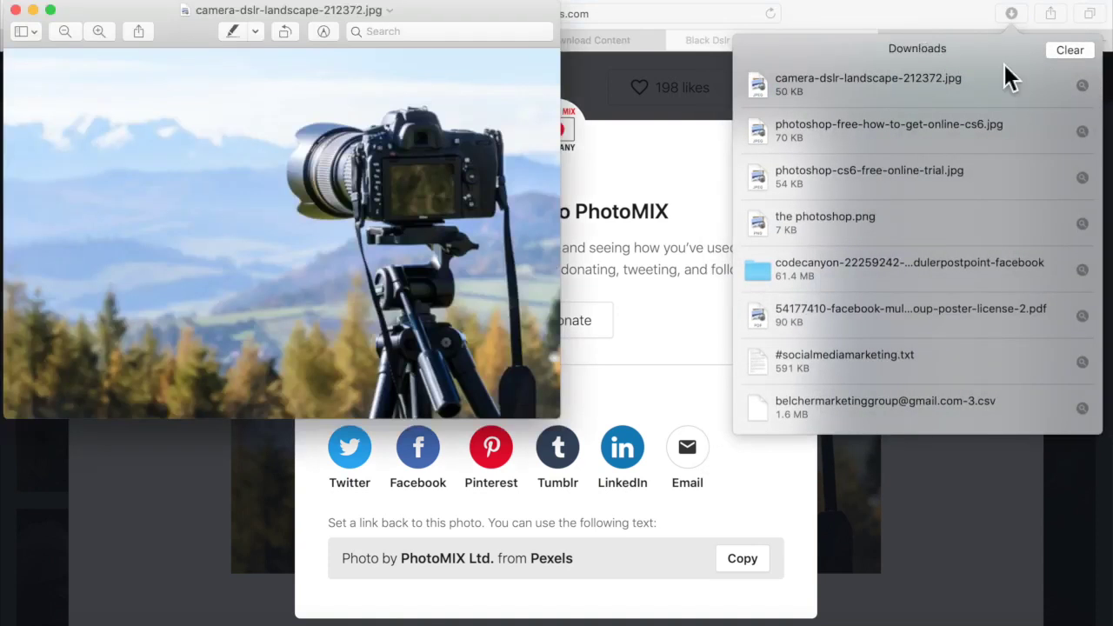
left_click(15, 9)
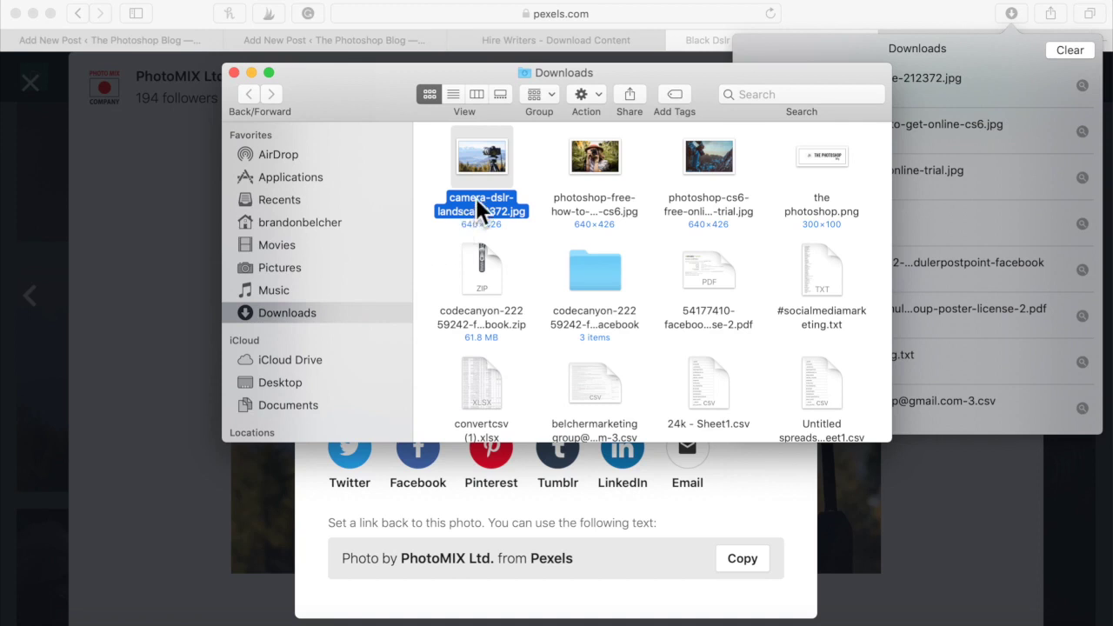
right_click(475, 198)
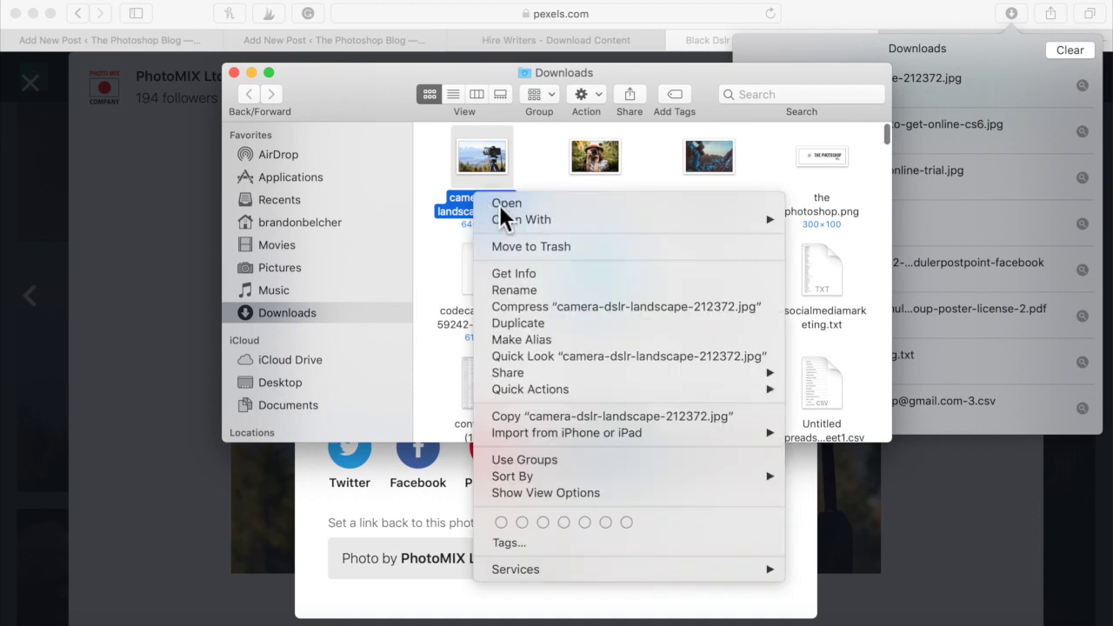
left_click(550, 292)
type("photoshop")
key("BackSpace")
key("BackSpace")
key("BackSpace")
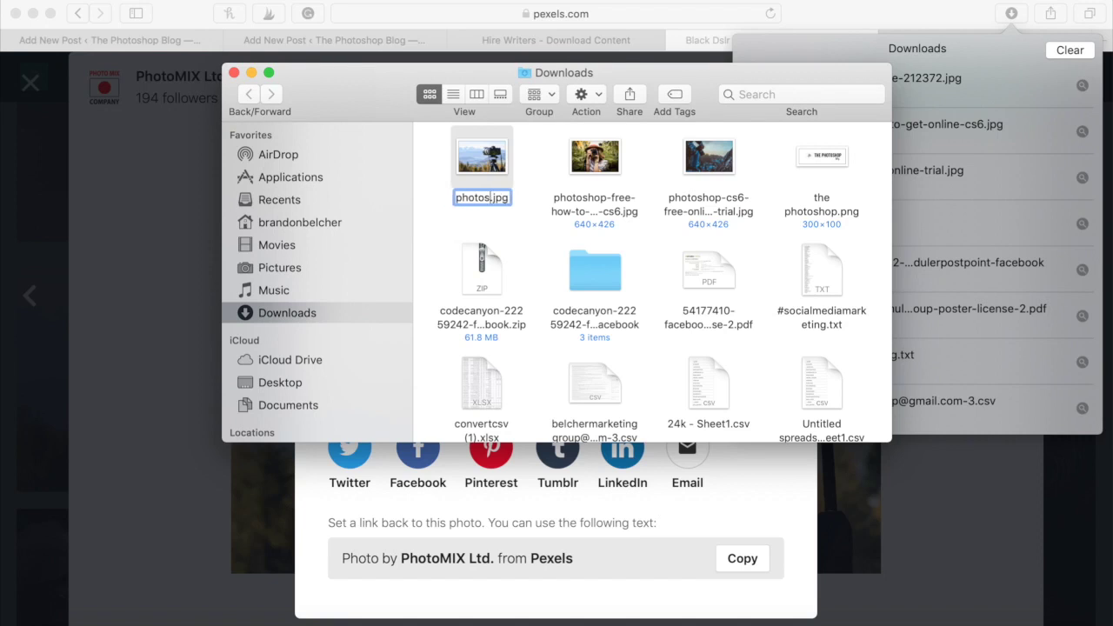
type("hop-cs6-free-trial-keygen")
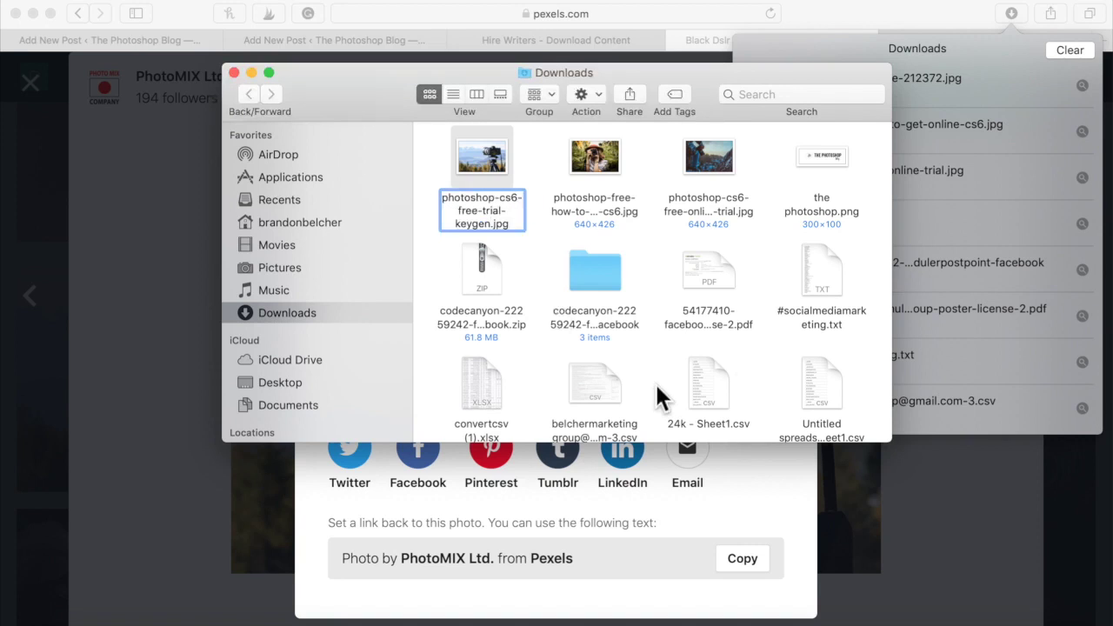
left_click(550, 239)
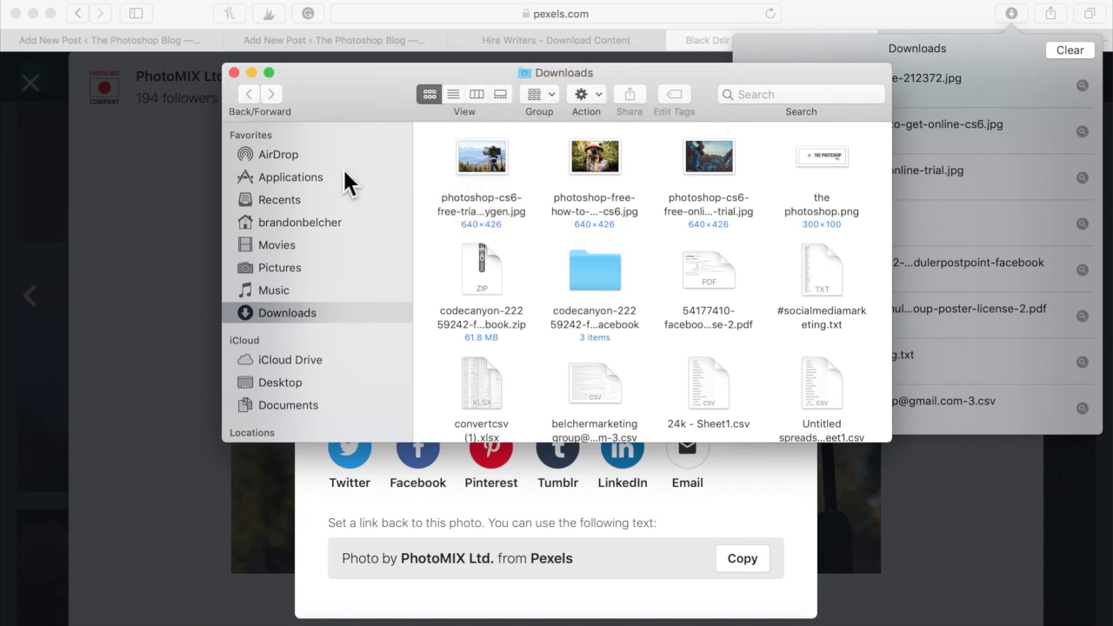
left_click(233, 73)
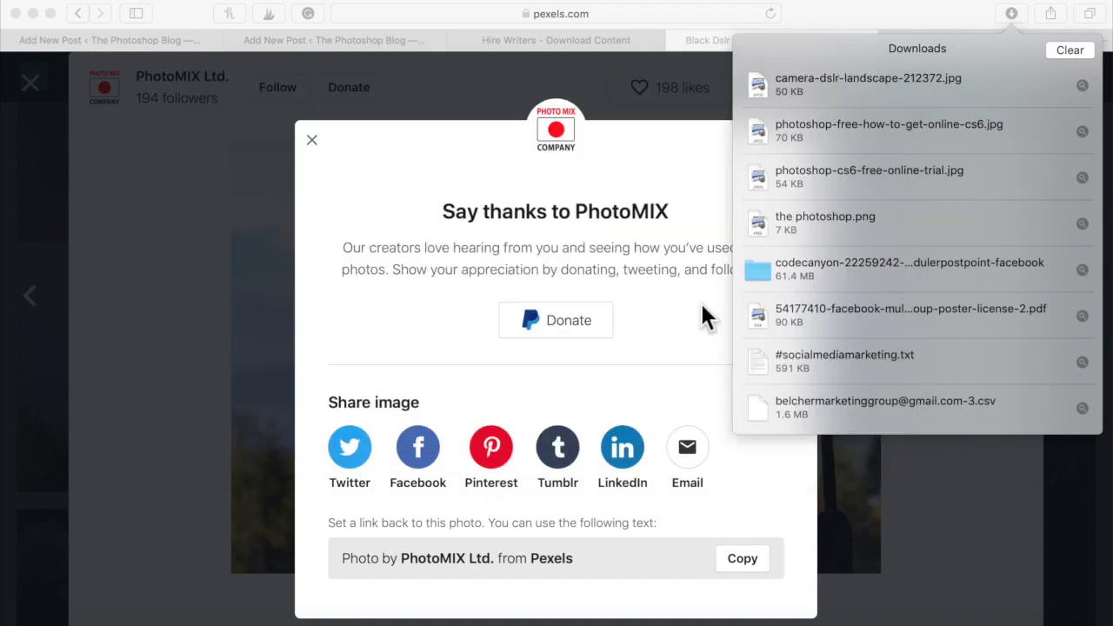
left_click(634, 91)
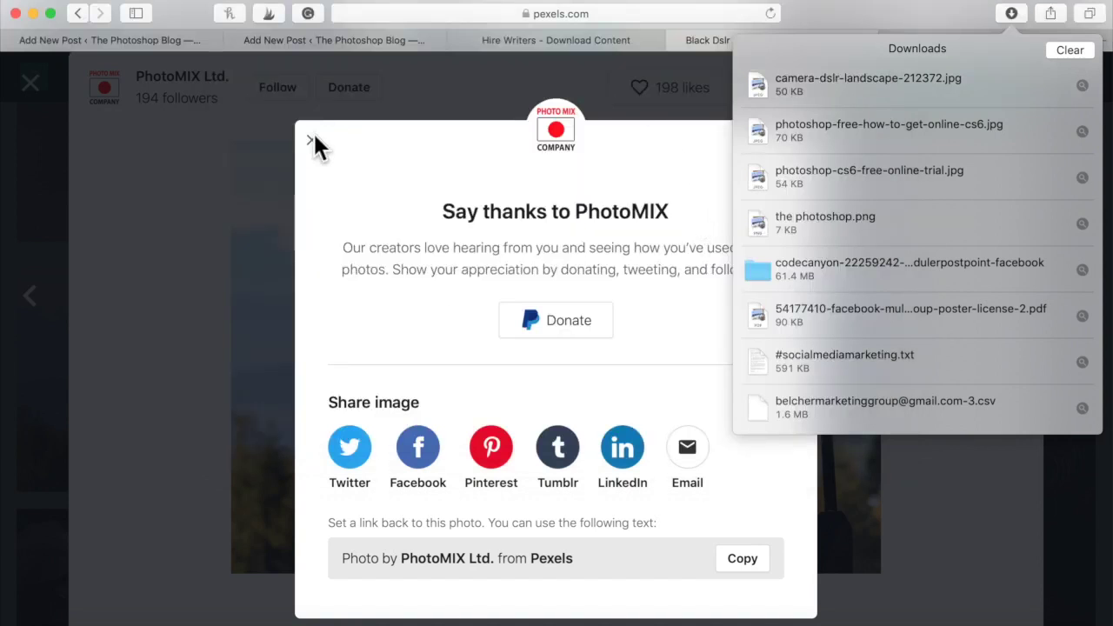
left_click(312, 139)
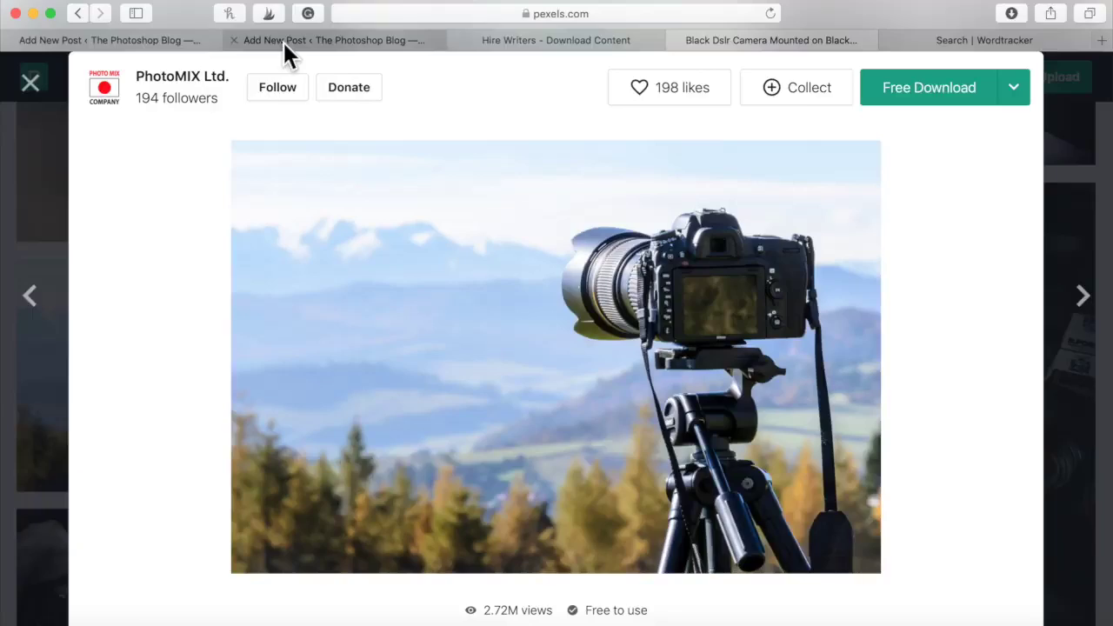
Return to the post draft, upload photoshop-cs6-free-trial-keygen.jpg from Downloads and set it as the featured image
left_click(283, 41)
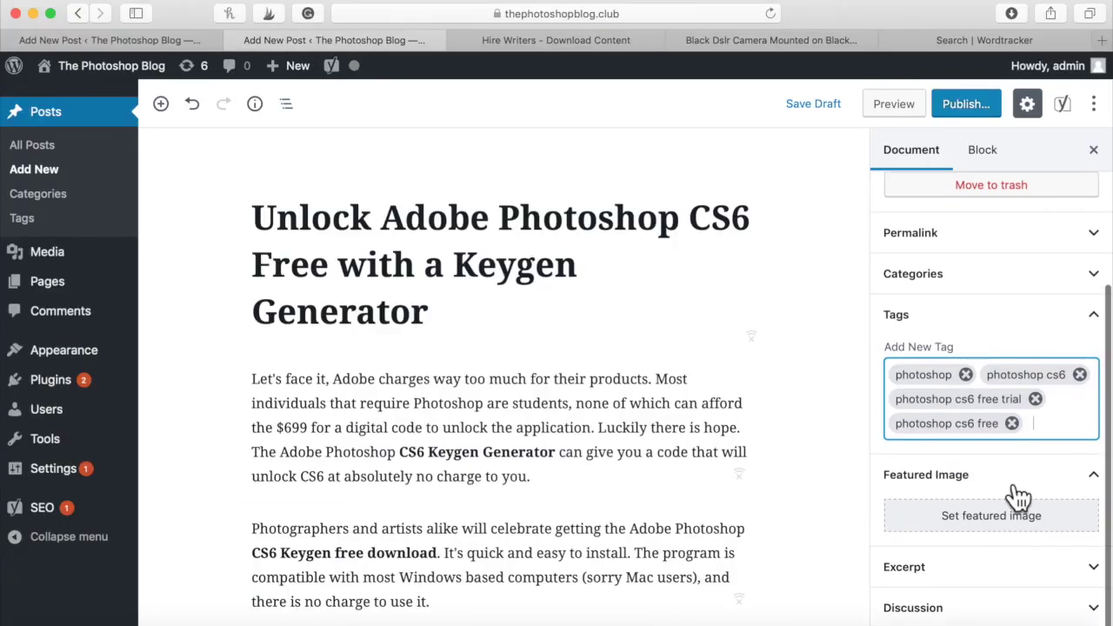
left_click(1013, 521)
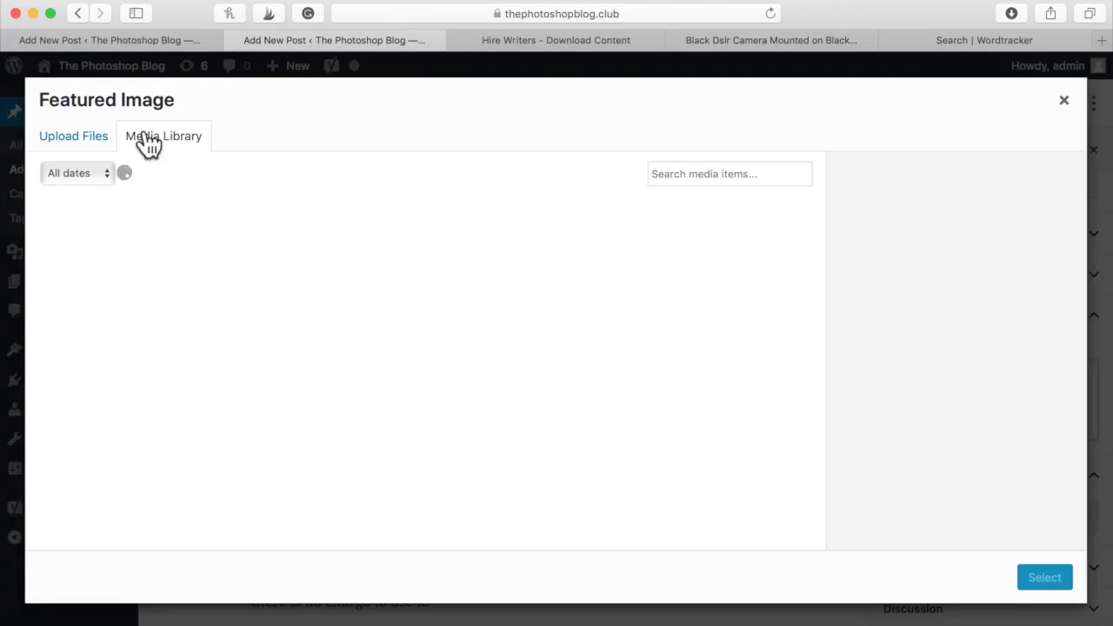
left_click(74, 137)
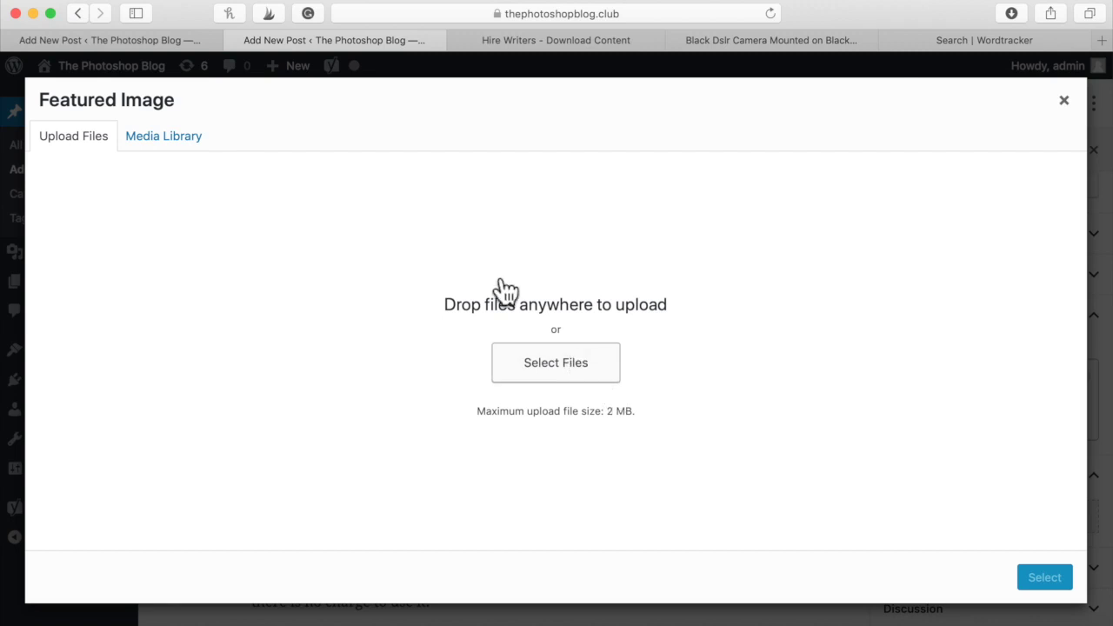
left_click(363, 230)
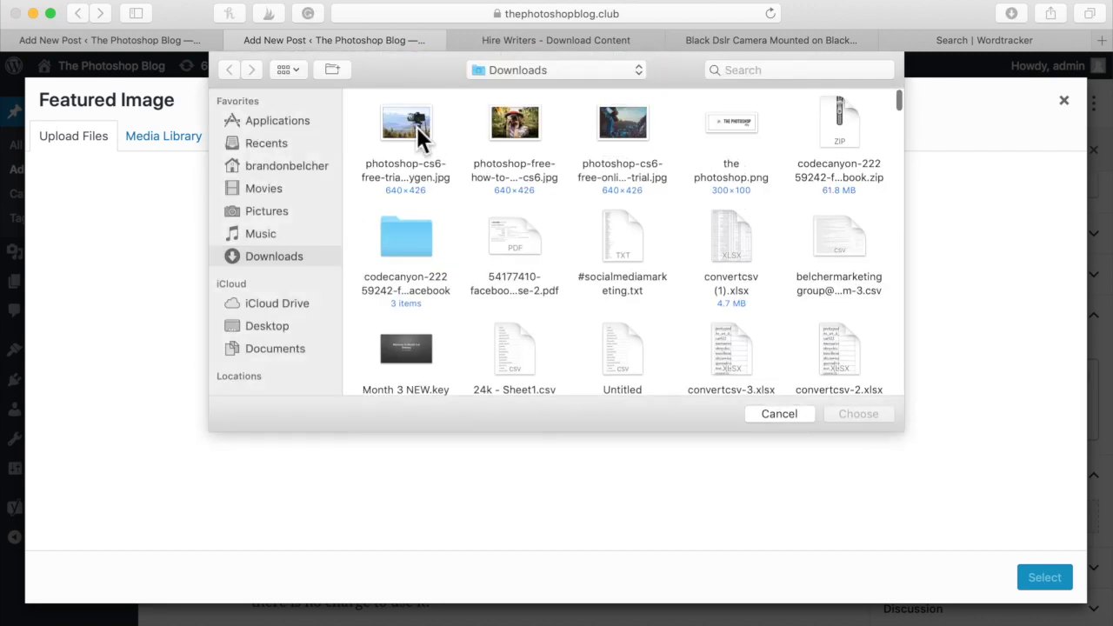
left_click(417, 127)
double_click(416, 127)
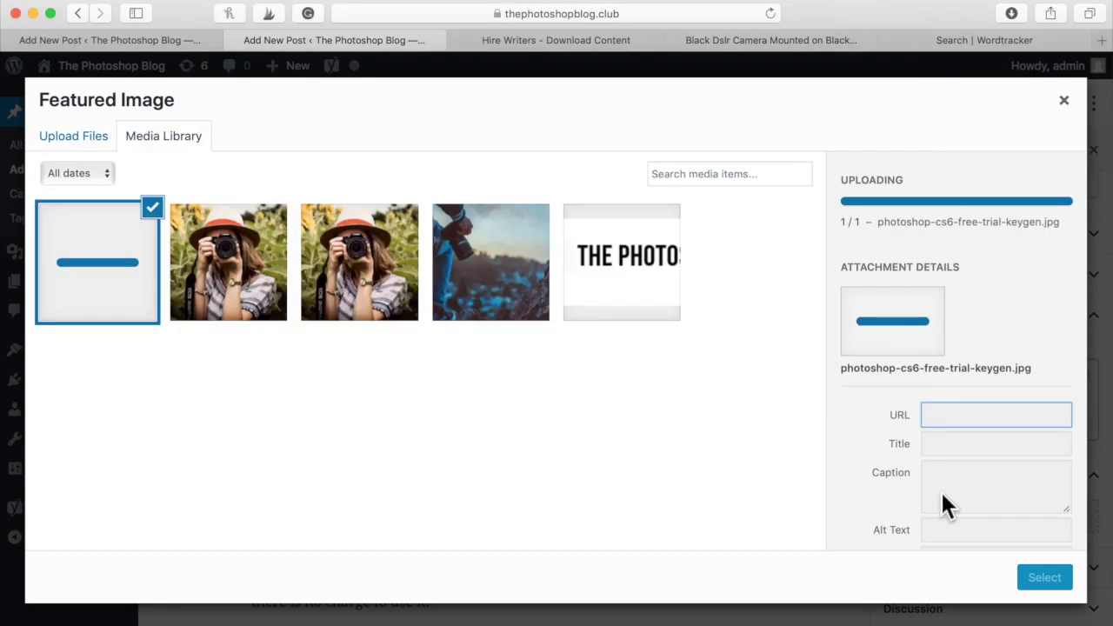
left_click(1049, 577)
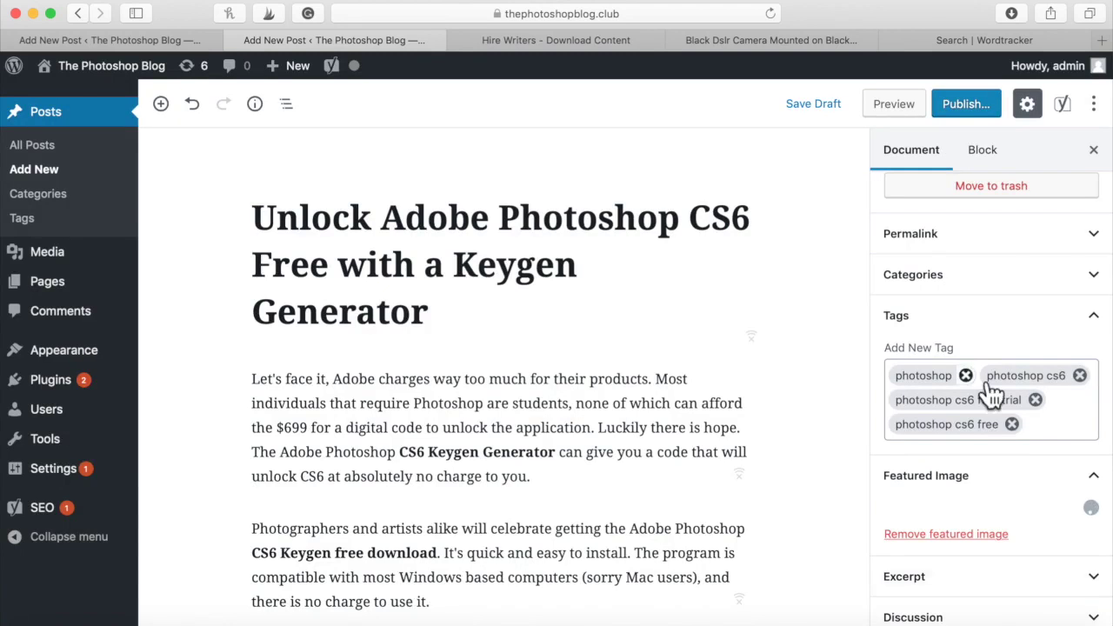
scroll(884, 442, "down", 4)
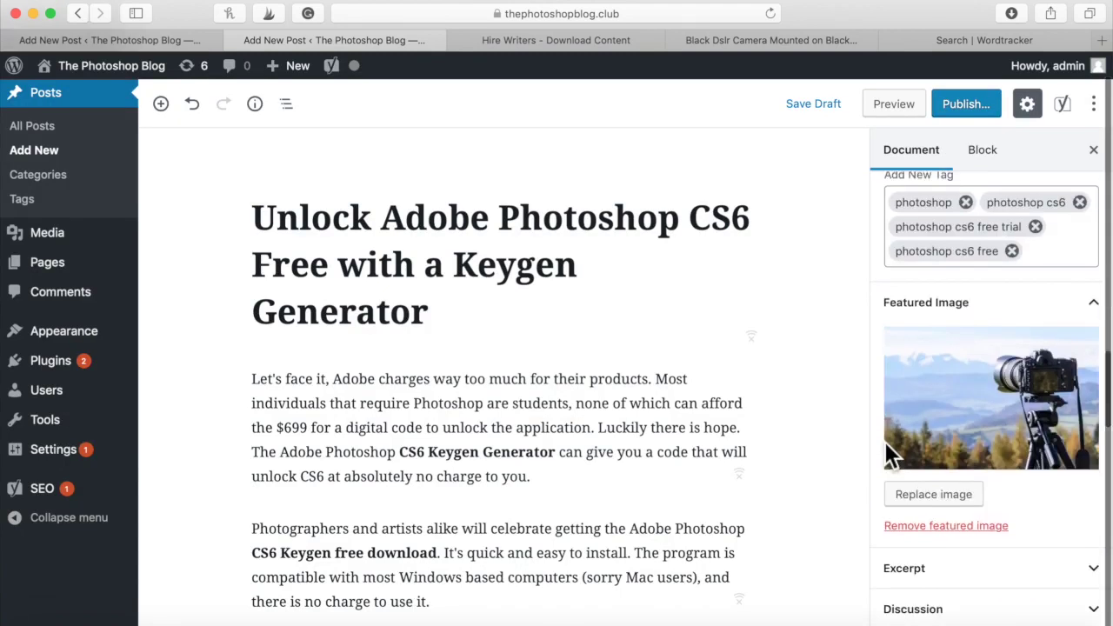
scroll(761, 505, "down", 5)
scroll(761, 513, "down", 10)
scroll(760, 513, "up", 8)
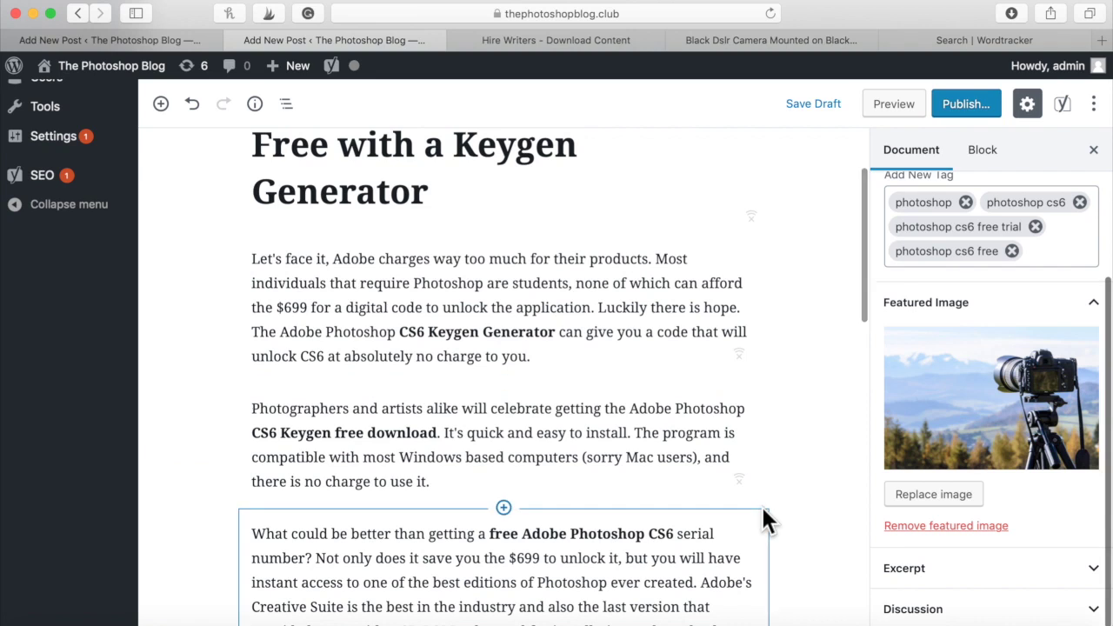
left_click(489, 293)
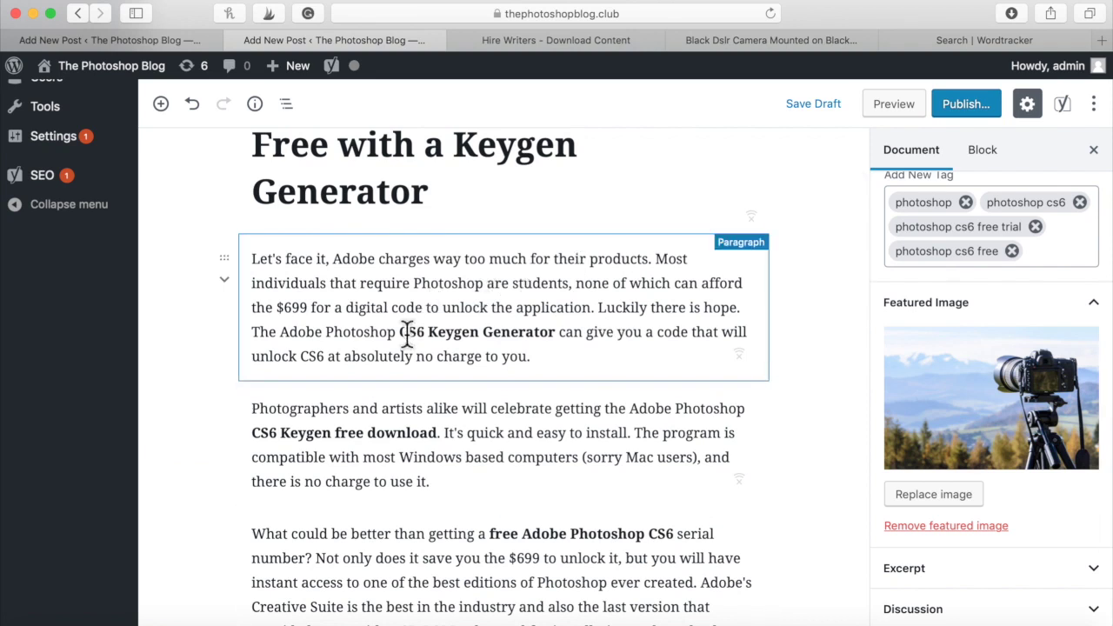
left_click_drag(406, 334, 551, 346)
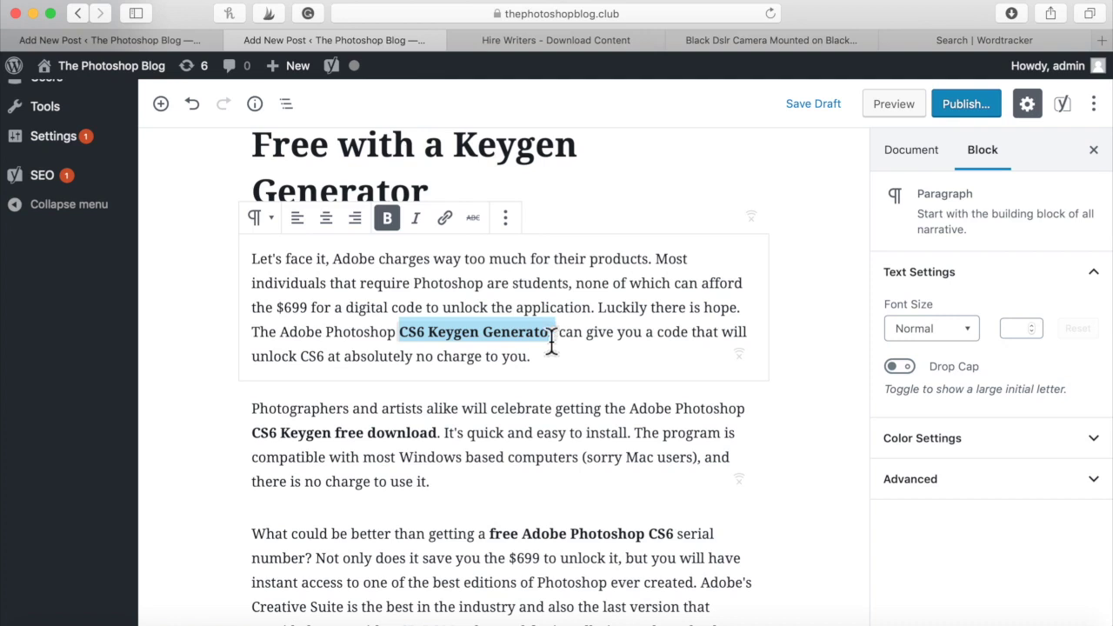
left_click(447, 226)
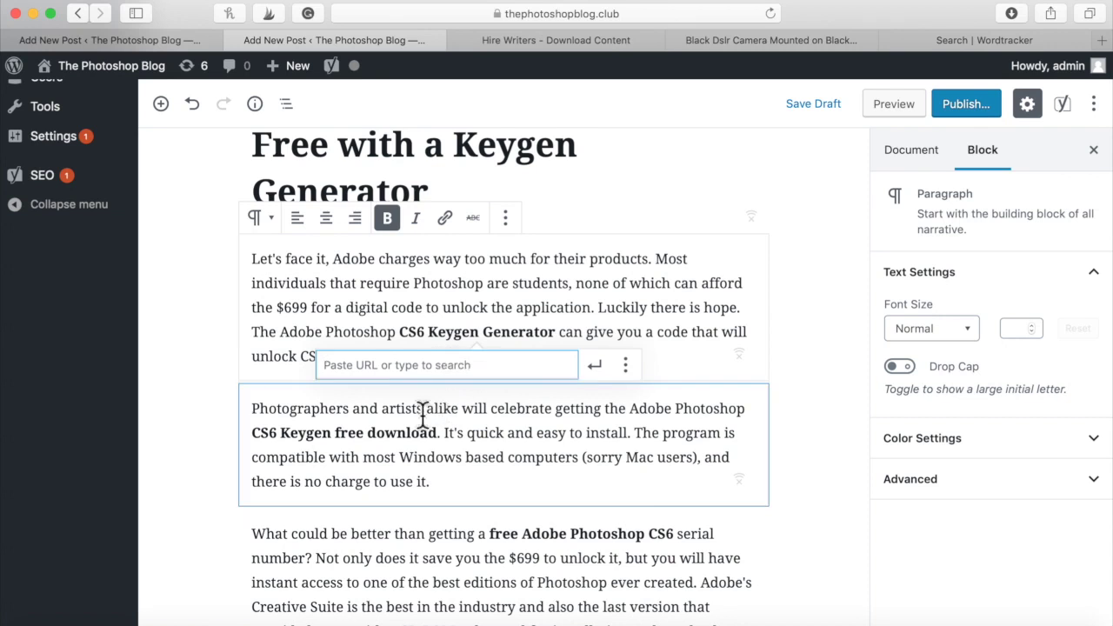
left_click(423, 417)
left_click(520, 534)
scroll(520, 534, "down", 5)
scroll(520, 534, "down", 5)
left_click_drag(572, 463, 373, 483)
left_click(373, 484)
Publish the post with the default public visibility and immediate date
left_click(956, 113)
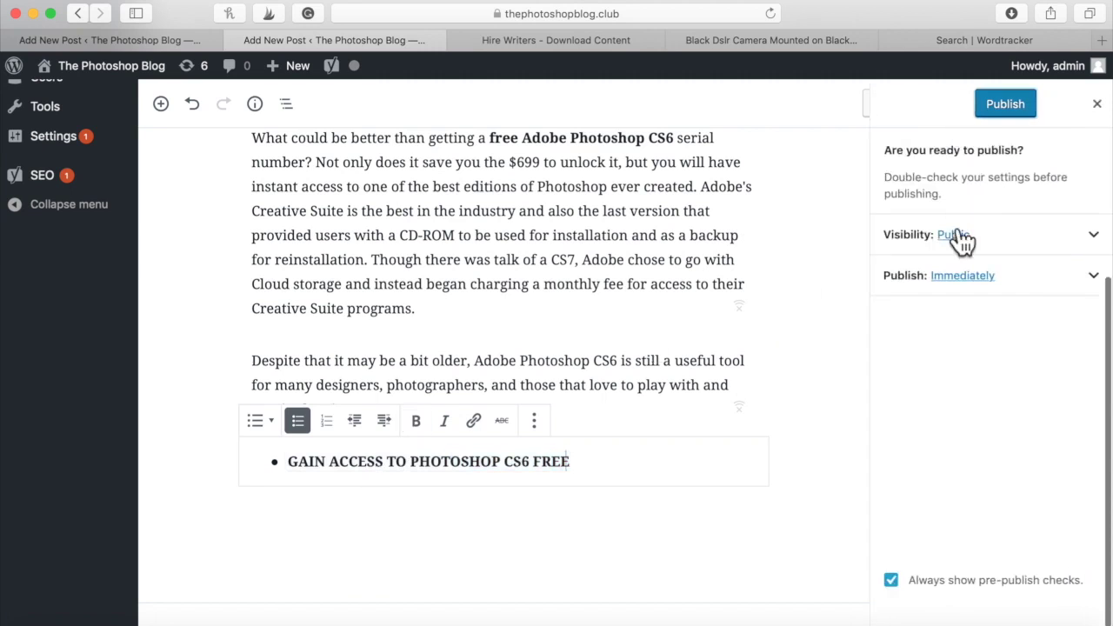
left_click(1013, 110)
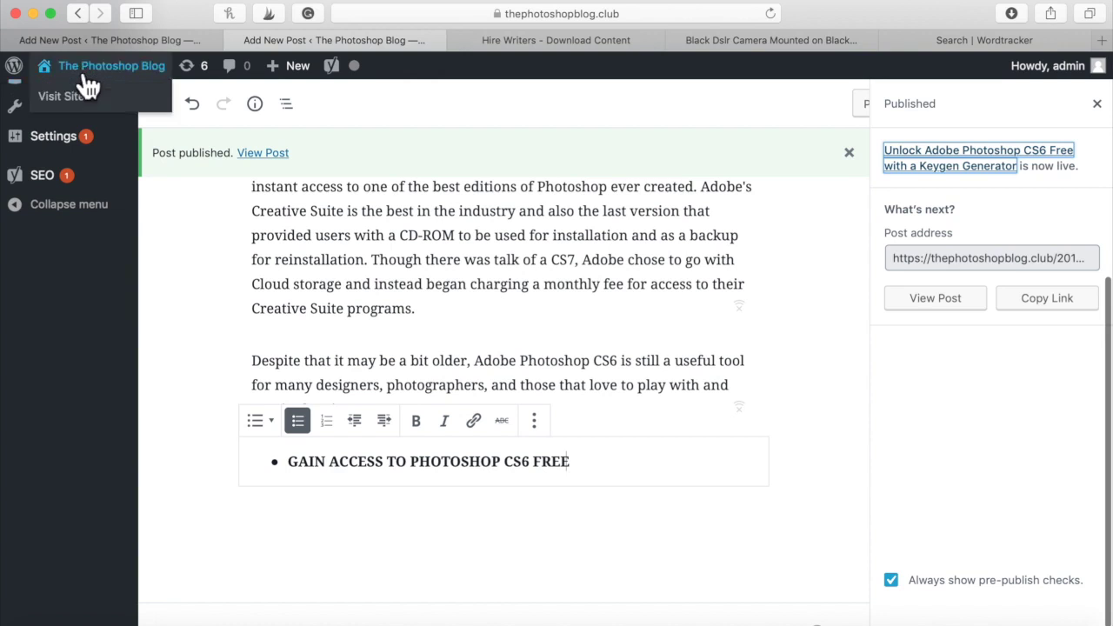
View the blog's home page and open the post "How To Get Photoshop CS6 Online For Free"
left_click(70, 98)
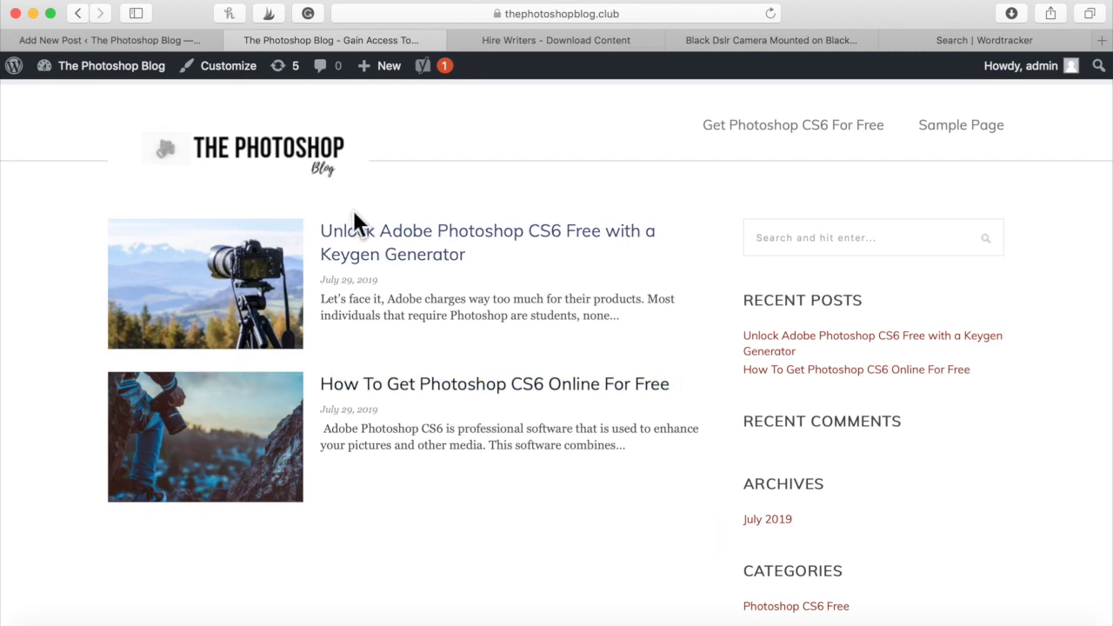
left_click(534, 426)
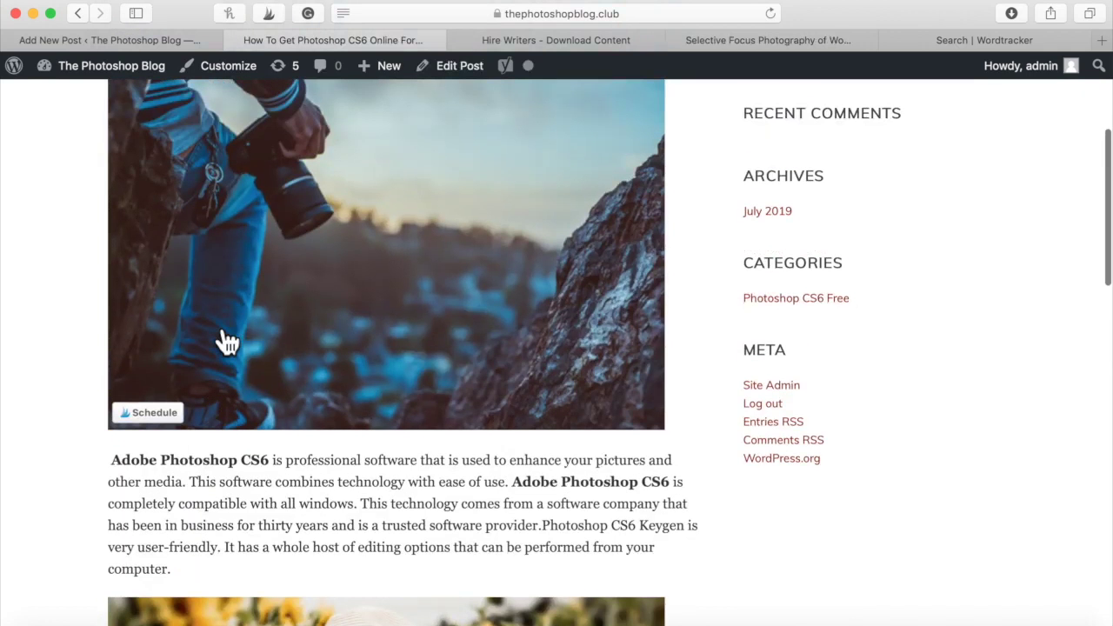
scroll(224, 341, "up", 10)
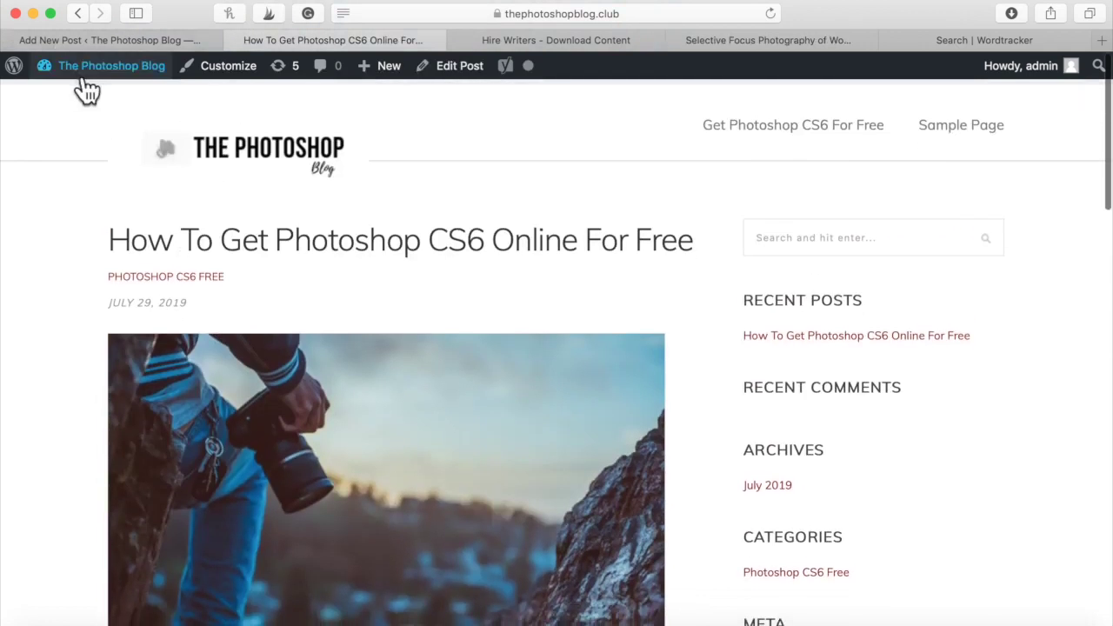
Open the widget settings from the WordPress dashboard and add a Text widget to the Sidebar below Meta
mouse_move(87, 67)
left_click(74, 99)
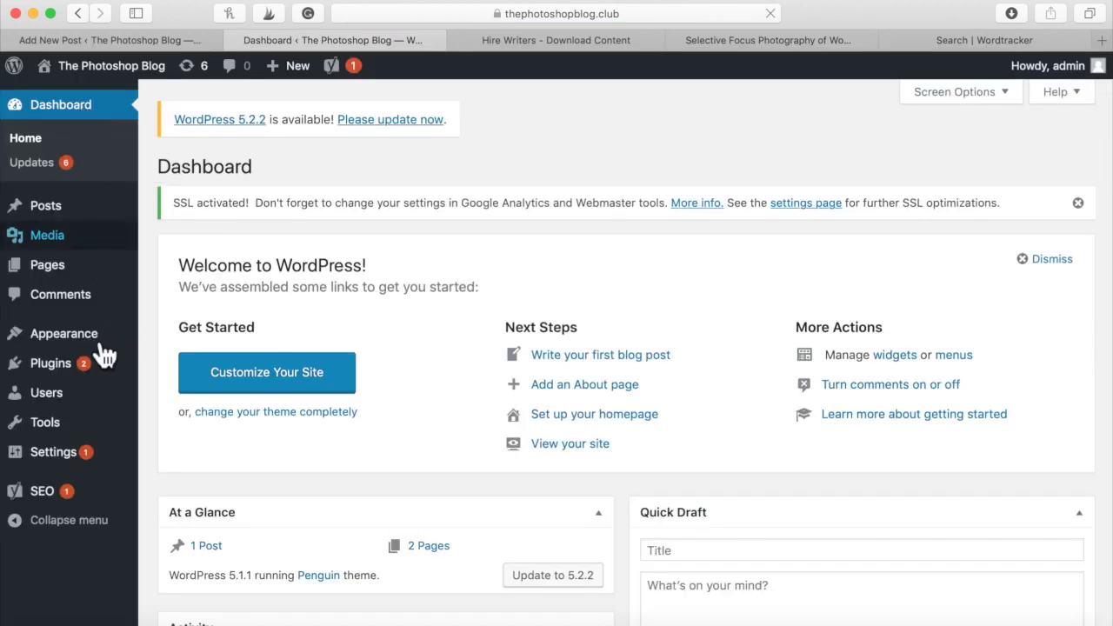
mouse_move(101, 344)
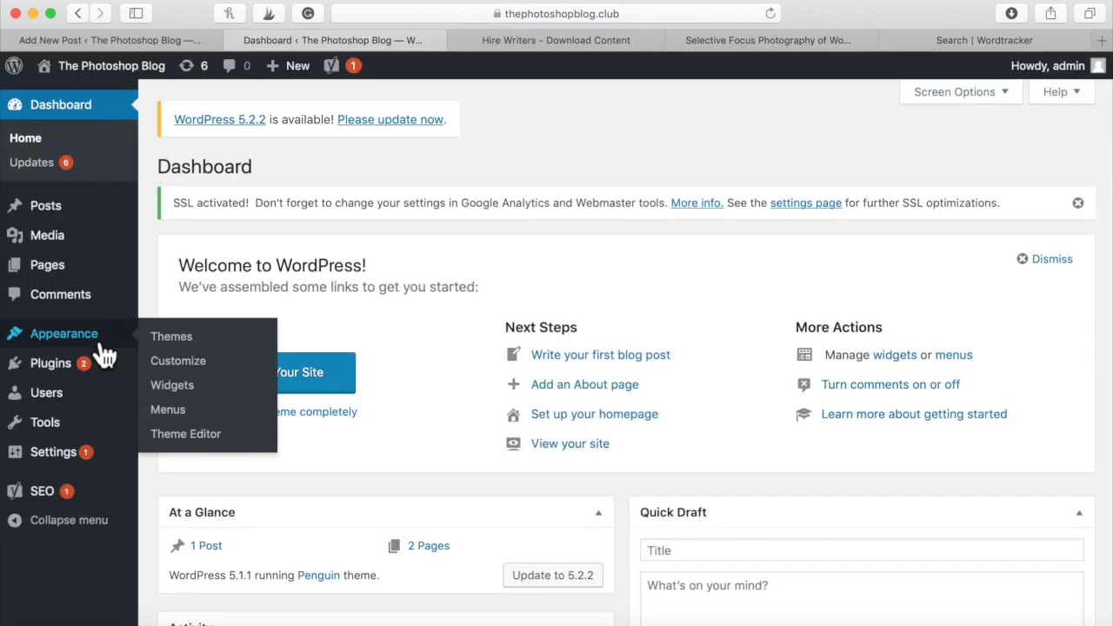
left_click(208, 387)
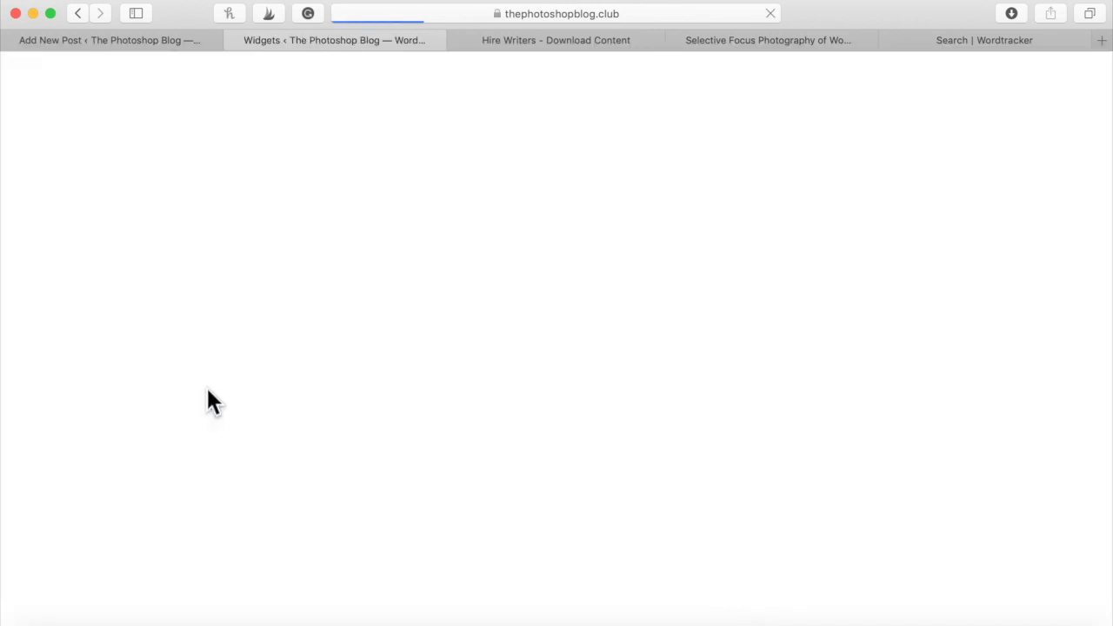
scroll(249, 374, "down", 3)
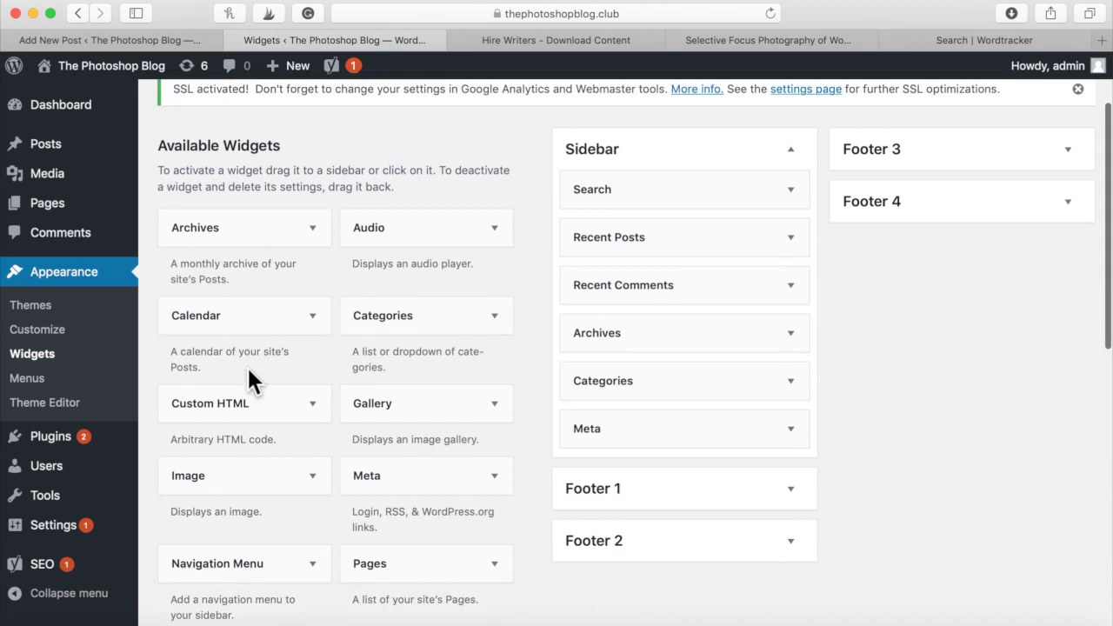
scroll(247, 365, "down", 10)
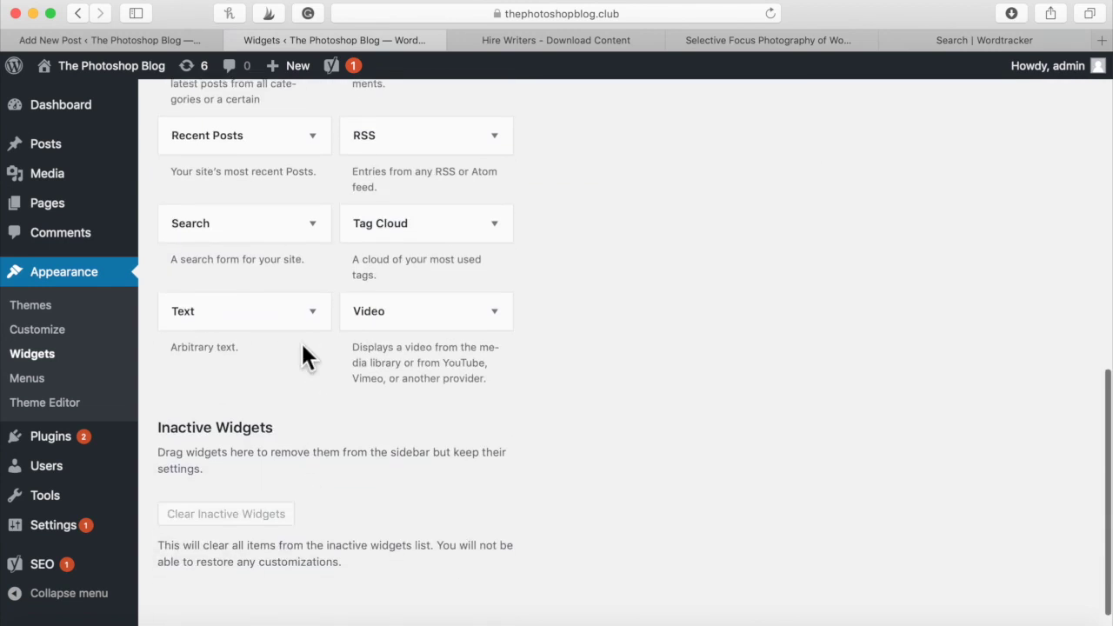
scroll(296, 365, "up", 10)
left_click_drag(287, 383, 663, 515)
scroll(459, 339, "up", 1)
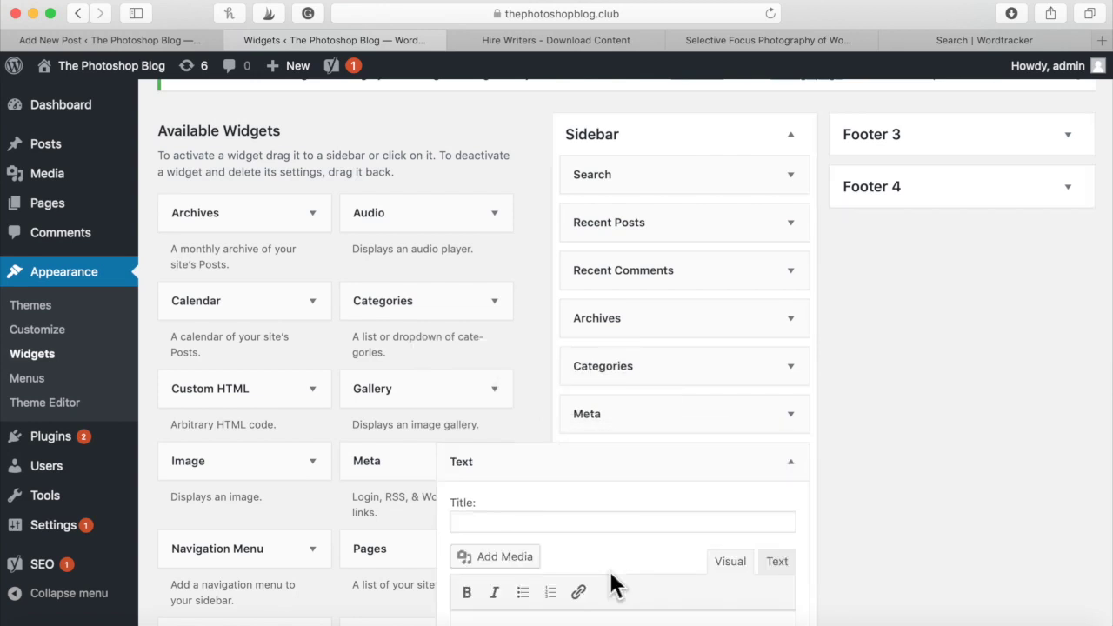
Enter "BANNER HERE" as the content of the new sidebar Text widget and save it
scroll(611, 534, "down", 3)
left_click(606, 551)
type("BAN")
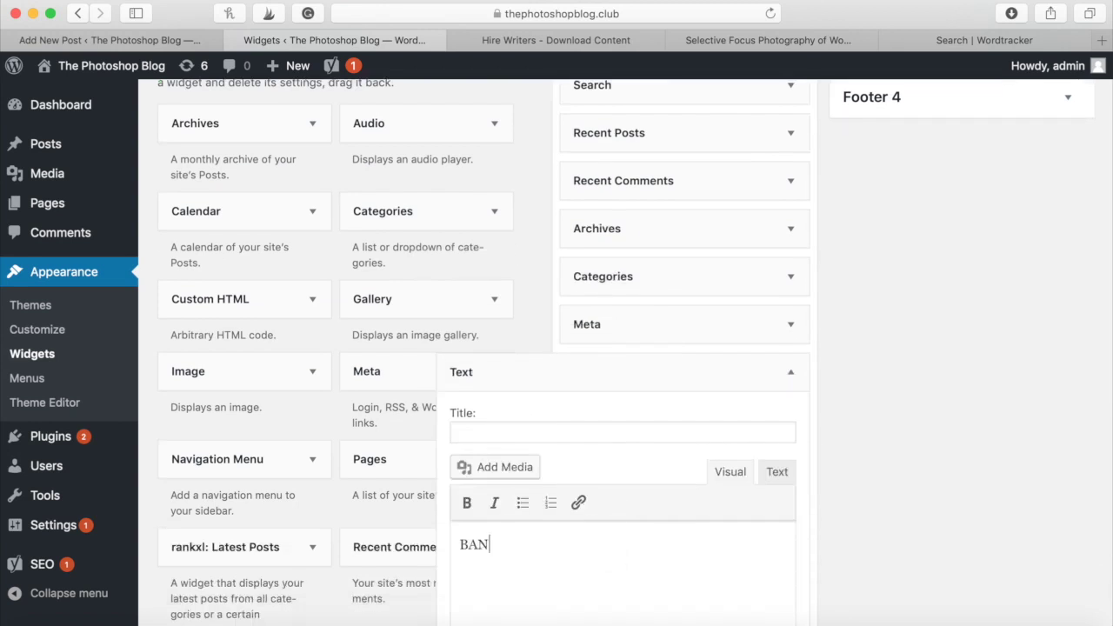
type("NER HERE")
scroll(826, 504, "down", 5)
left_click(778, 363)
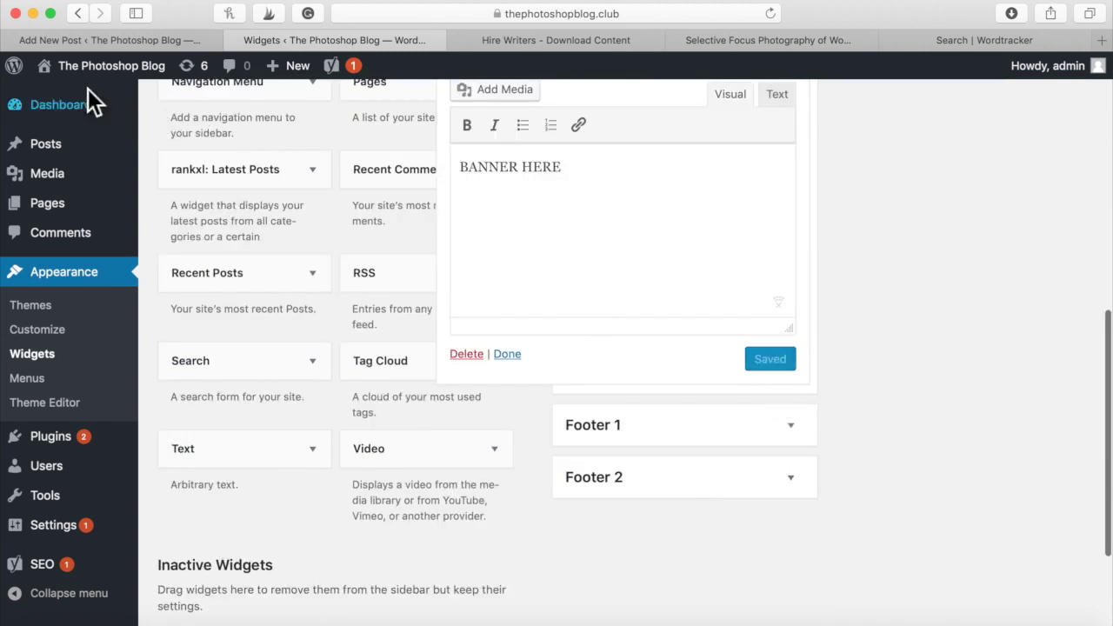
View the live site and check the "BANNER HERE" text in the sidebar below the Meta links
left_click(87, 67)
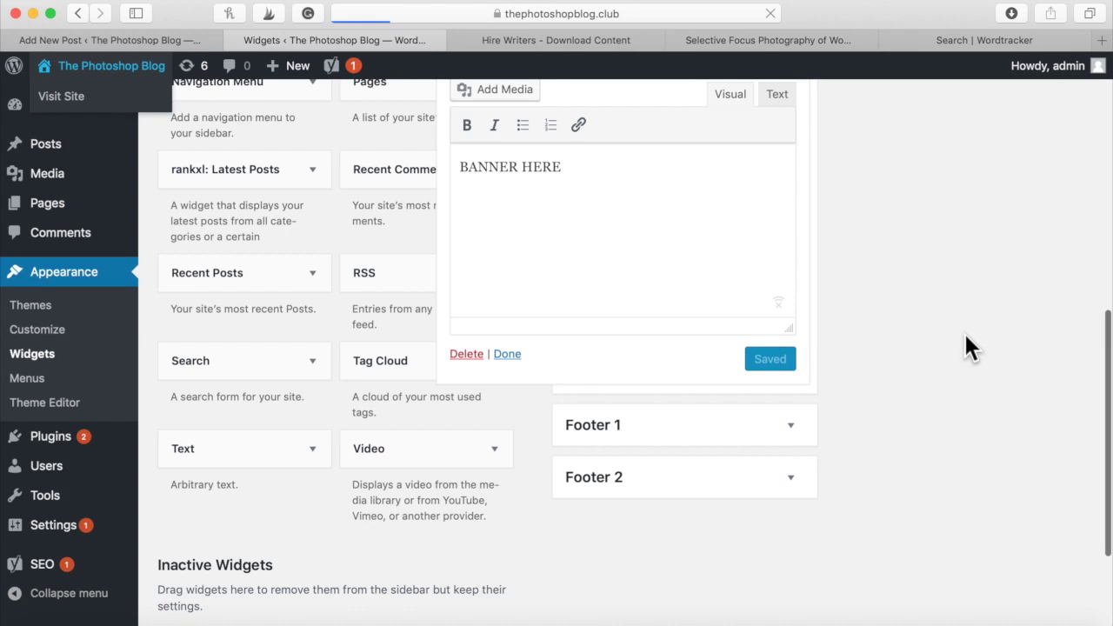
scroll(965, 374, "down", 5)
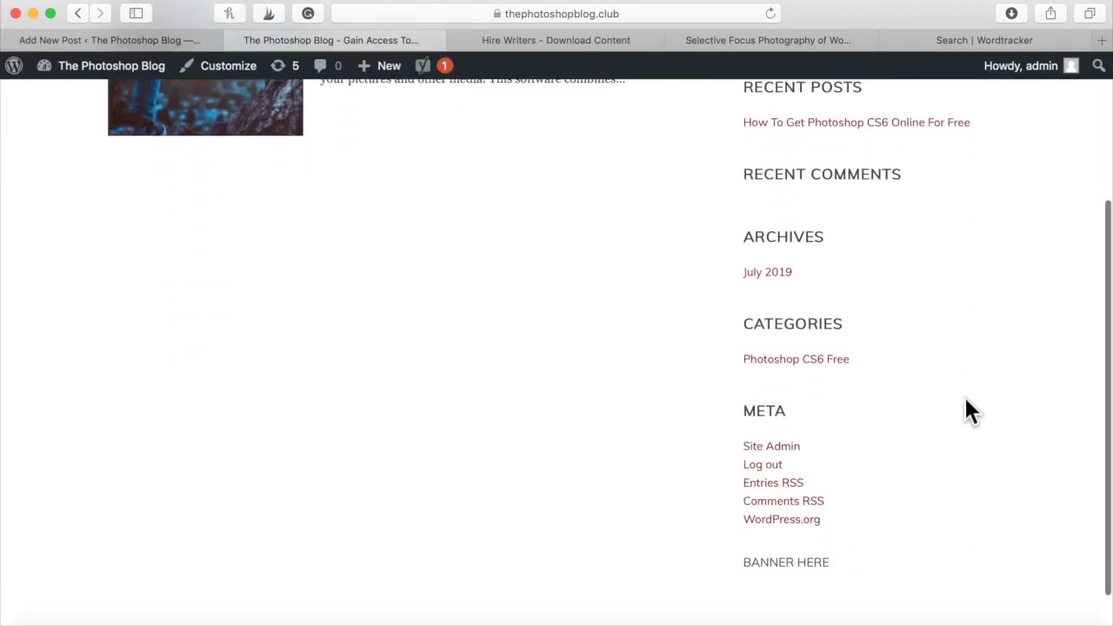
scroll(964, 397, "down", 1)
mouse_move(746, 551)
left_mouse_down()
mouse_move(791, 542)
mouse_move(755, 534)
left_mouse_up()
left_click(846, 532)
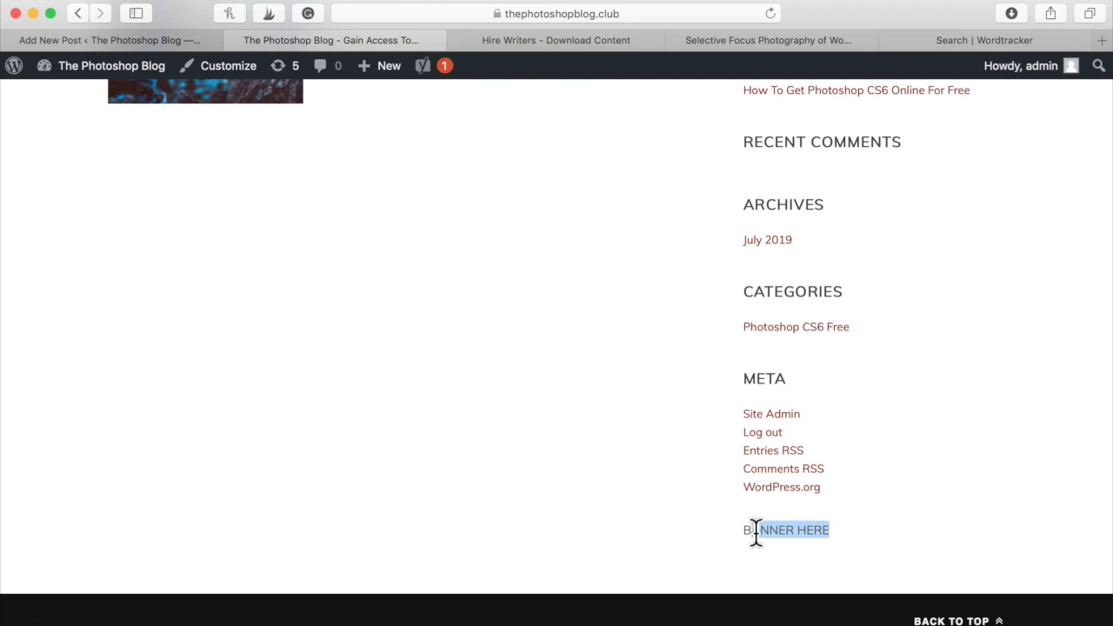
left_click(756, 534)
scroll(250, 201, "up", 3)
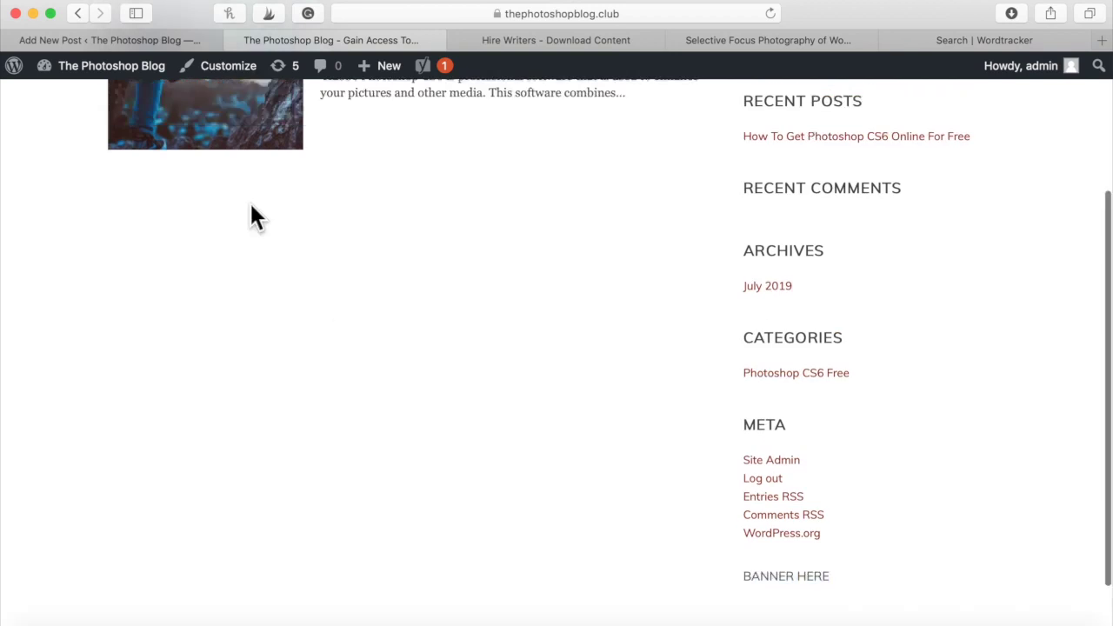
Open the "How To Get Photoshop CS6 Online For Free" post and review its sidebar and bold "Adobe Photoshop CS6" keywords
left_click(259, 139)
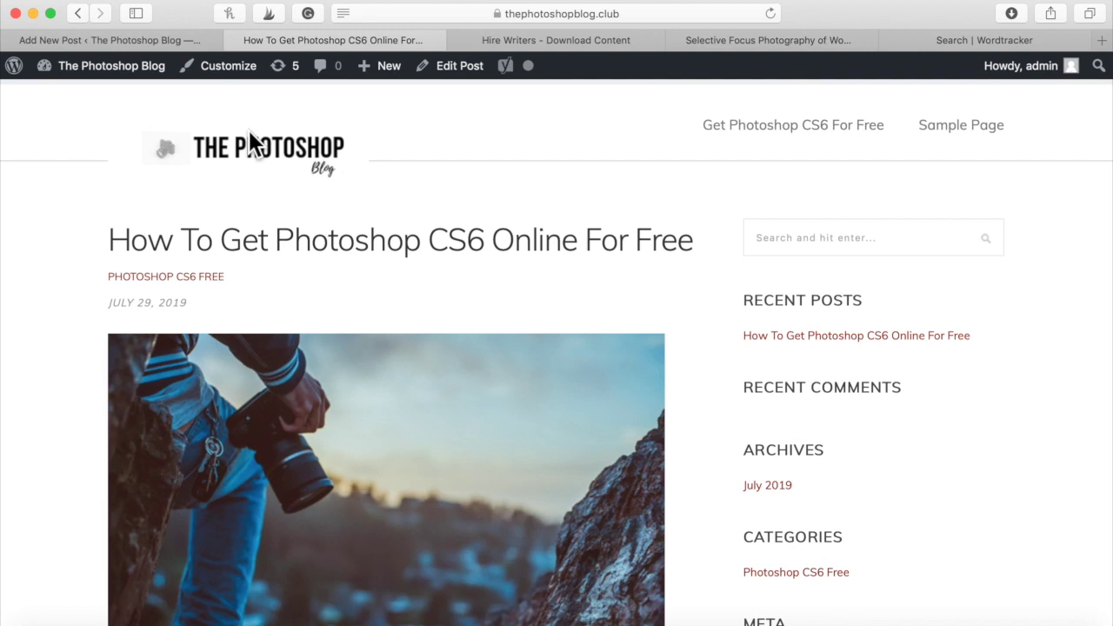
scroll(248, 130, "down", 8)
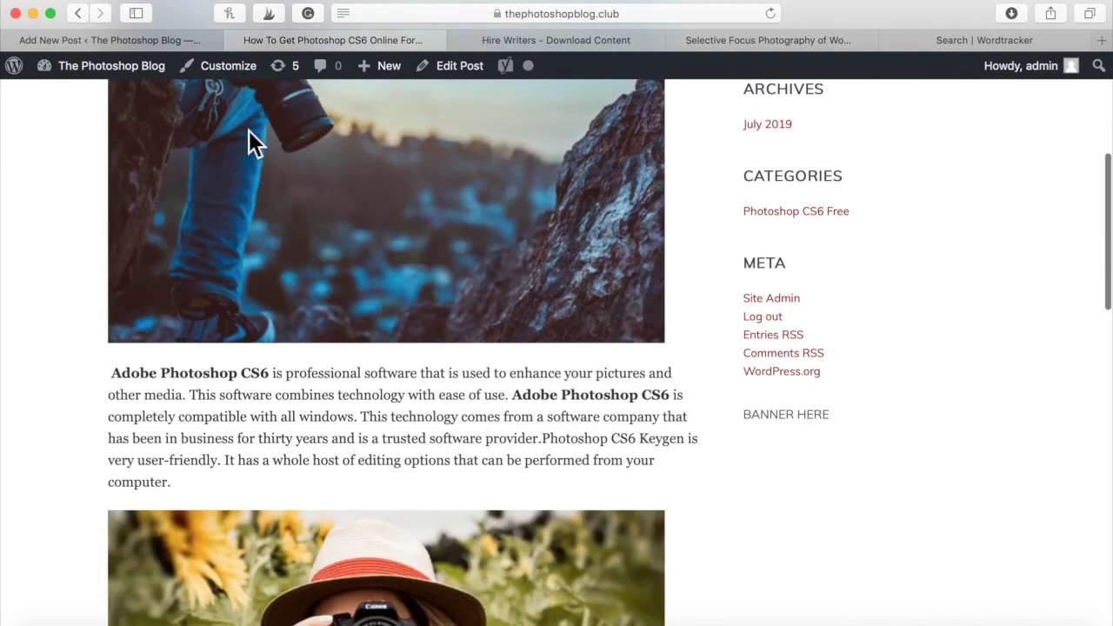
left_click_drag(273, 374, 112, 374)
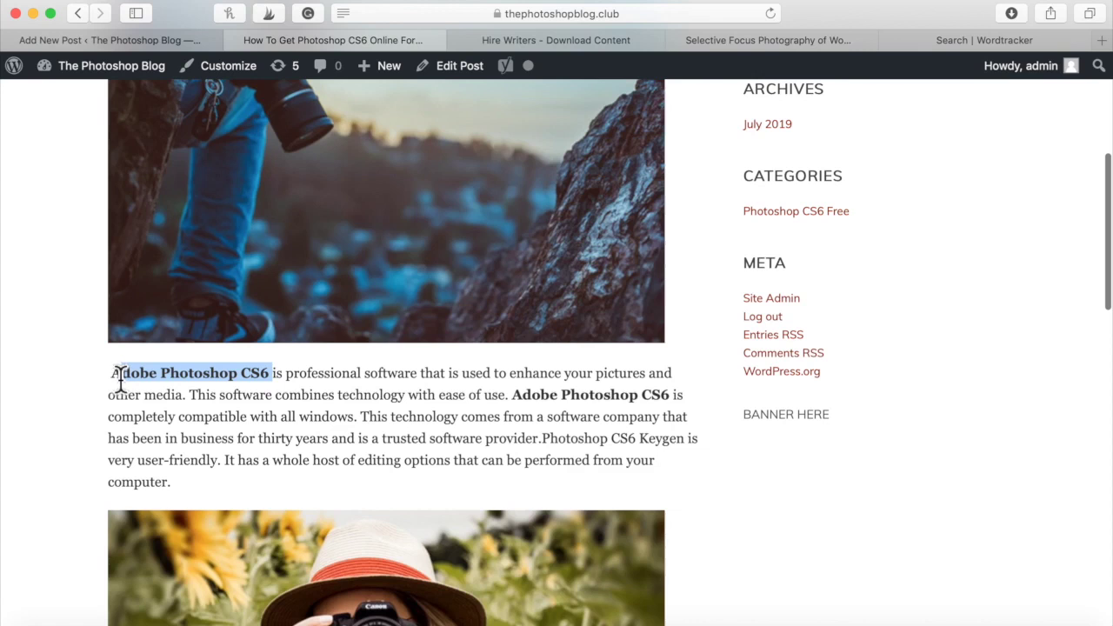
left_click_drag(512, 395, 624, 399)
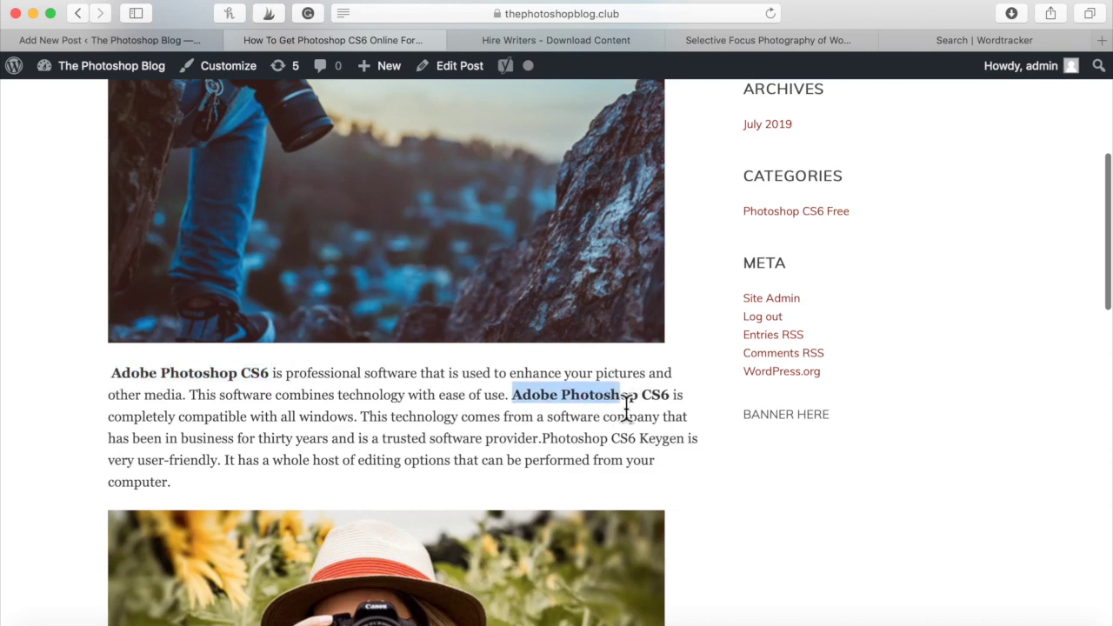
scroll(626, 406, "down", 20)
scroll(626, 407, "up", 18)
scroll(626, 407, "up", 10)
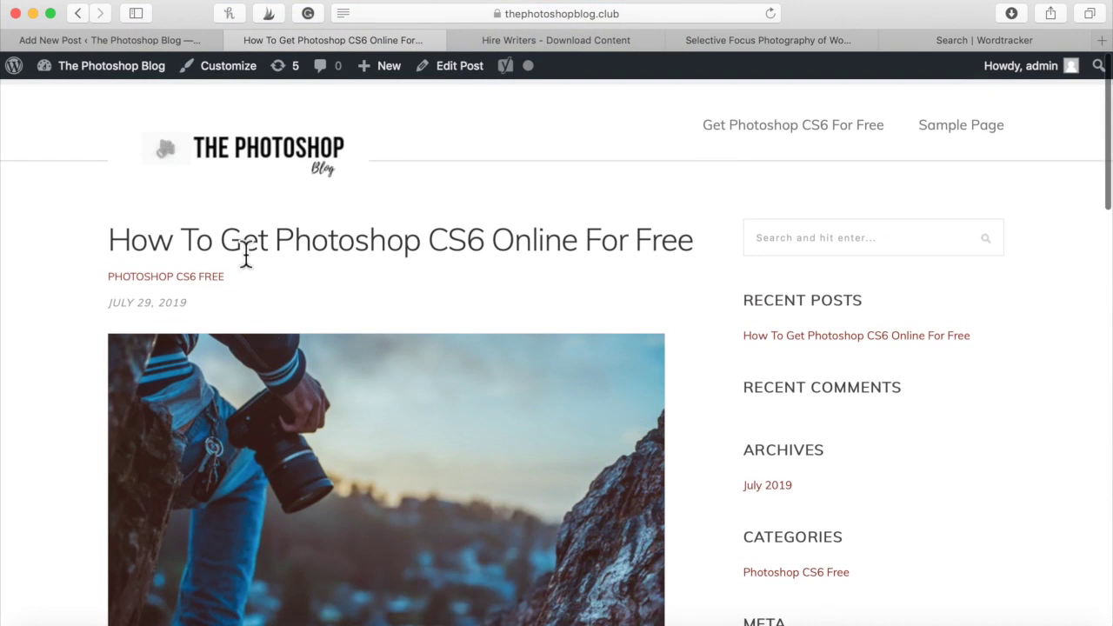